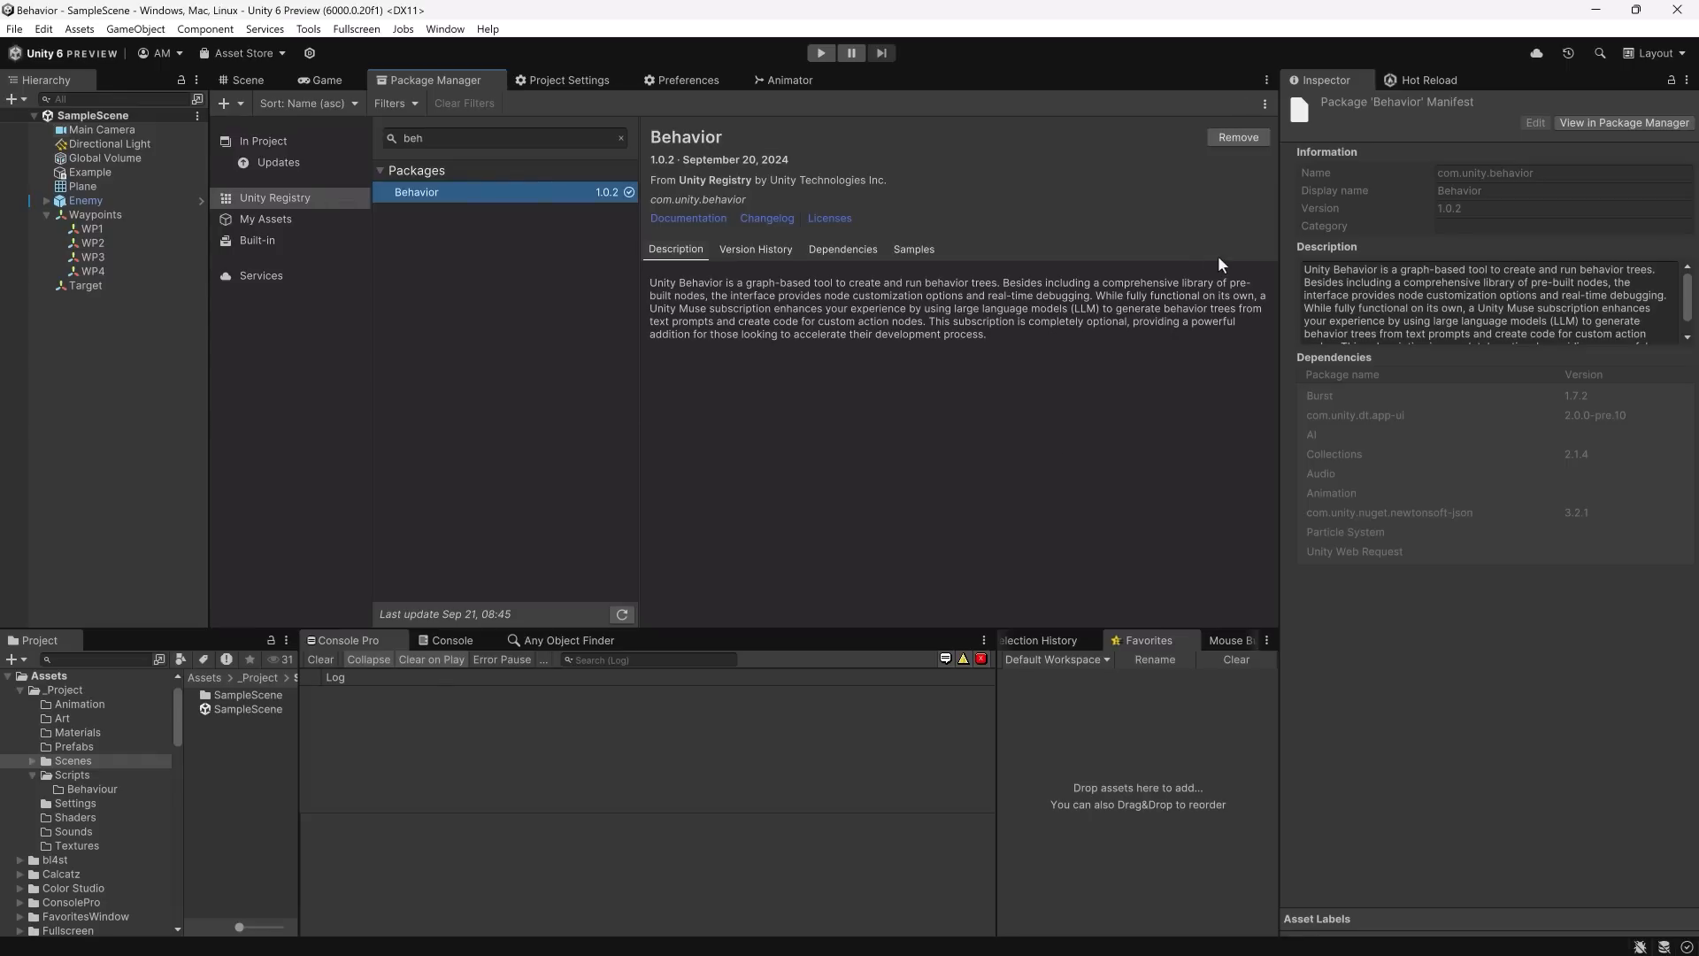
- Import the Behavior package's Unity Behavior Example and Runtime Serialization samples
click(1247, 290)
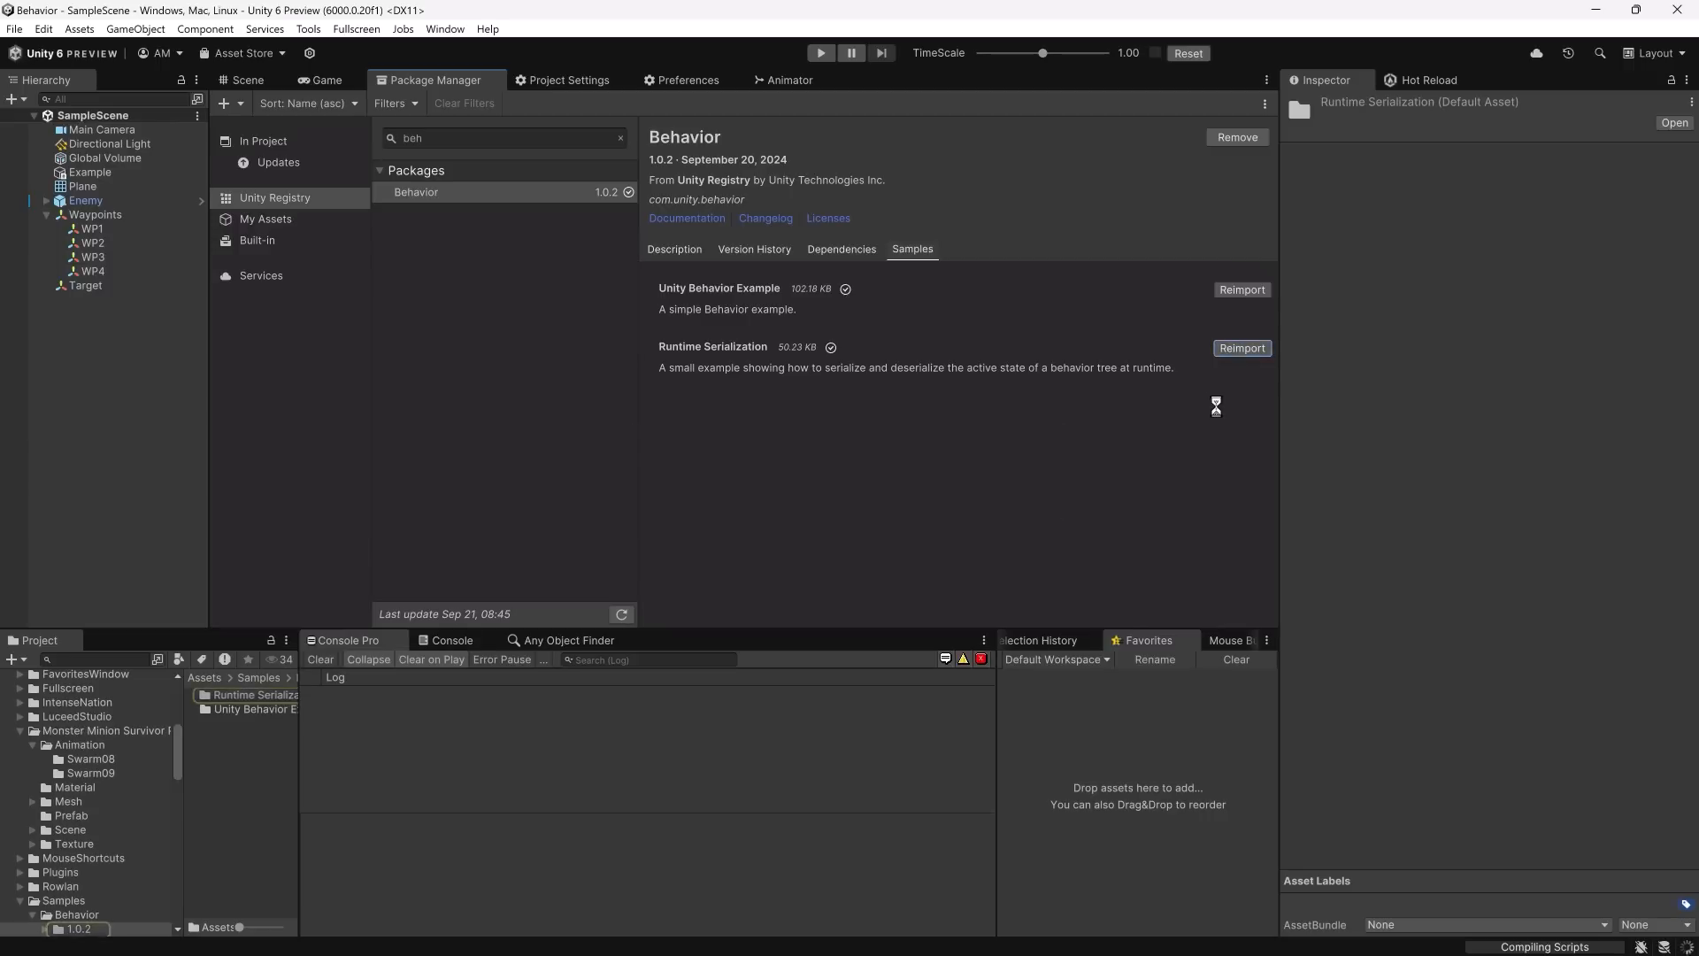
click(829, 251)
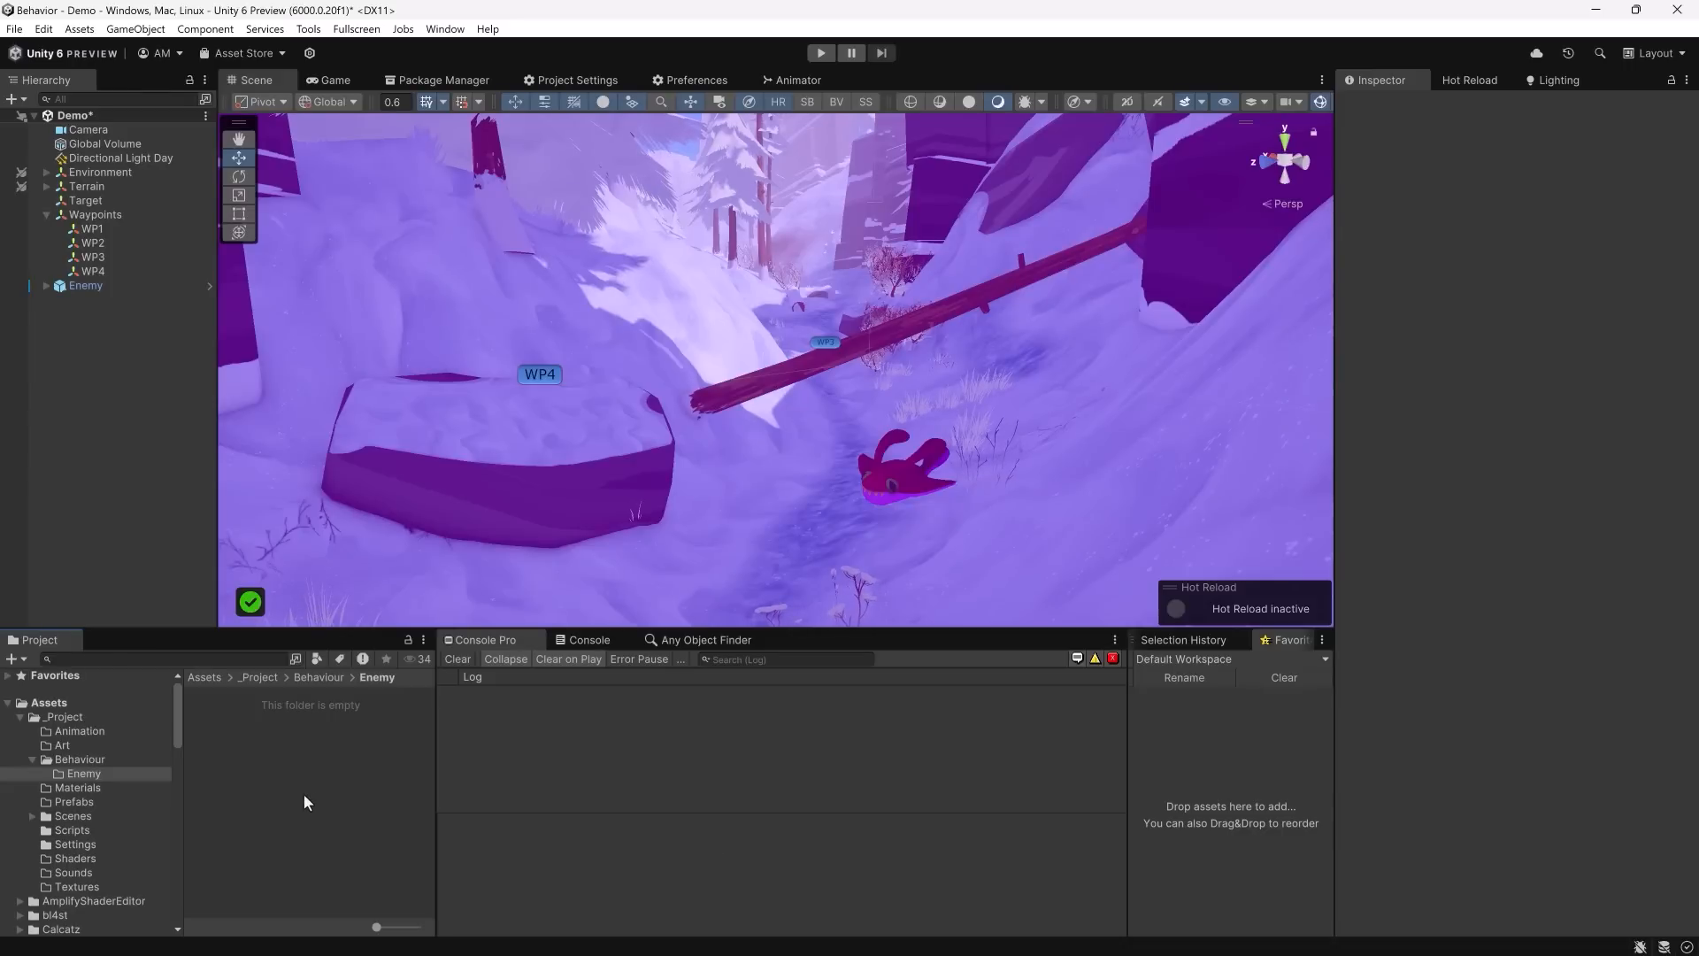
- Create a Behavior Graph asset named Enemy in the project's Behaviour/Enemy folder
right_click(304, 793)
mouse_move(469, 273)
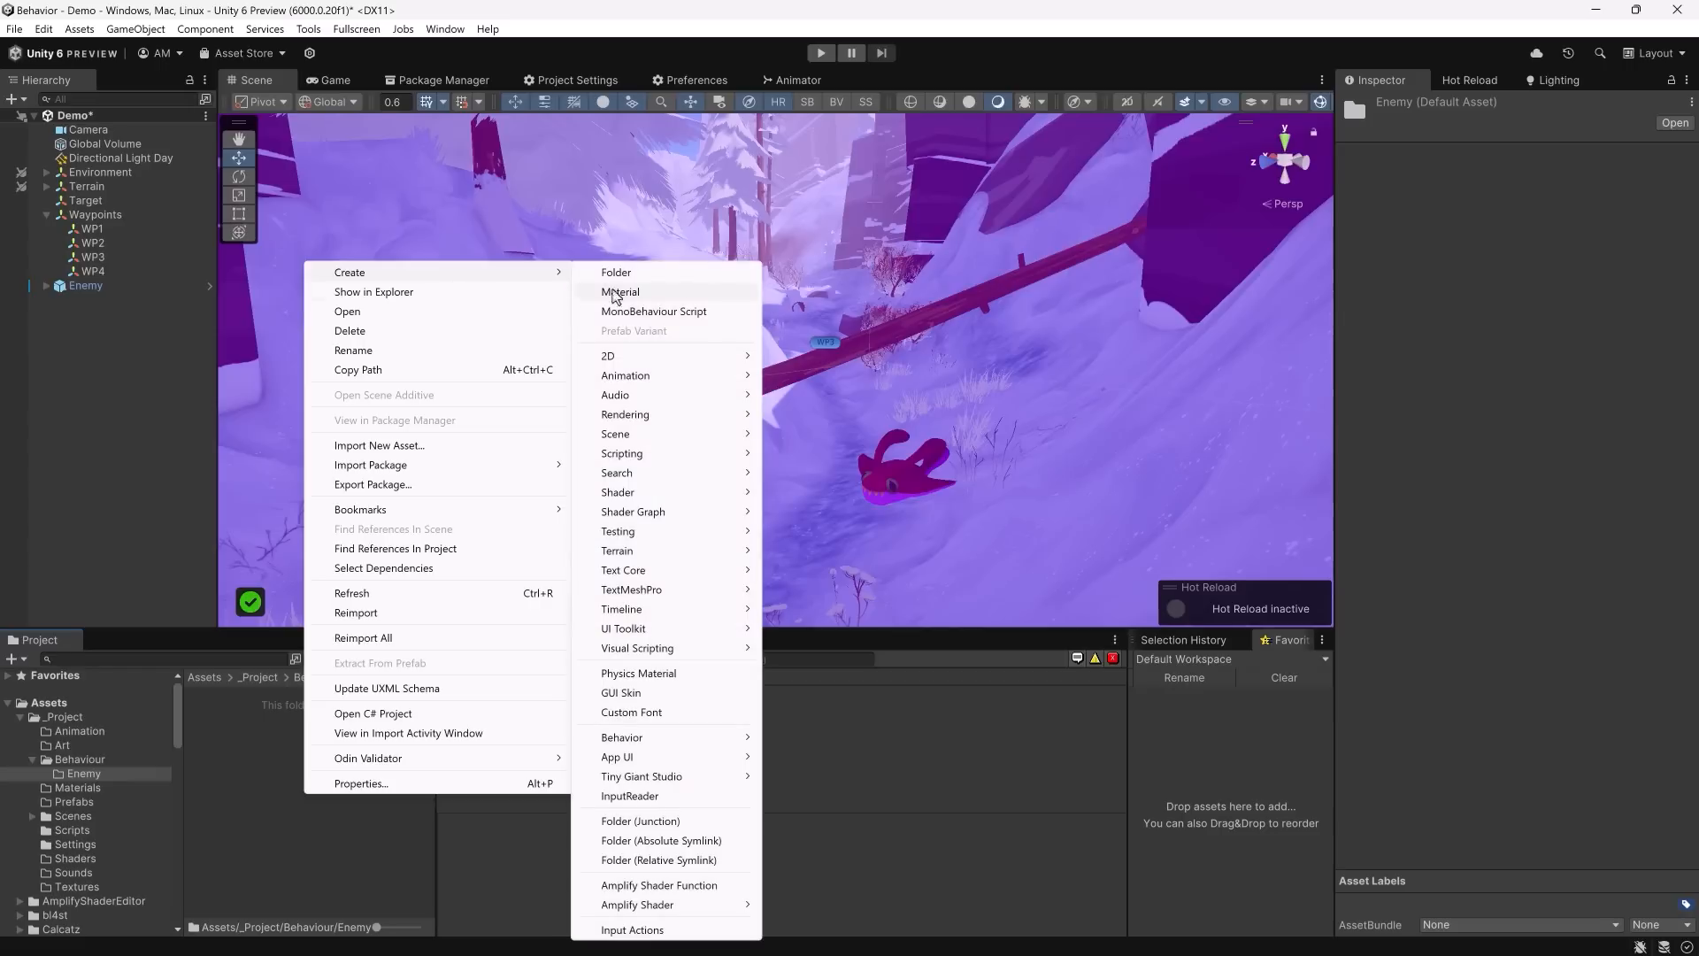
mouse_move(686, 737)
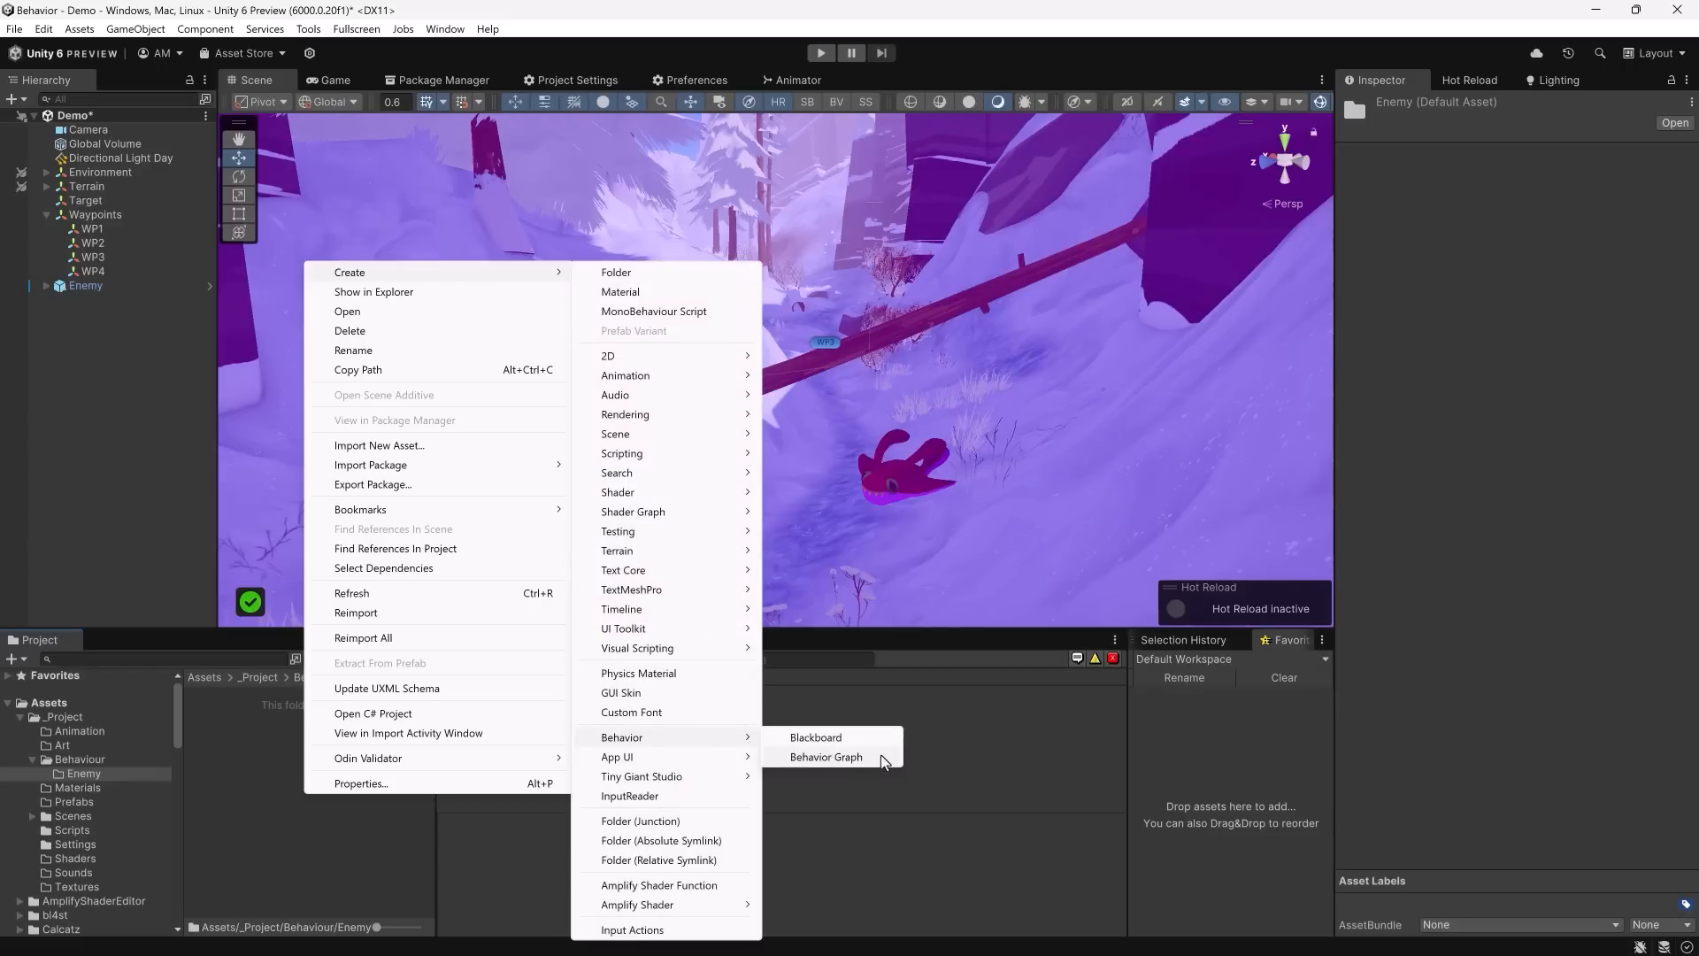
click(882, 759)
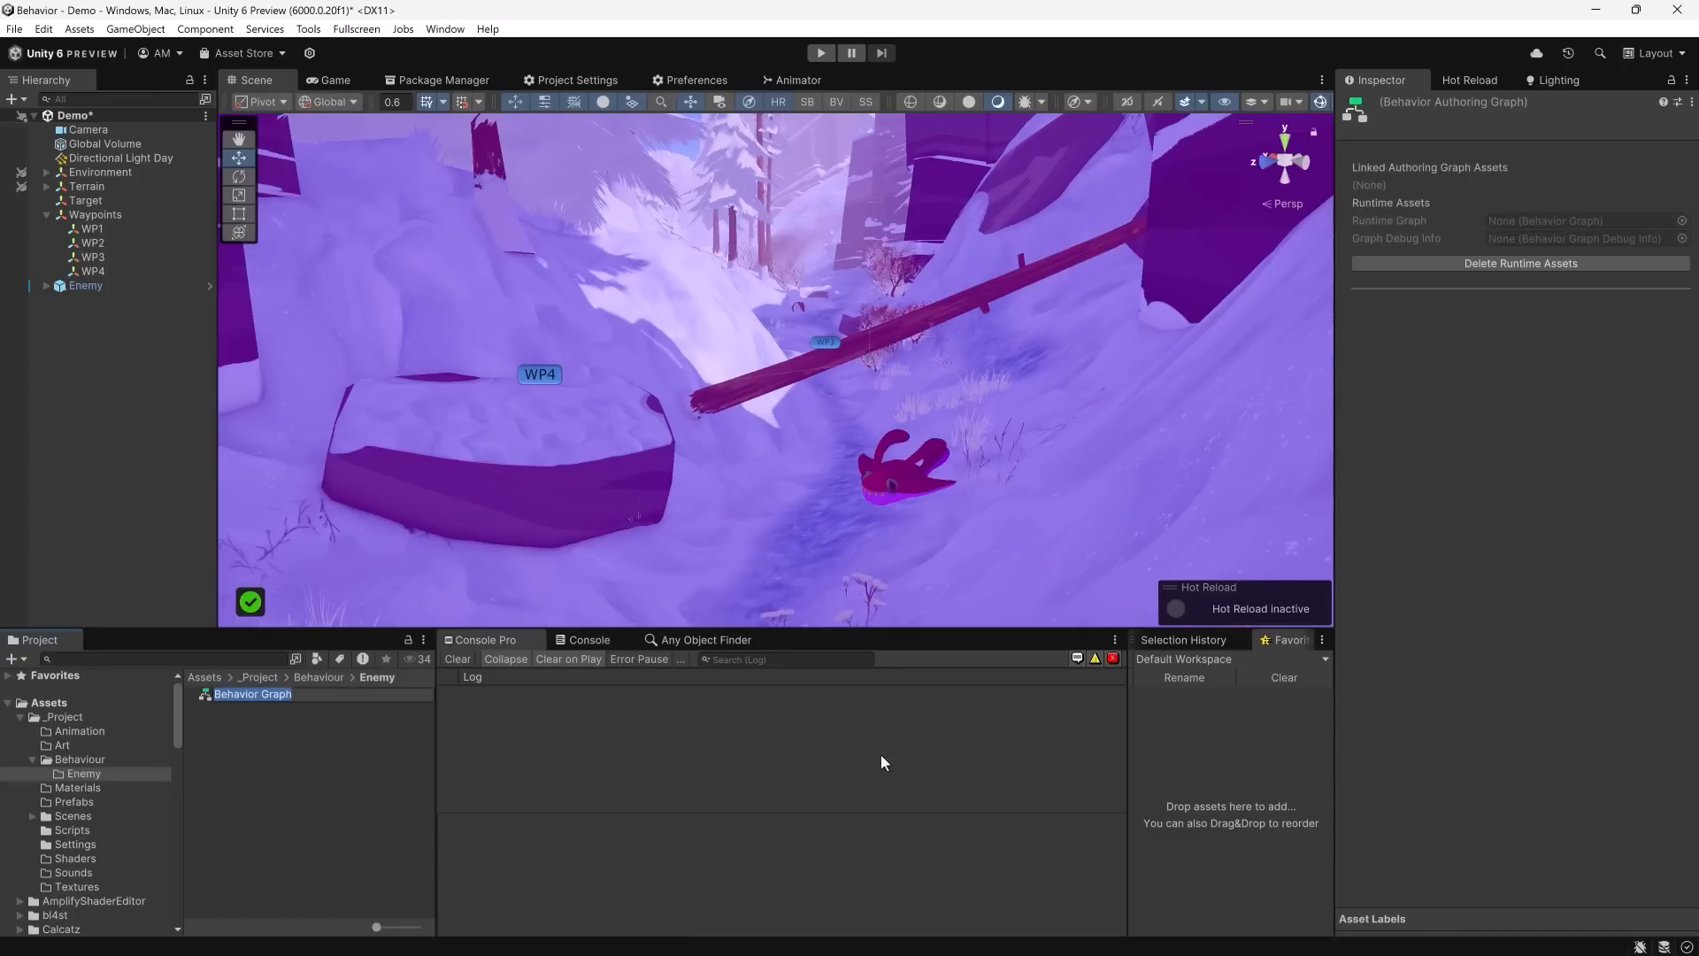
text(Enemy)
key(Return)
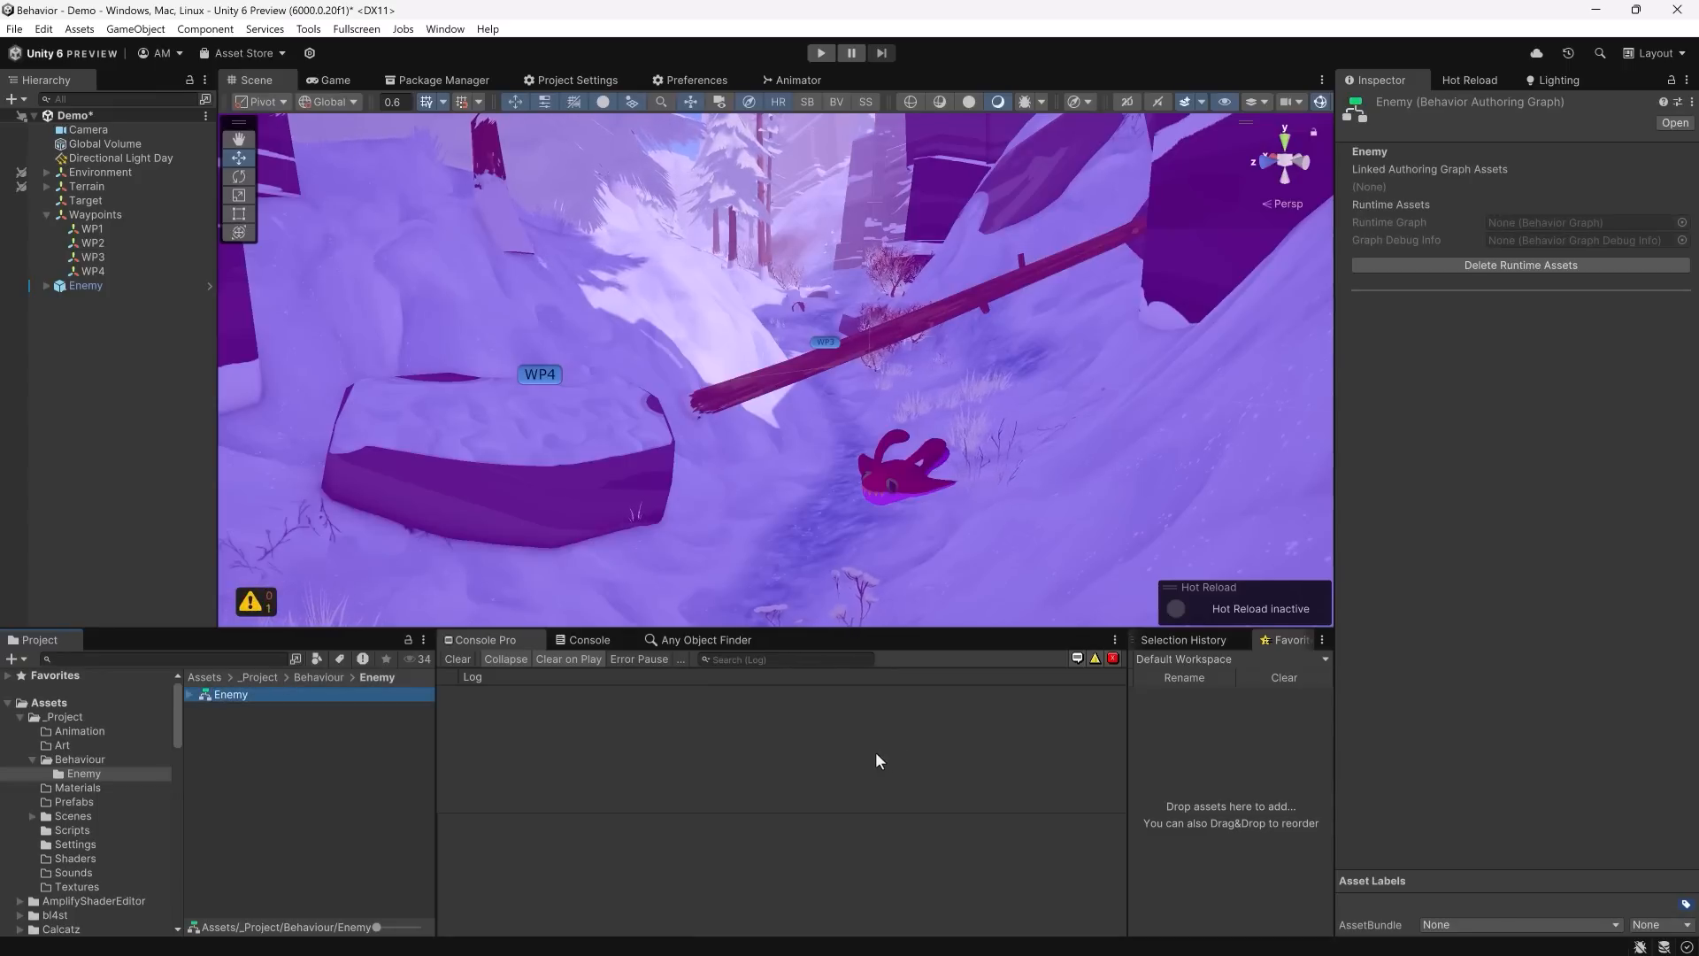
- Open the Enemy behavior graph and dock its window beside the Animator view
double_click(248, 696)
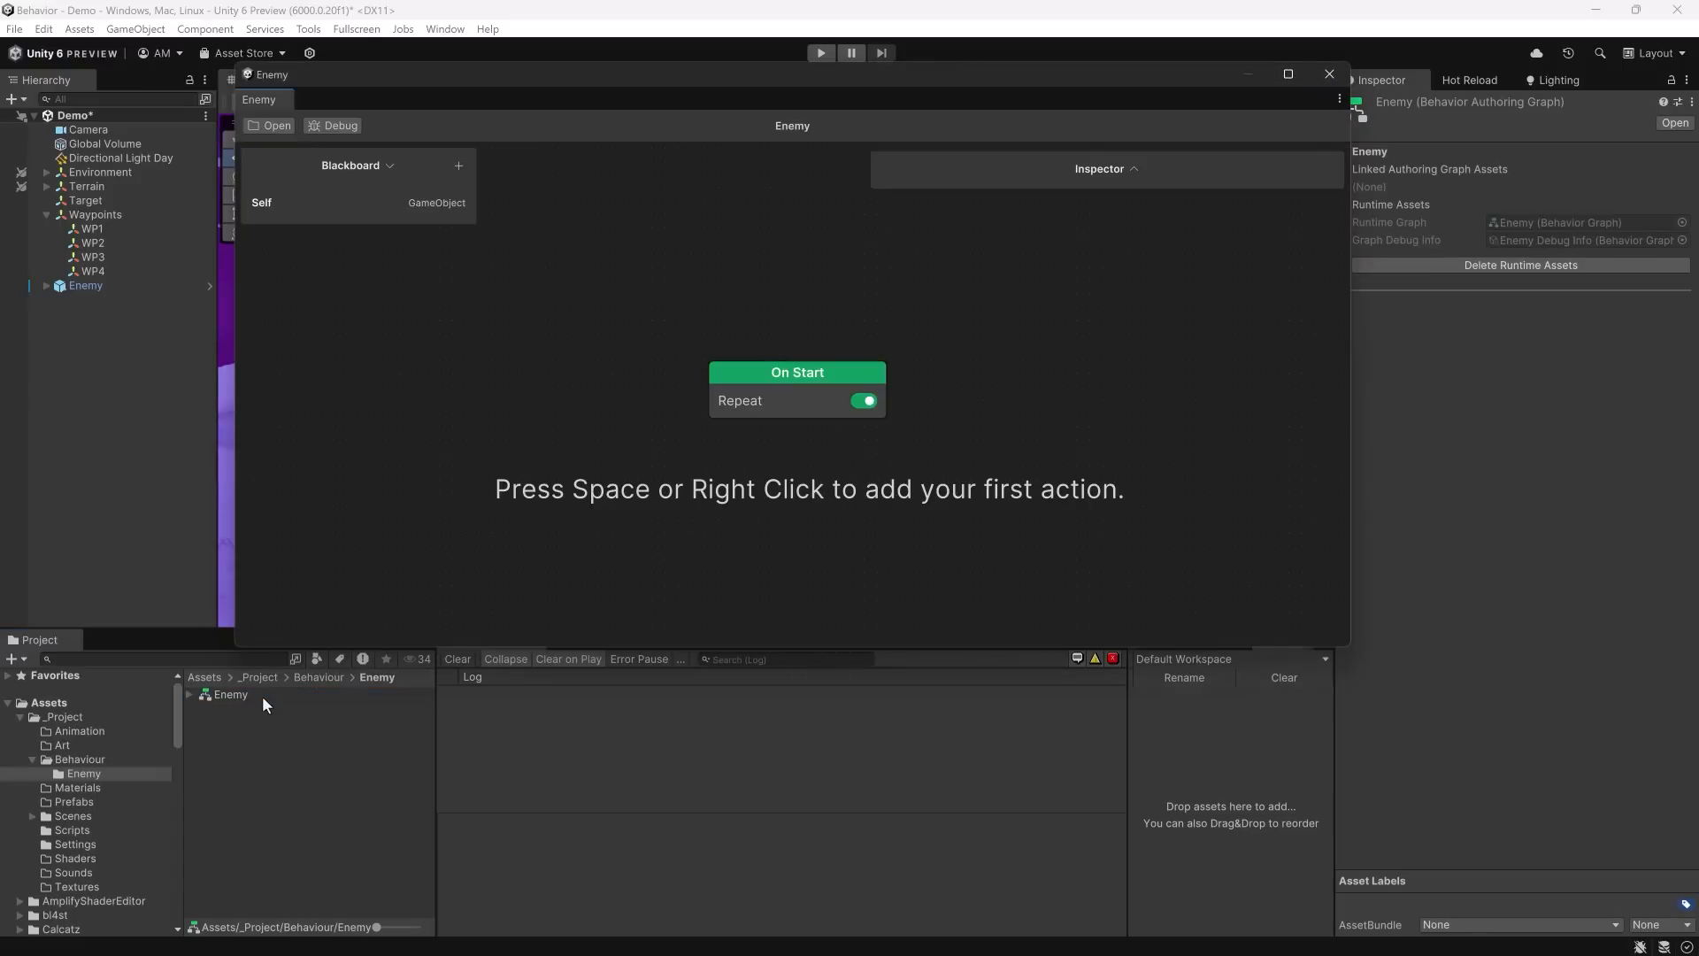
drag(910, 106, 816, 110)
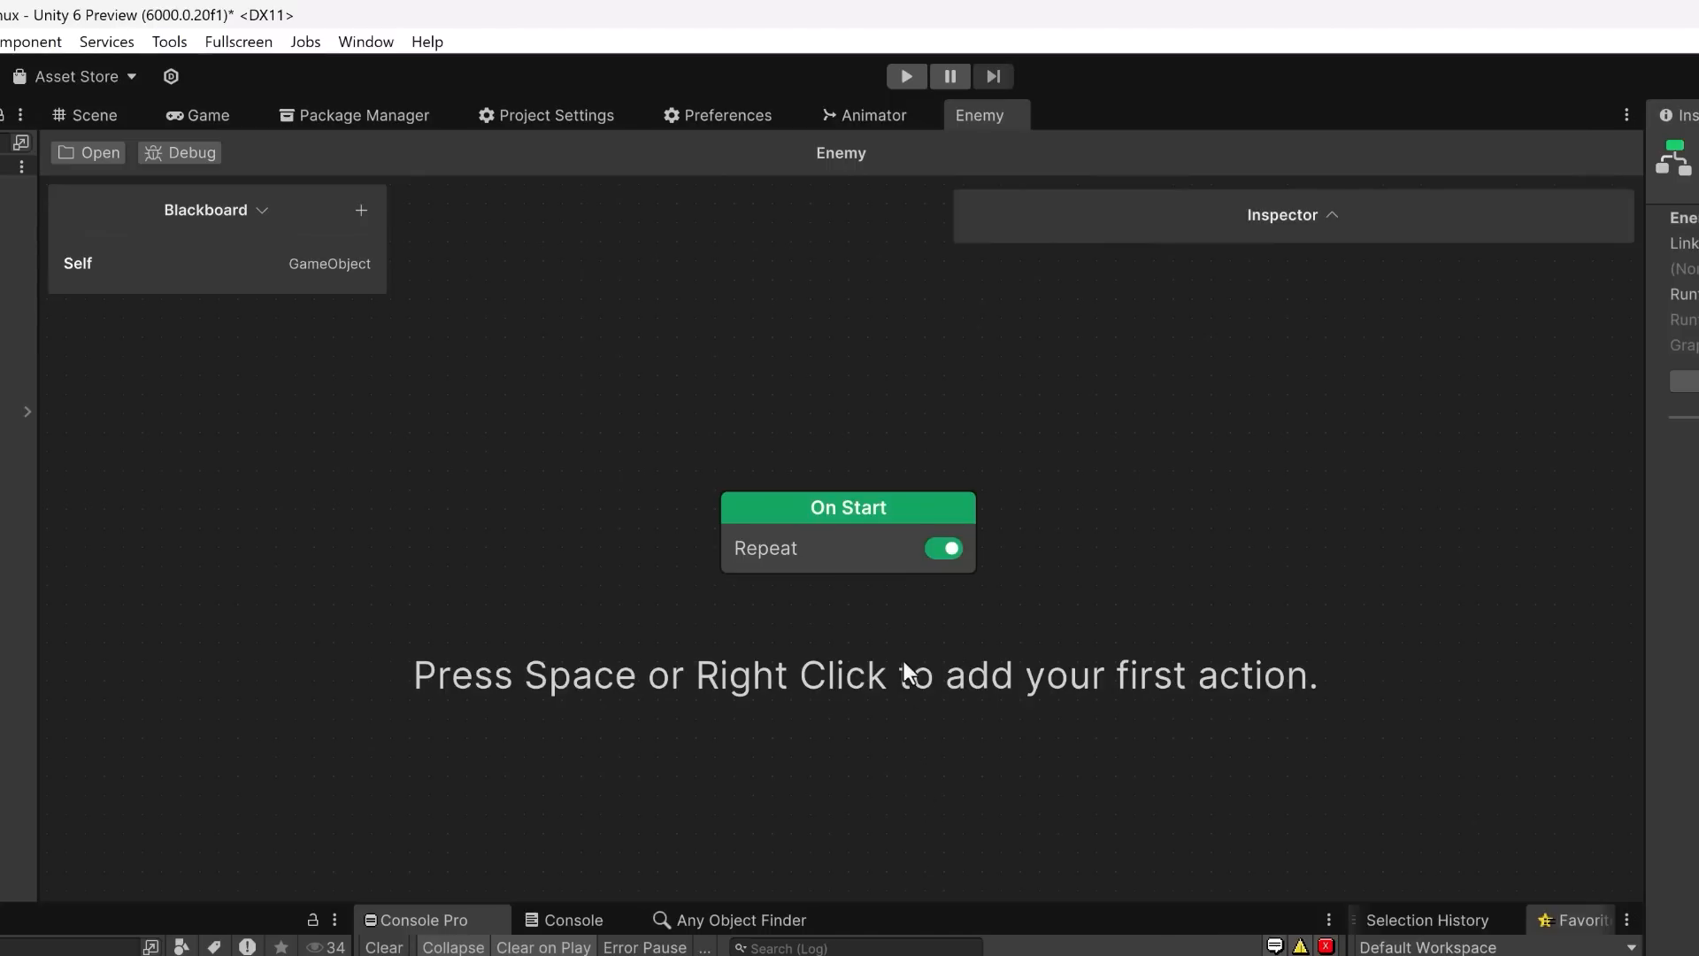
click(774, 393)
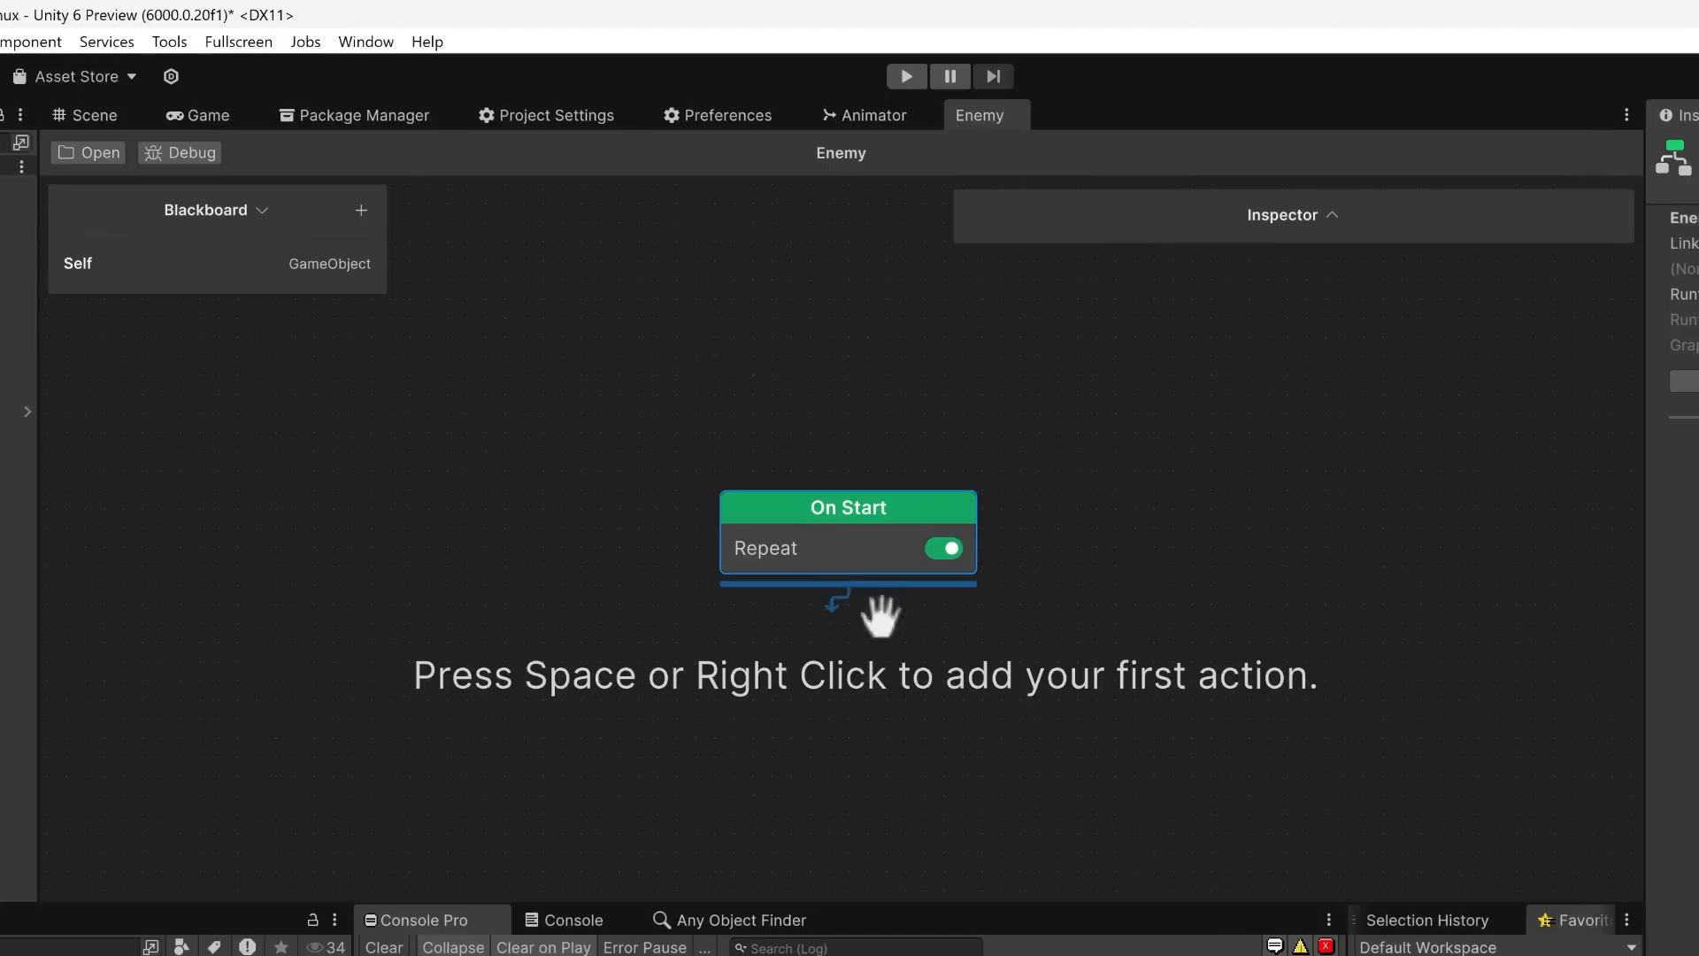
scroll(1004, 558, down, 3)
scroll(1003, 557, up, 1)
scroll(1002, 549, up, 1)
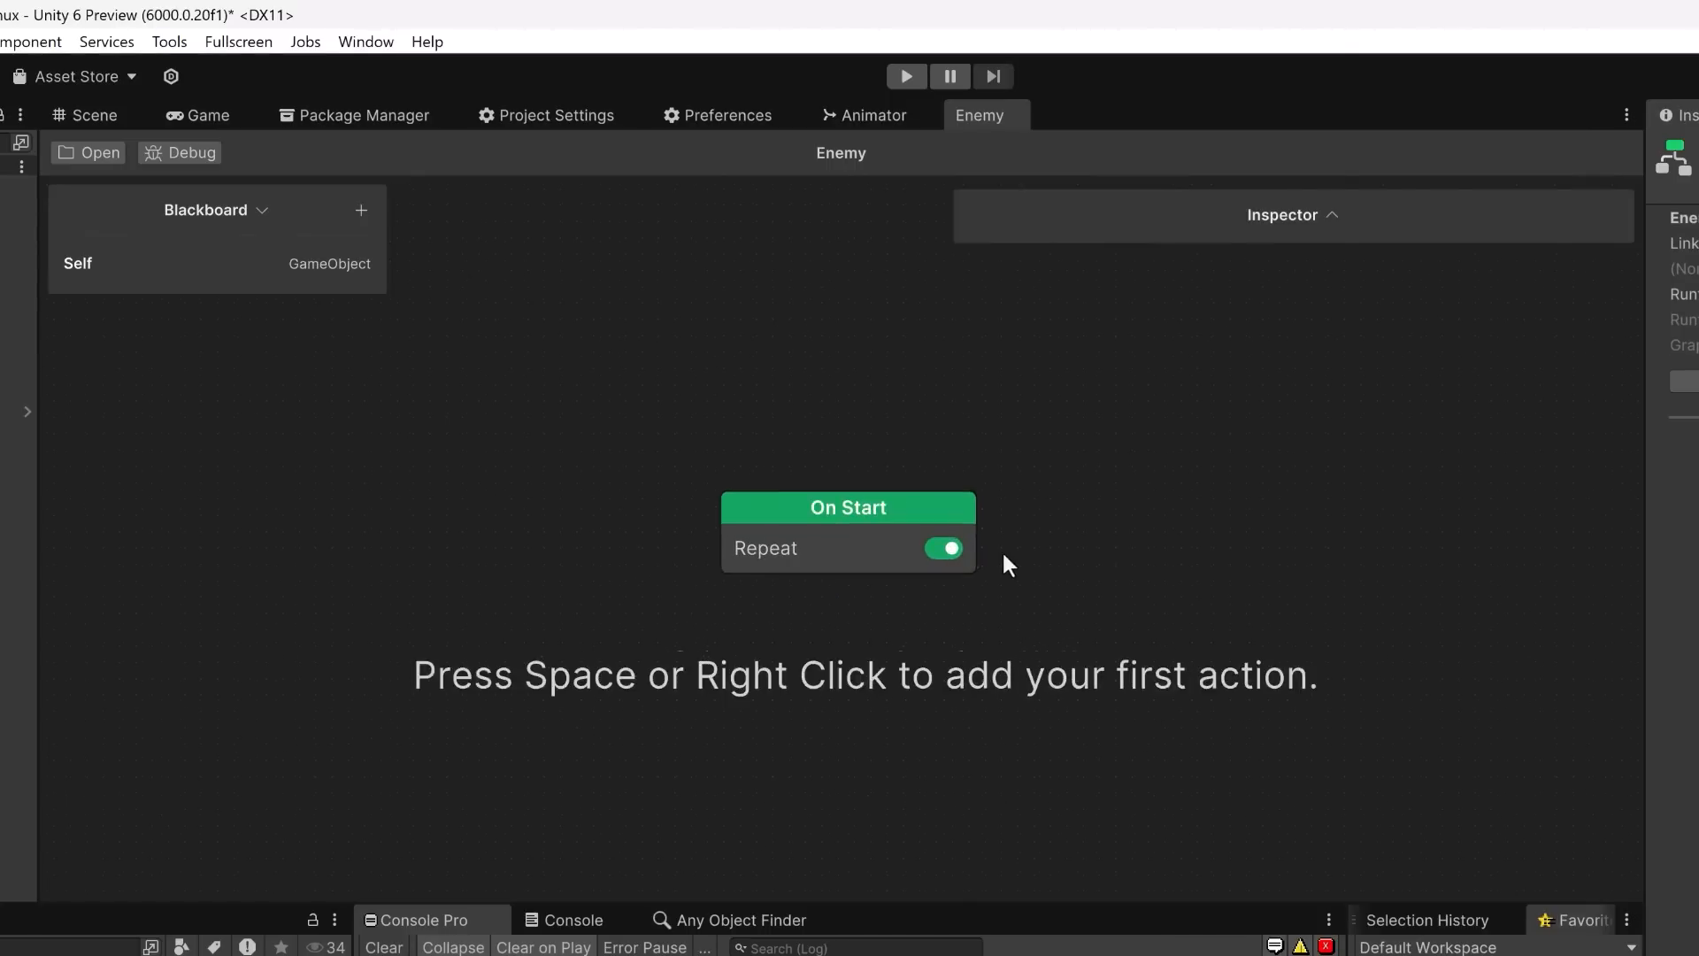
- Enlarge the graph's Blackboard and expand the graph's own Inspector
drag(248, 293, 285, 354)
click(1332, 216)
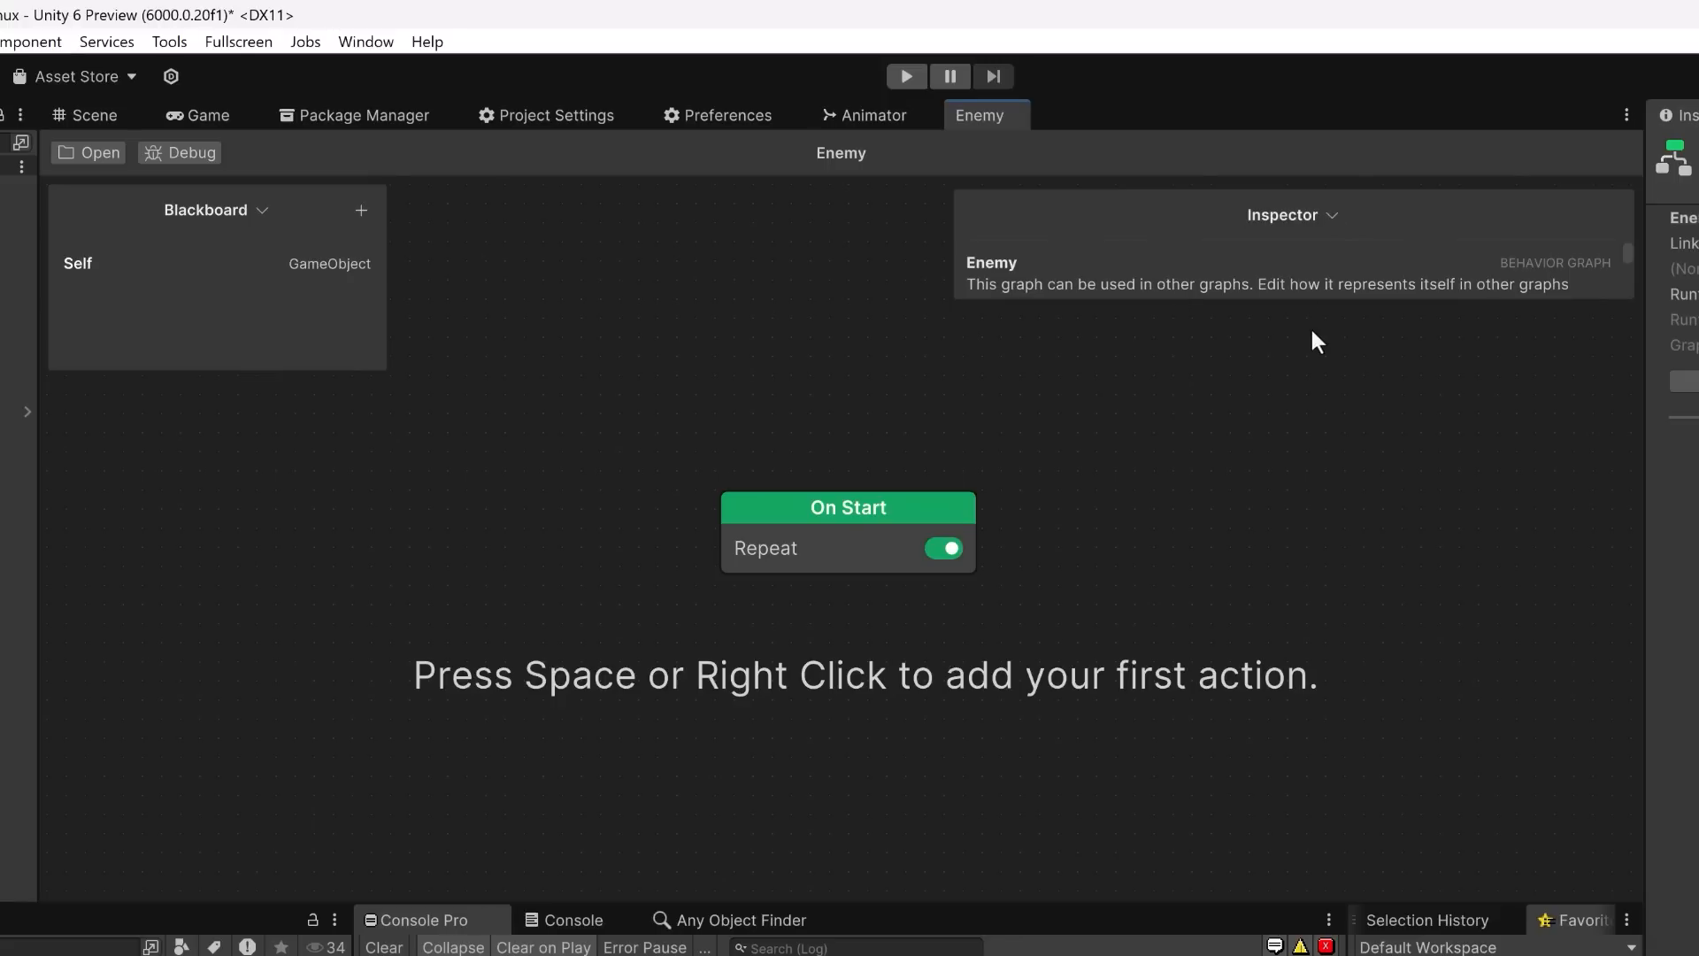
scroll(777, 607, down, 2)
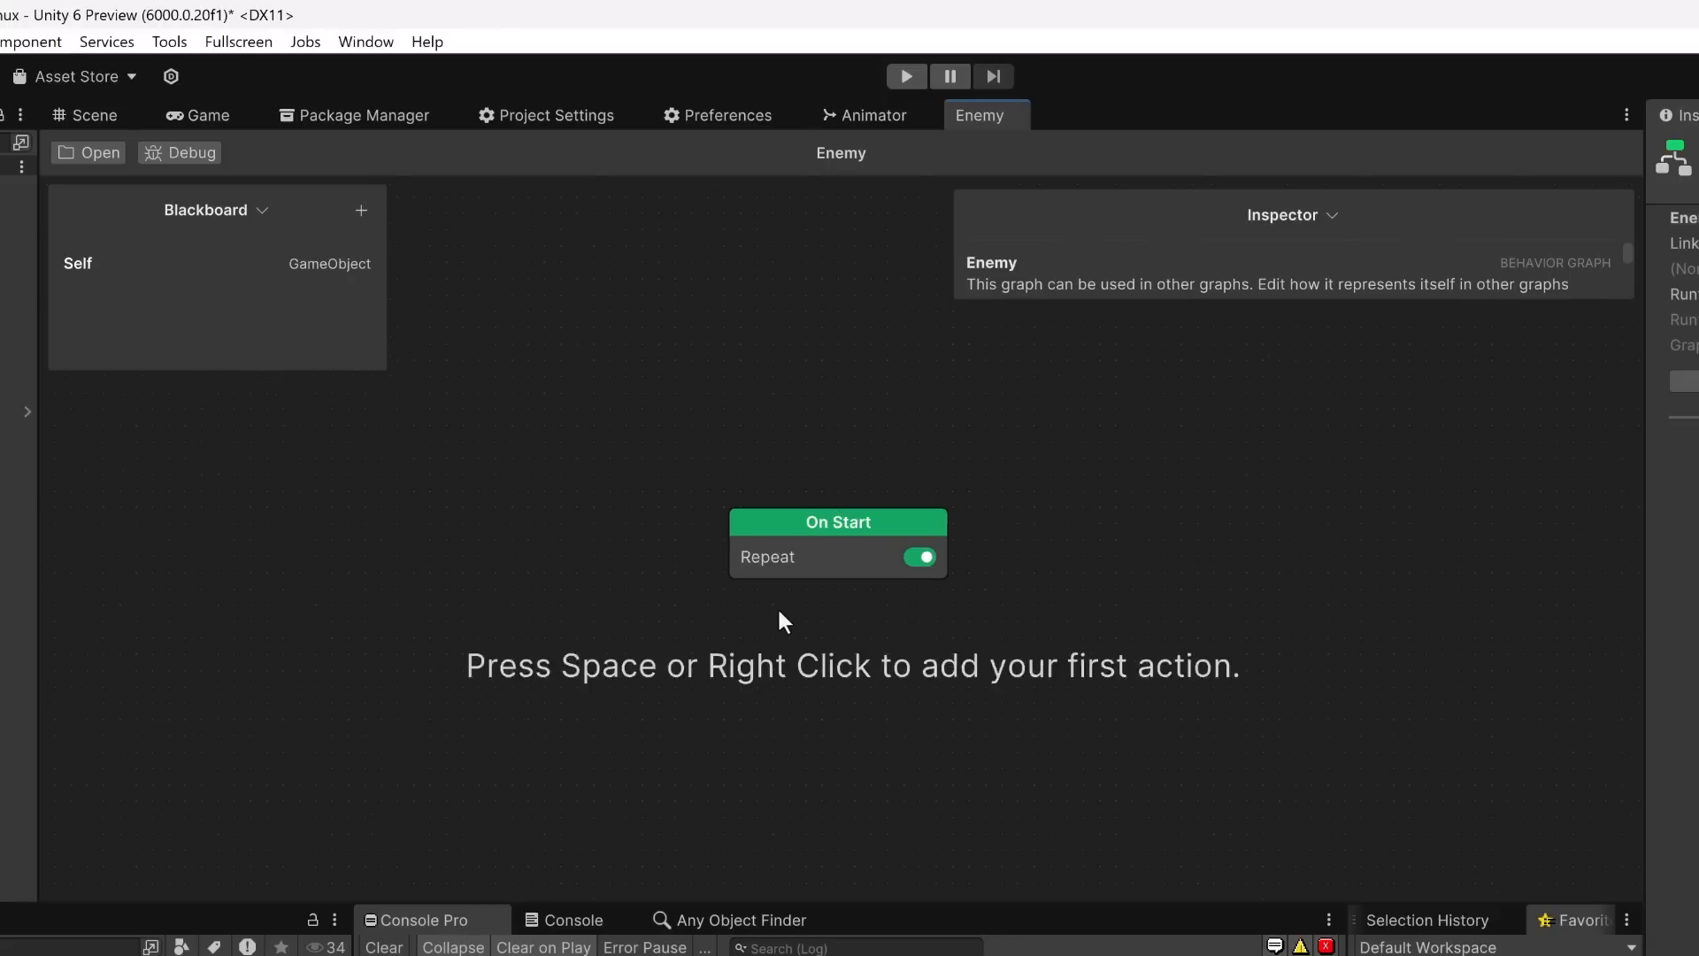
- Add a Patrol navigation action node below On Start and connect On Start to it
right_click(904, 717)
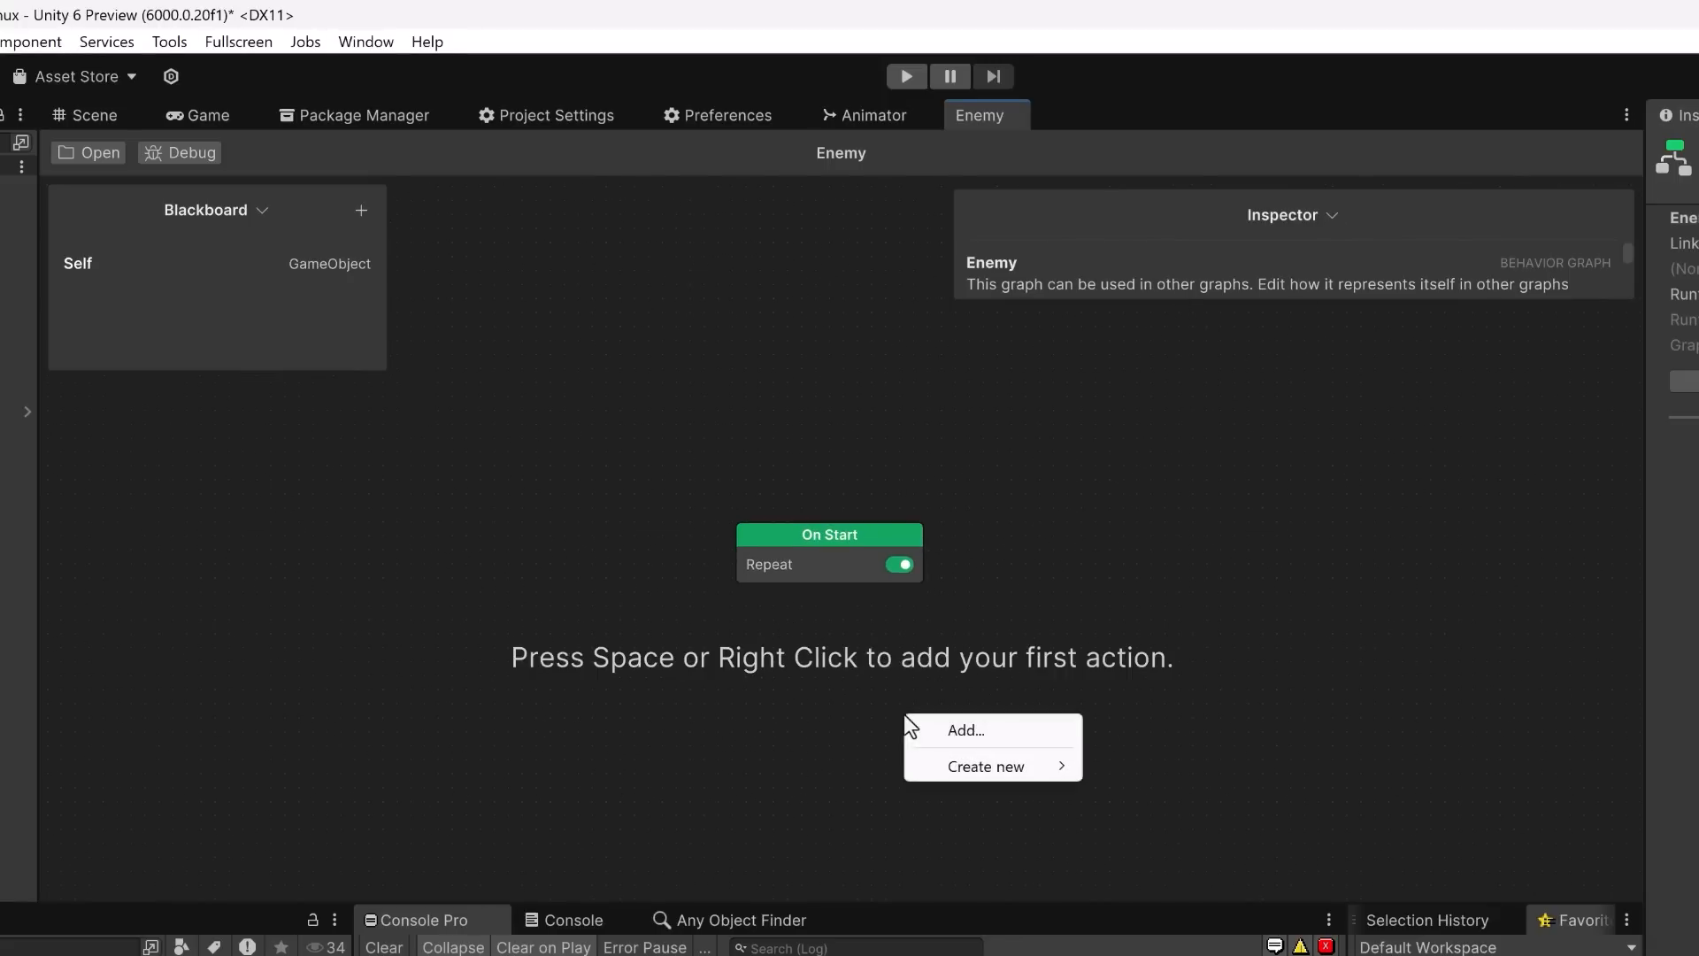
click(1045, 730)
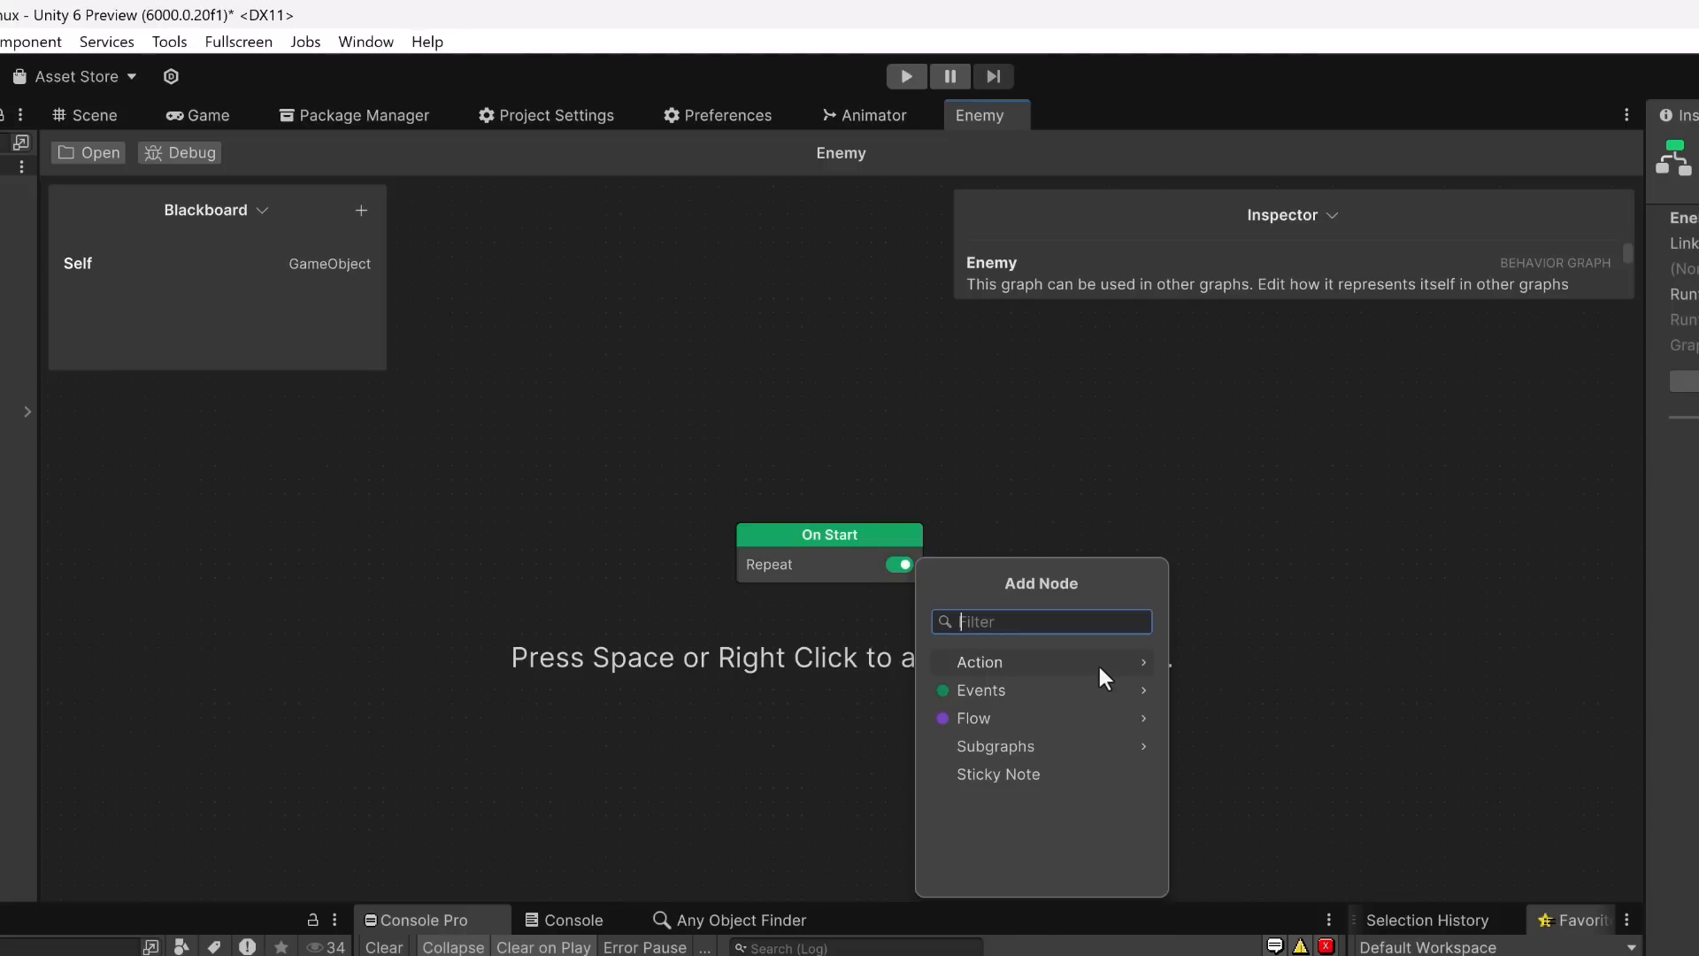
click(1099, 666)
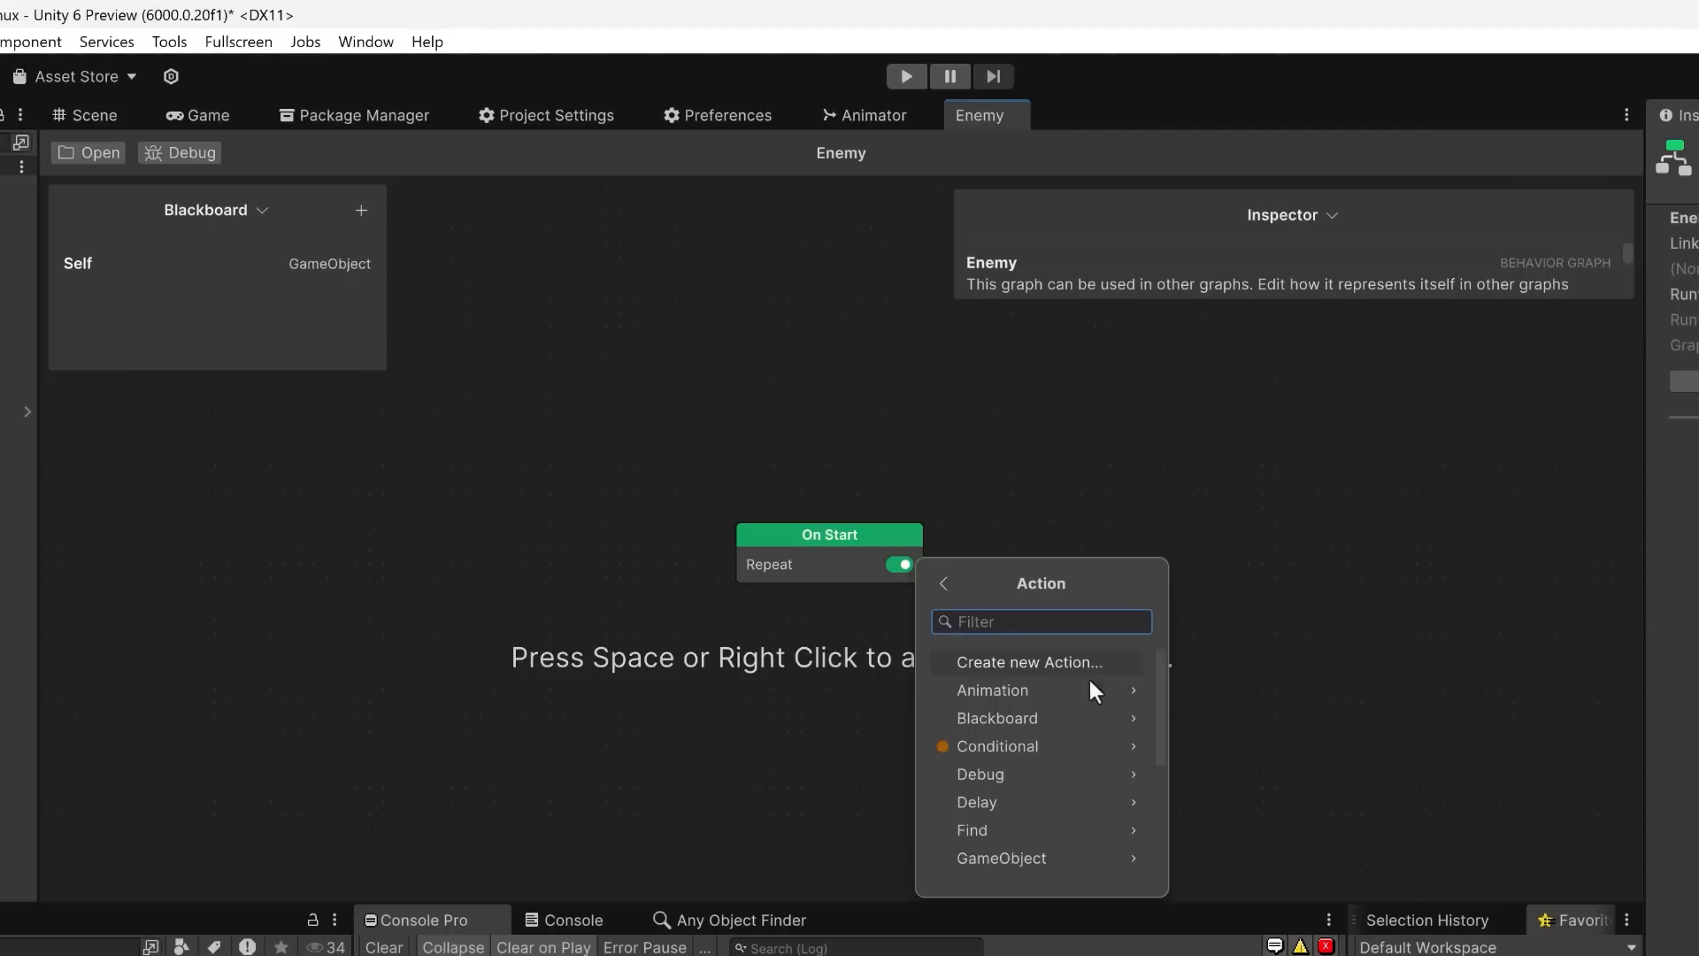
scroll(1079, 810, down, 2)
scroll(1080, 810, down, 3)
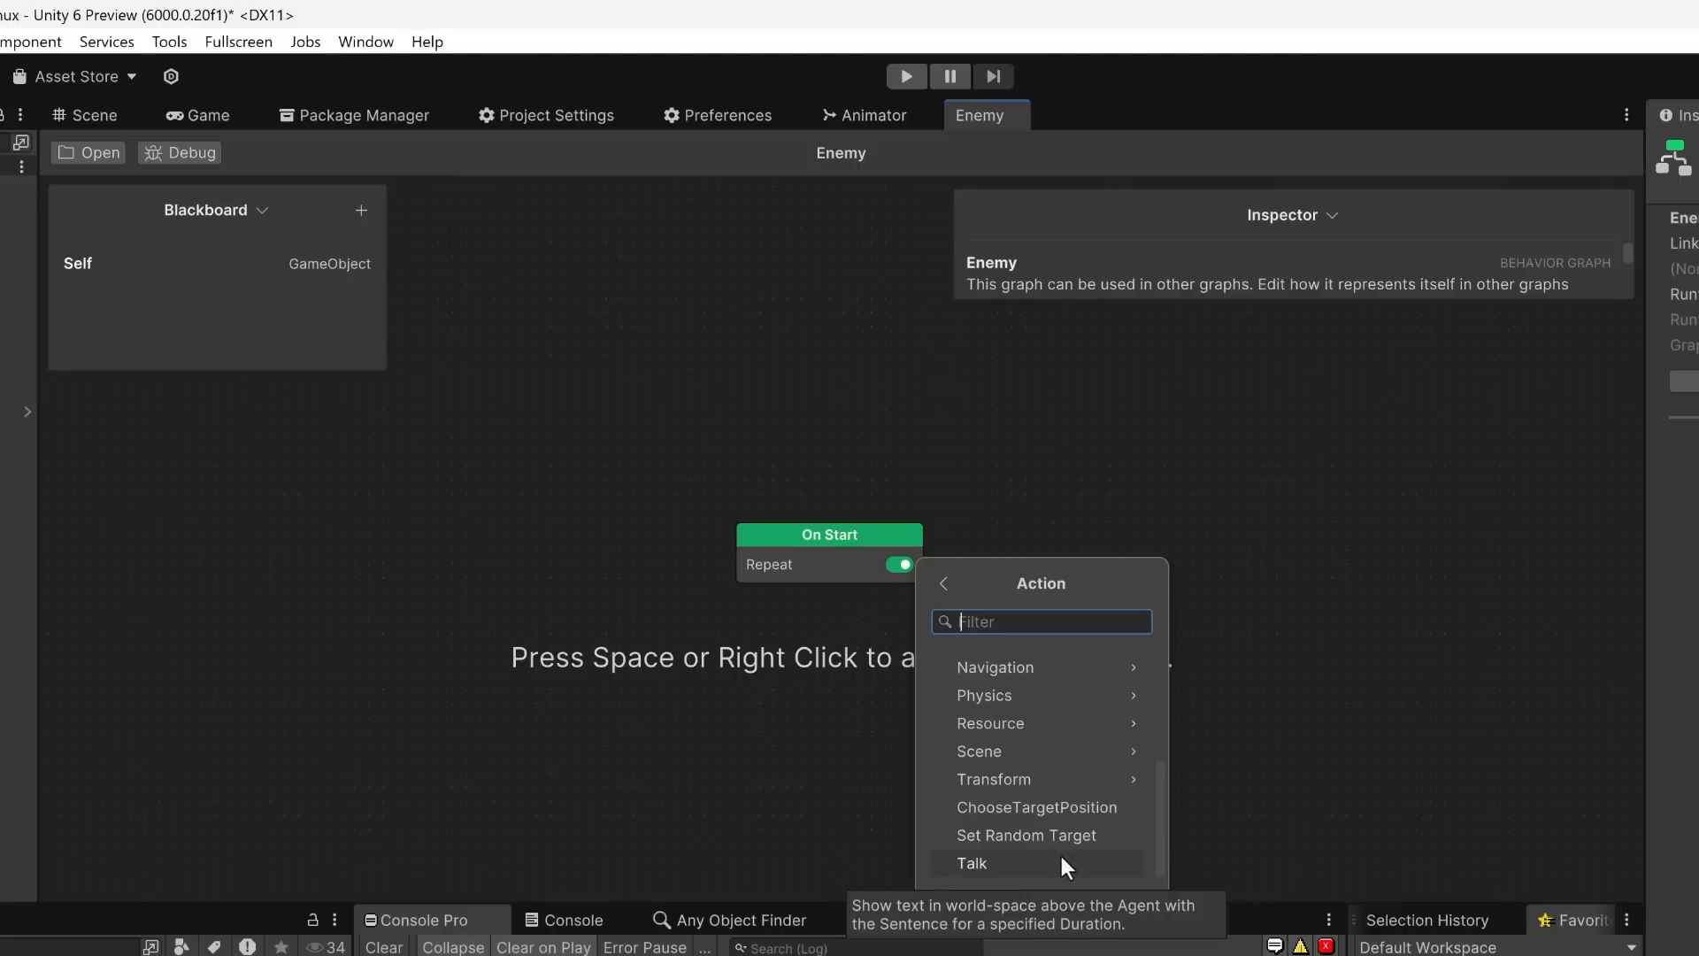
click(1044, 667)
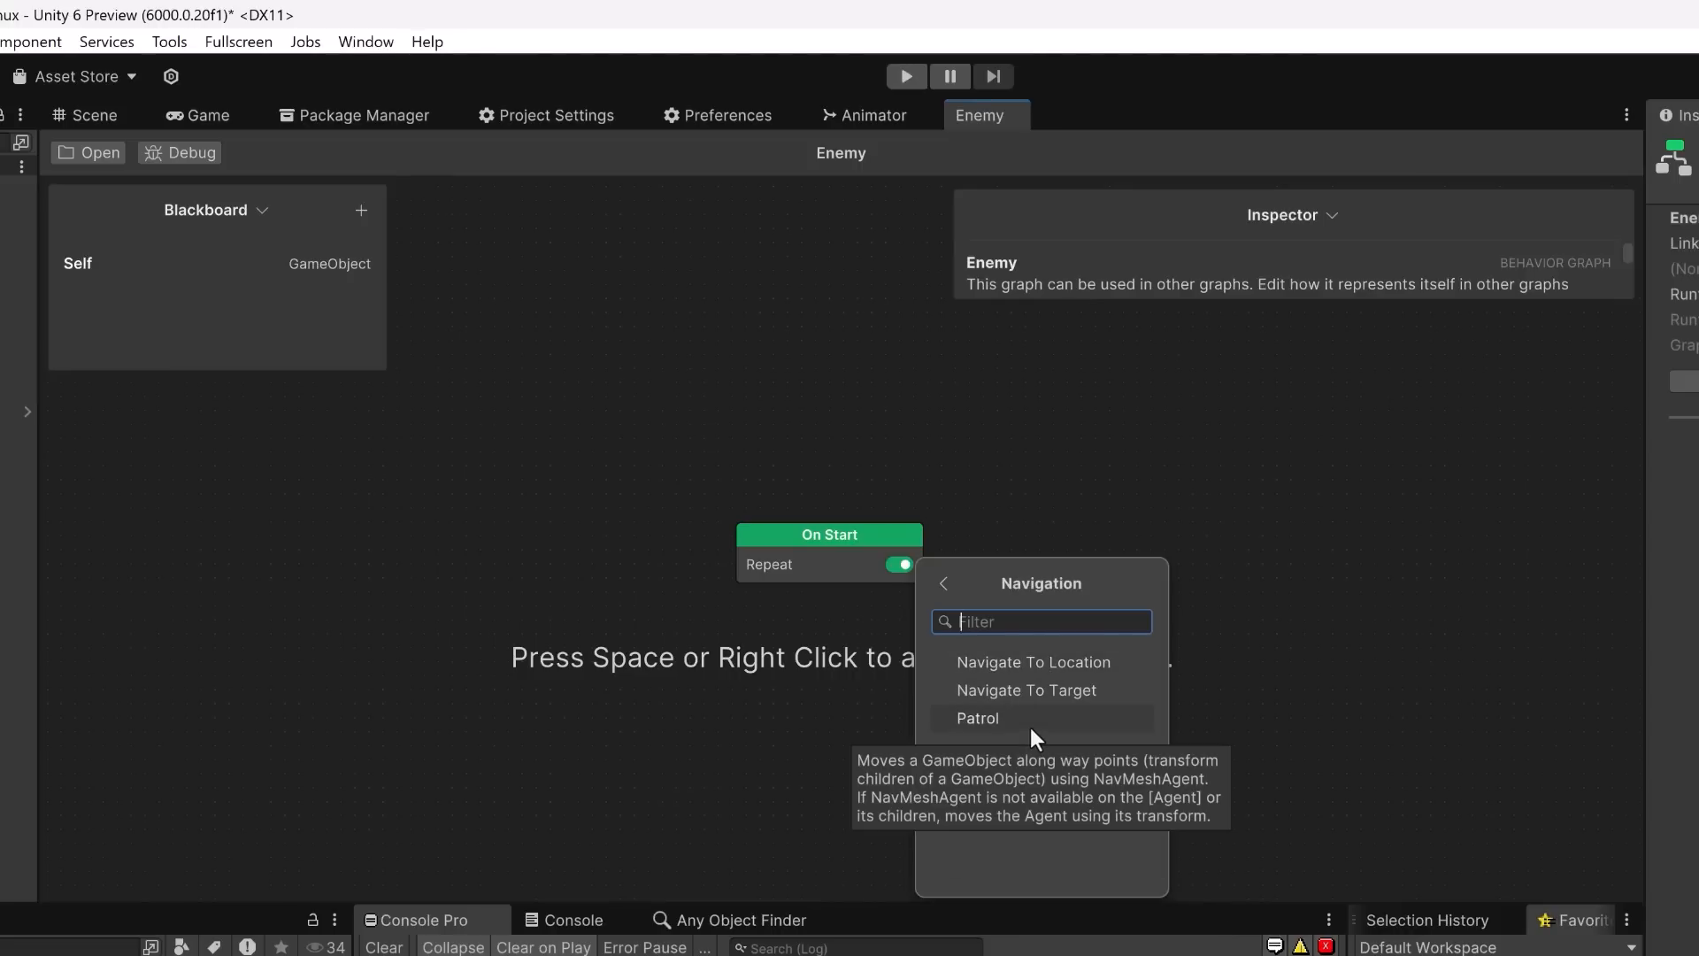
click(1094, 724)
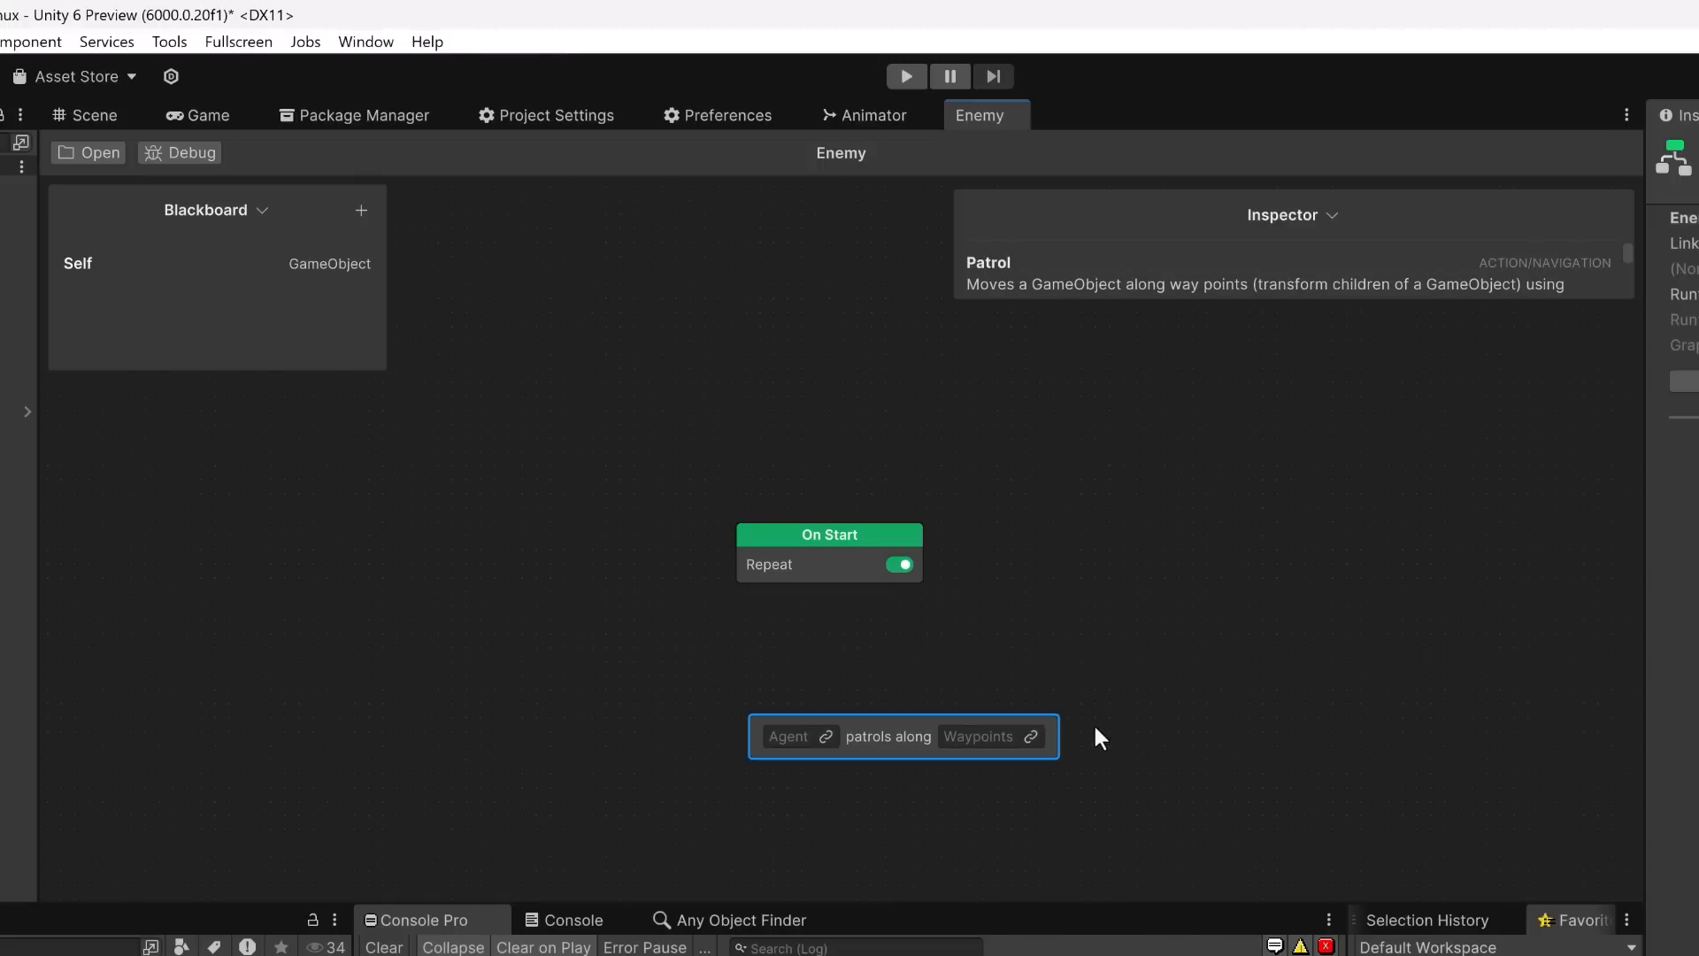
drag(907, 725, 845, 690)
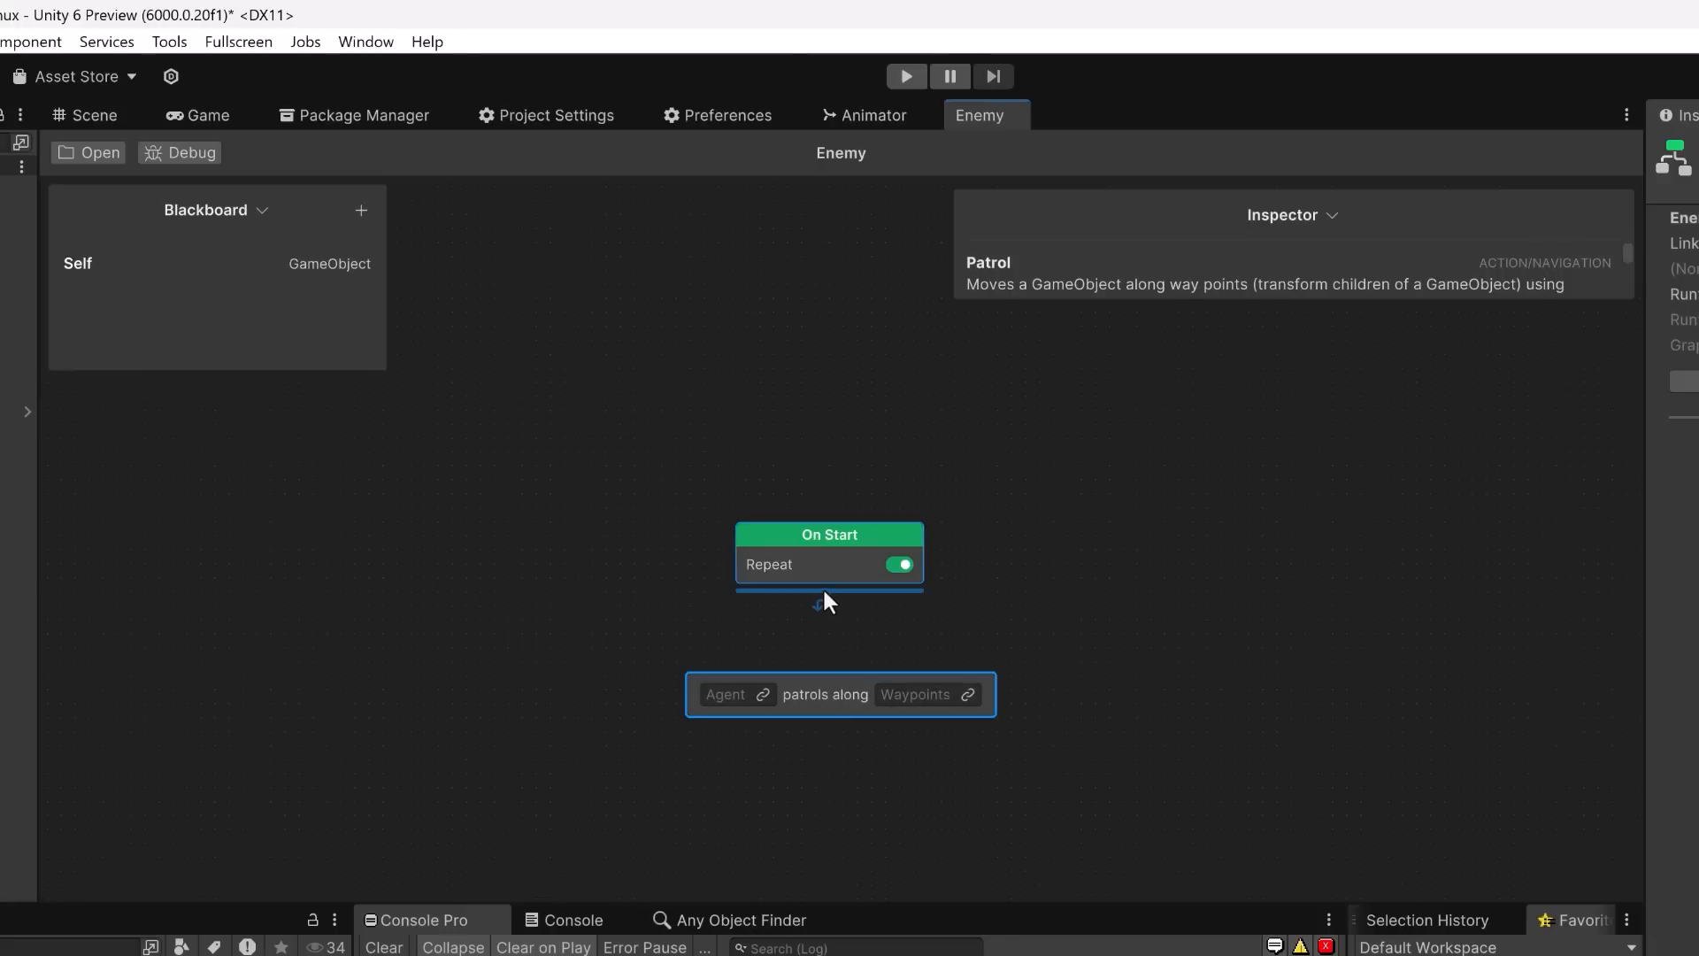
drag(832, 611, 872, 694)
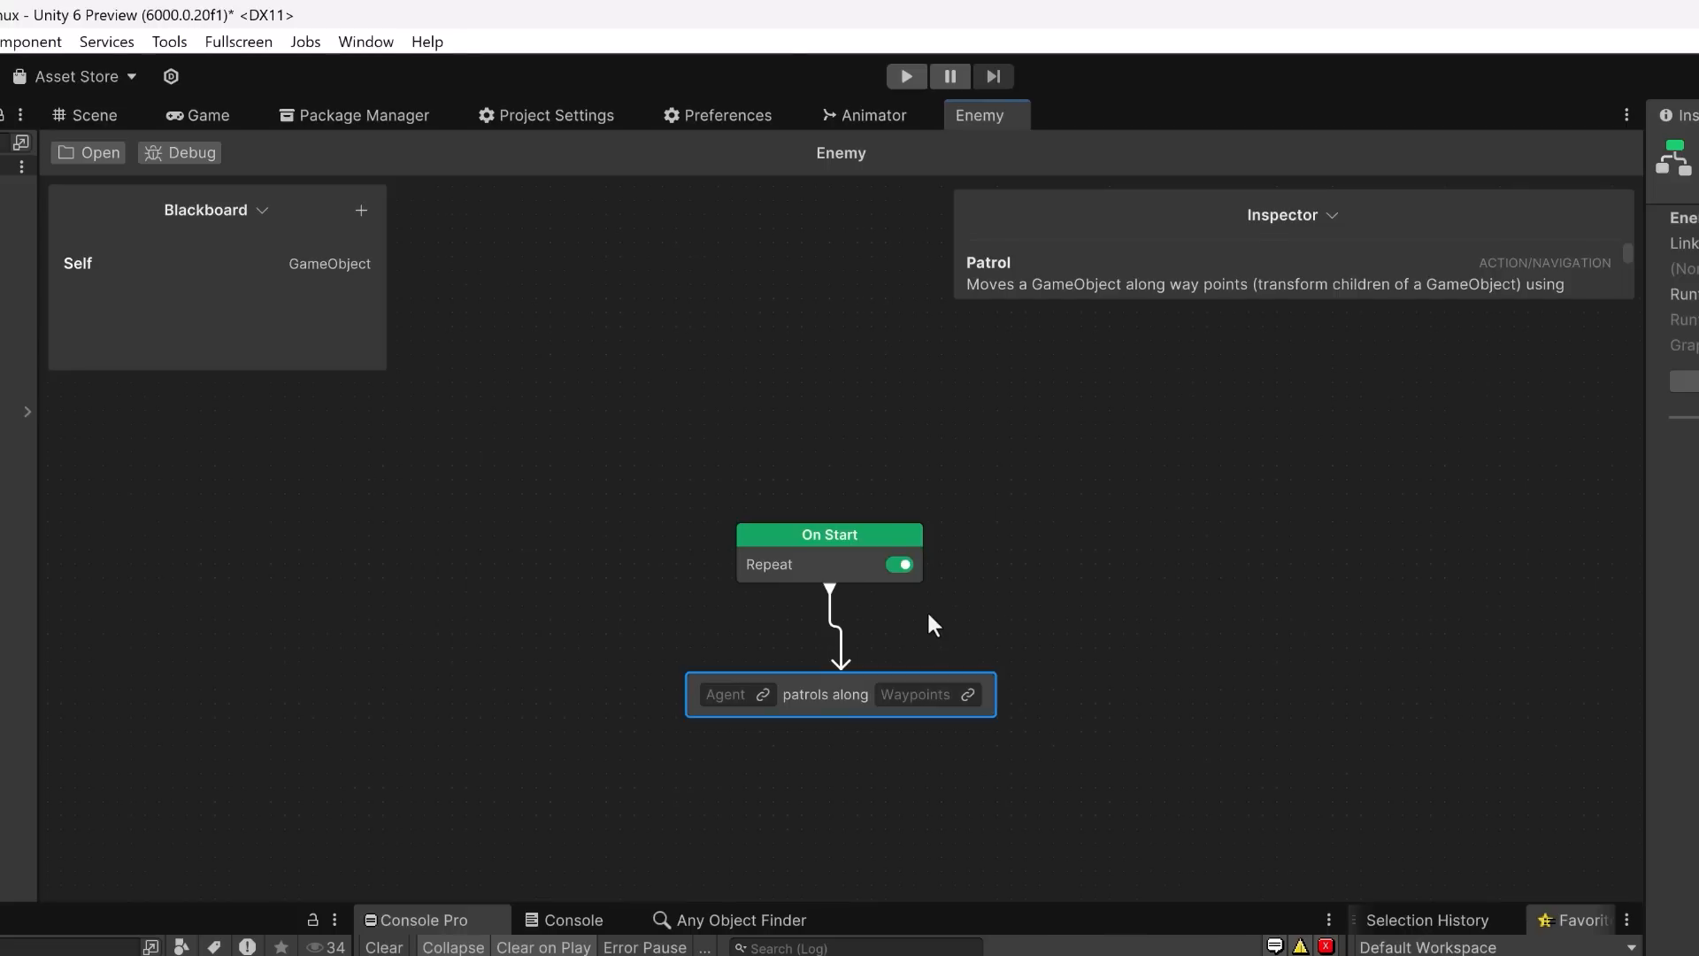
- Align the On Start node's immediate children and assign the Self variable as the Patrol node's Agent
right_click(839, 578)
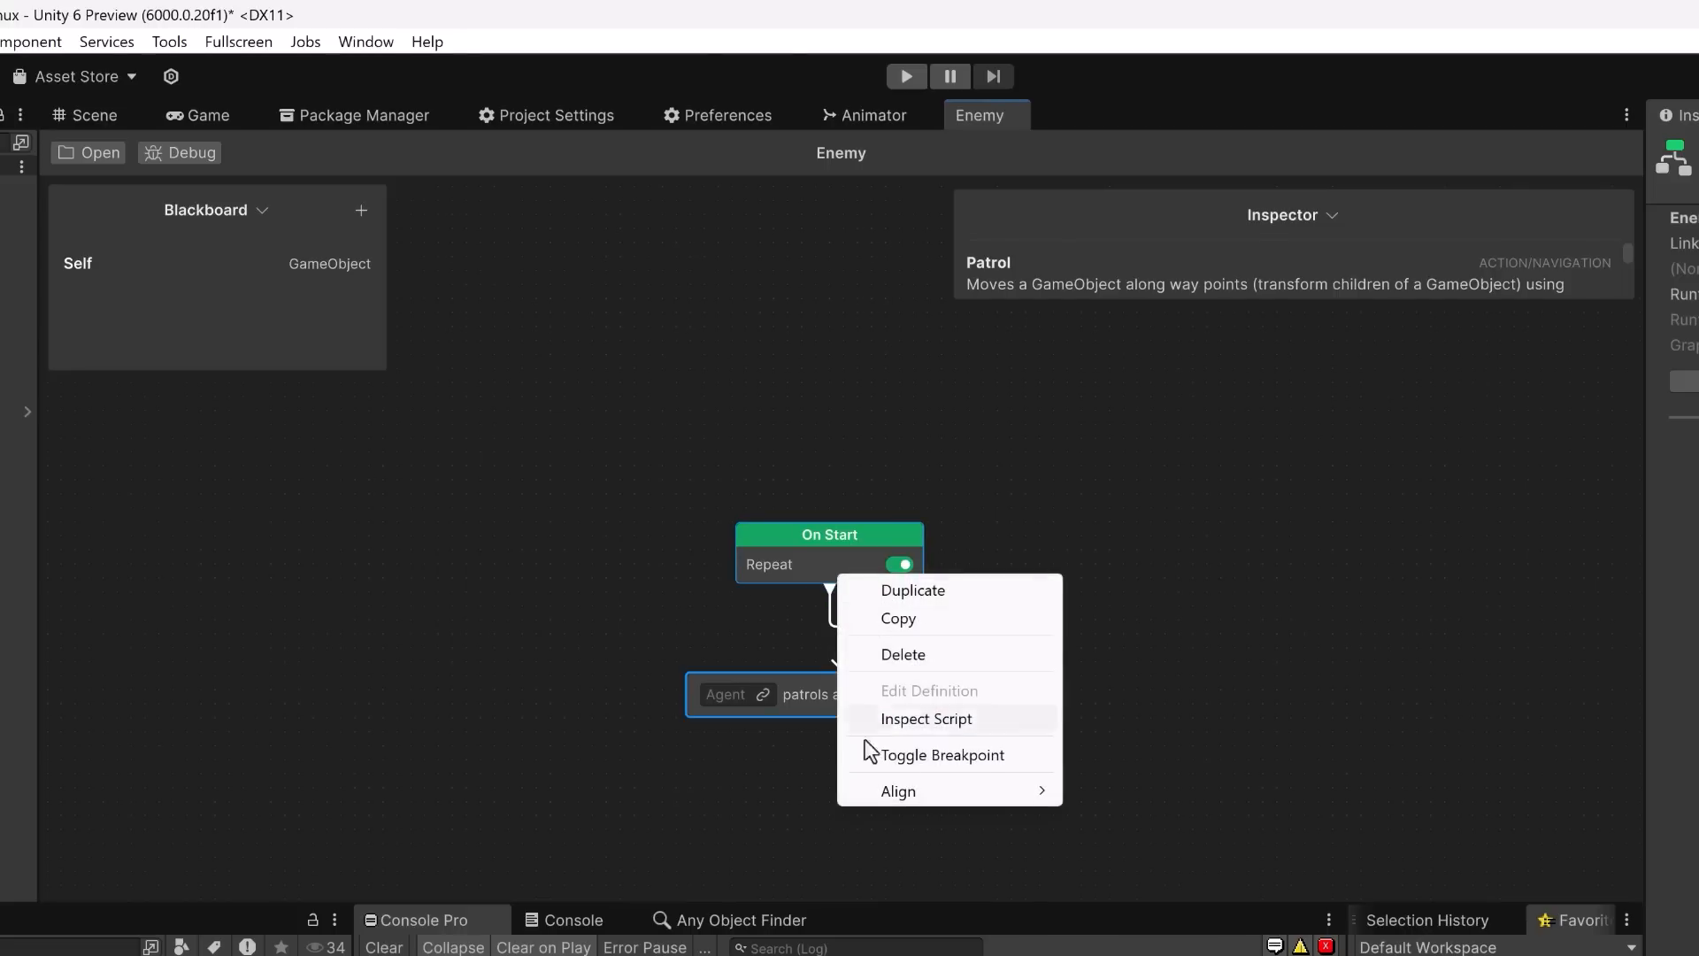
mouse_move(992, 792)
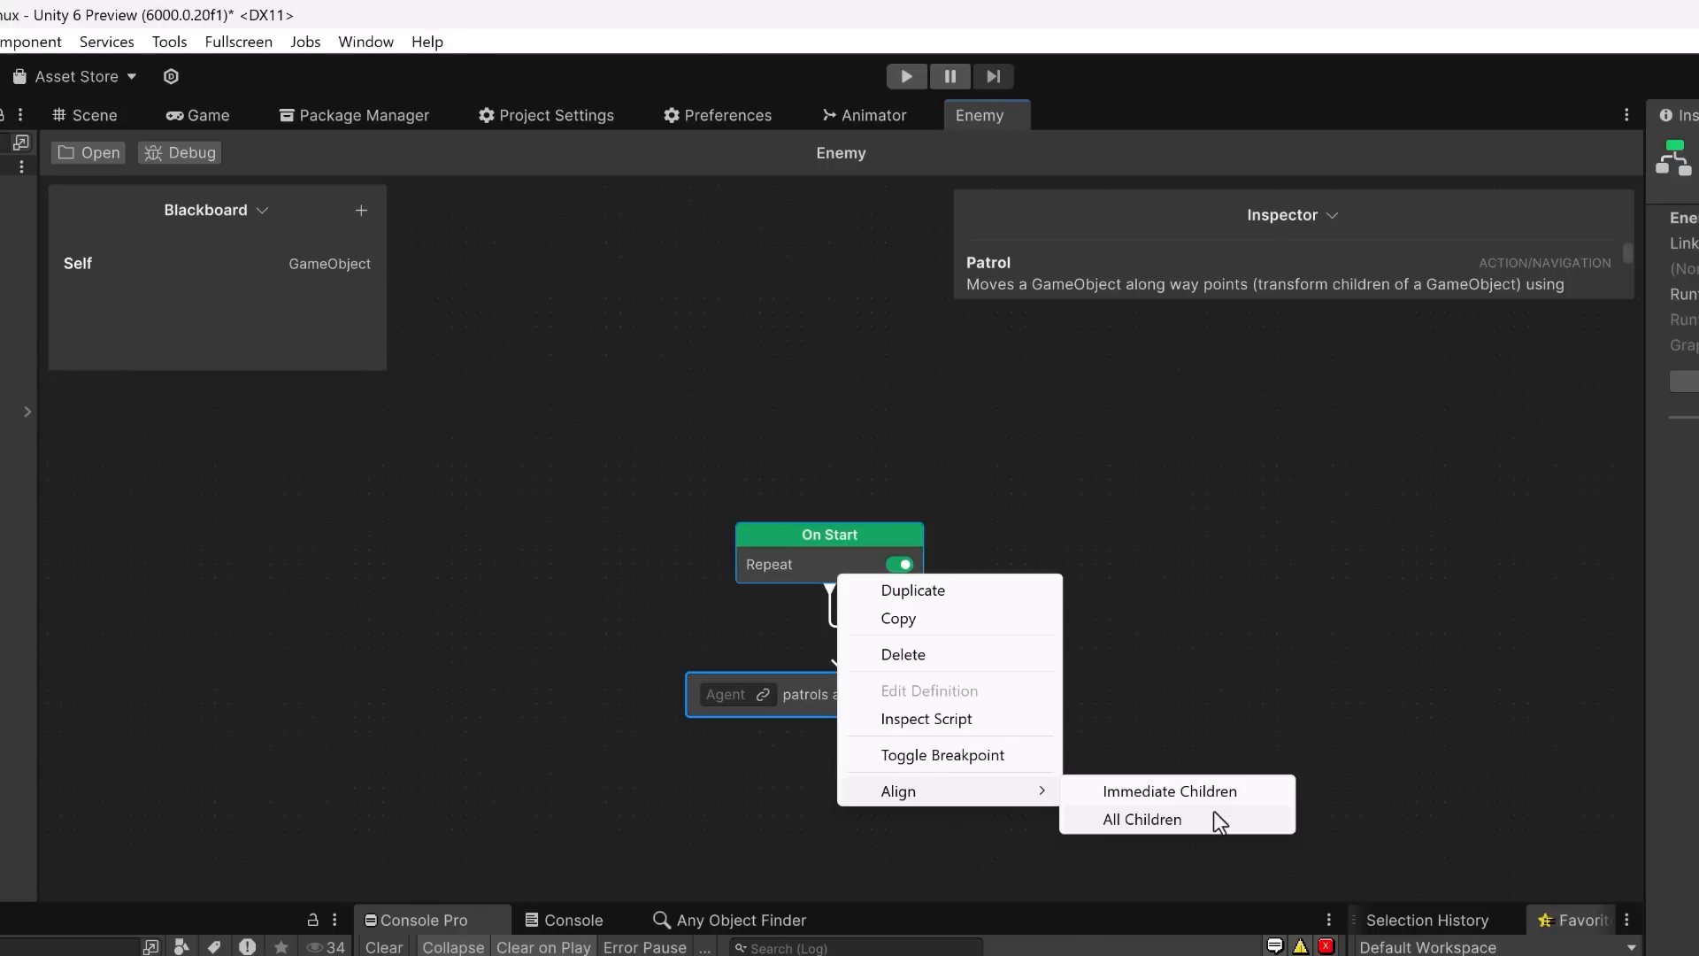
click(1247, 791)
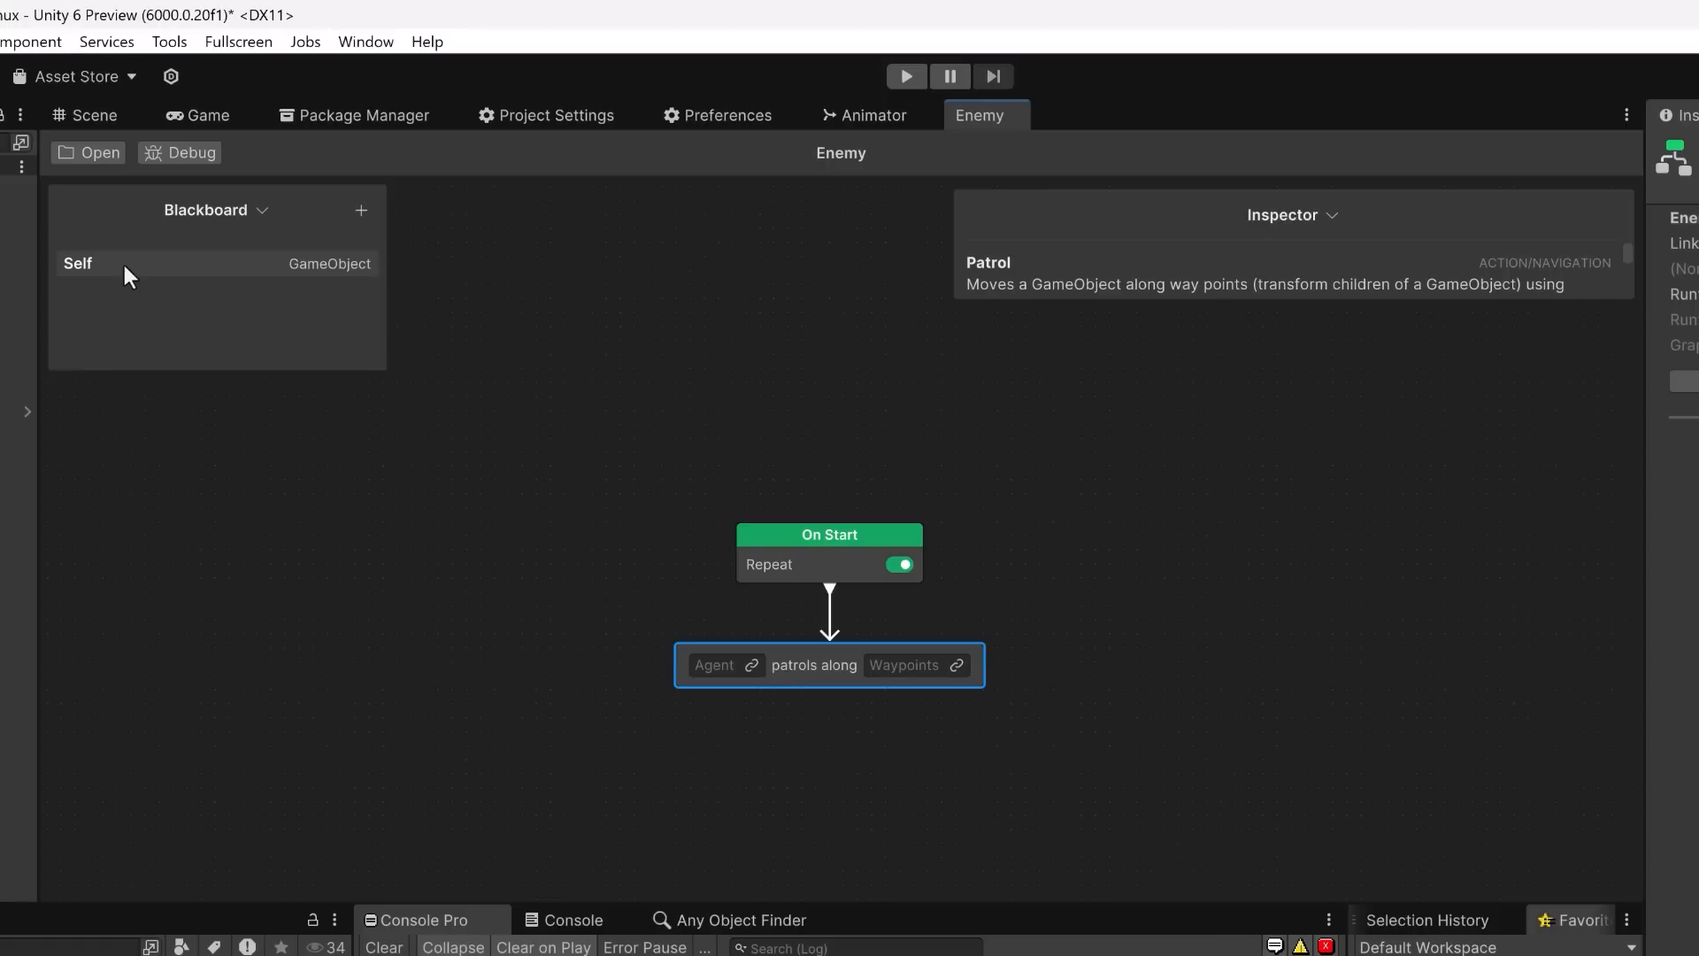
drag(124, 264, 717, 666)
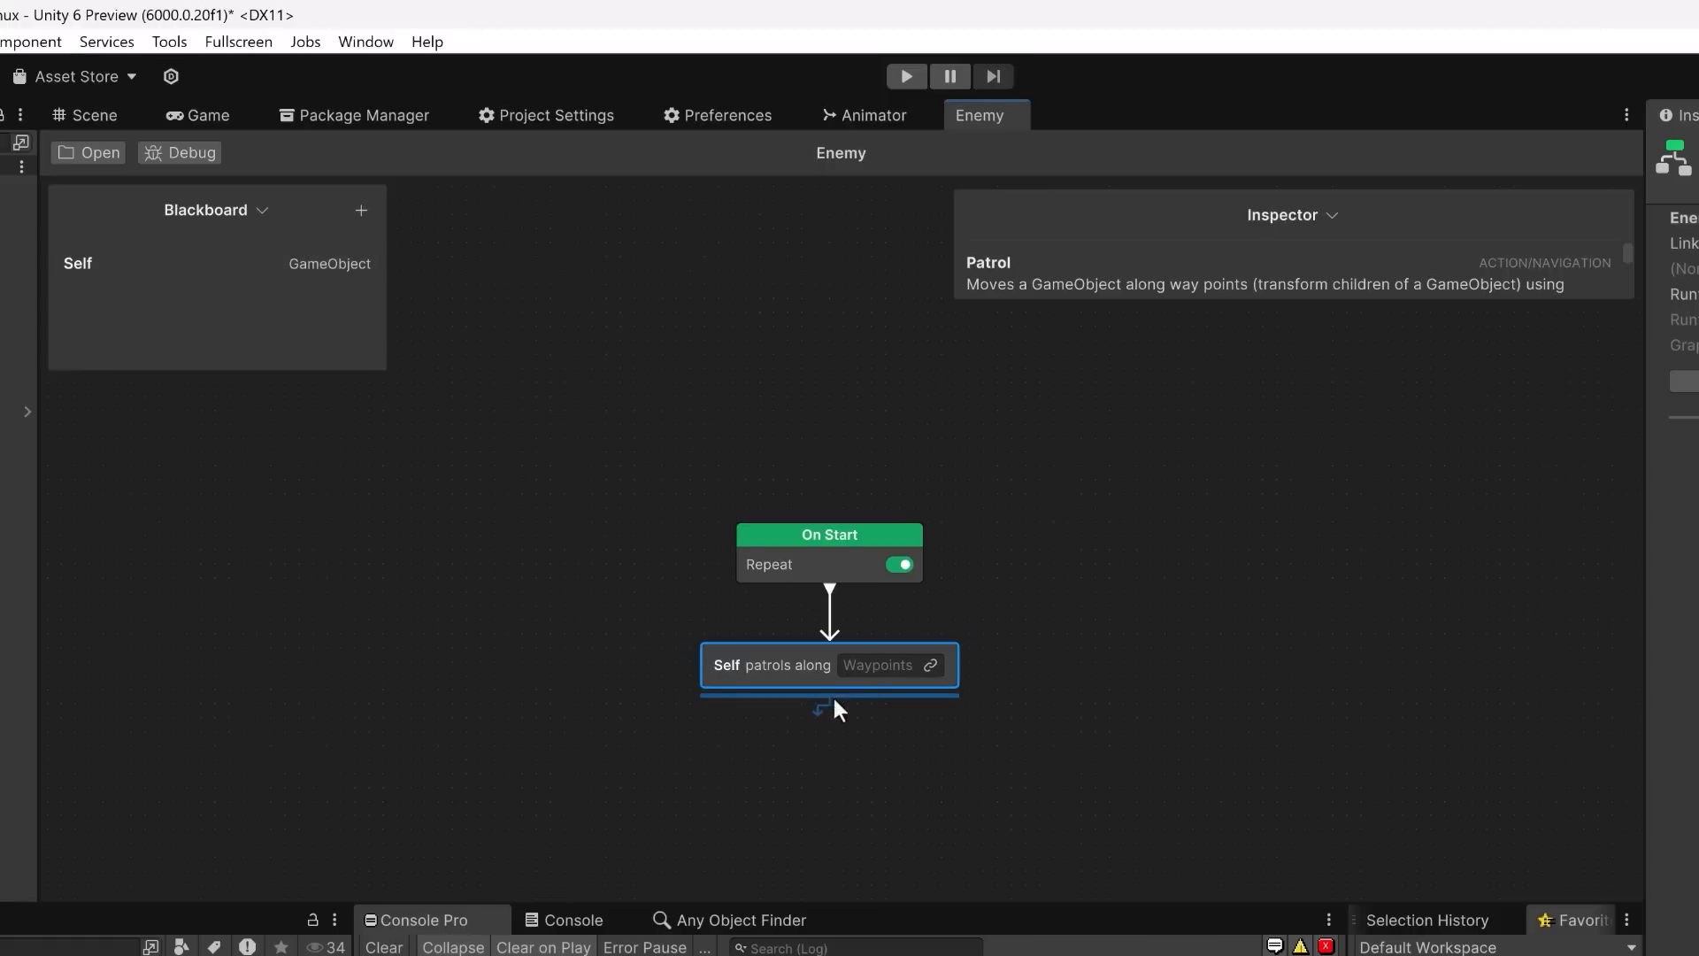
- Add a Game Object List blackboard variable named Waypoints and assign it to the Patrol node's Waypoints
click(361, 211)
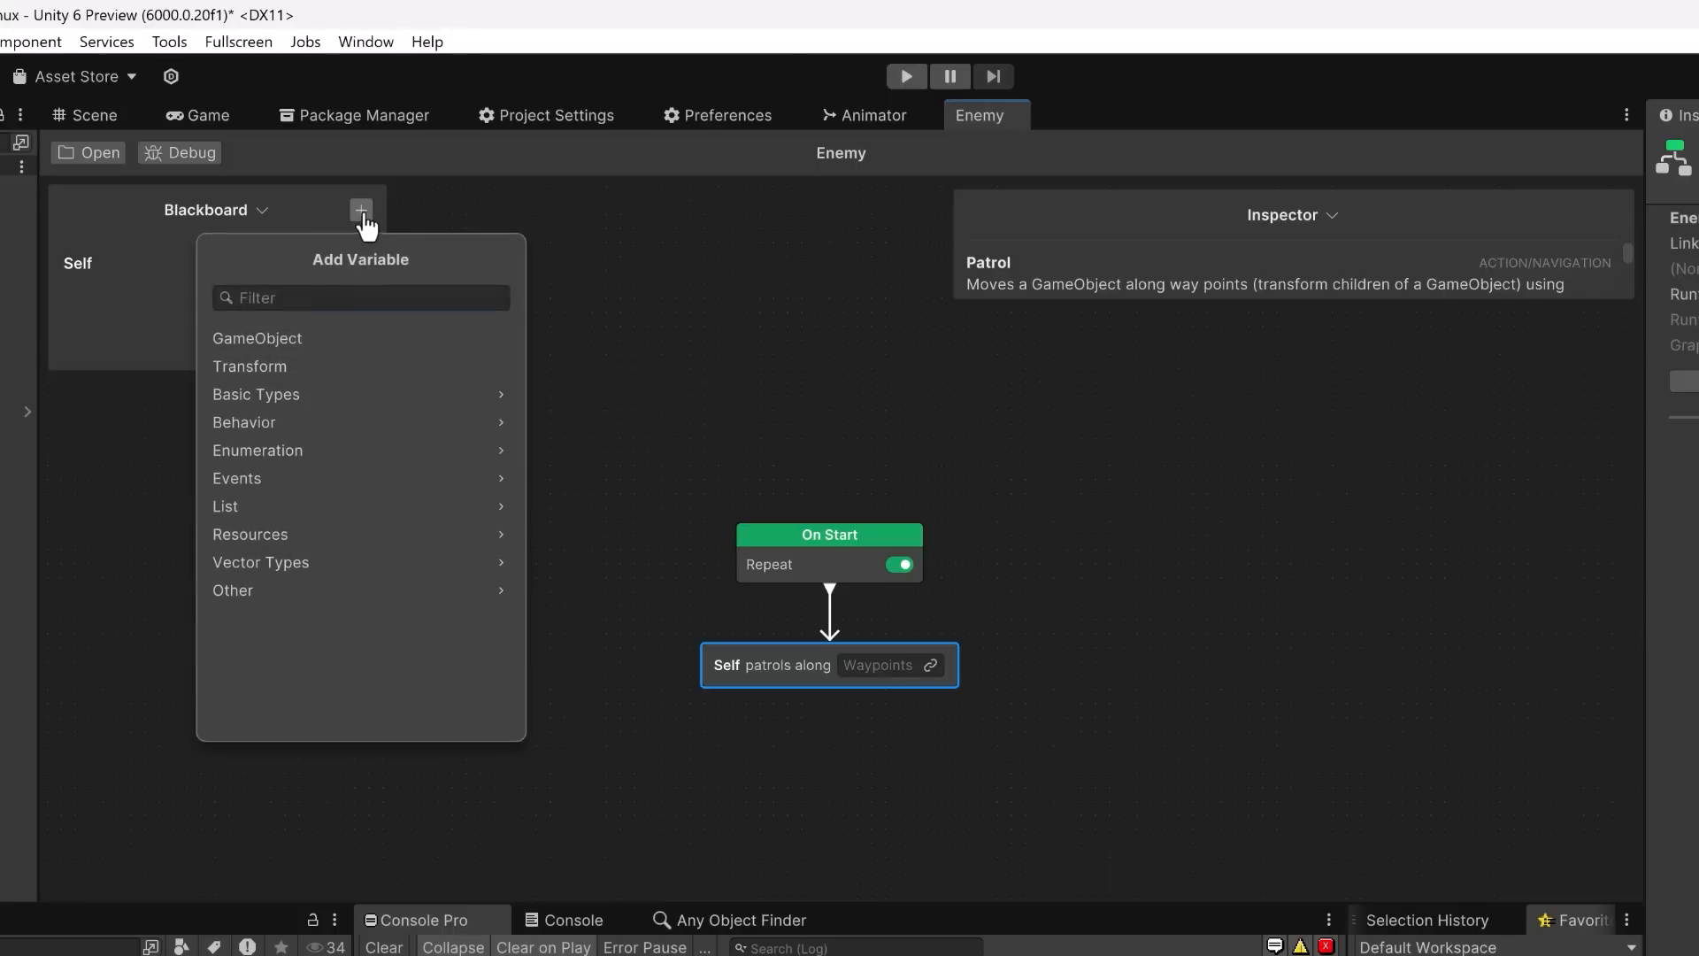
click(486, 501)
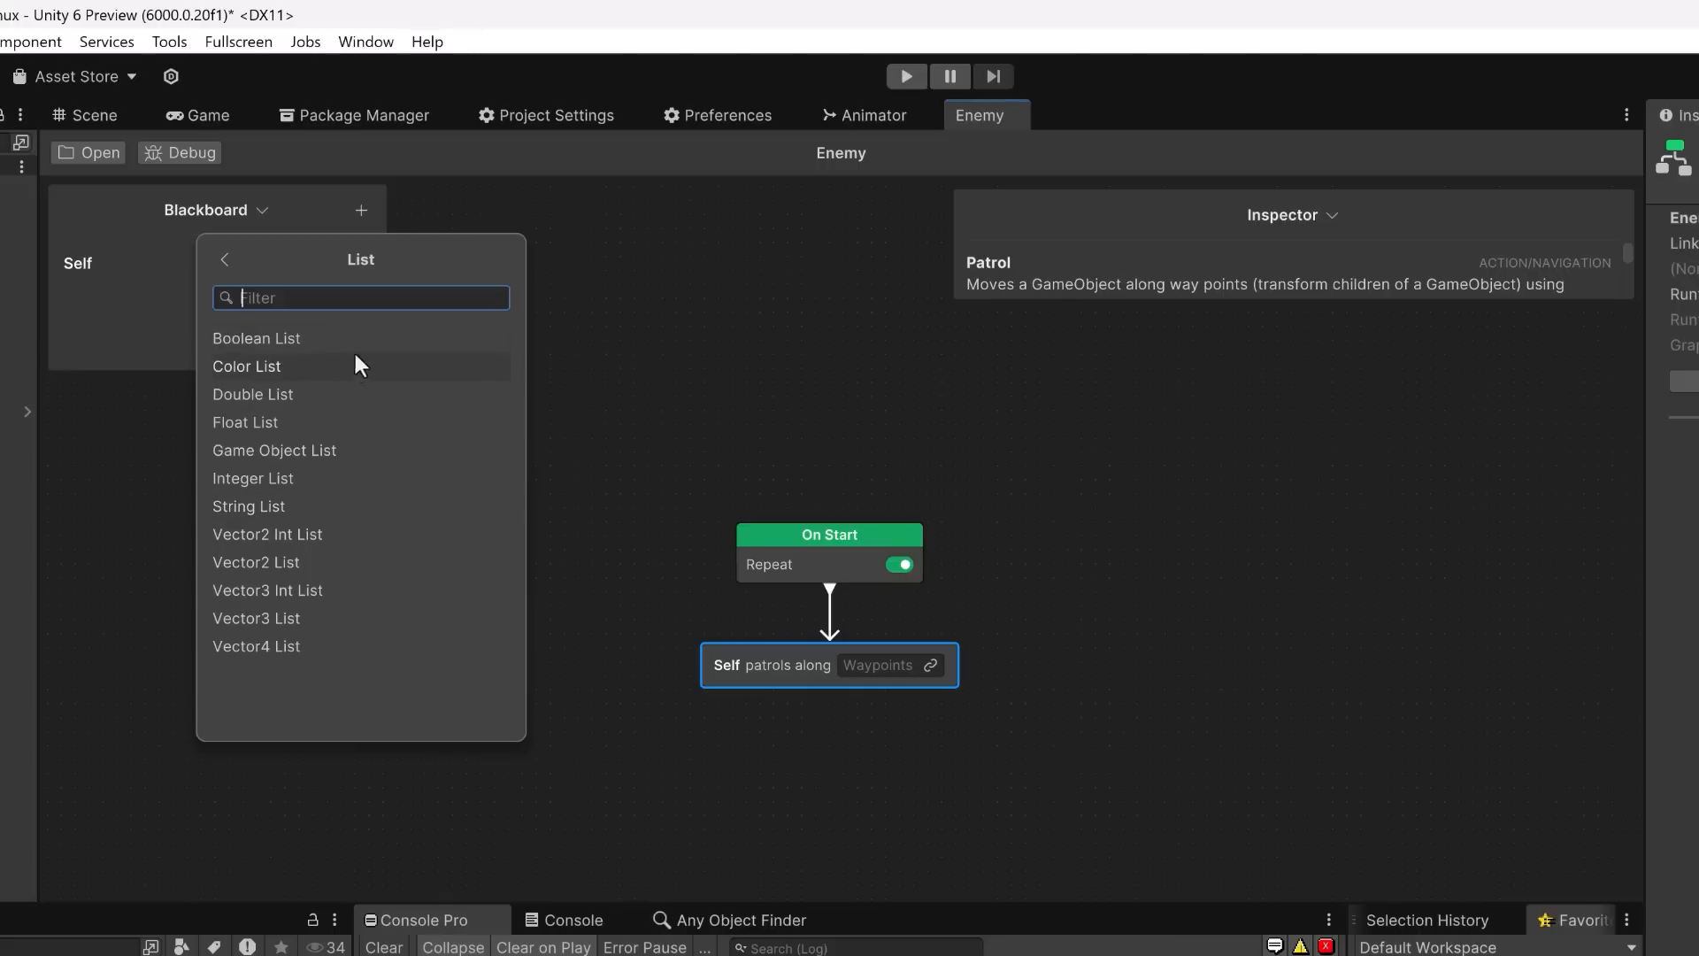
click(344, 461)
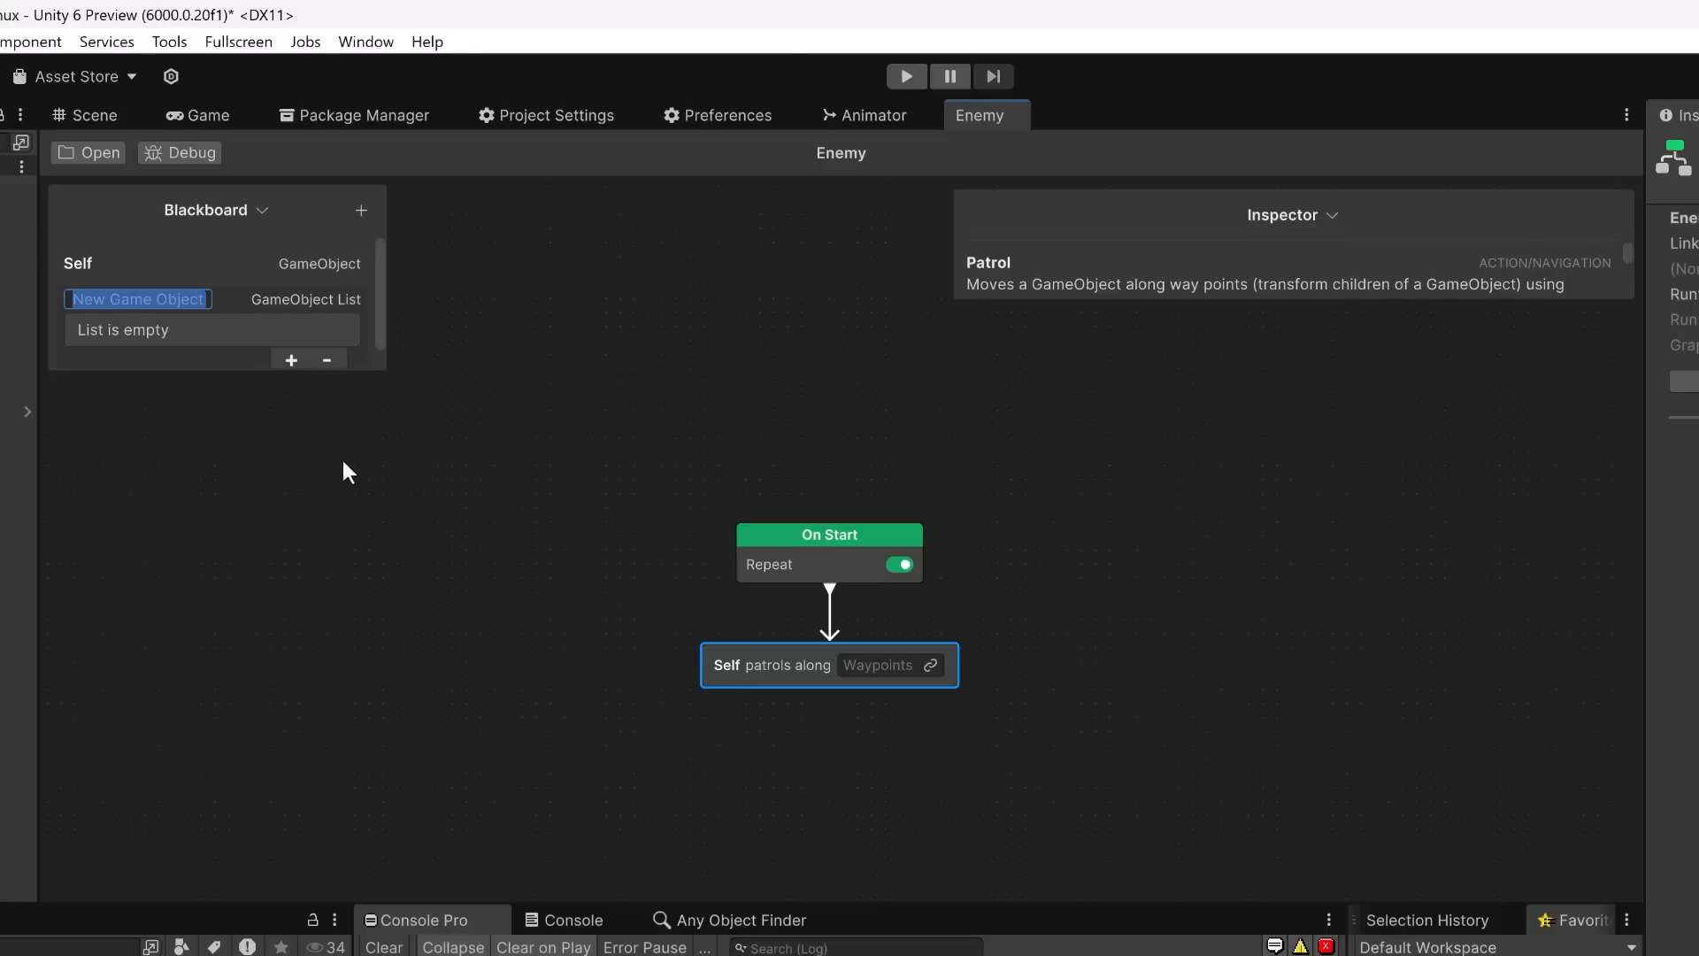
text(Waypoints)
key(Return)
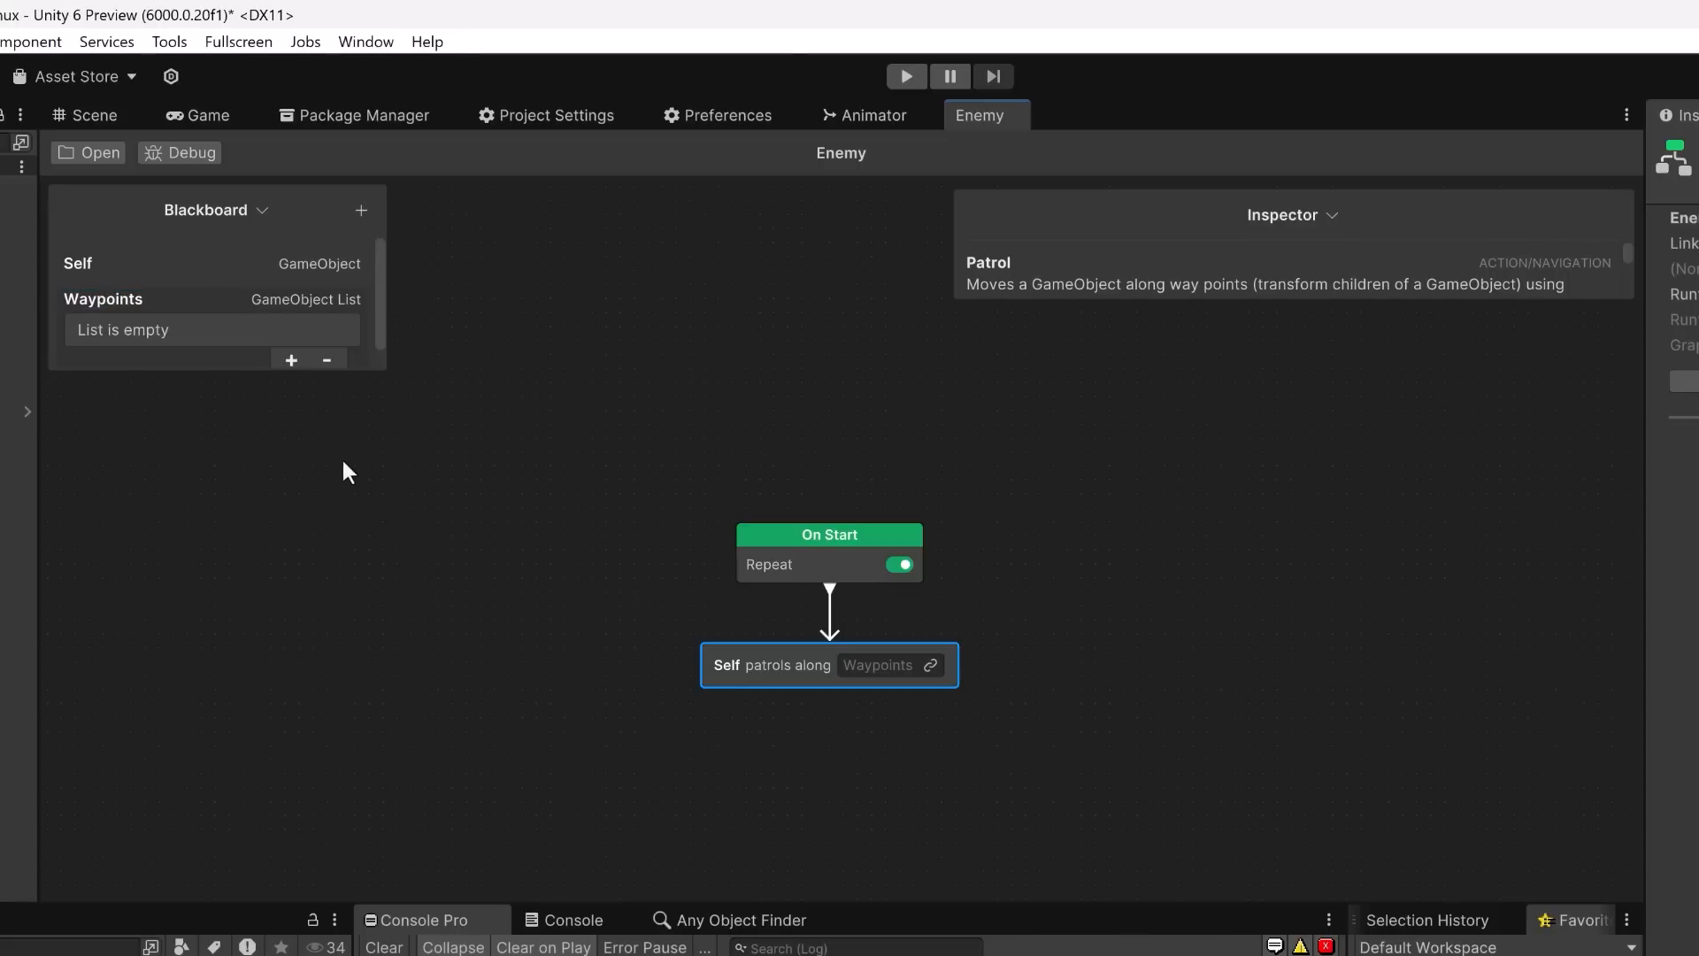
drag(136, 304, 895, 662)
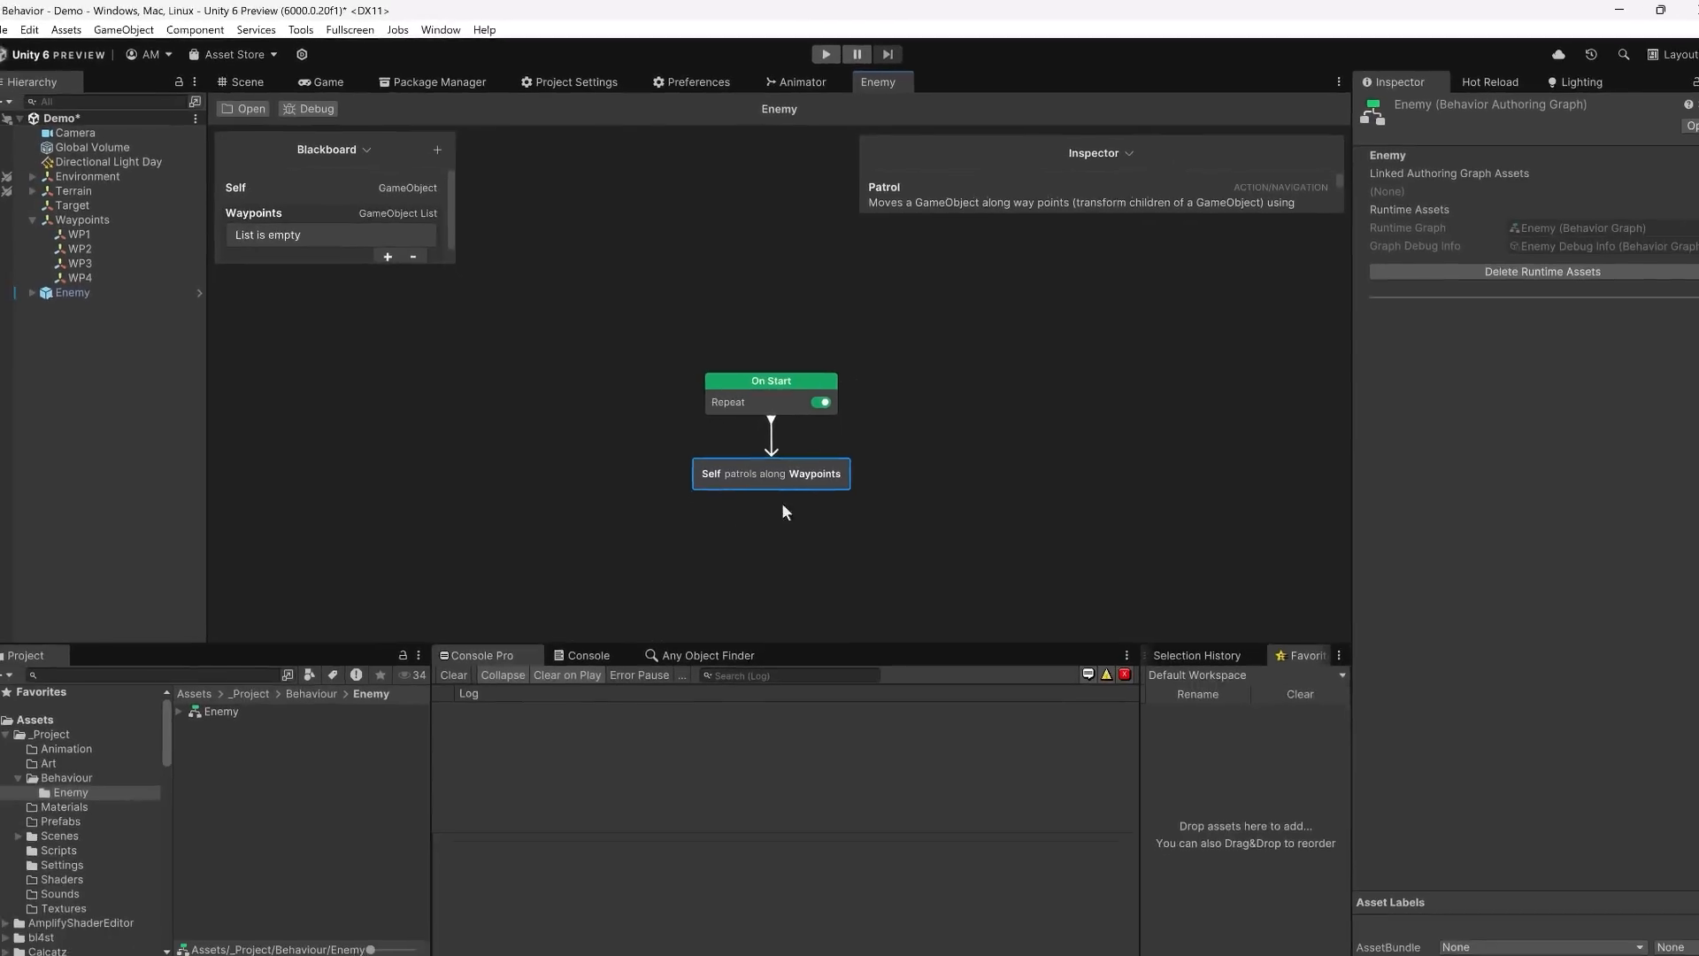
- Collapse the Enemy object's Nav Mesh Agent and Animator components and attach the Enemy behavior graph to the object
click(142, 287)
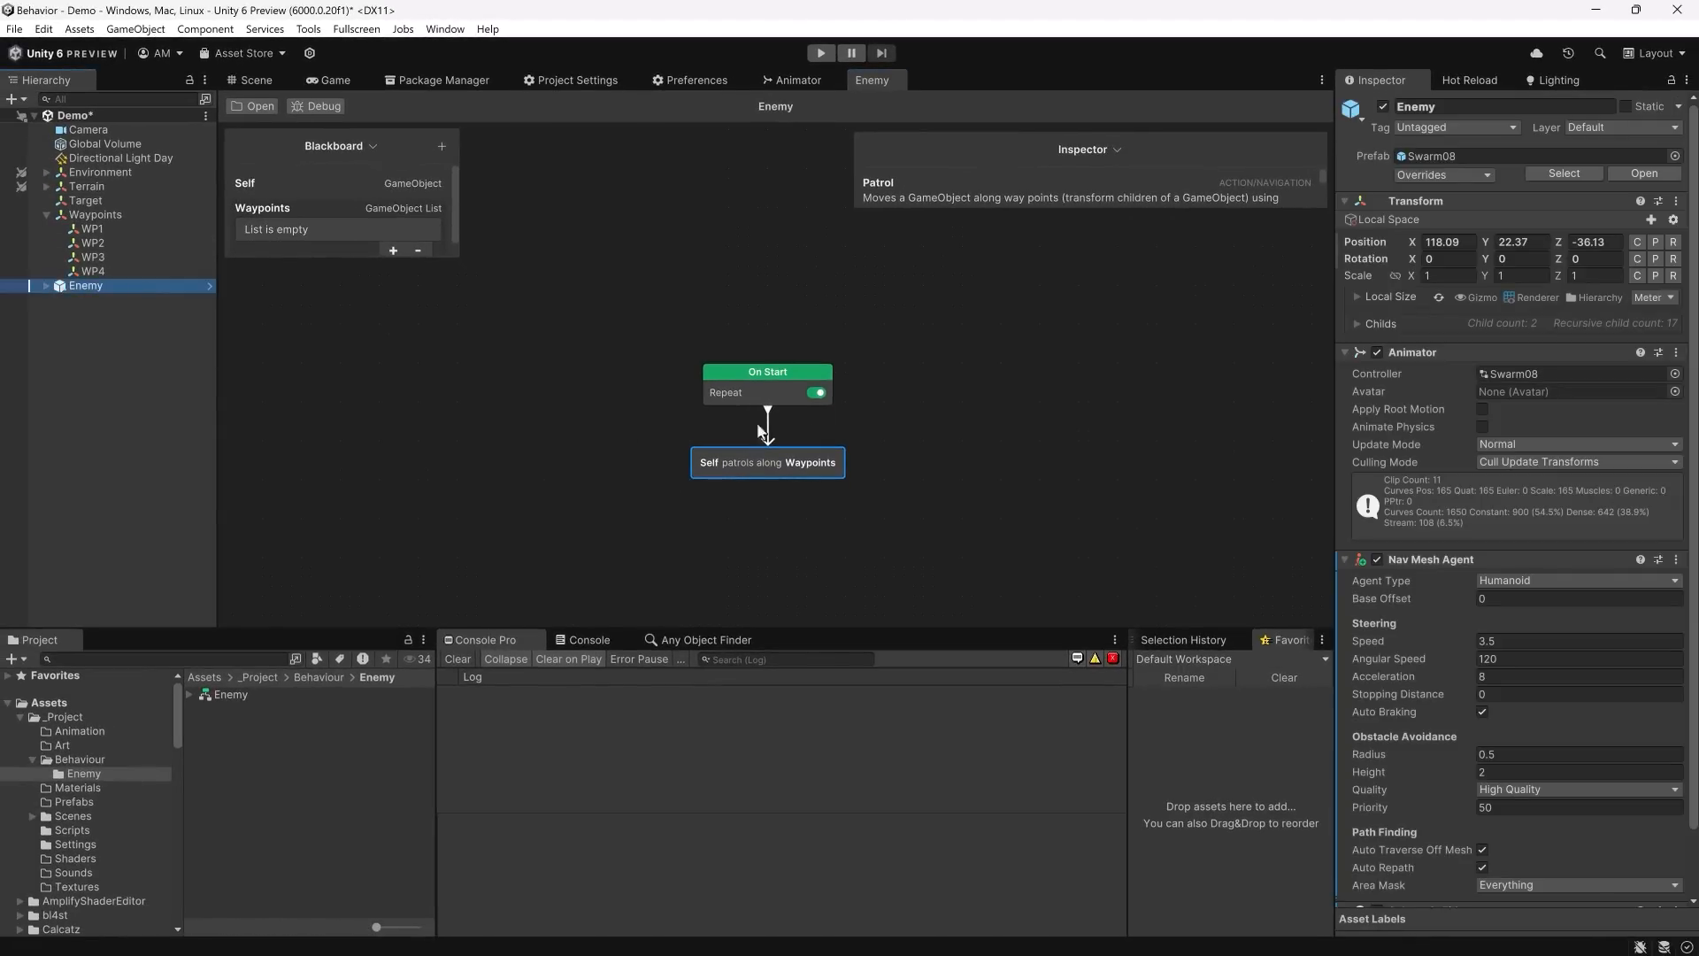
click(1345, 558)
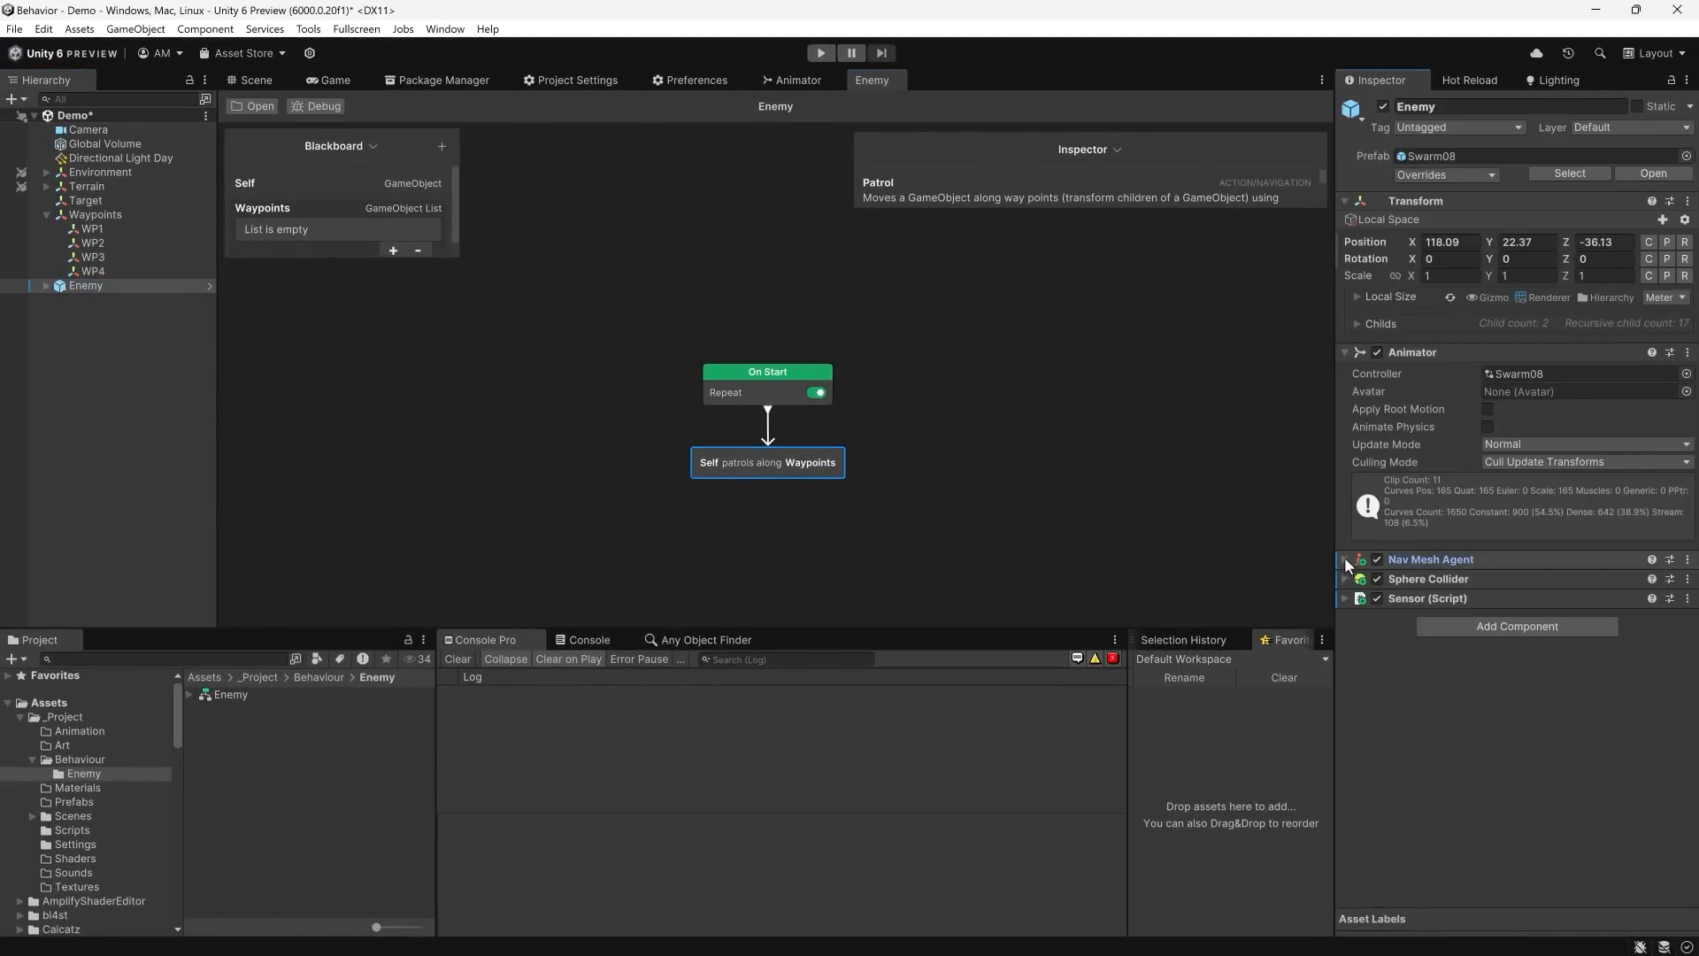
click(1344, 351)
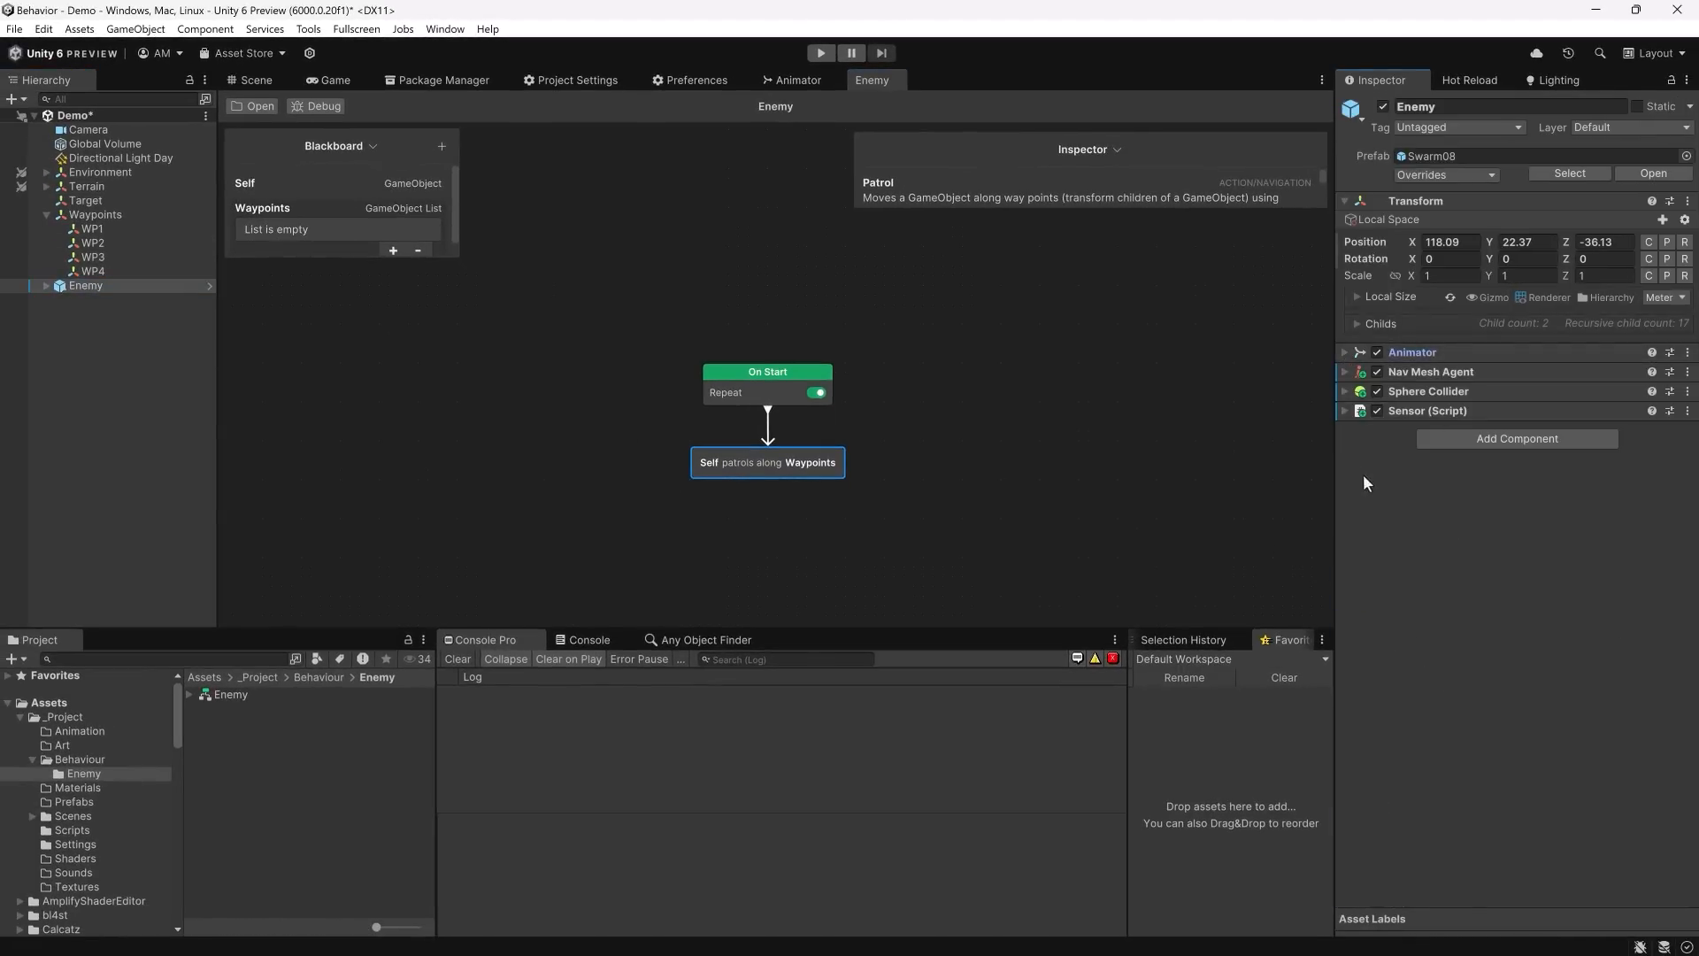
drag(232, 697, 1442, 549)
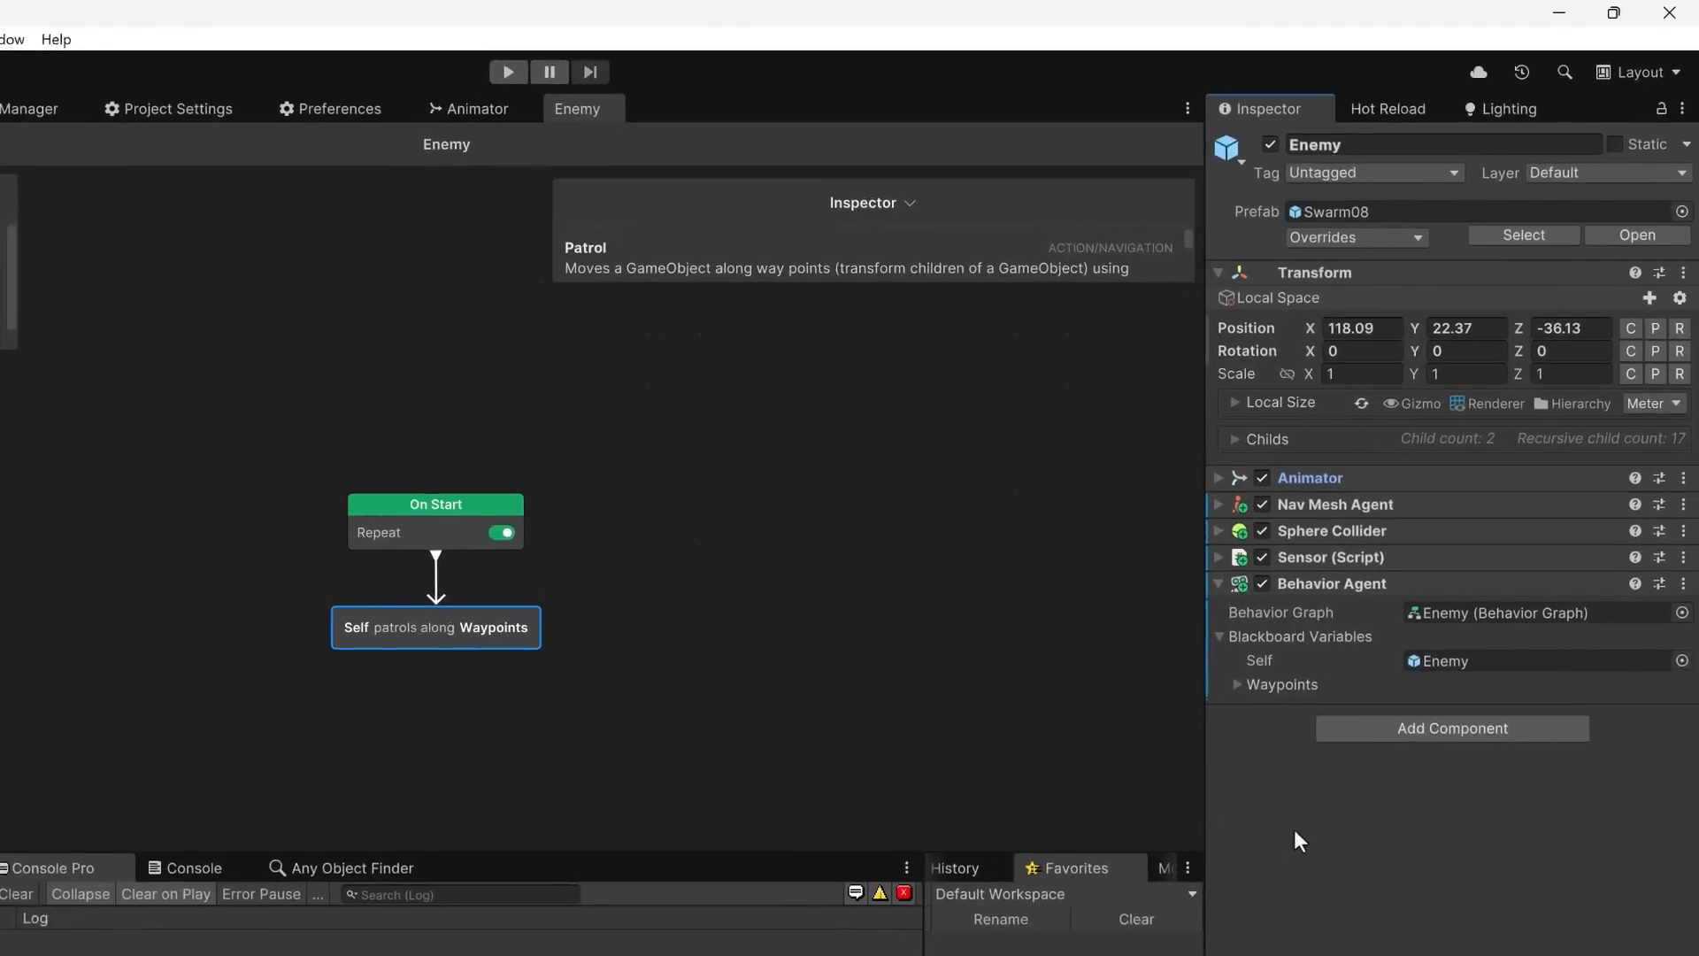
- Add four empty elements to the Waypoints list in the Enemy's Behavior Agent blackboard variables
click(1242, 679)
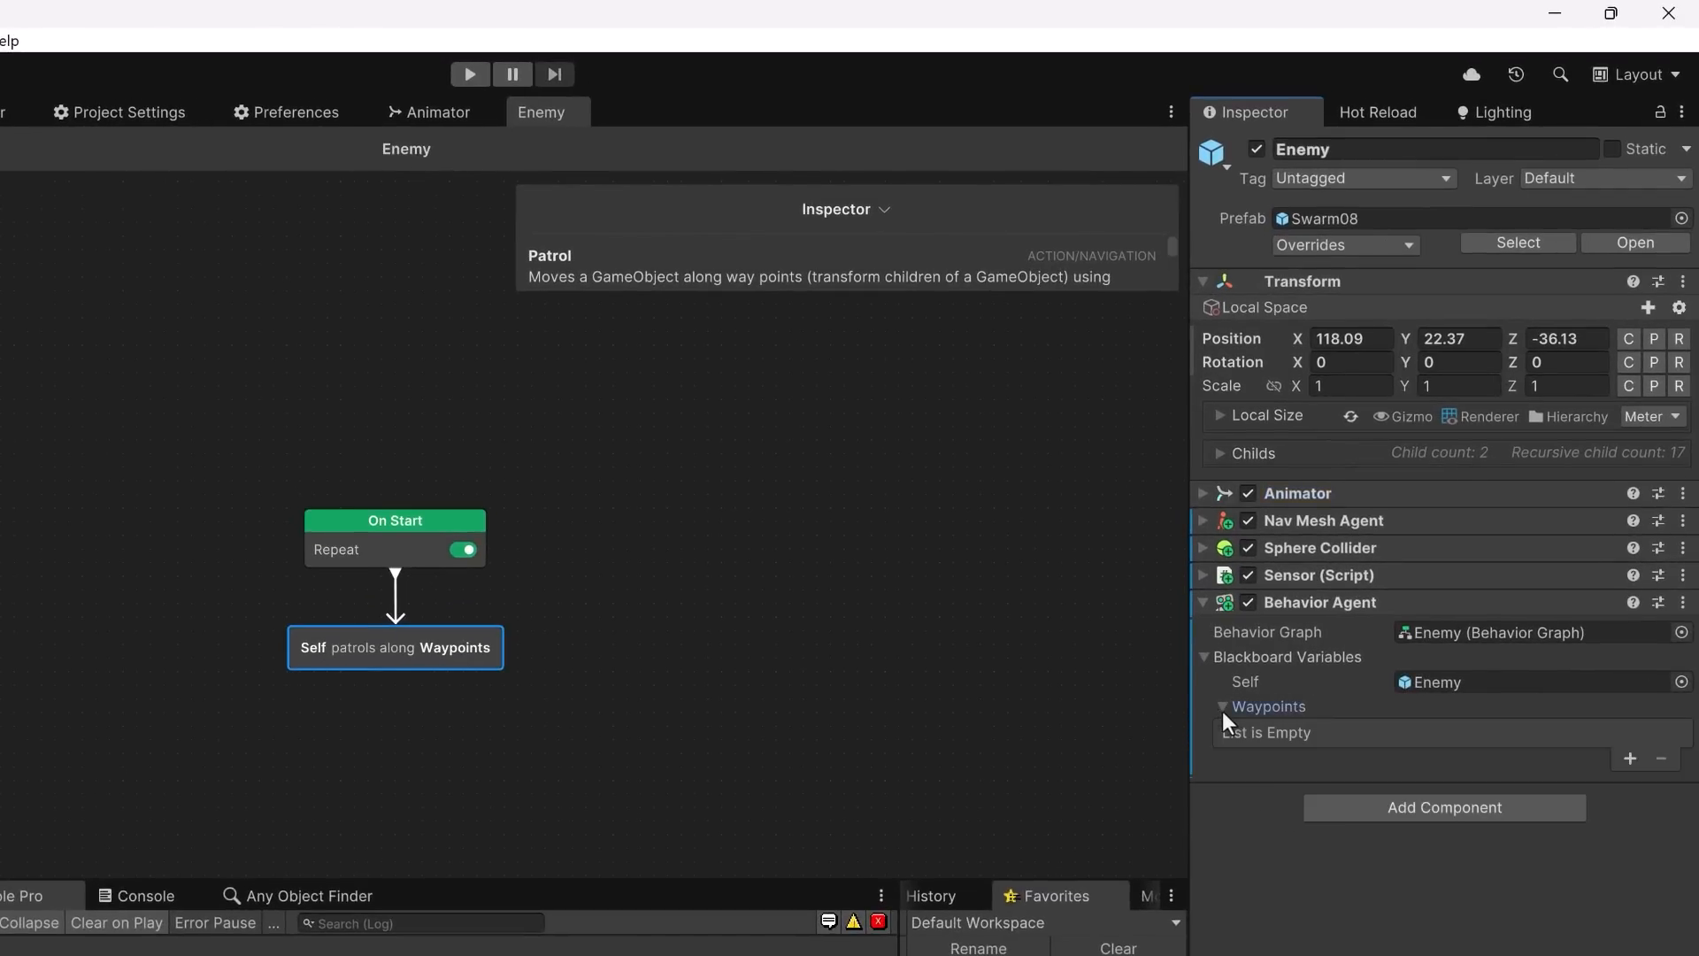
click(1630, 759)
click(1630, 758)
click(1630, 784)
click(1628, 809)
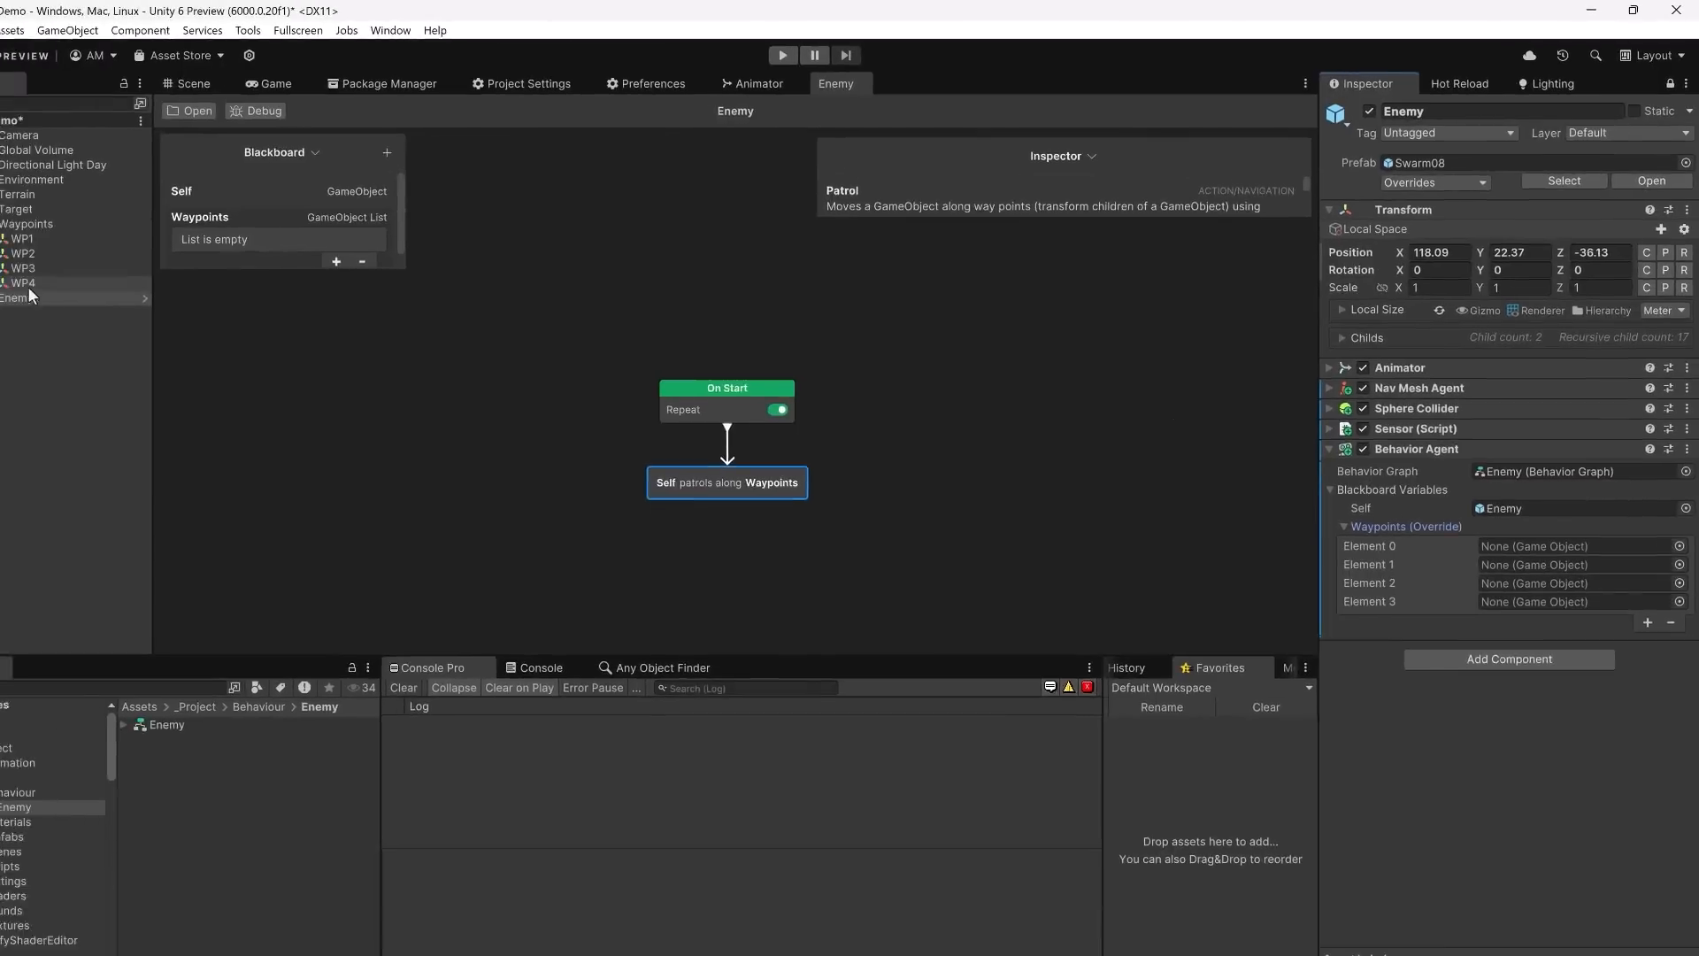
- Assign WP1, WP2, WP3 and WP4 in order to the four Waypoints elements in the Enemy's Behavior Agent
drag(106, 231, 1557, 560)
drag(89, 271, 1506, 576)
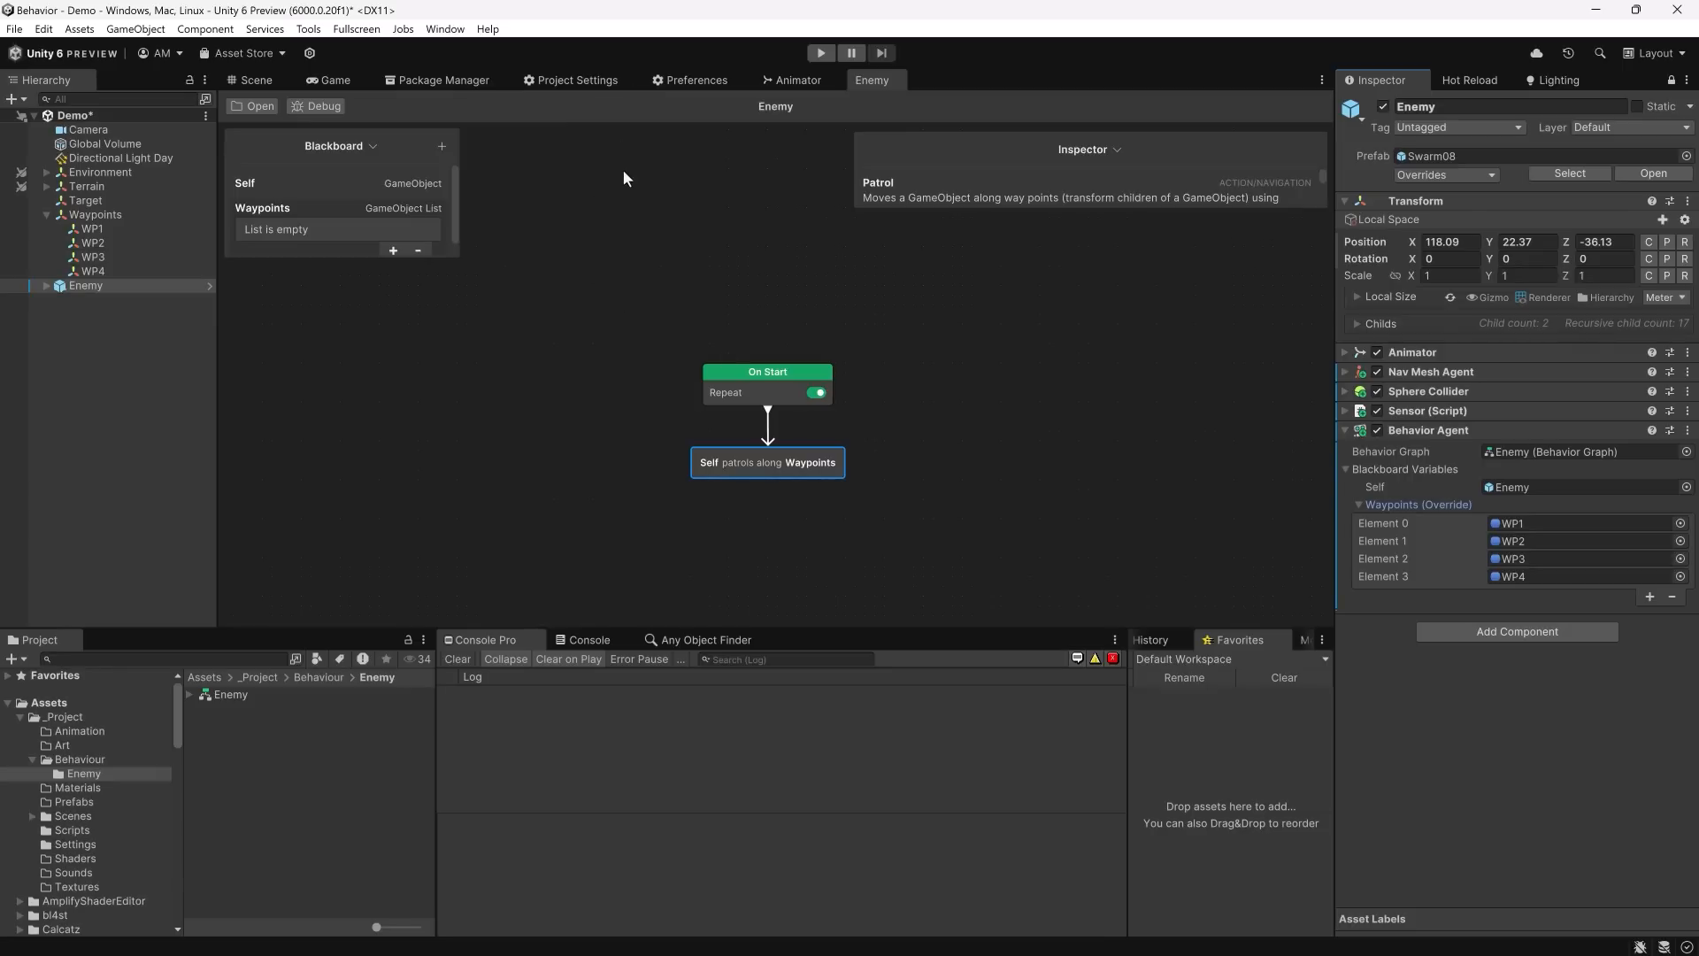
- Enlarge the behavior graph's node inspector and set the Patrol node's Speed to 3
click(846, 180)
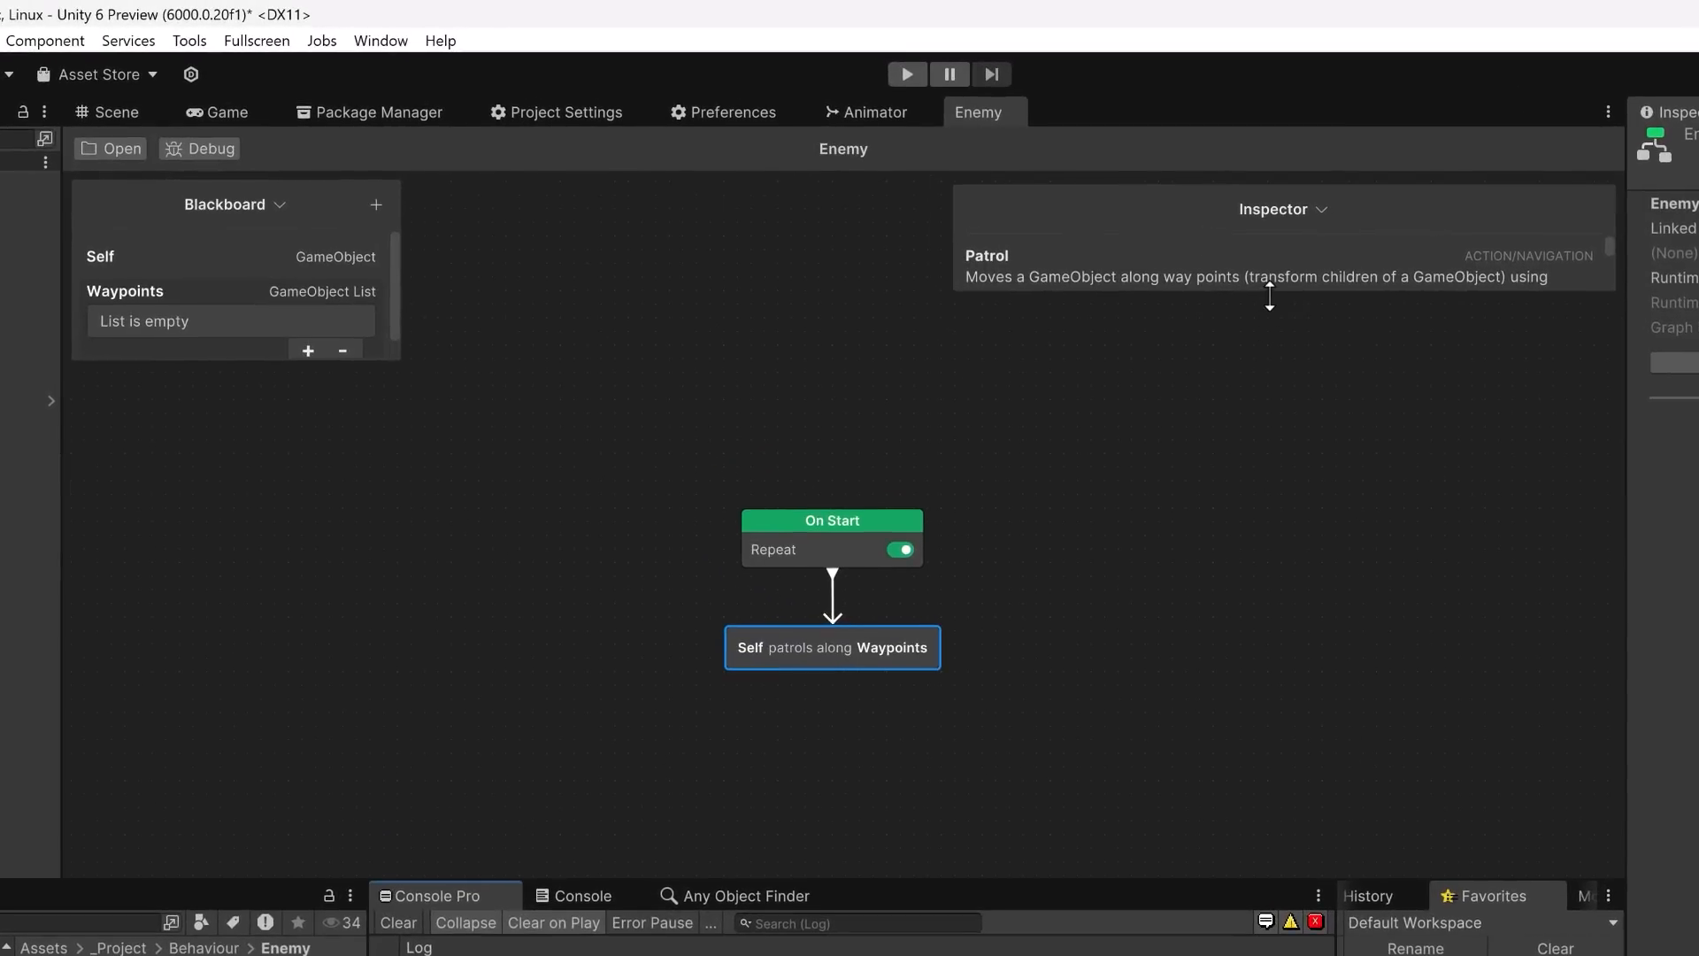
drag(1270, 296, 1257, 671)
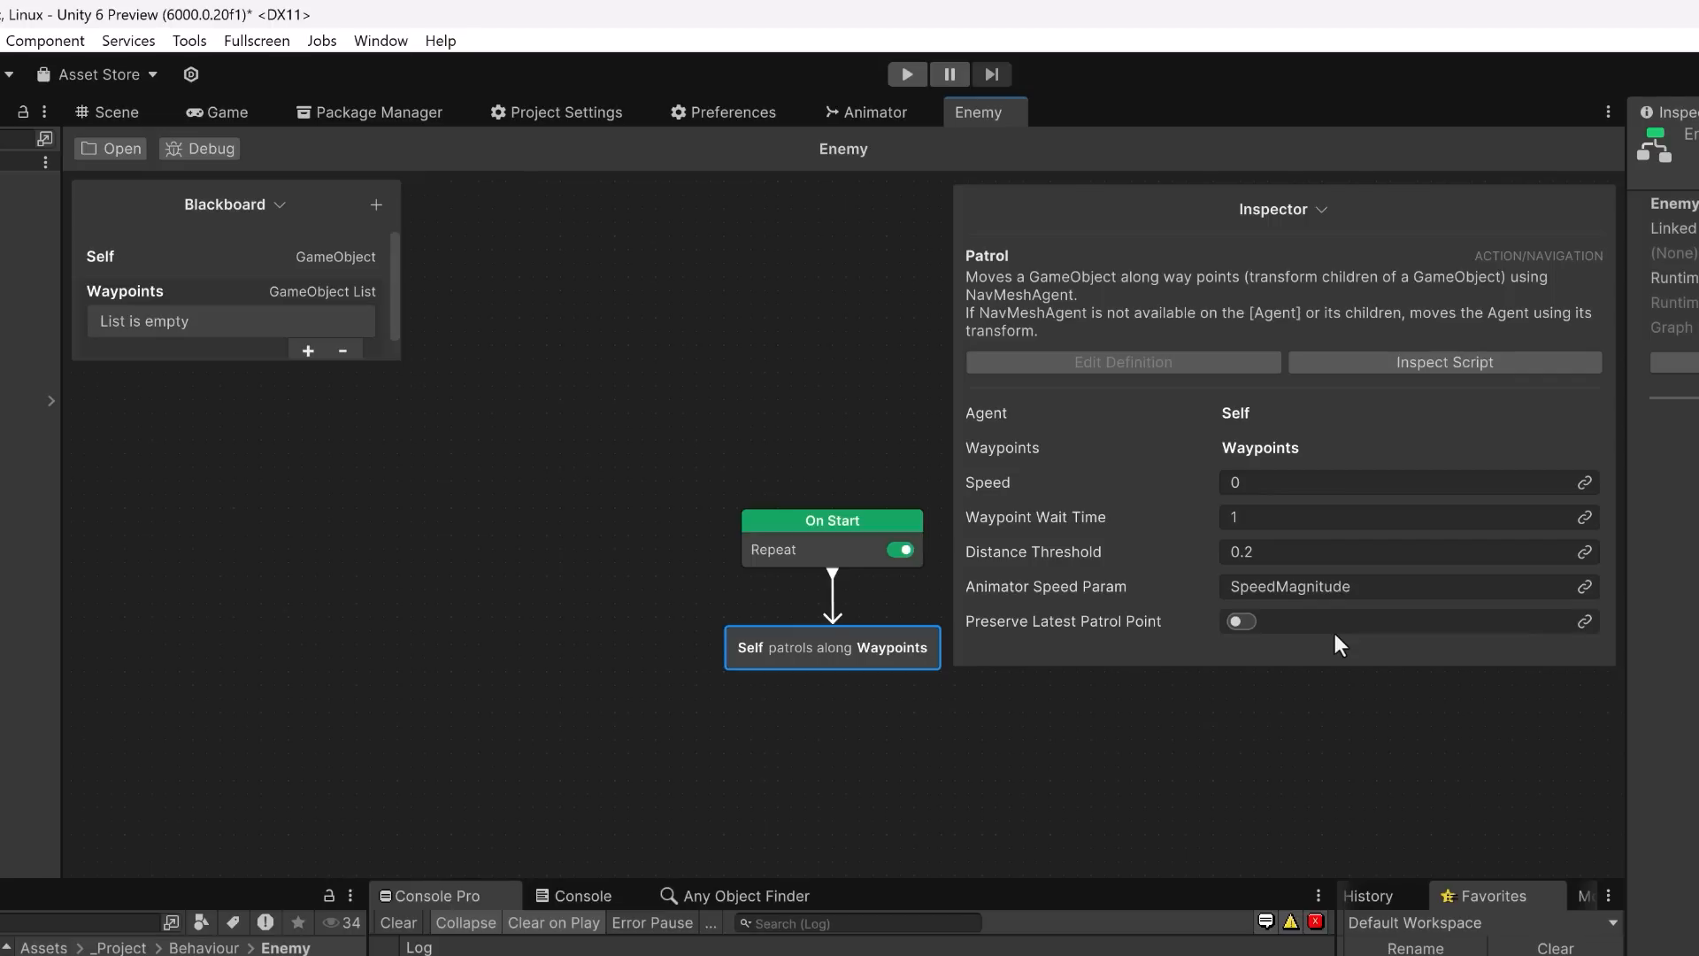
click(1396, 482)
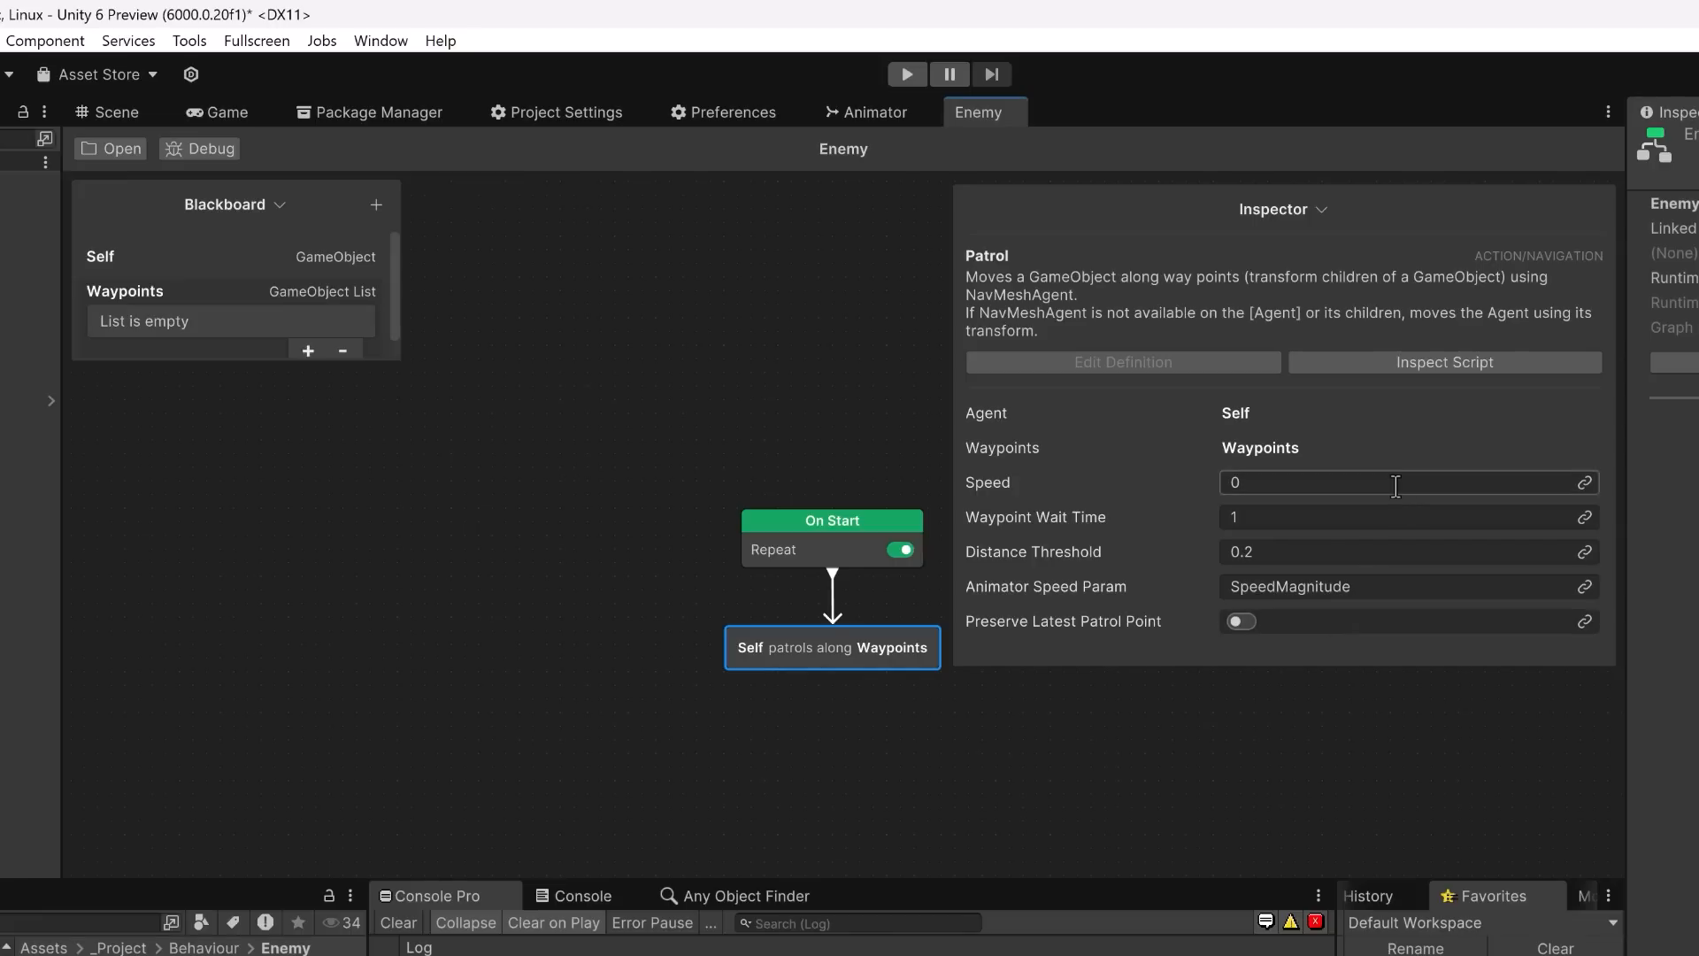
text(3)
key(Return)
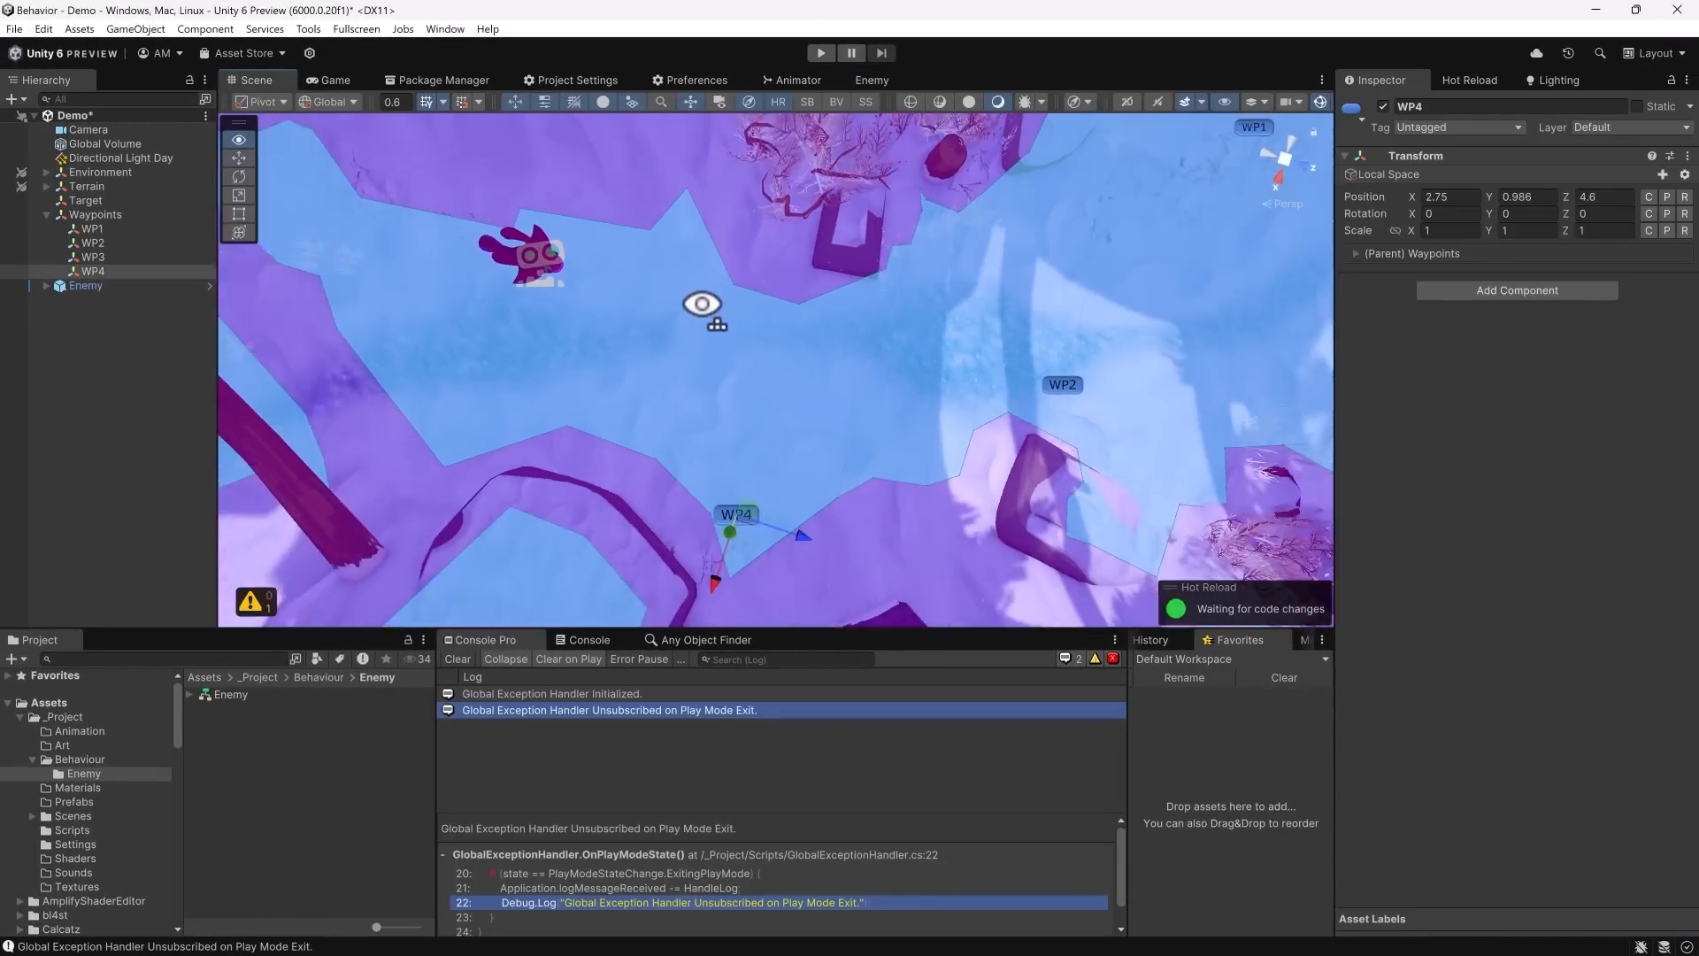
- Enter Play mode with all waypoints in view and debug the Enemy object in its behavior graph
mouse_move(702, 303)
right_down()
mouse_move(705, 323)
mouse_move(675, 310)
right_up()
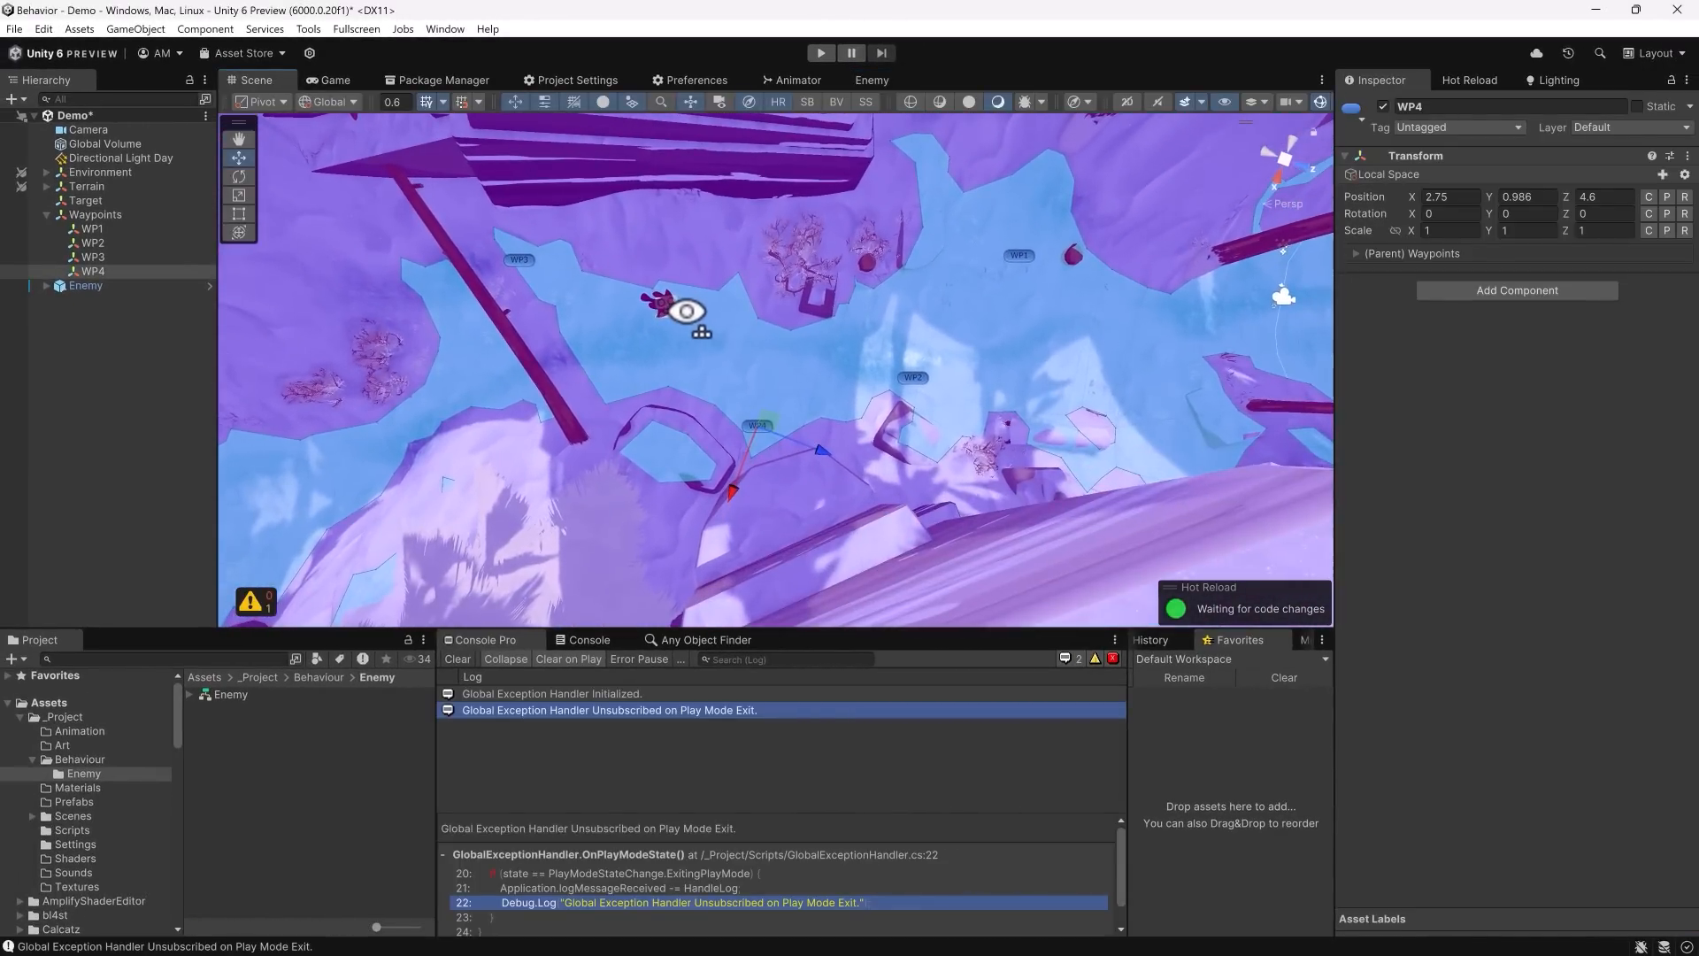
click(820, 54)
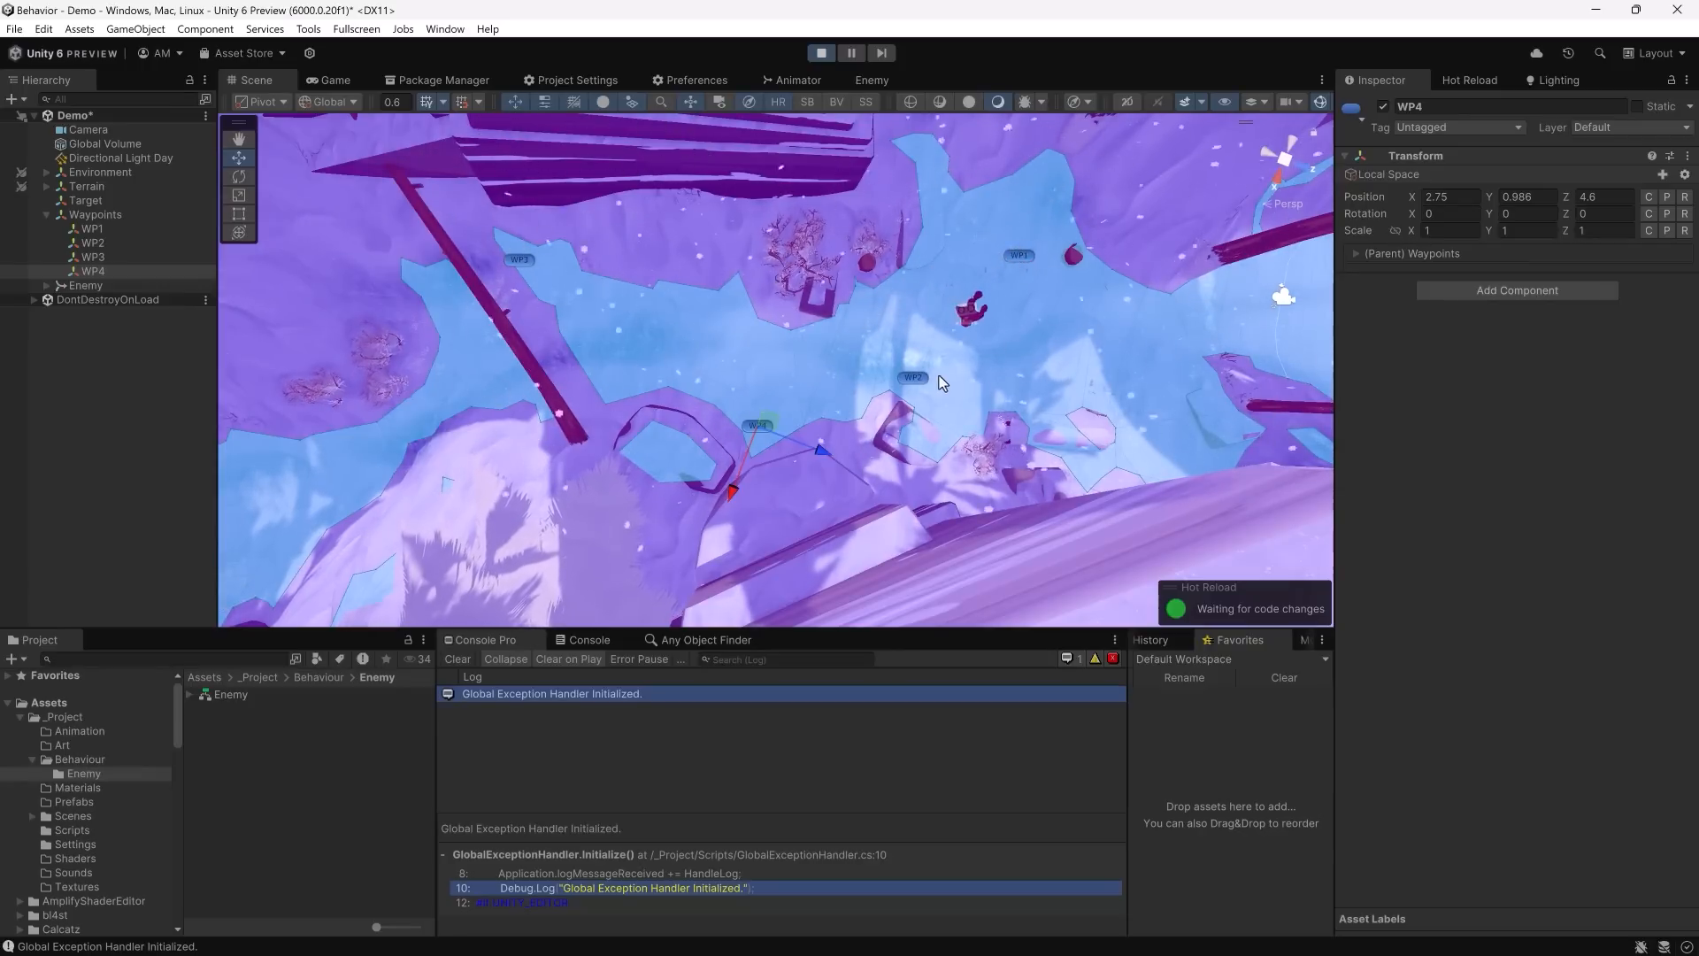
click(884, 77)
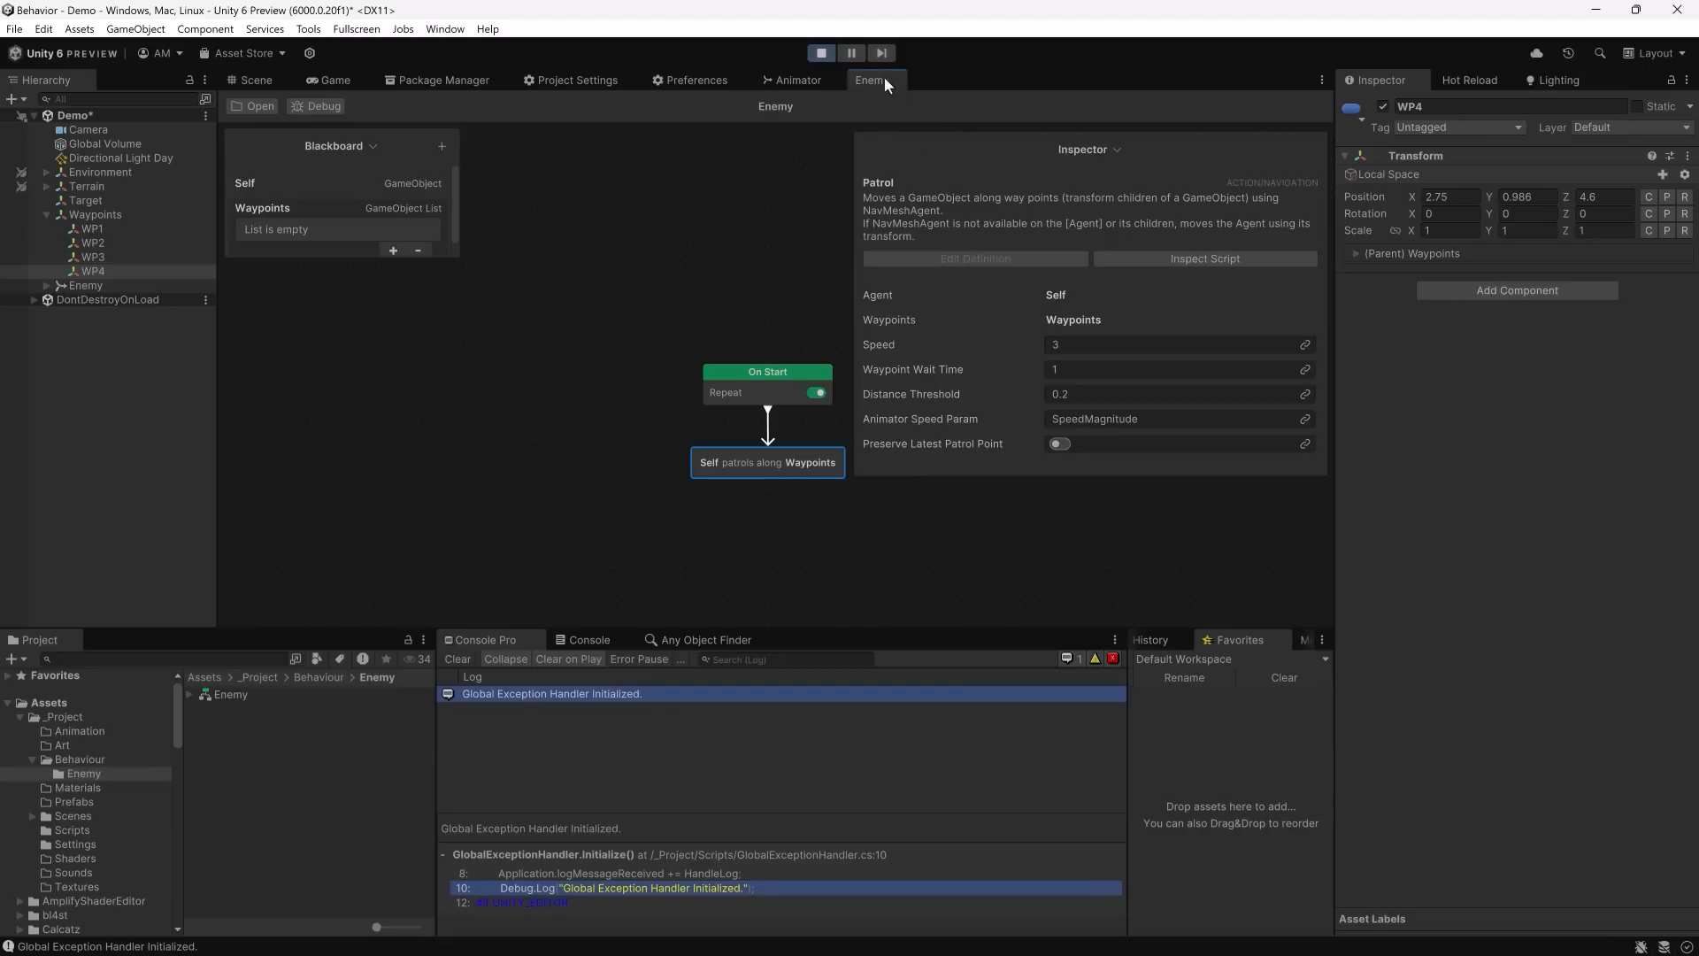
click(333, 108)
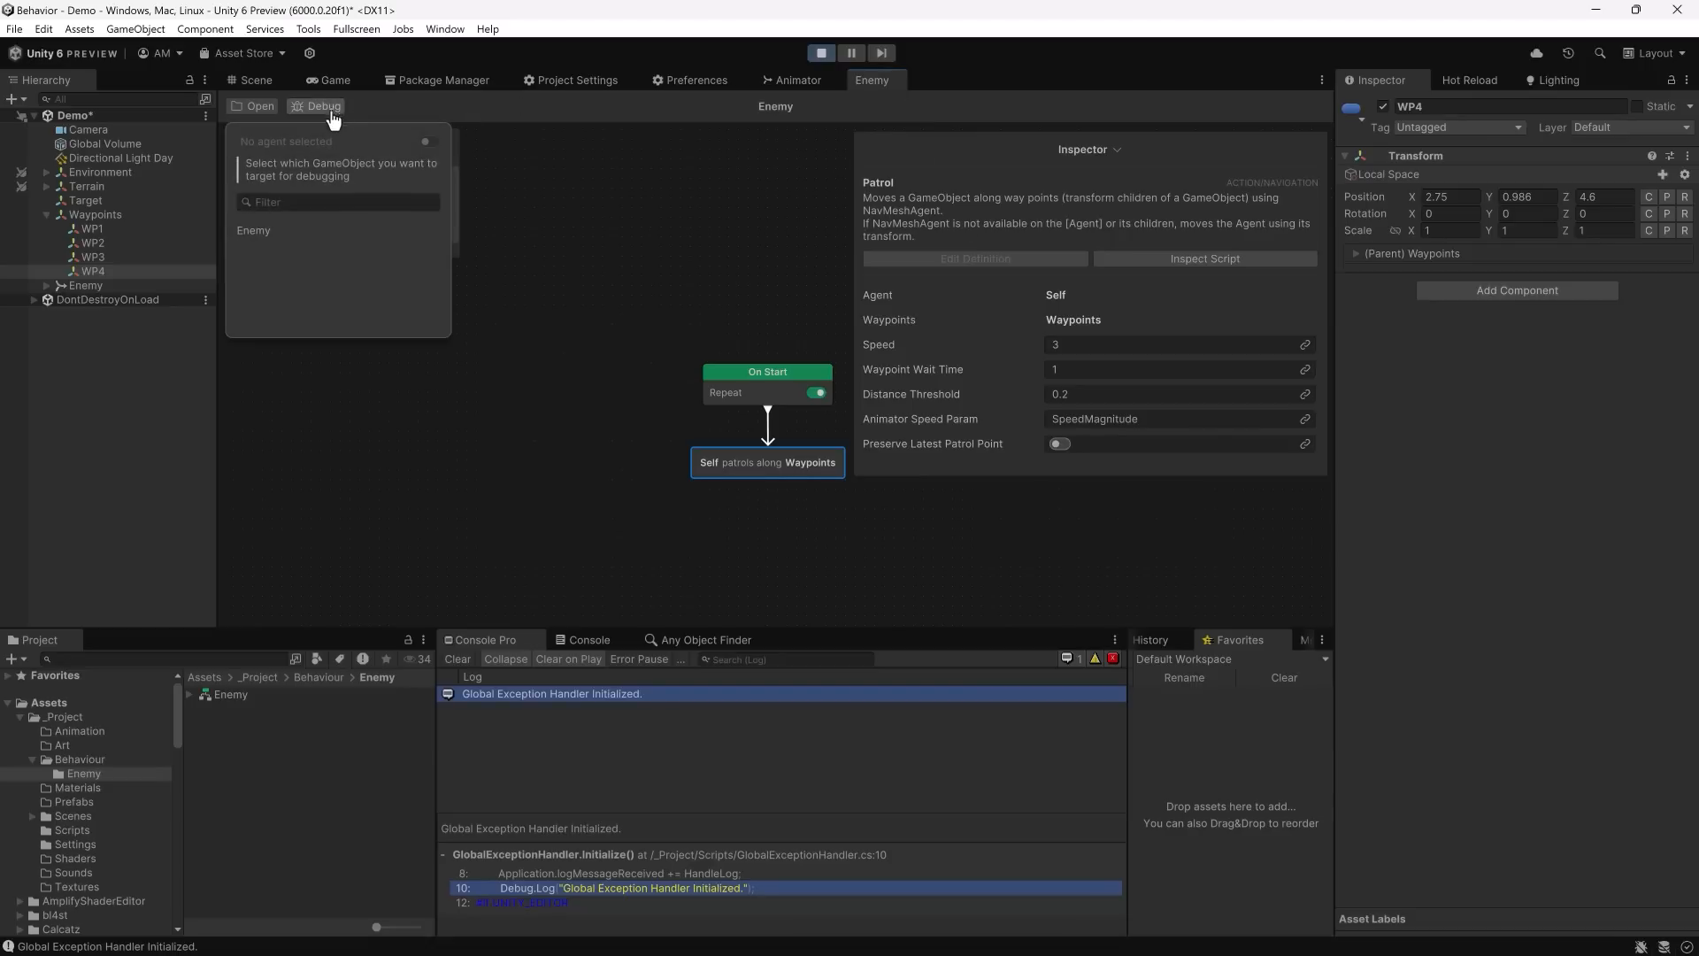
click(292, 231)
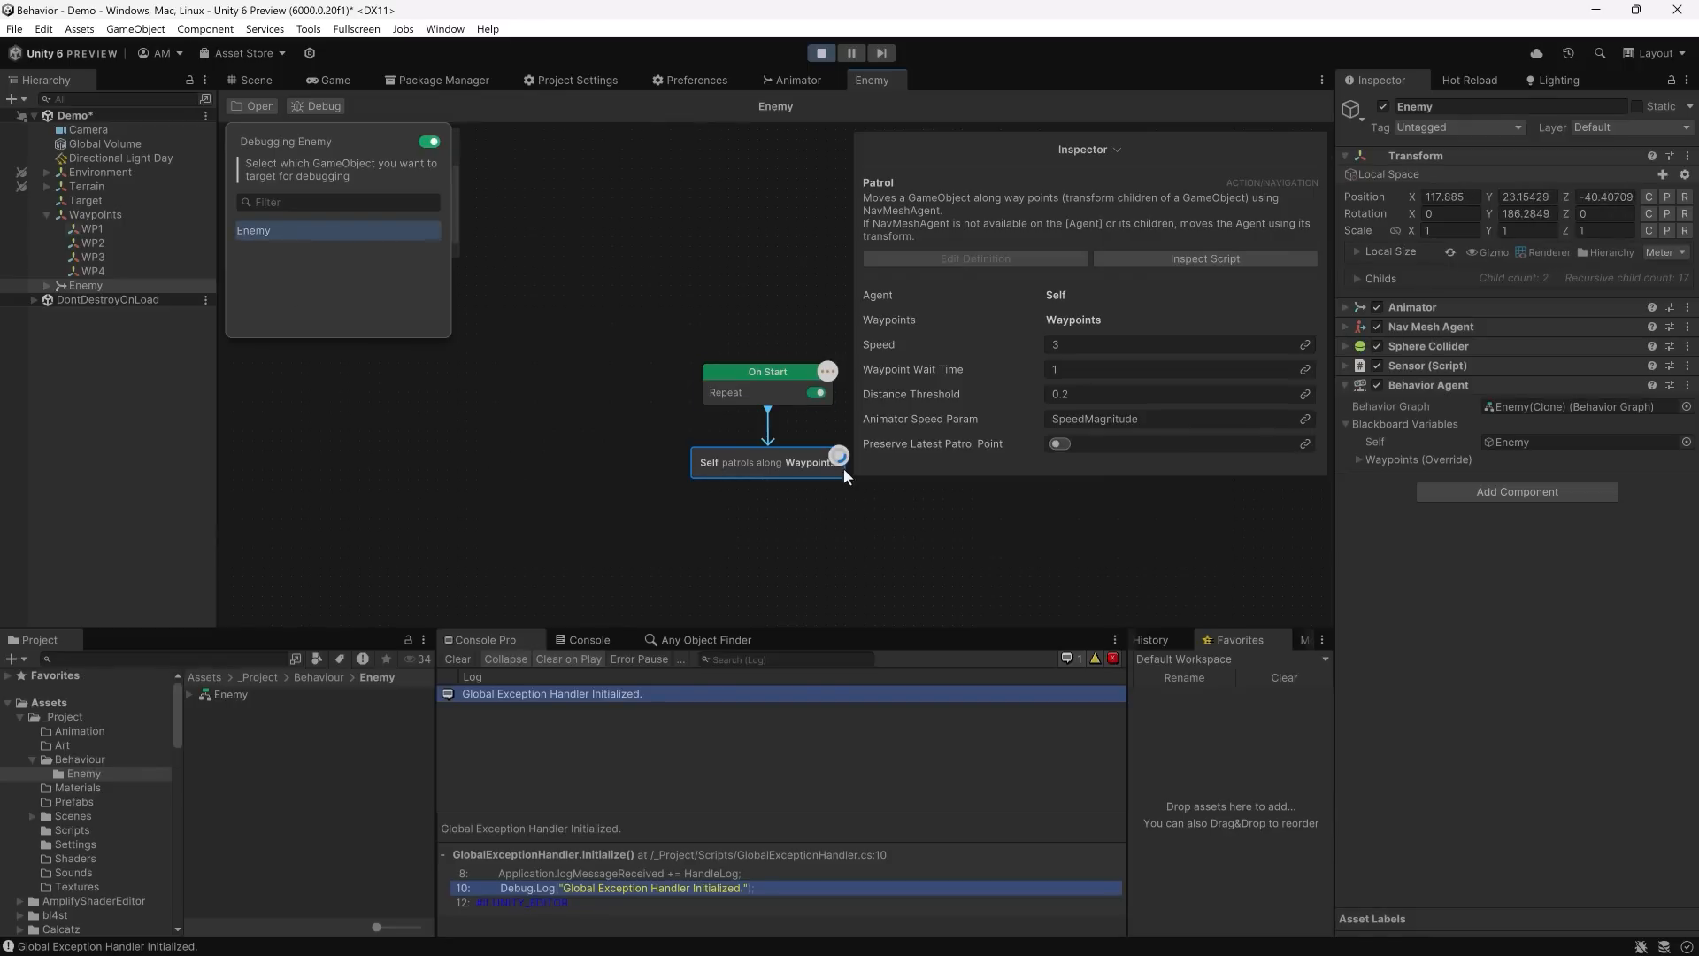
mouse_move(837, 451)
- Watch the Enemy patrol in the scene with nothing selected, and exit Play mode
click(251, 81)
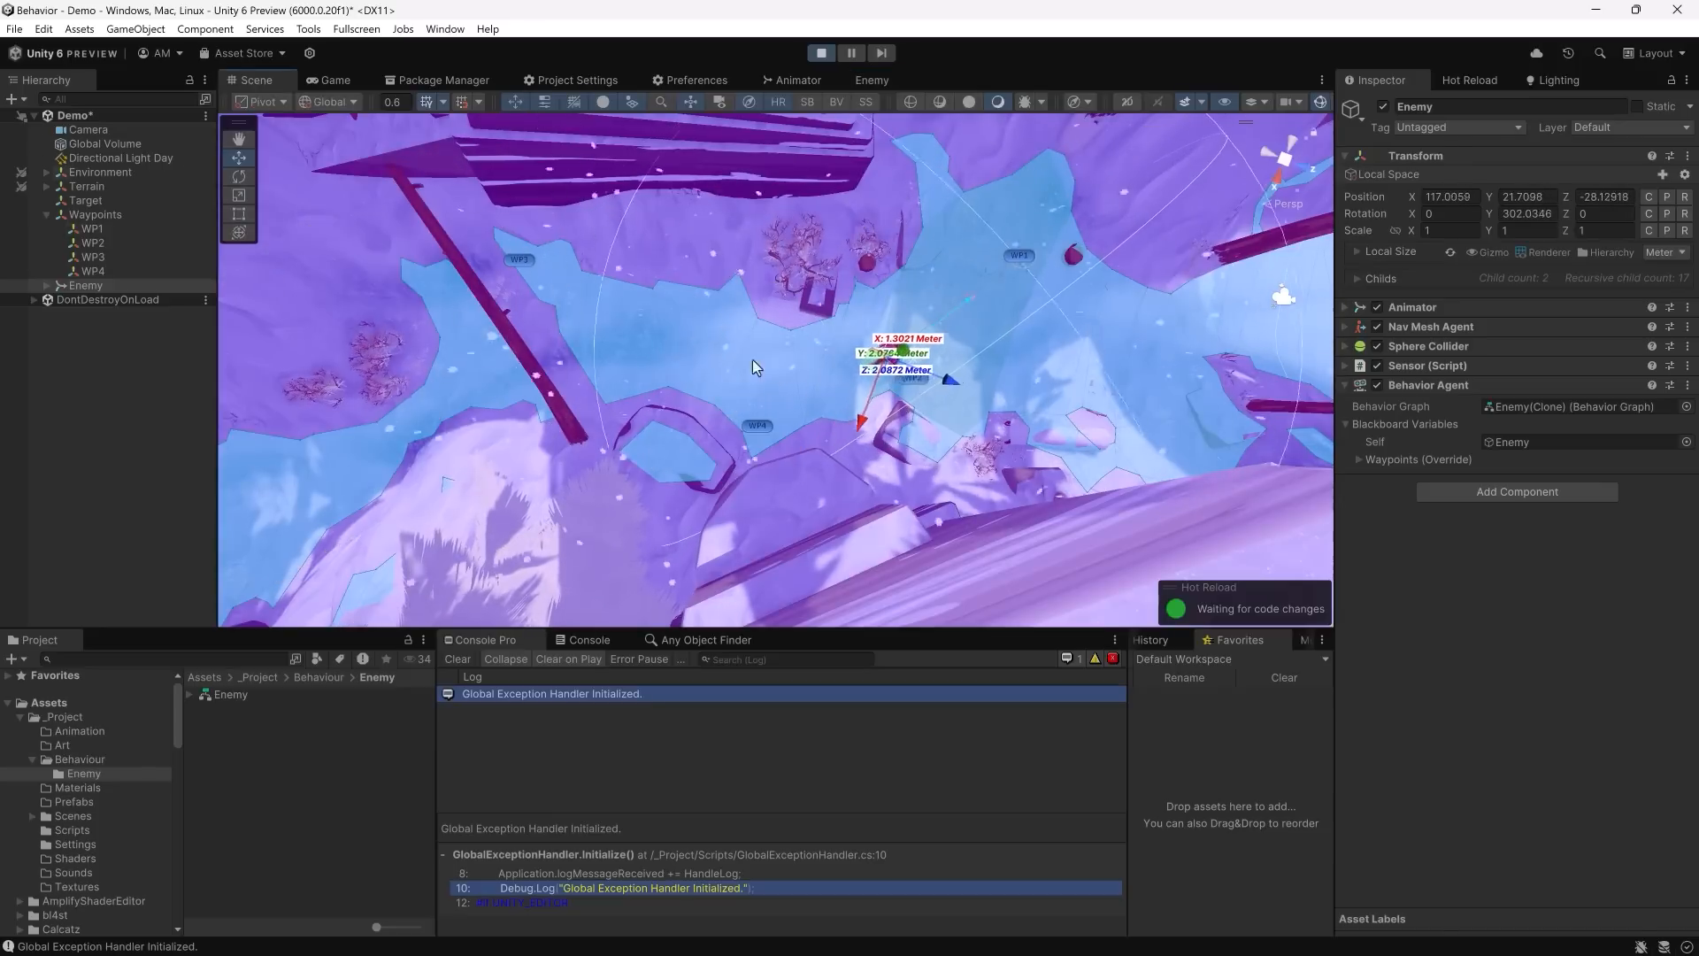
click(177, 455)
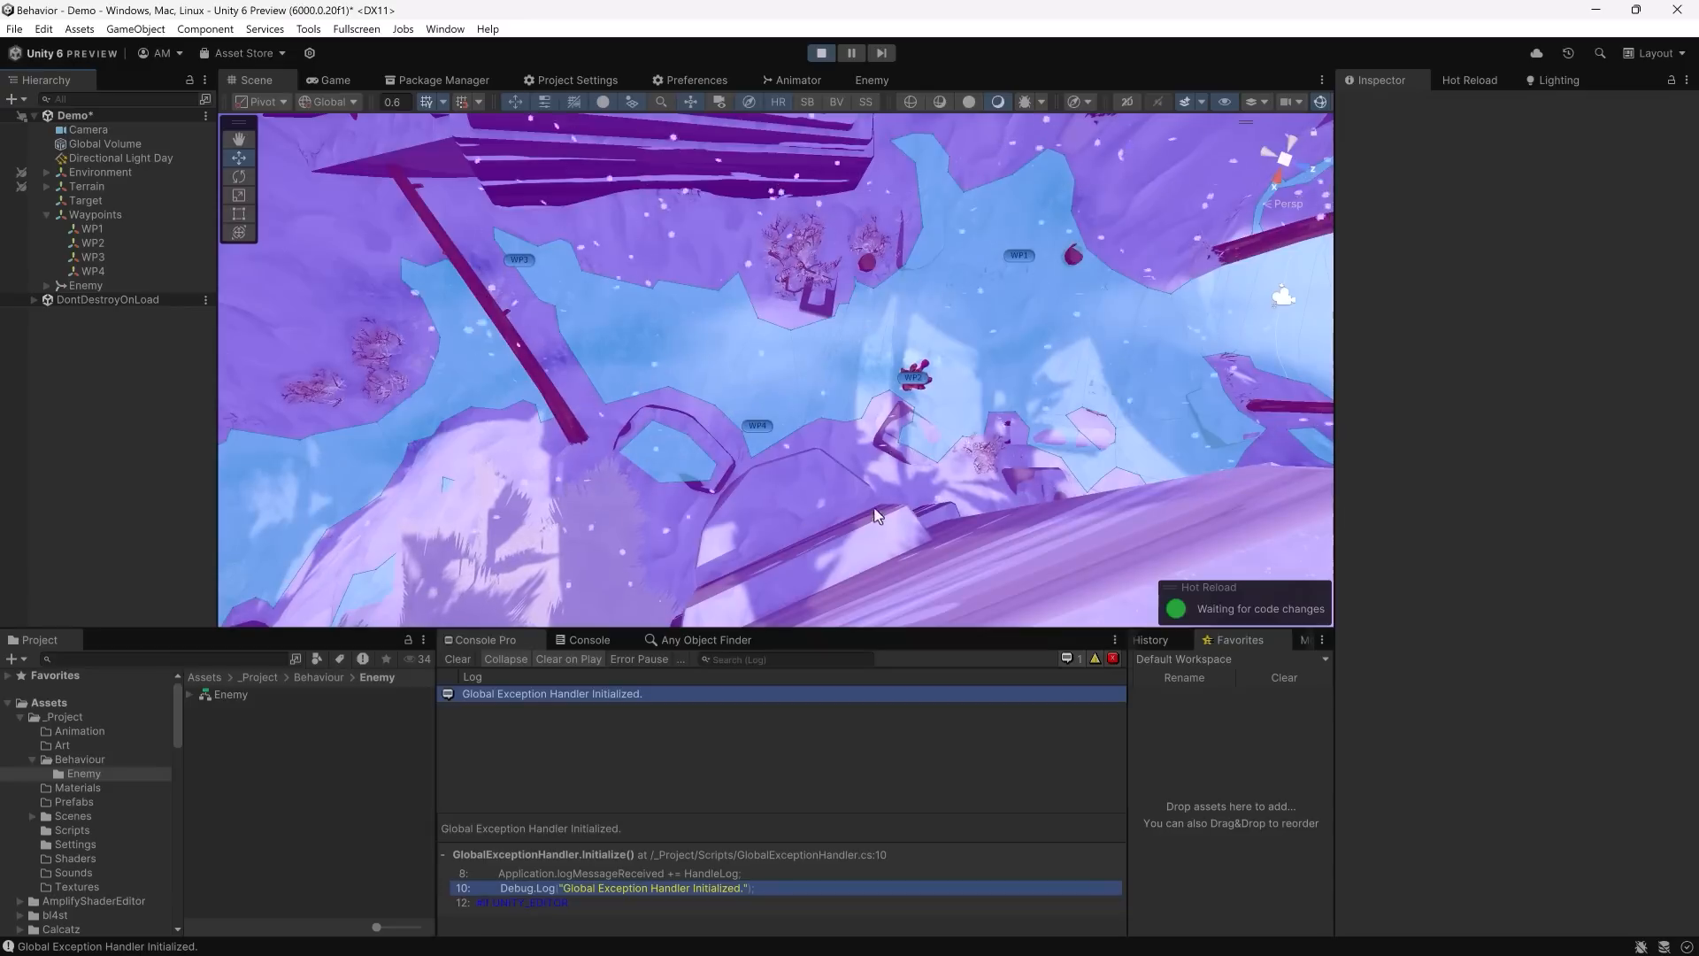
click(820, 53)
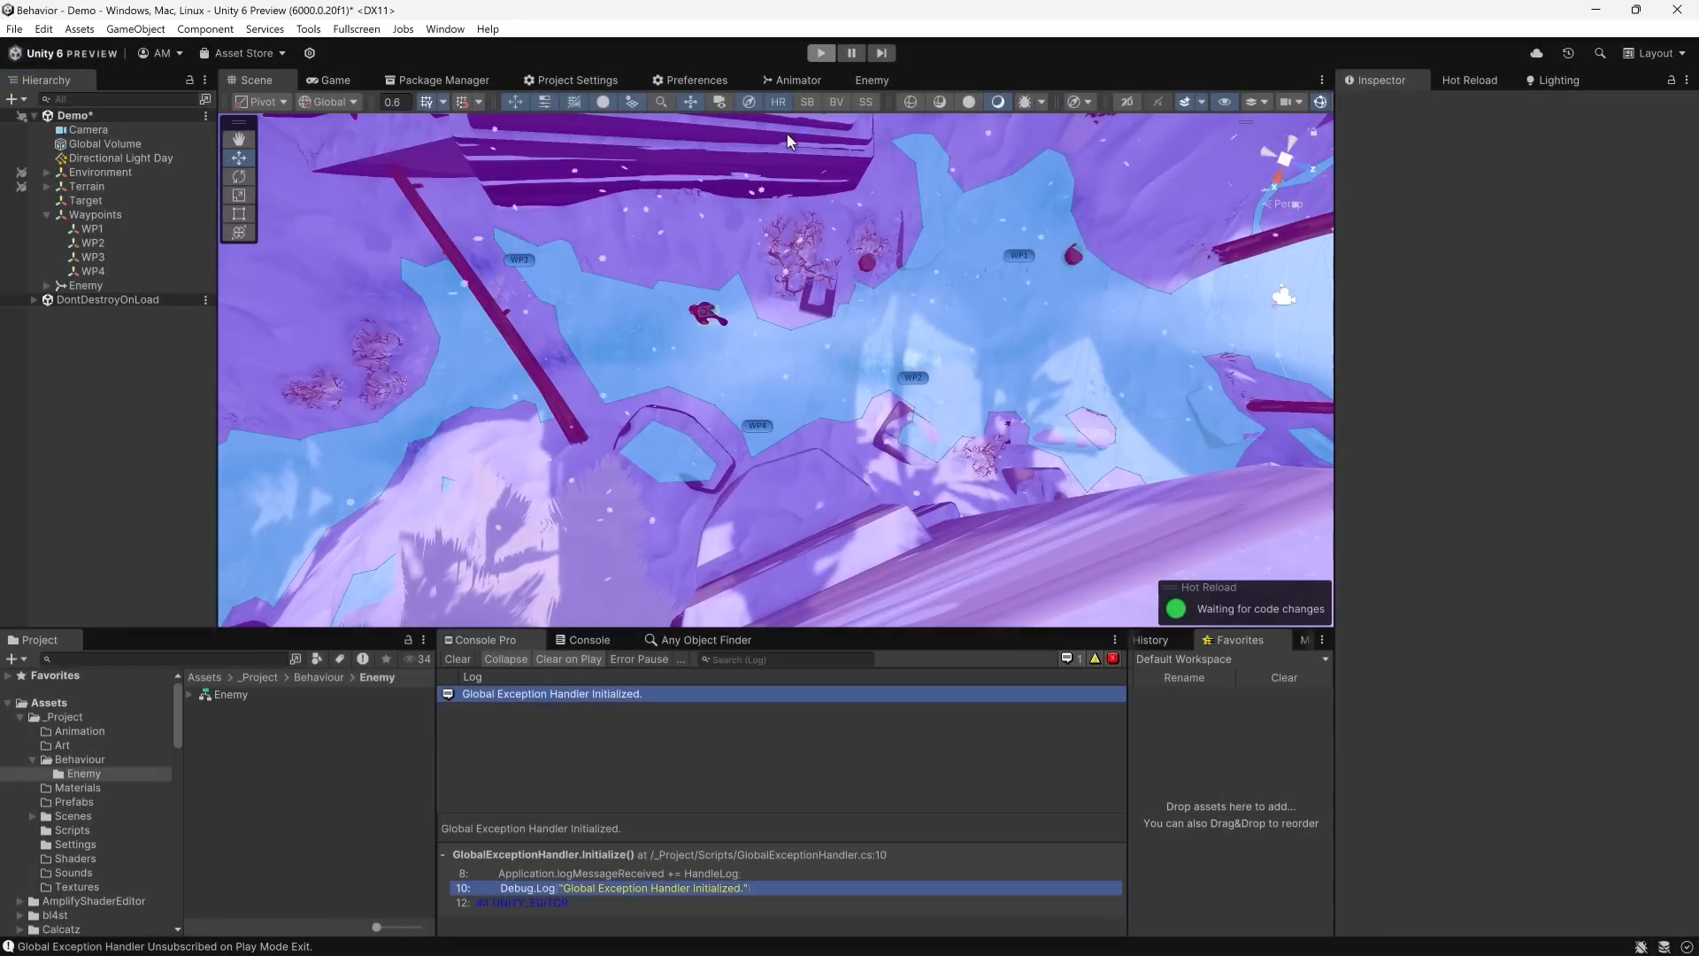
- Open the Patrol node's script from the Enemy graph and highlight the story line in its node description
click(872, 80)
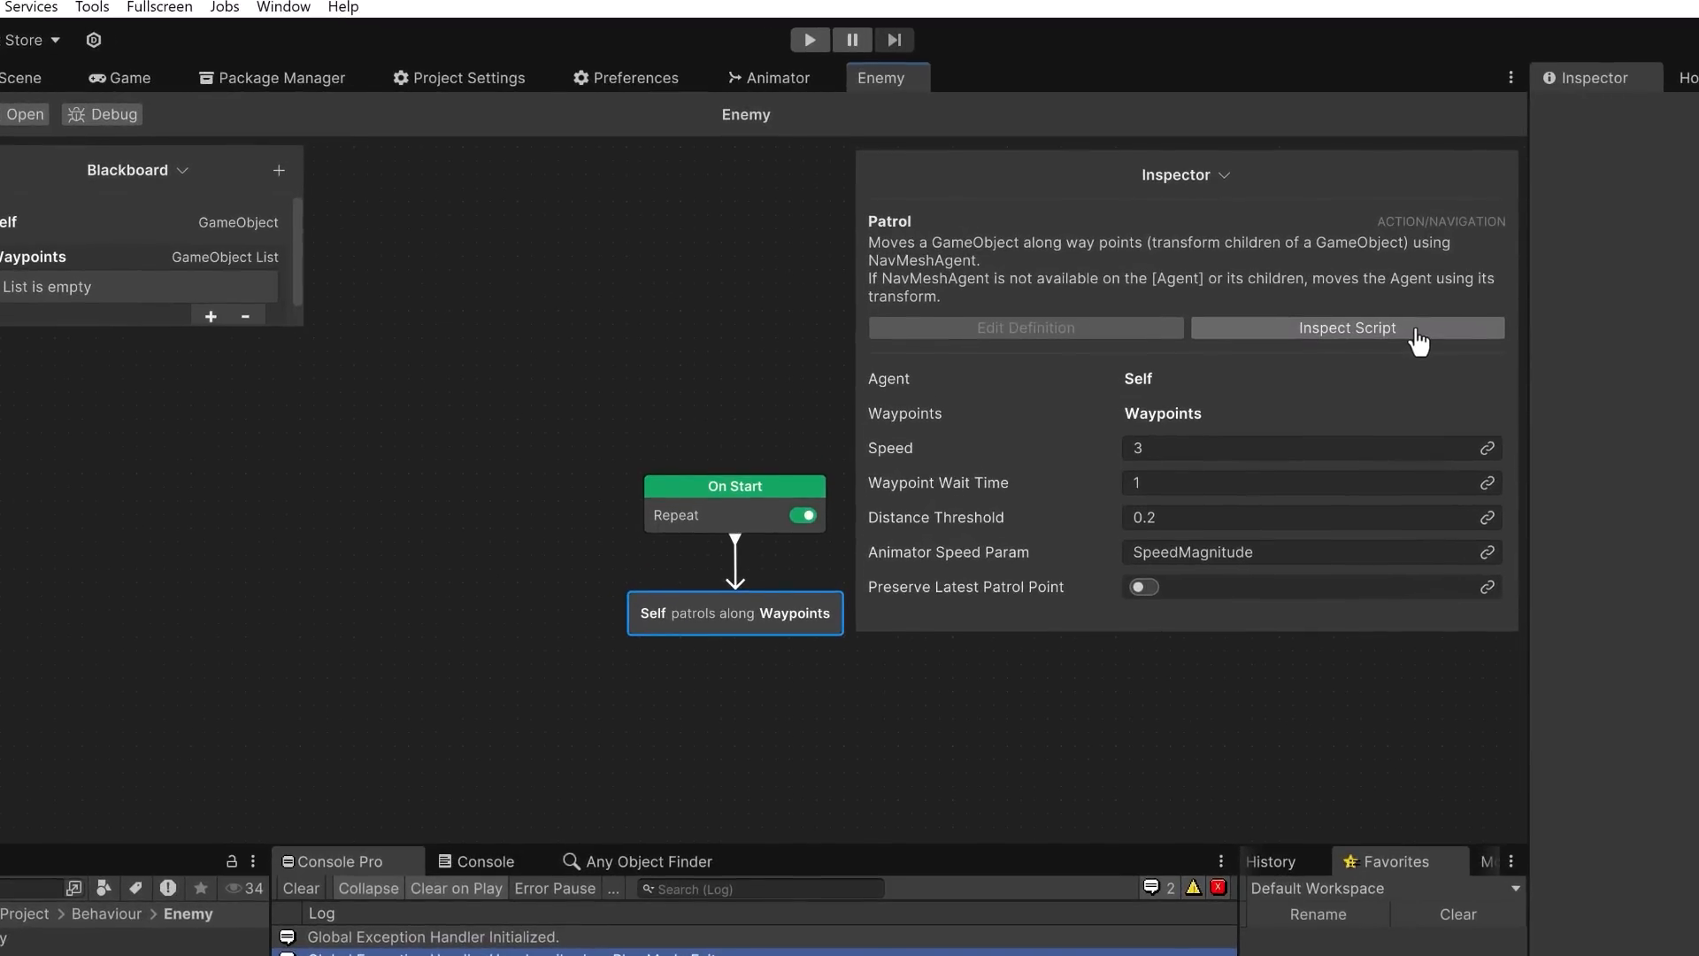
click(1416, 334)
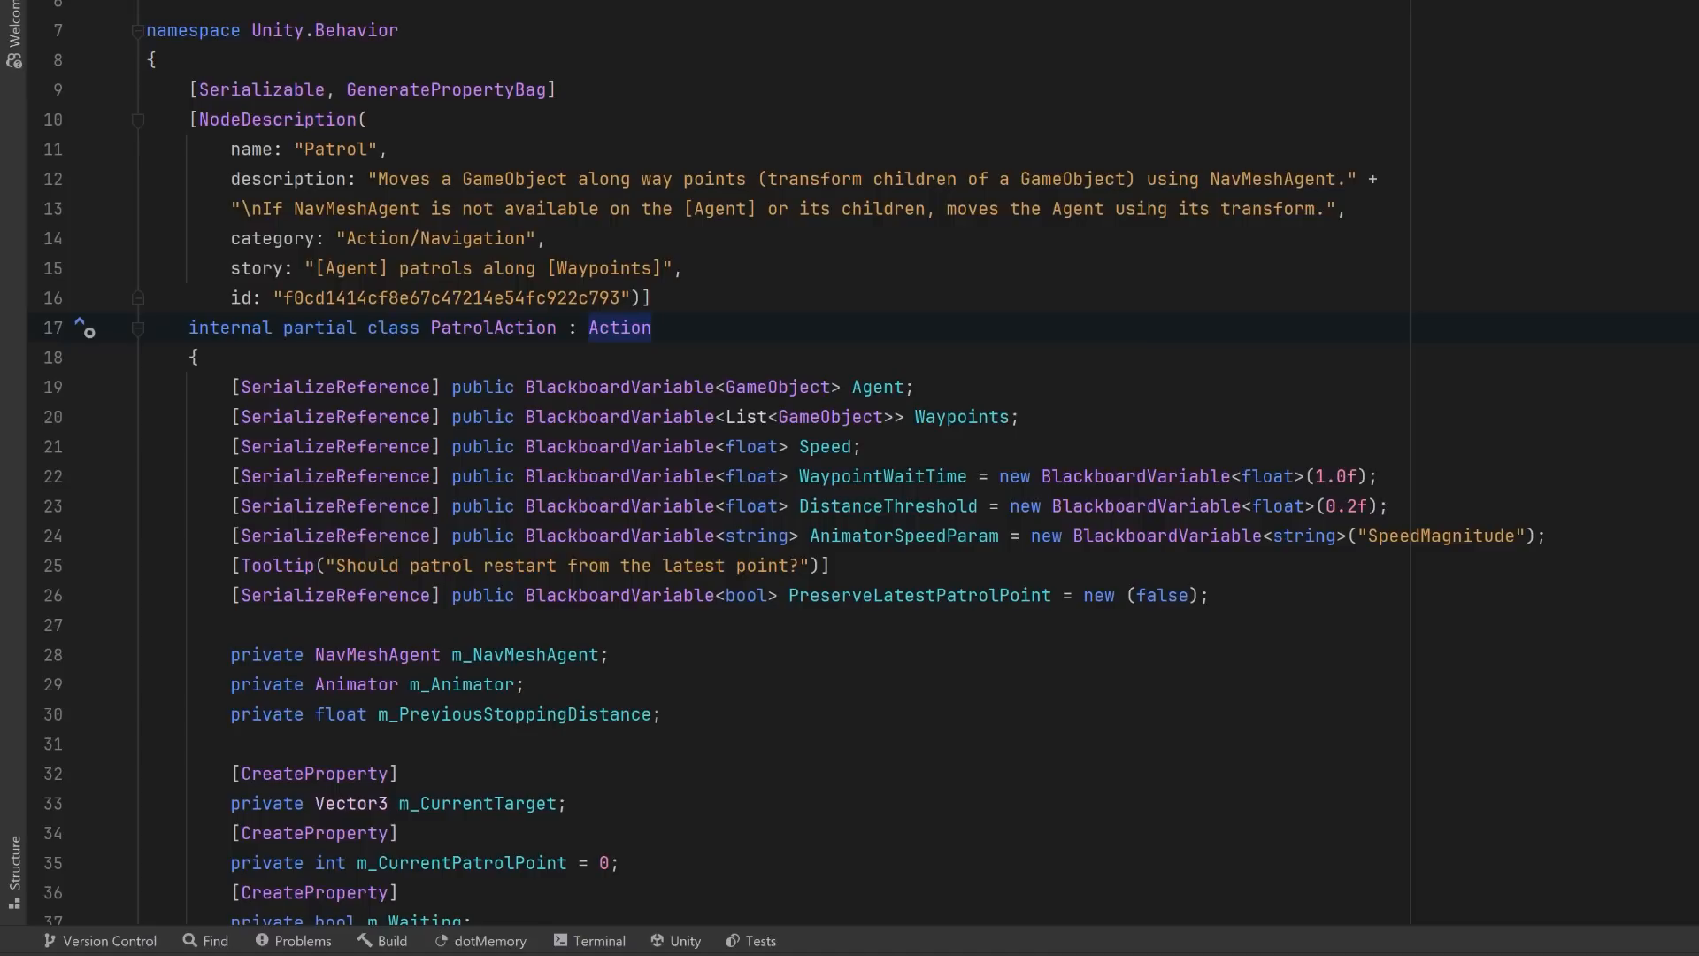
drag(684, 268, 234, 268)
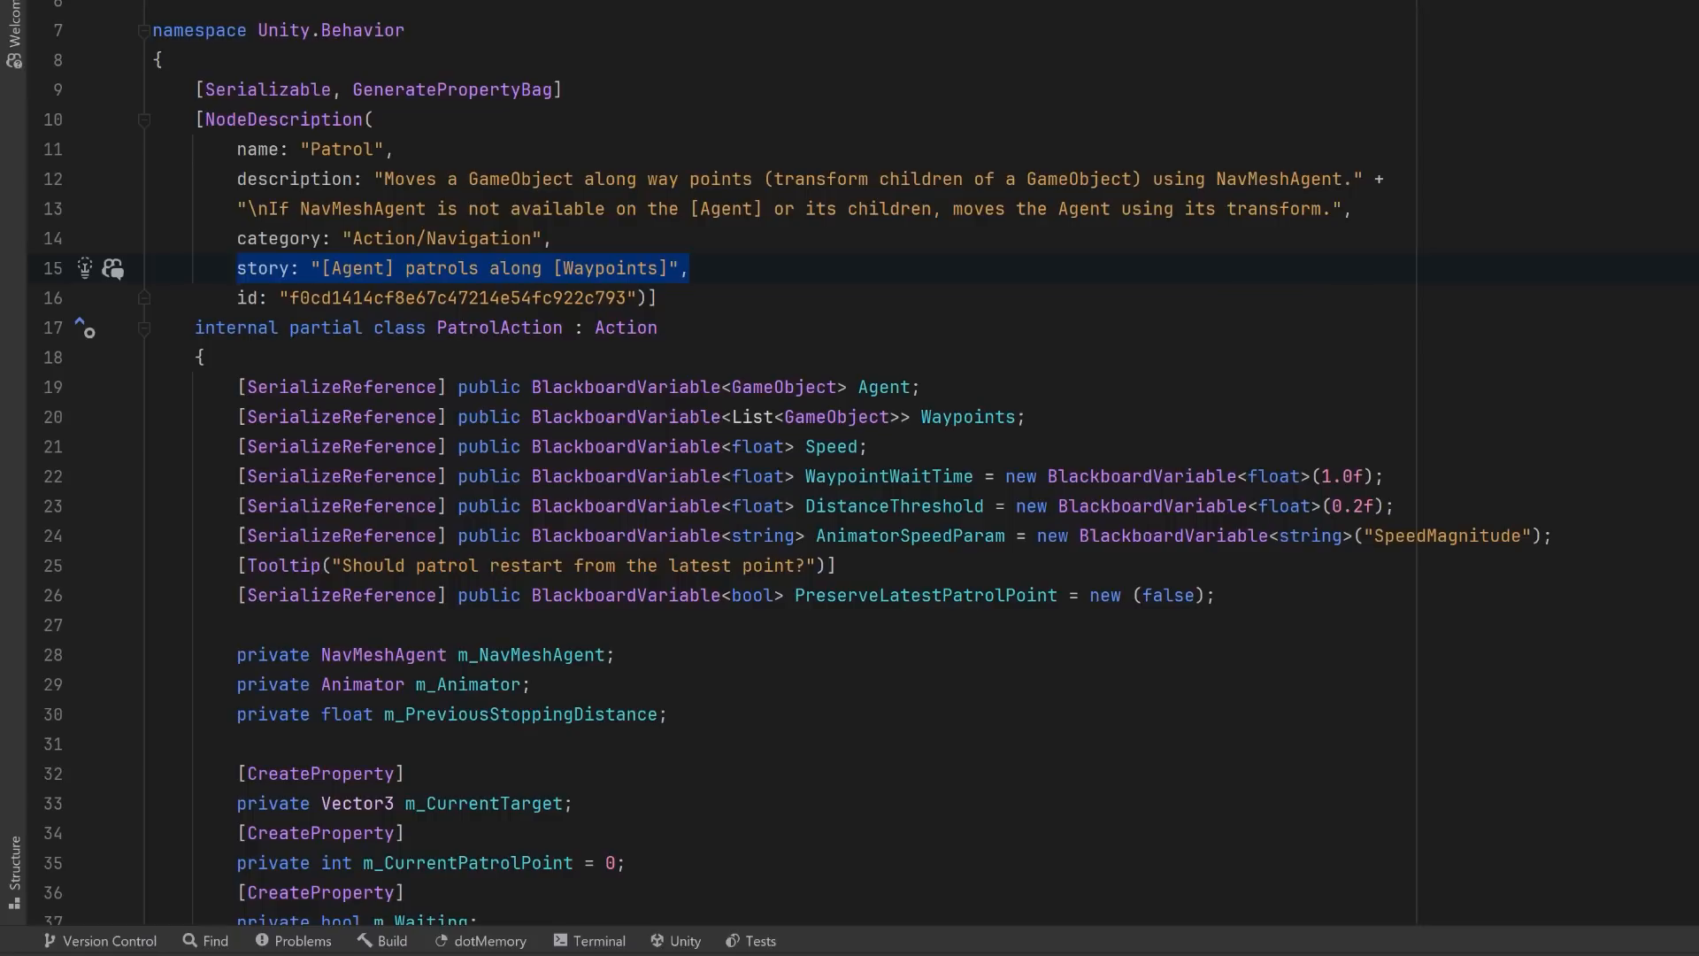
- Examine PatrolAction's Agent and Waypoints blackboard variables and the serialized variables from Speed through PreserveLatestPatrolPoint
click(1028, 417)
key(shift+Up)
key(shift+Up)
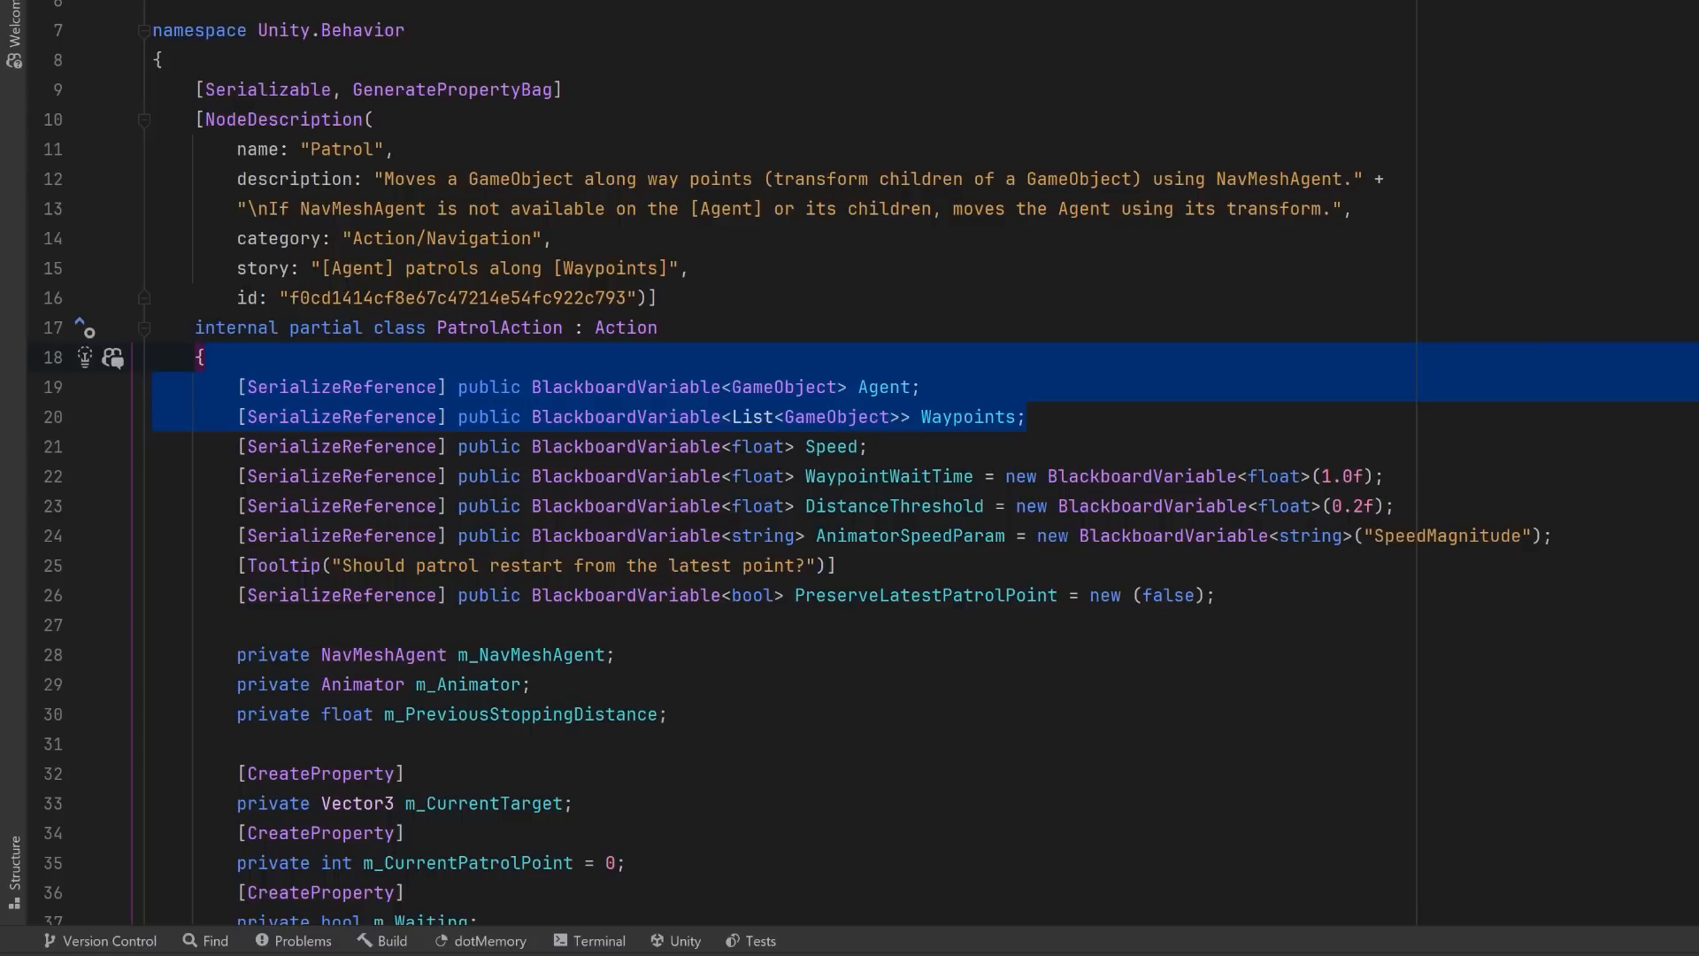
click(1027, 417)
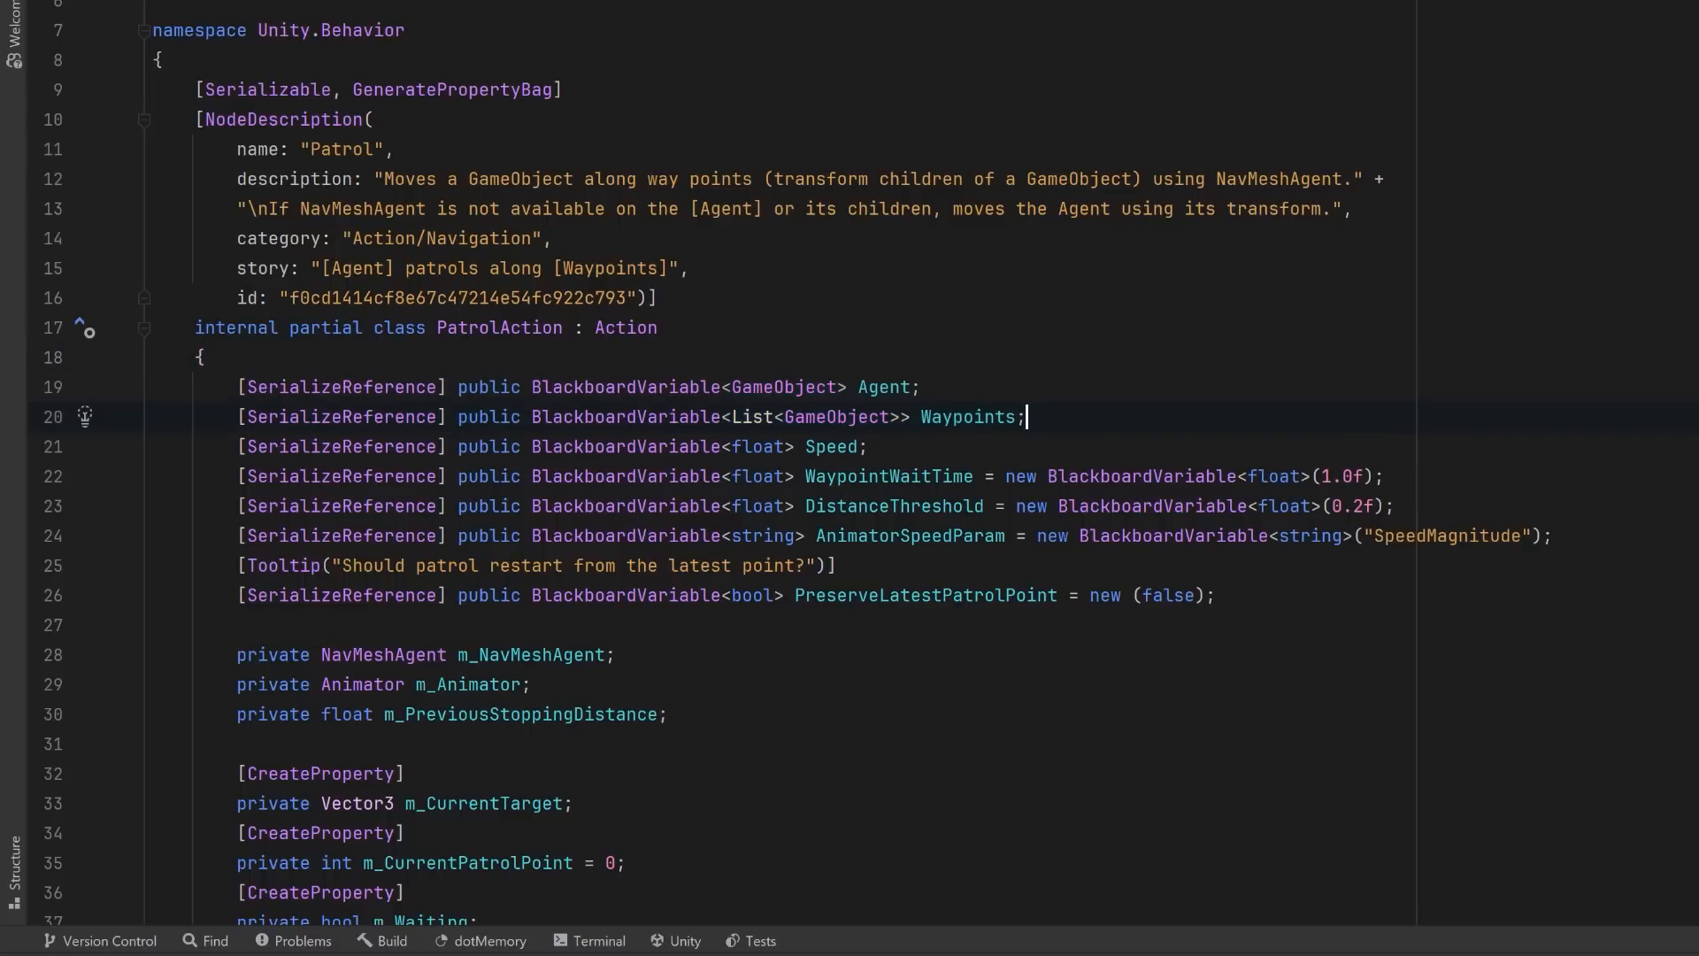
drag(1215, 594, 153, 446)
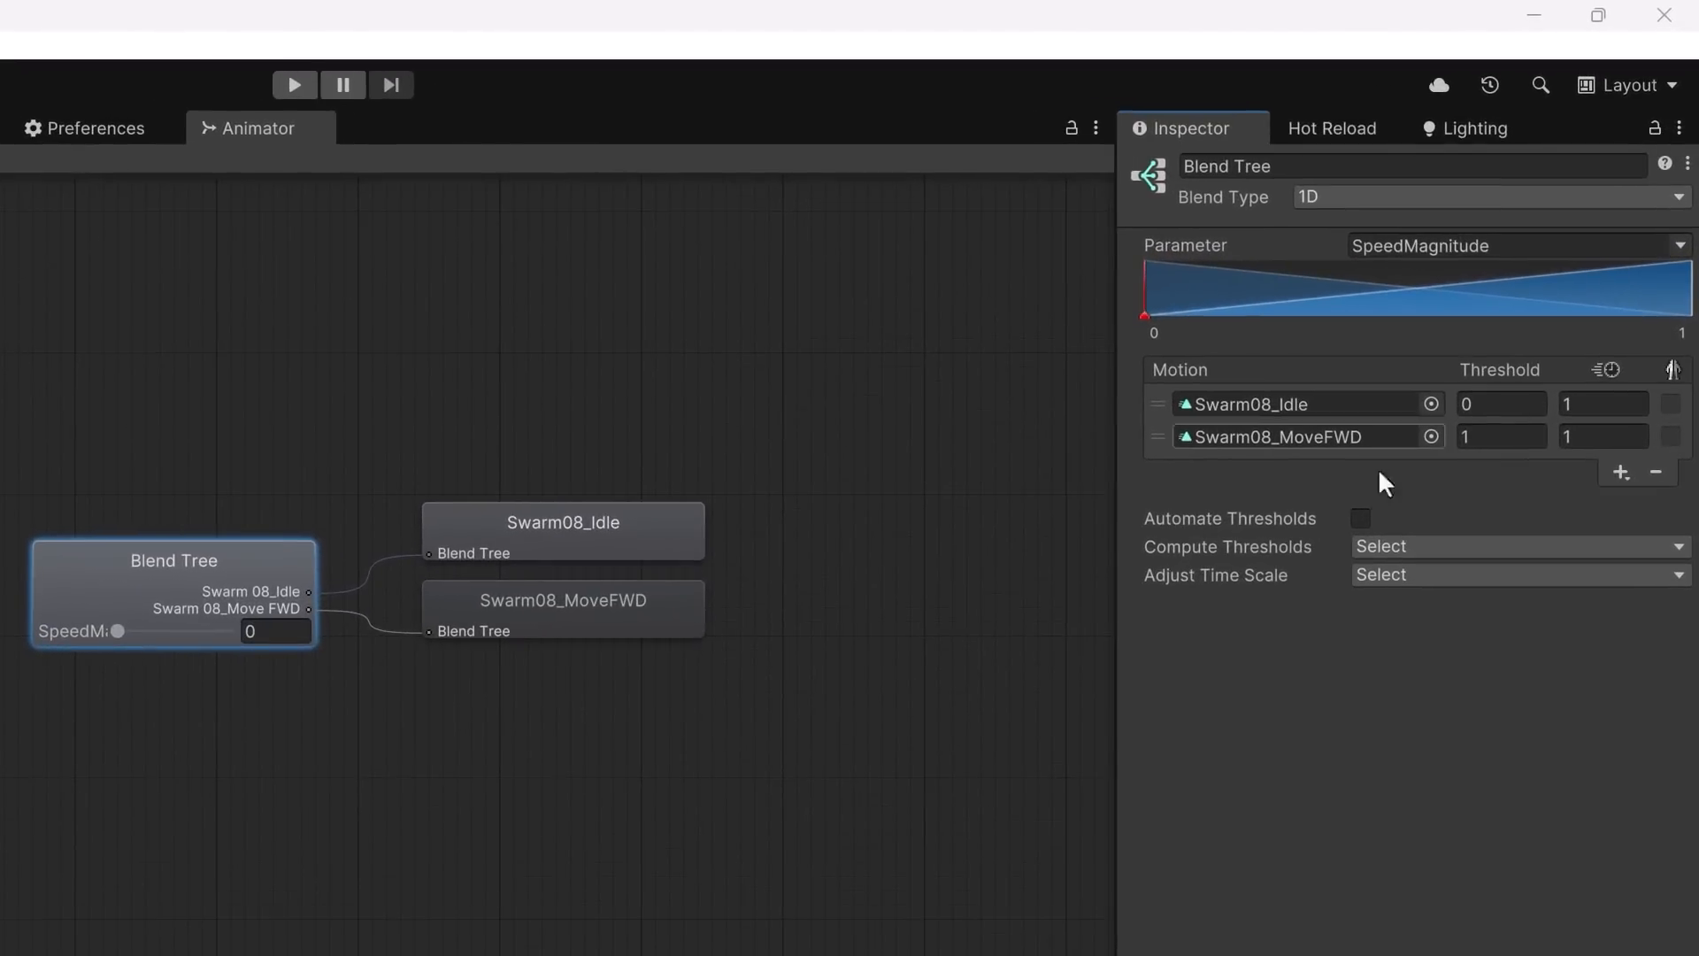
- Switch to Unity's Animator and check which parameter drives the Swarm08 idle and move blend tree
click(1501, 245)
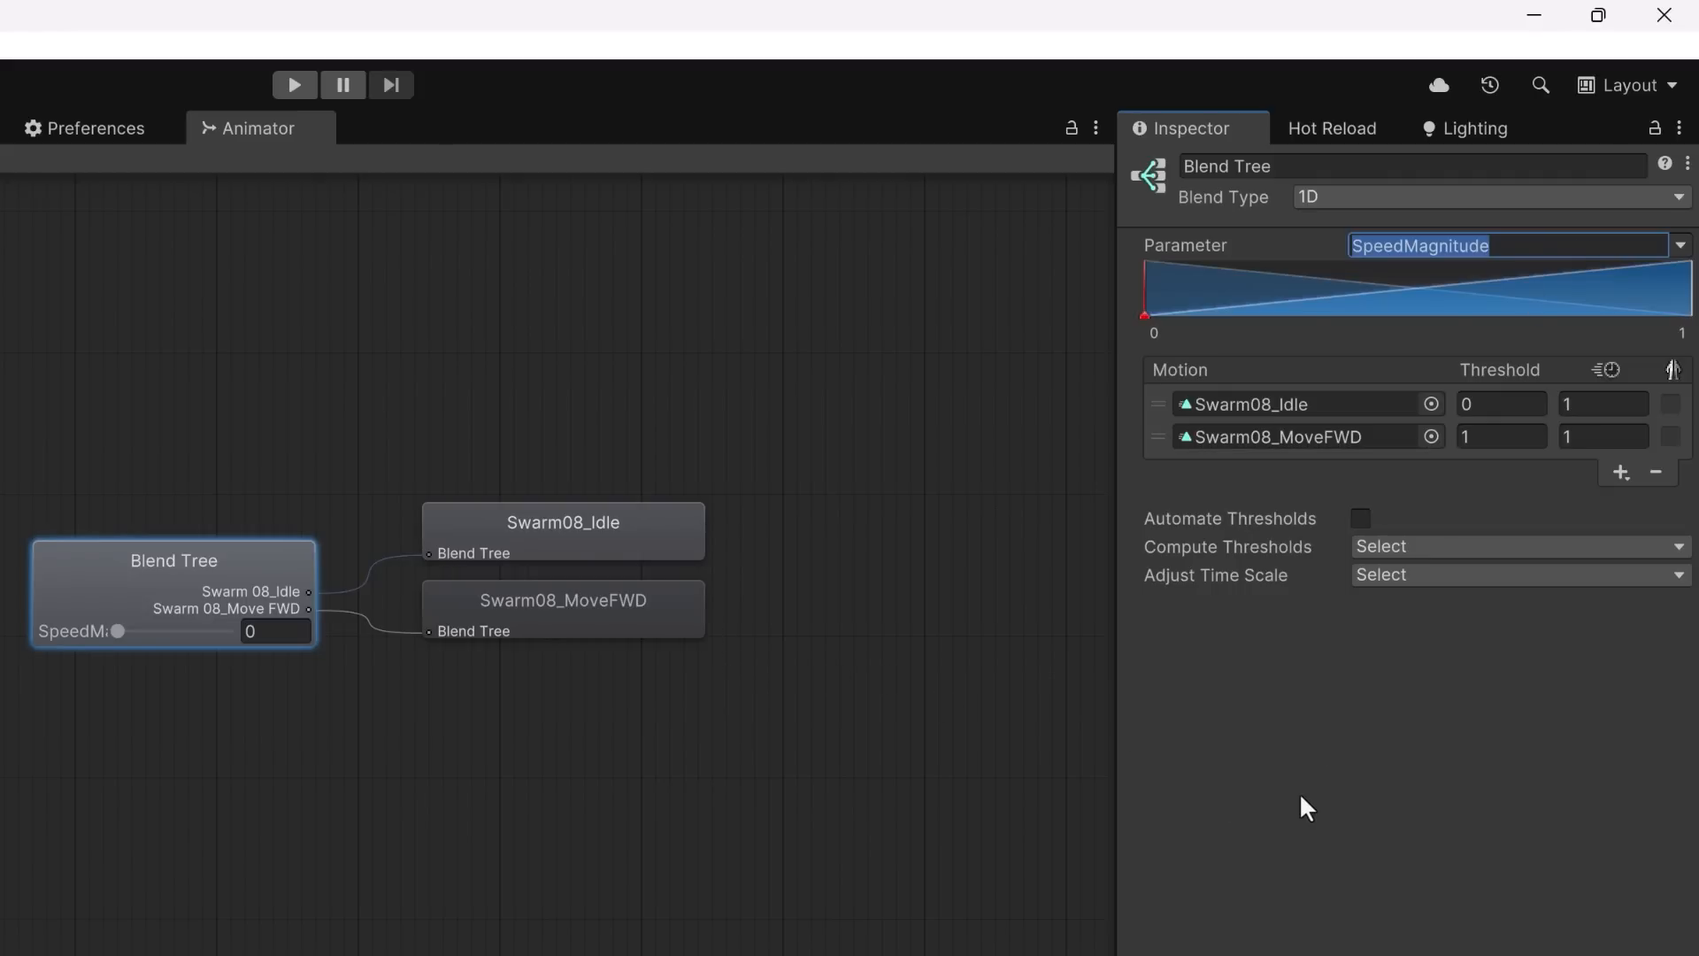
click(1216, 740)
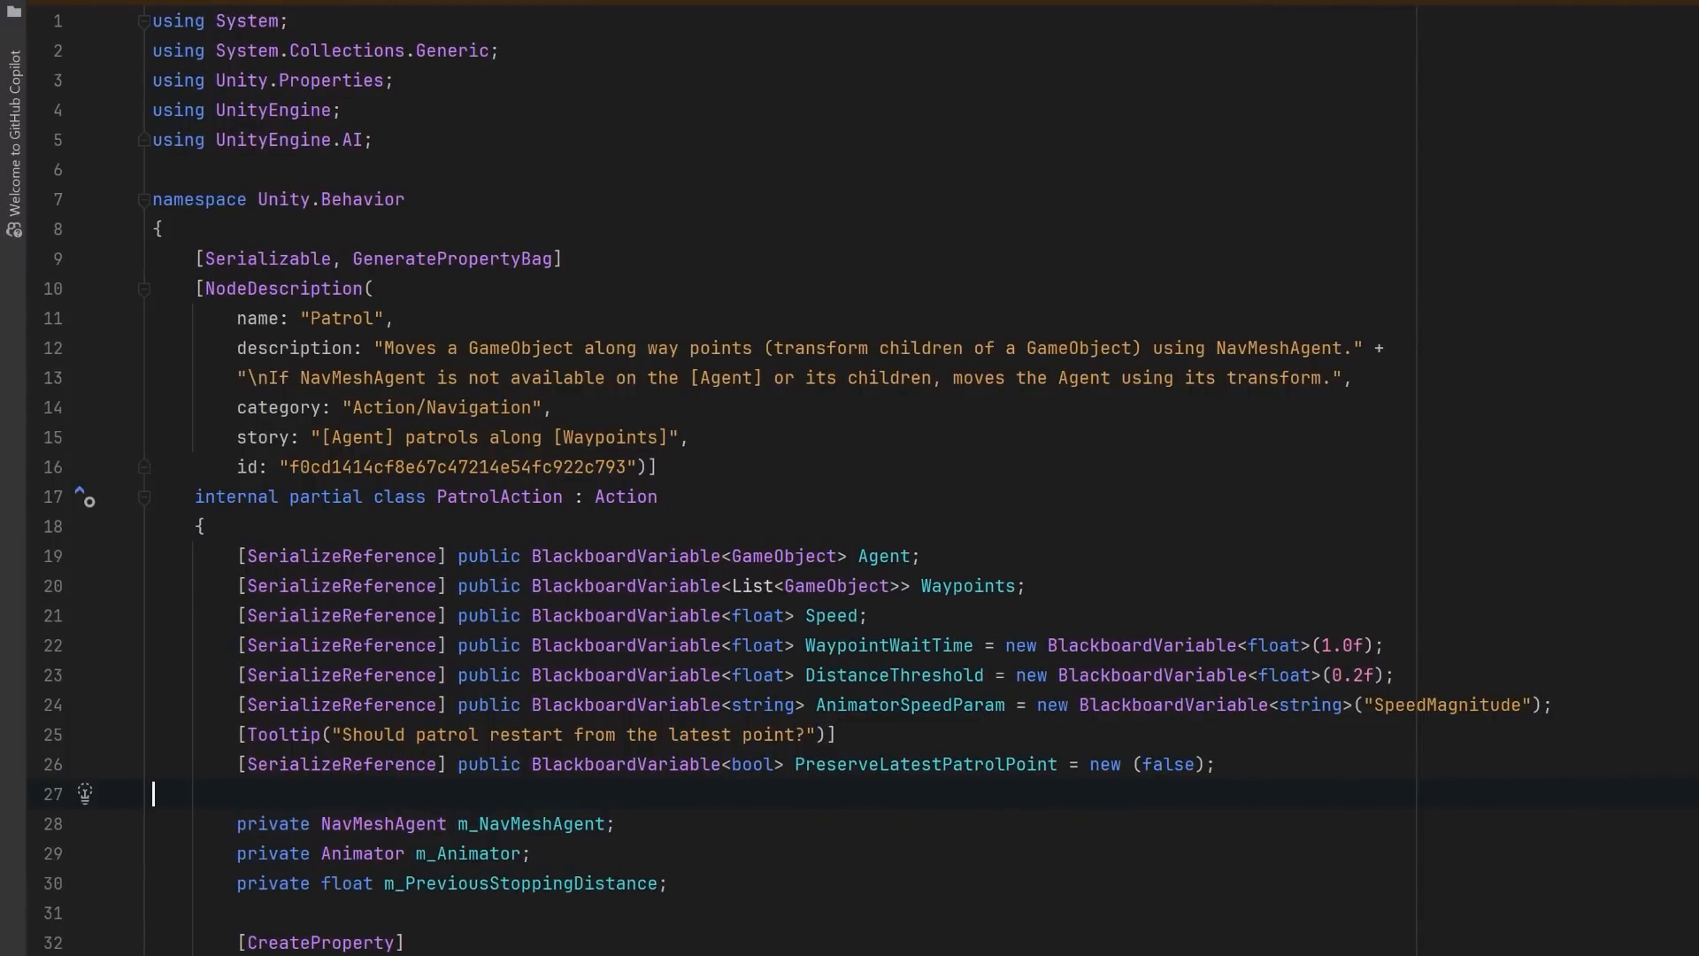
- Review PatrolAction's private fields and its OnStart, OnUpdate and OnEnd overrides in the script, expanding OnStart to read its body
key(ctrl+End)
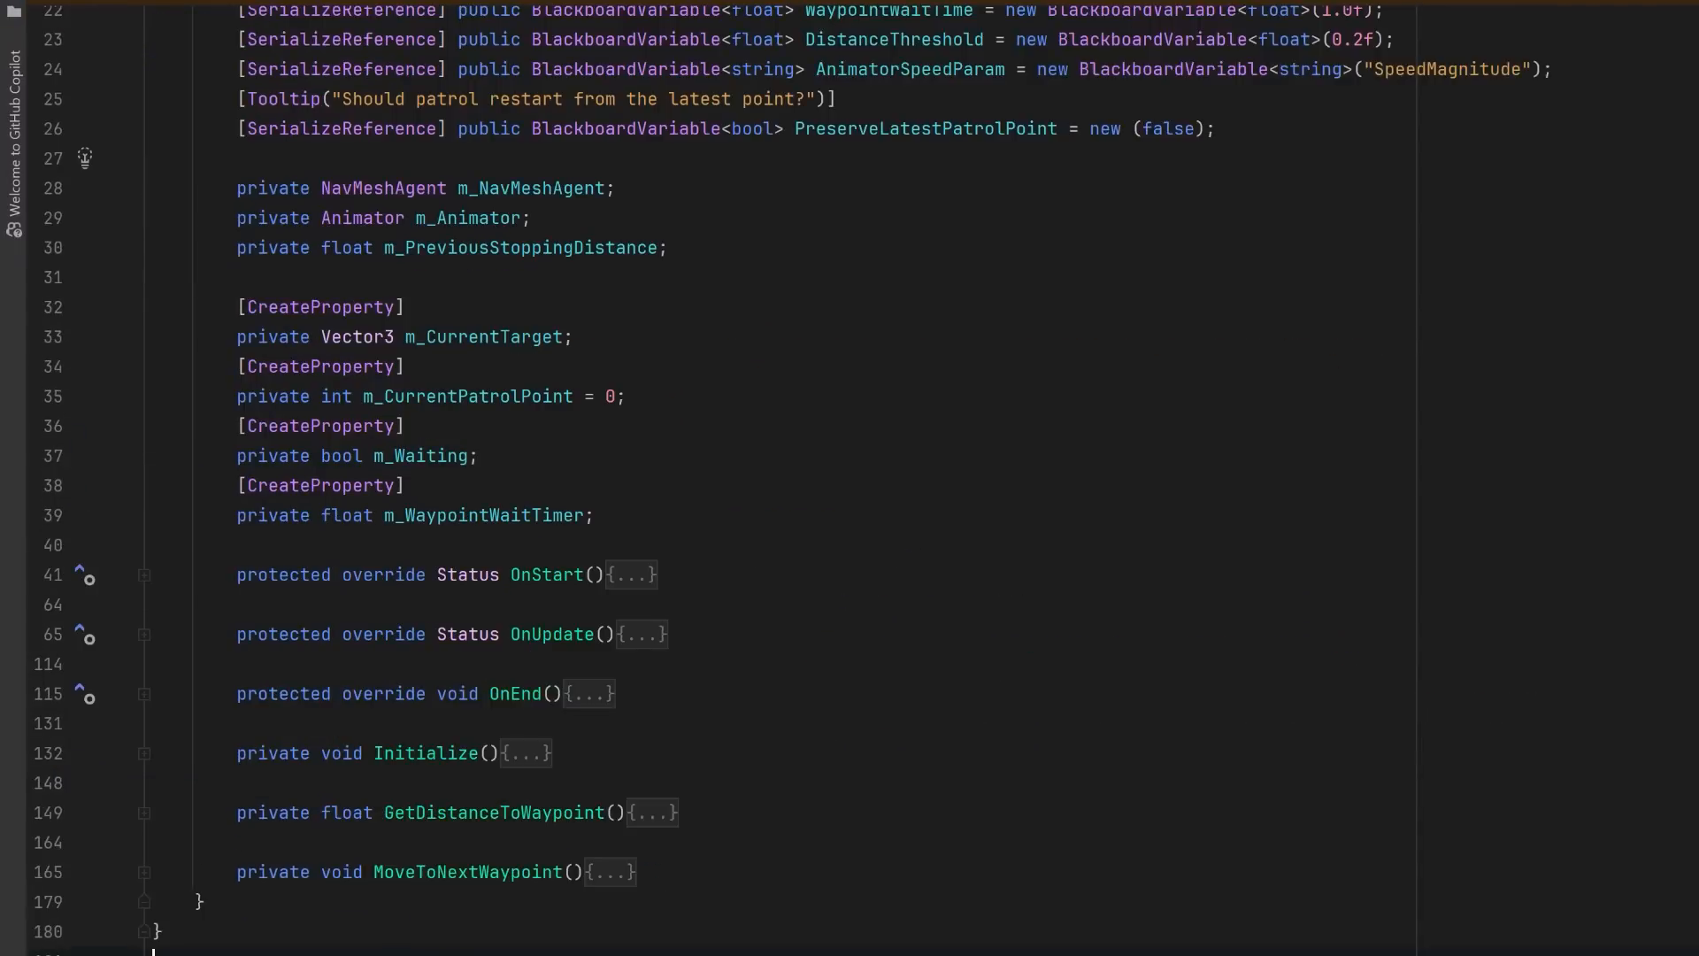
click(670, 217)
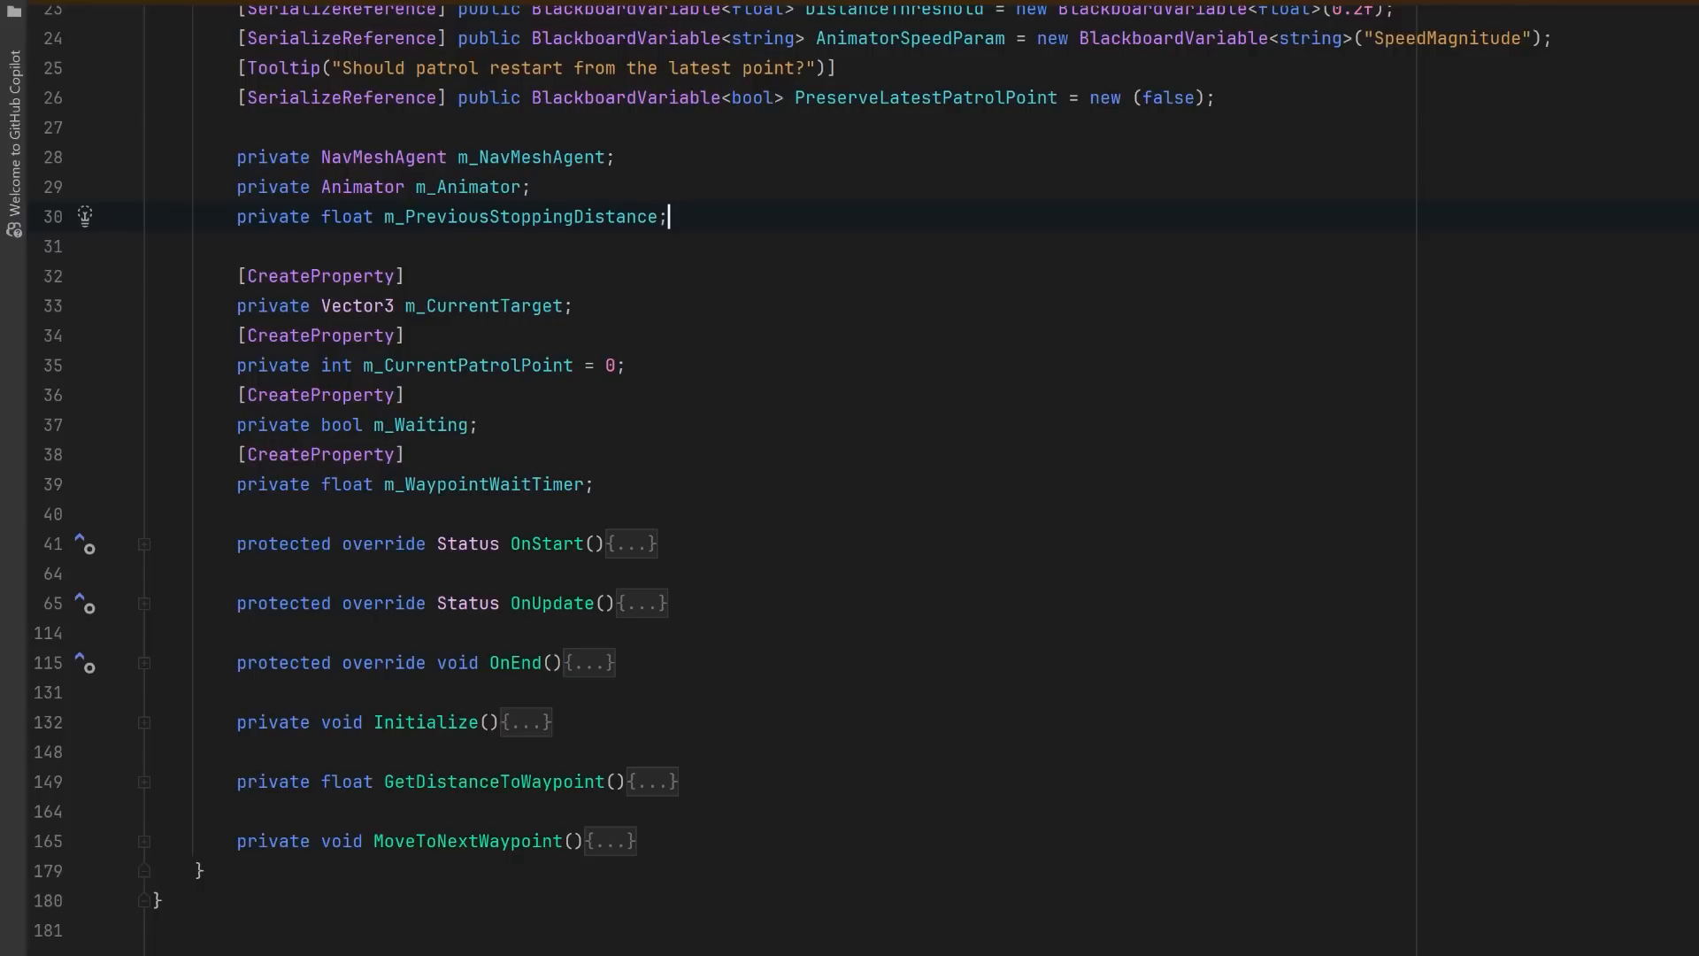
click(596, 484)
drag(617, 662, 153, 543)
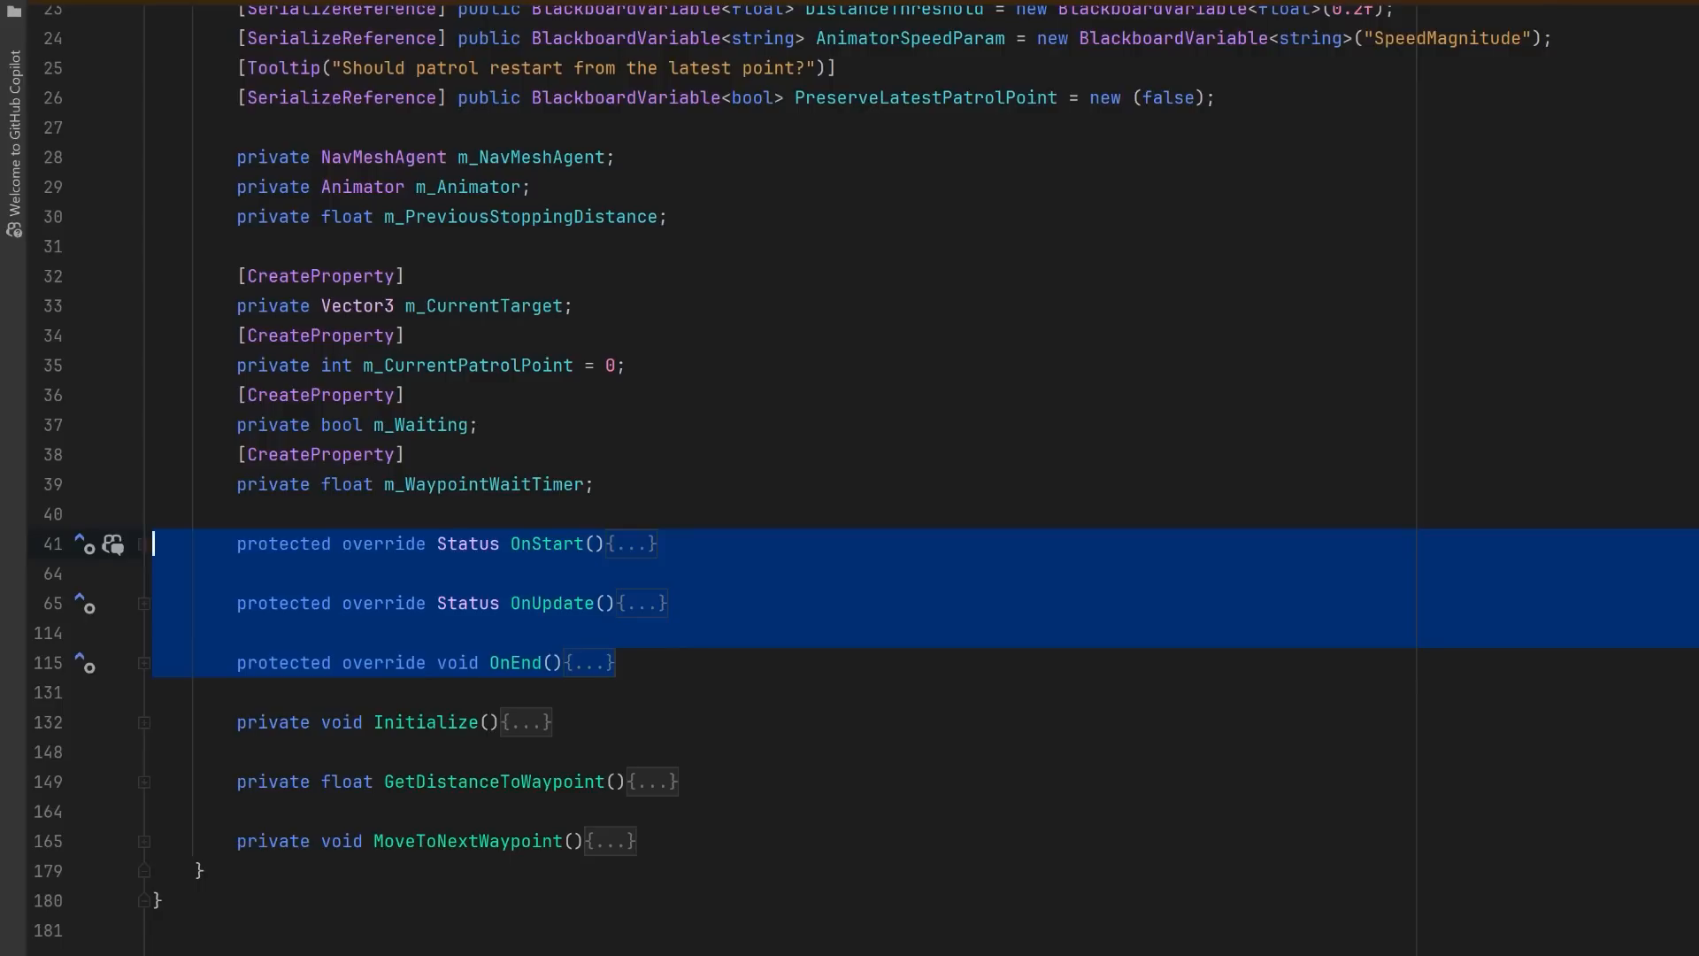
click(617, 663)
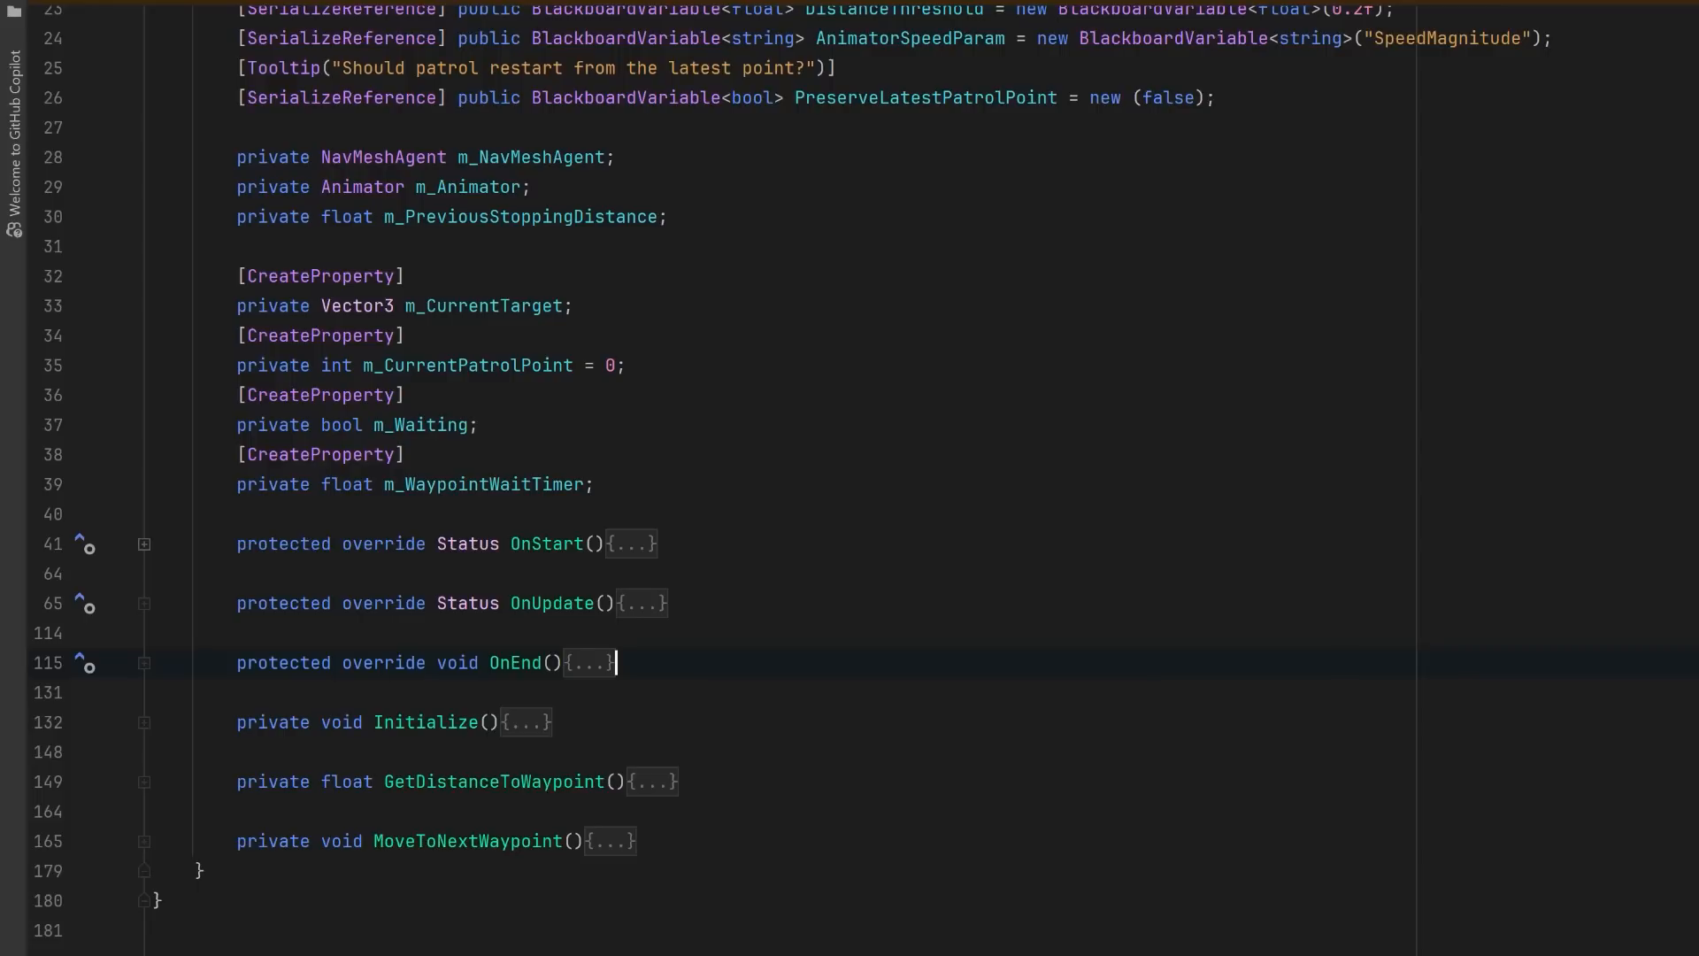
click(144, 543)
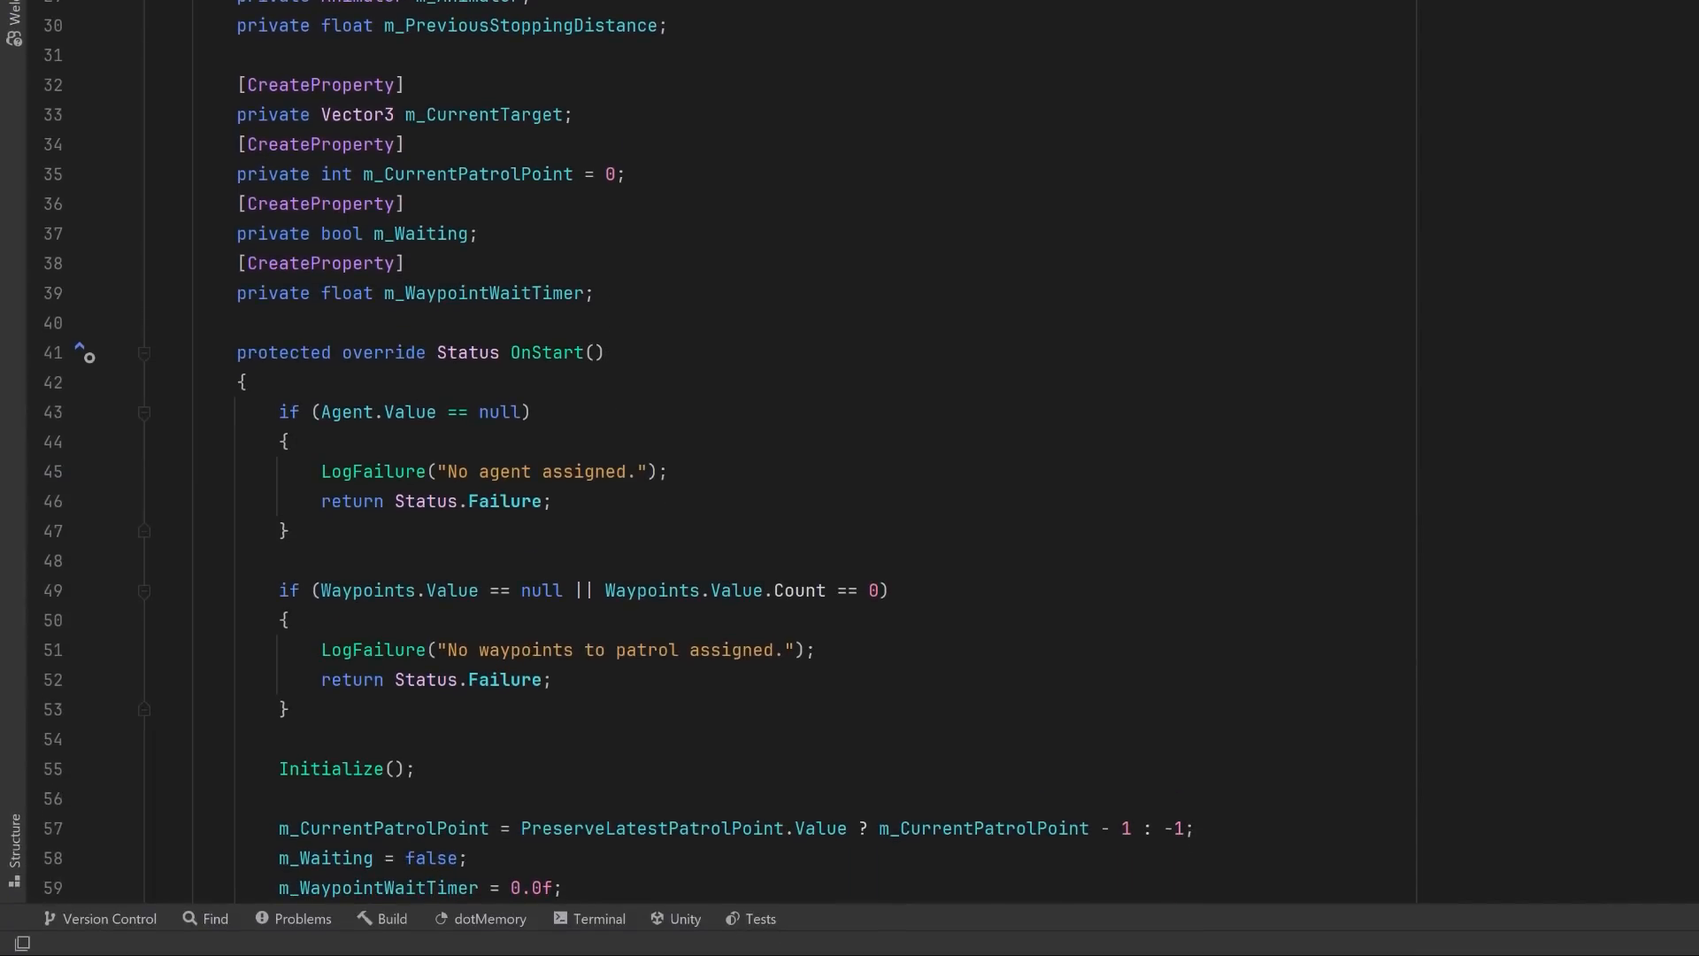
click(416, 769)
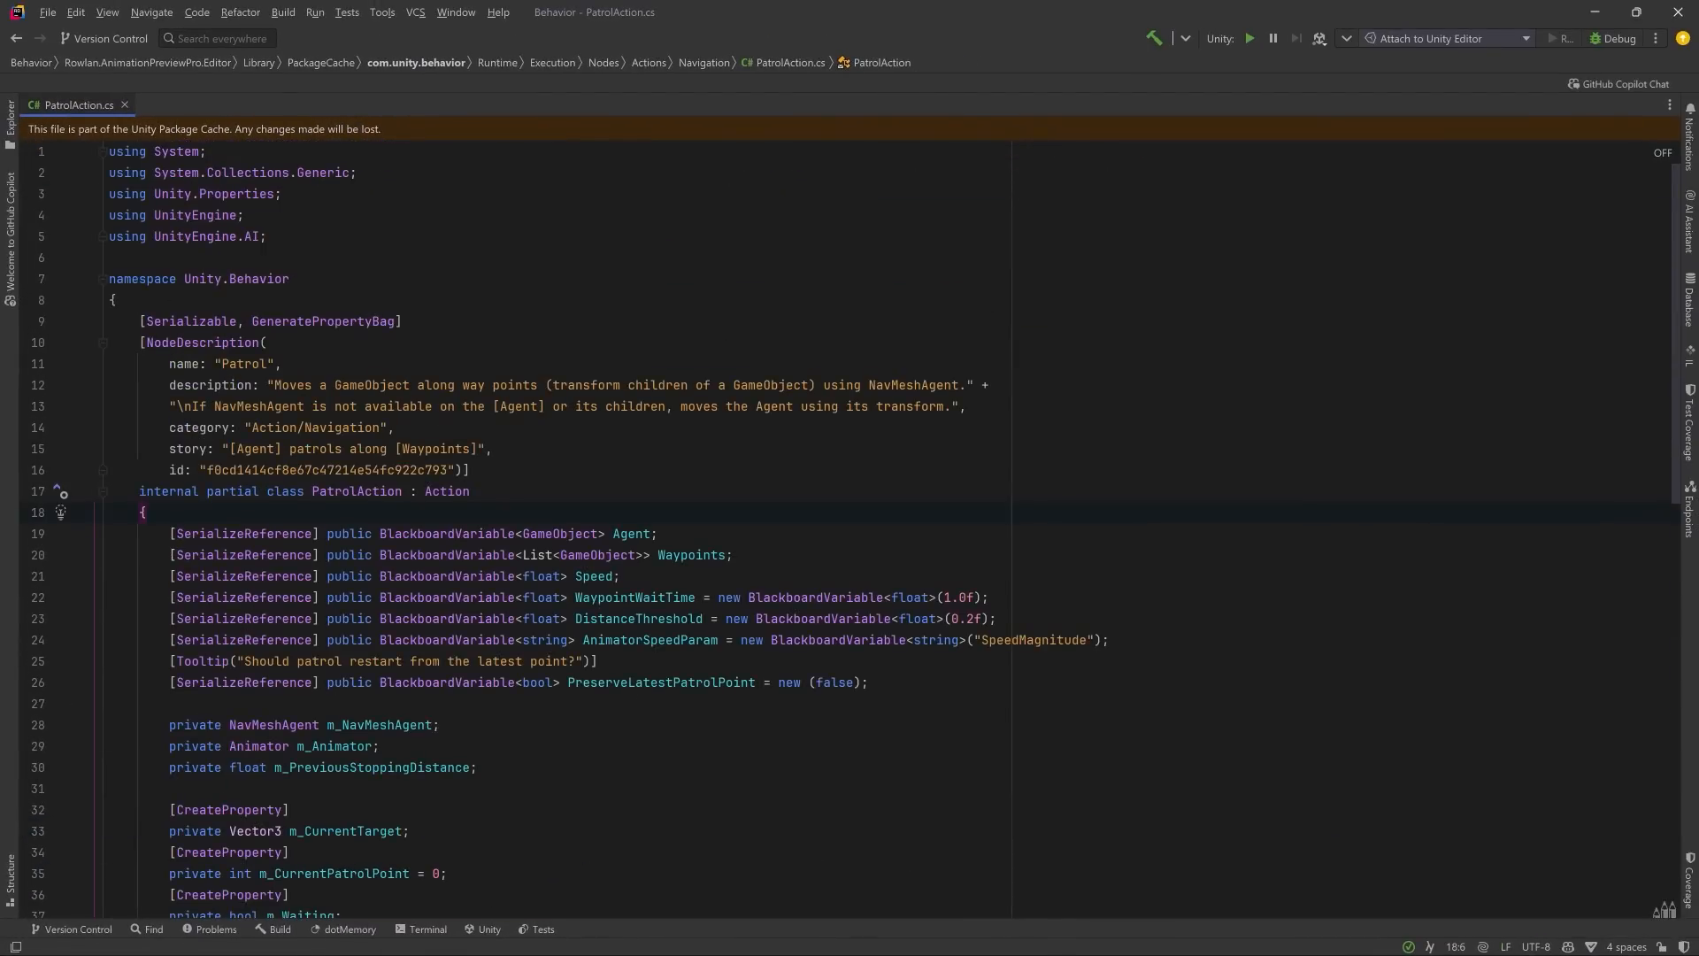
- Follow PatrolAction's inheritance through Action to the Node class and search Node.cs for "virtual" methods
click(471, 491)
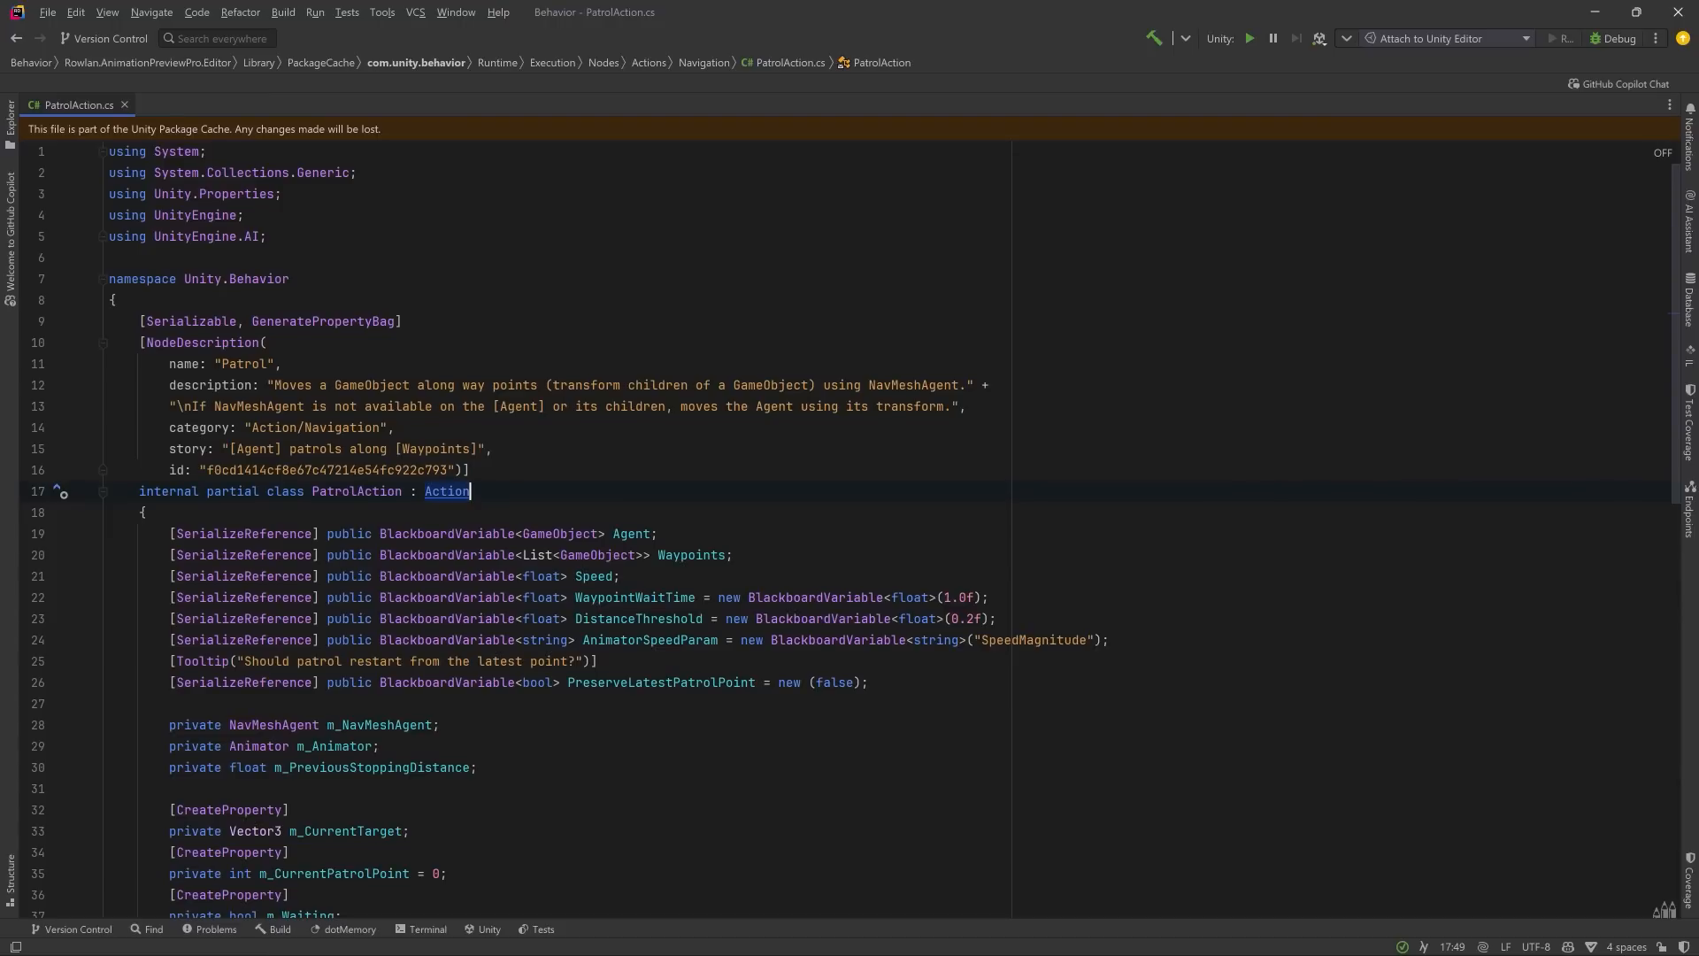
ctrl+click(469, 491)
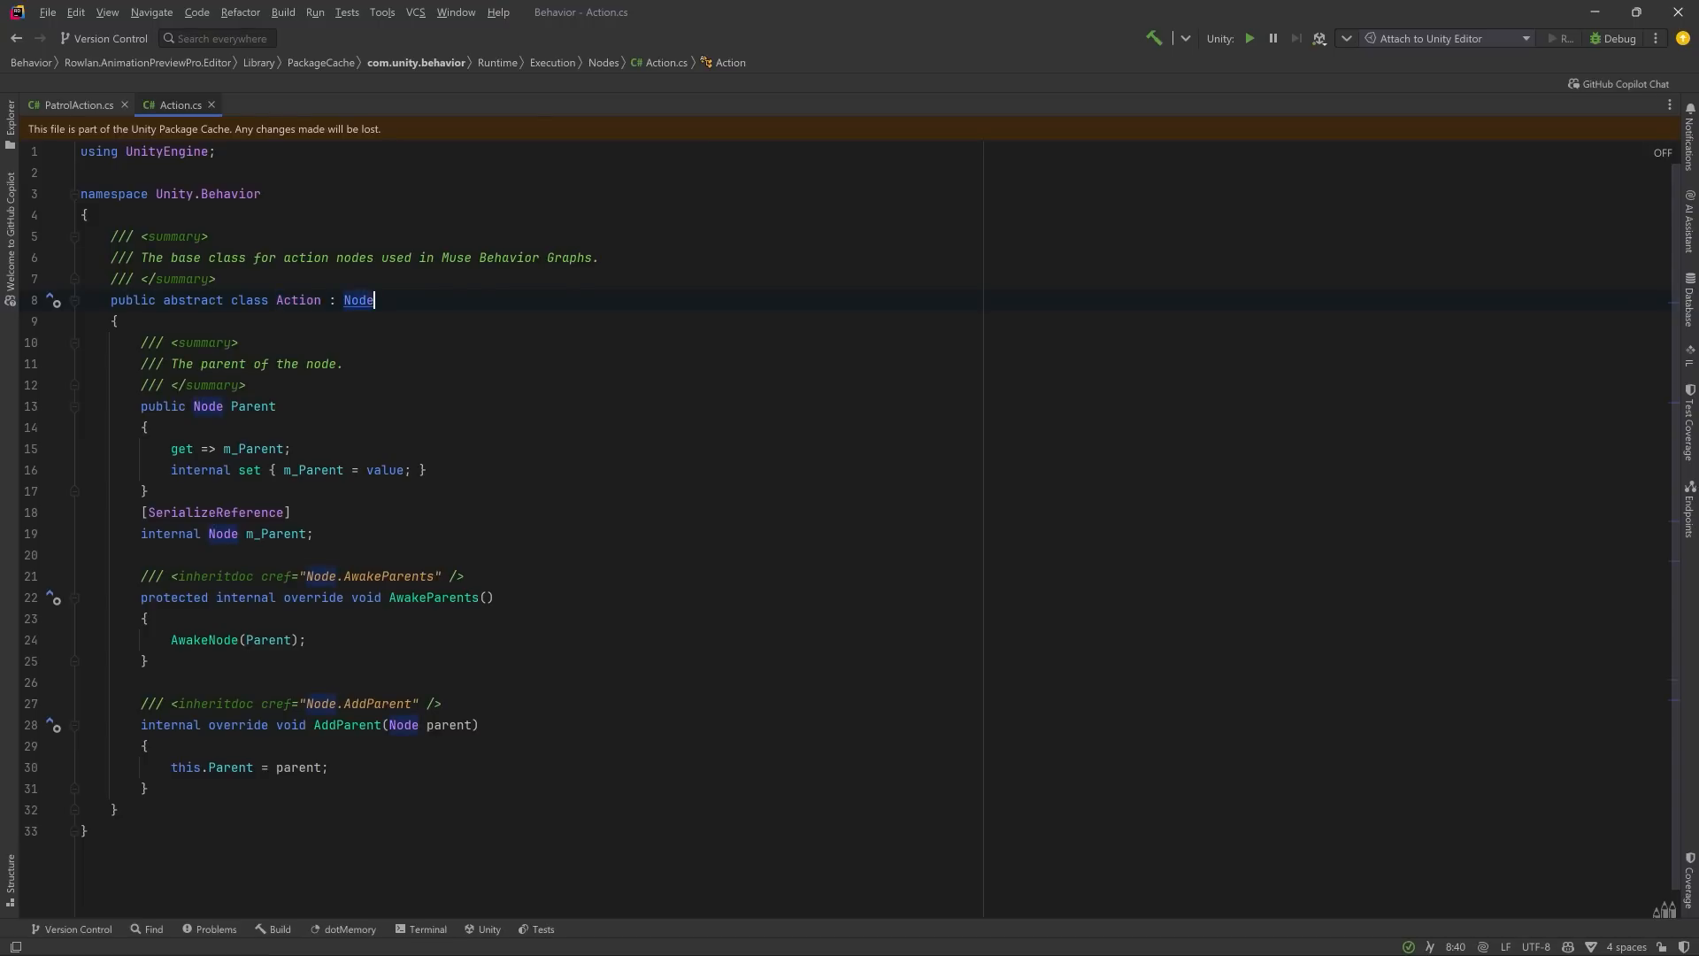
ctrl+click(363, 300)
key(ctrl+f)
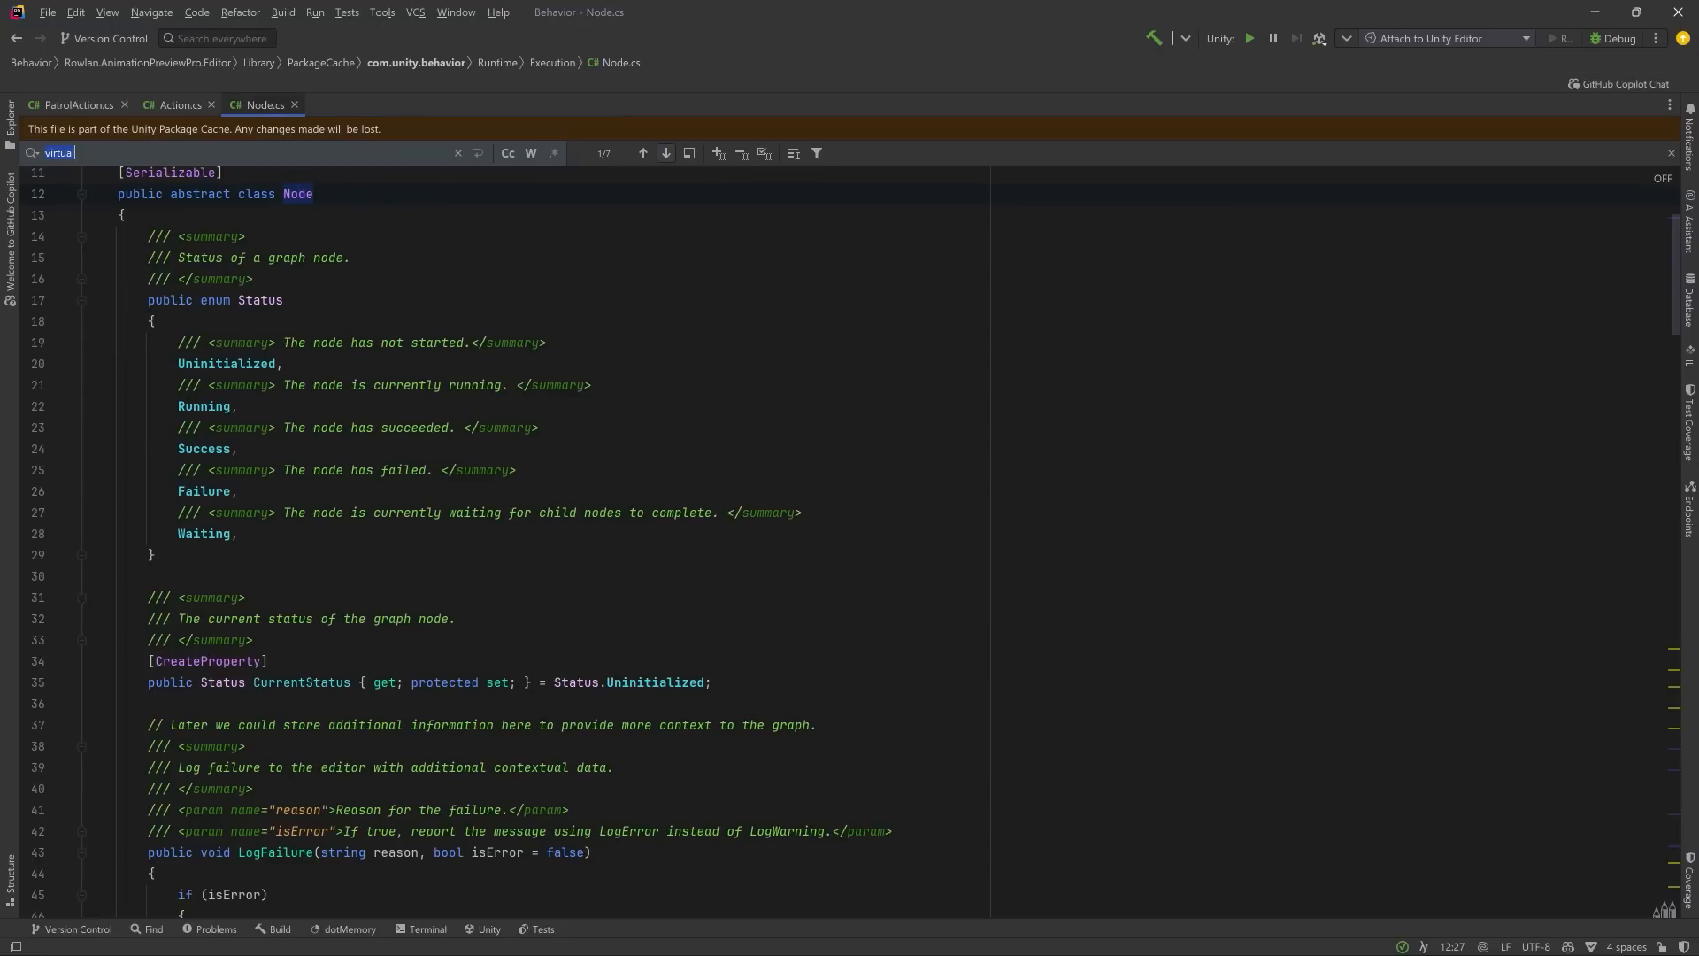
key(Return)
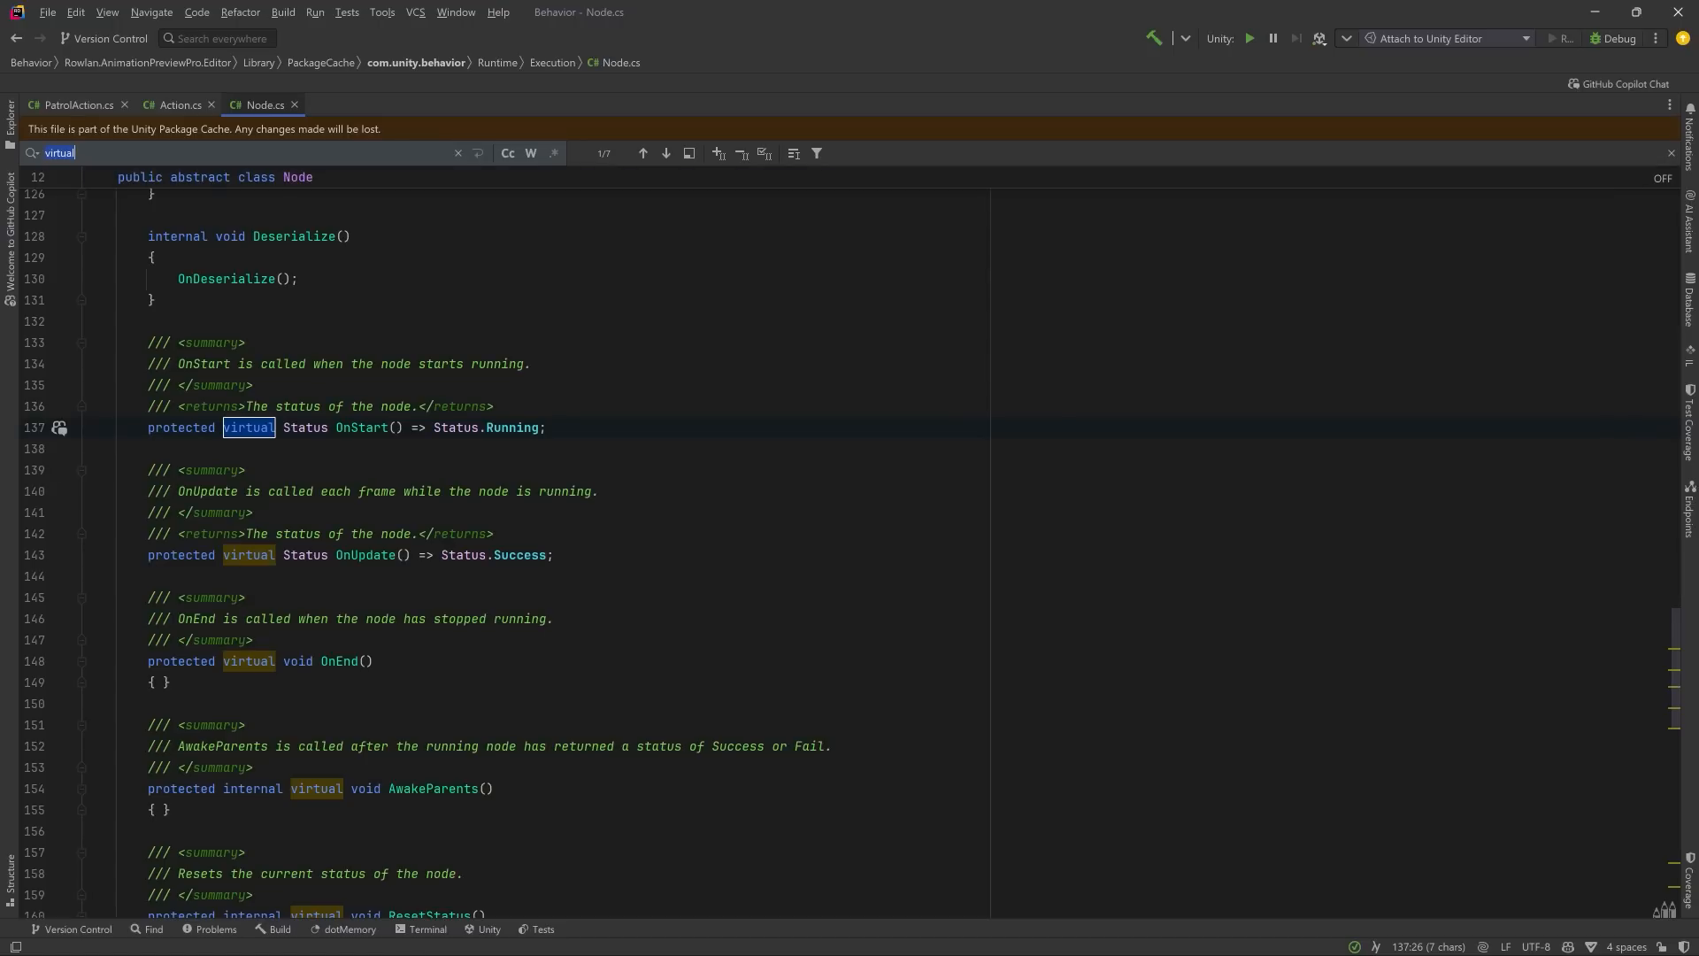
- Return to PatrolAction.cs and reveal the file in the project explorer's Behavior package folders
click(78, 106)
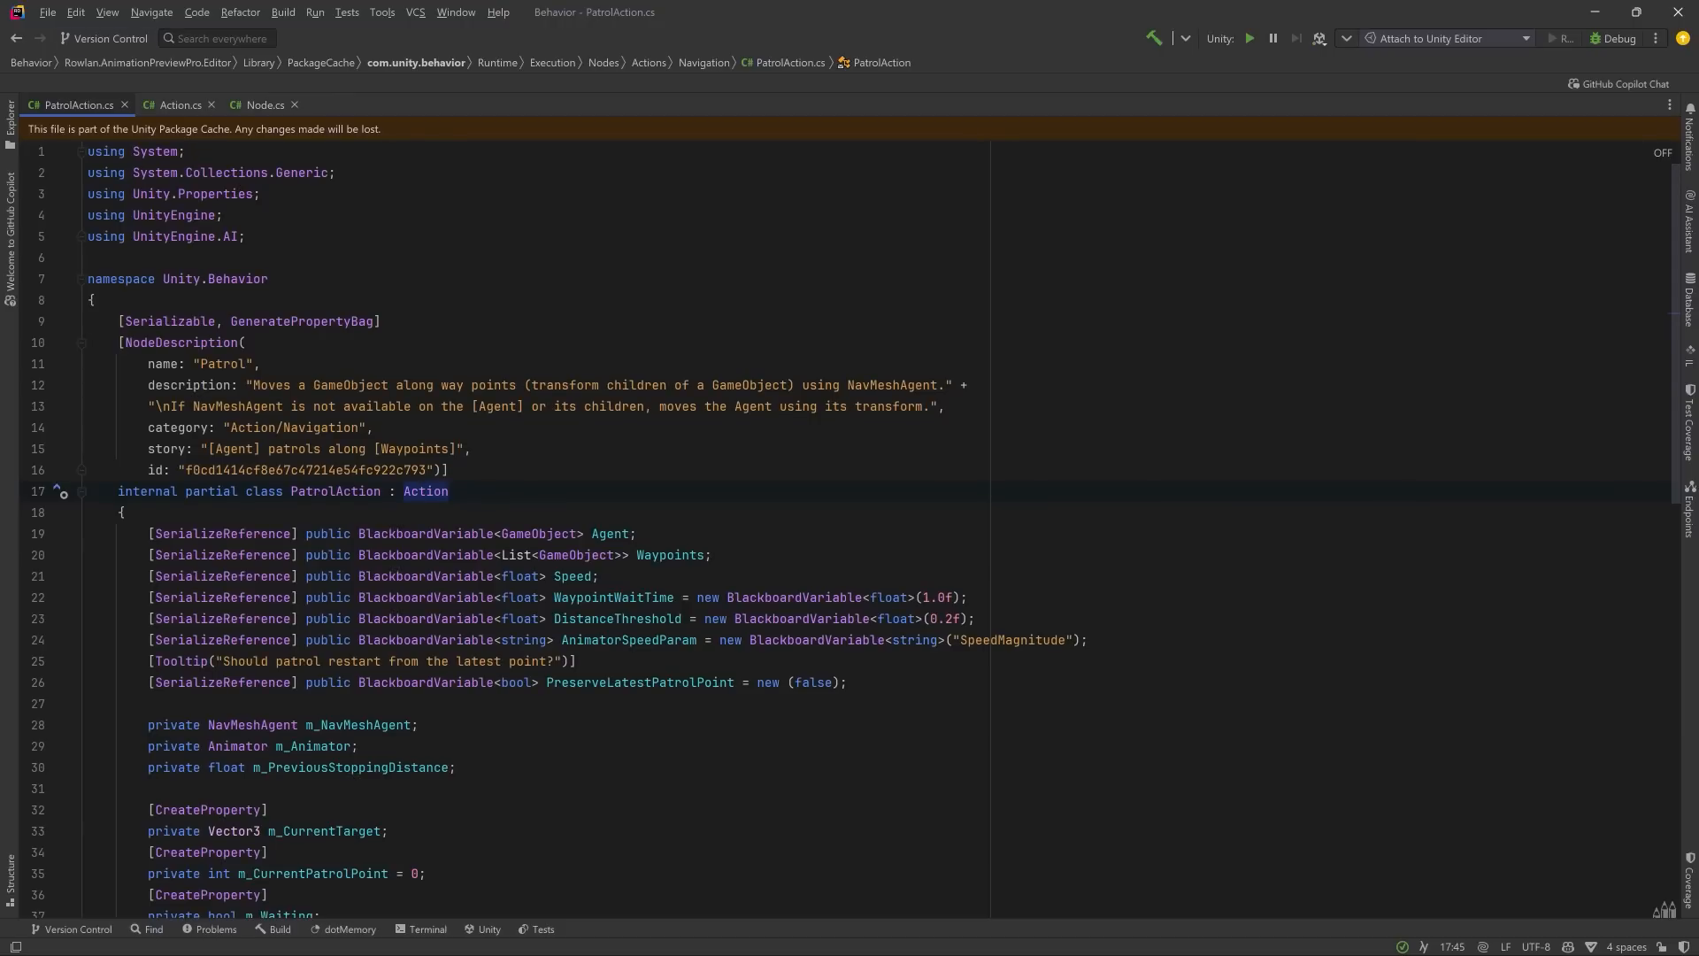
key(alt+n)
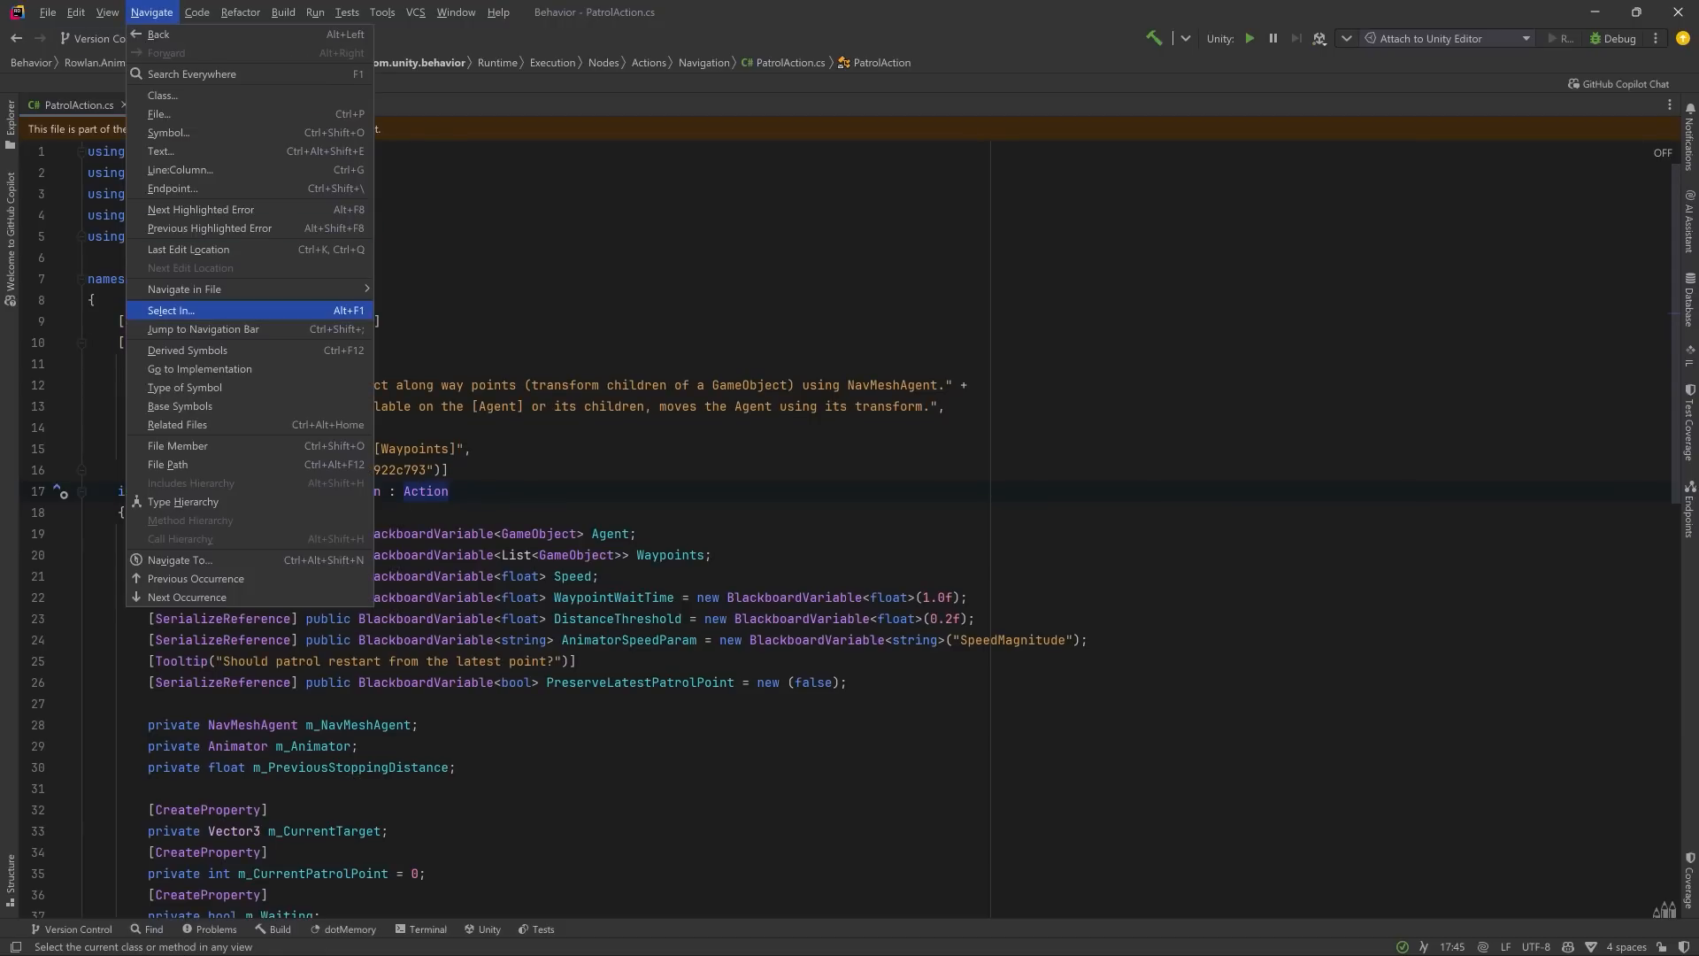
key(Return)
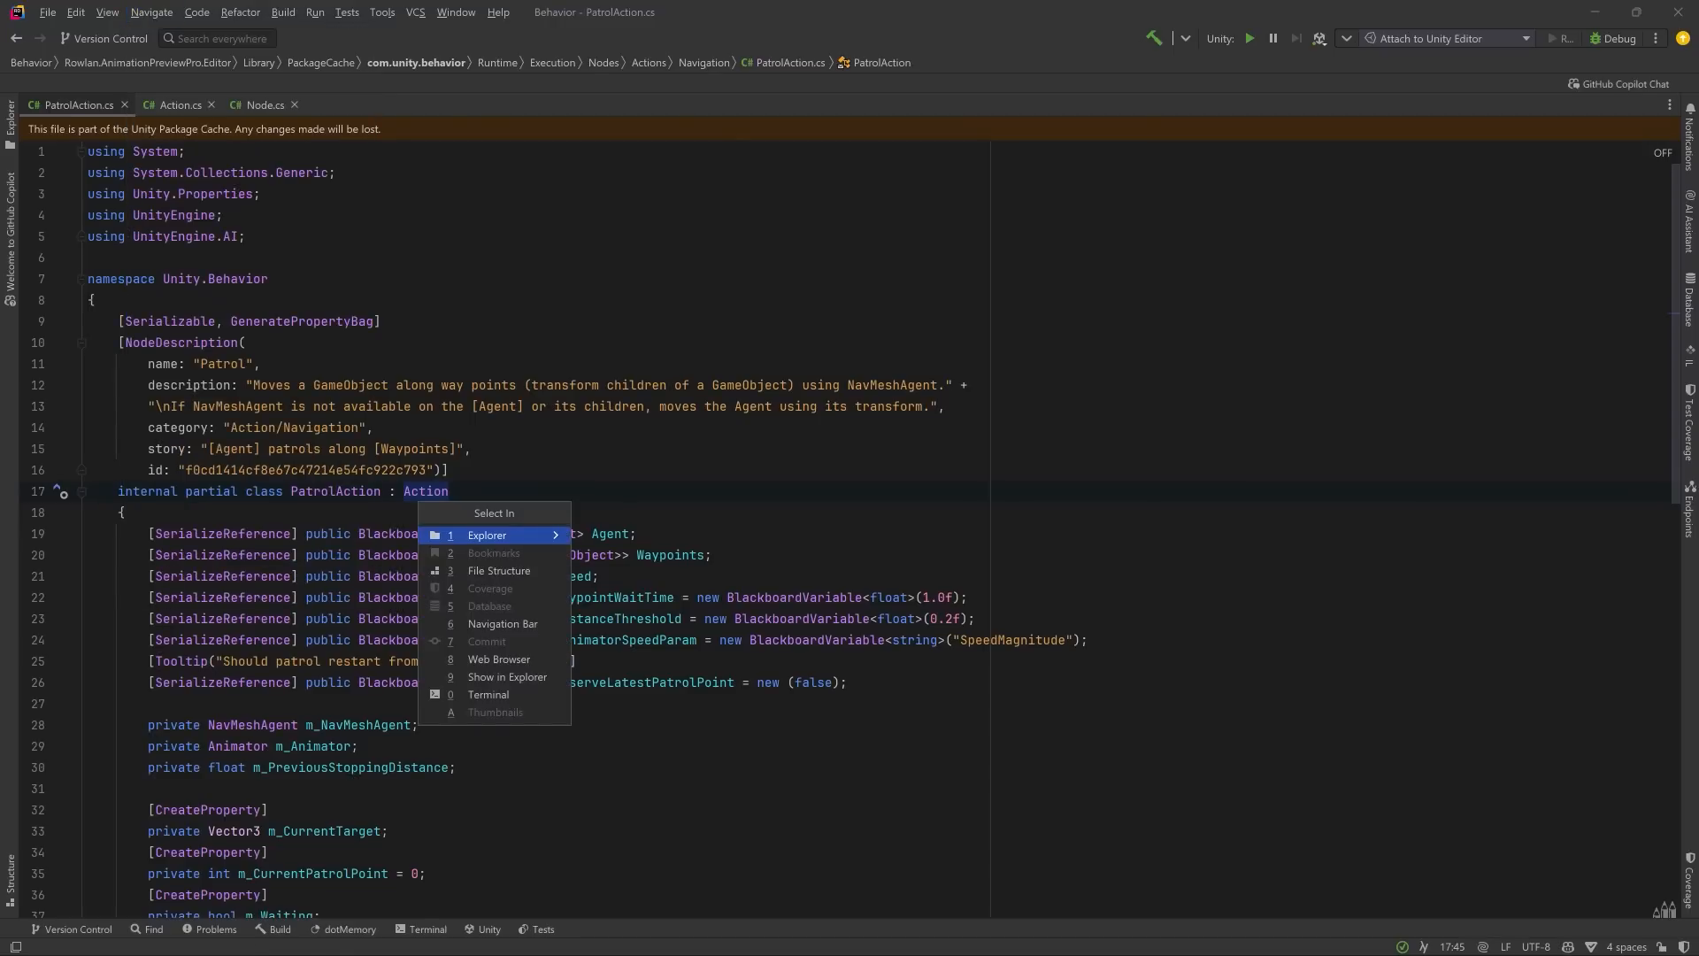
key(Return)
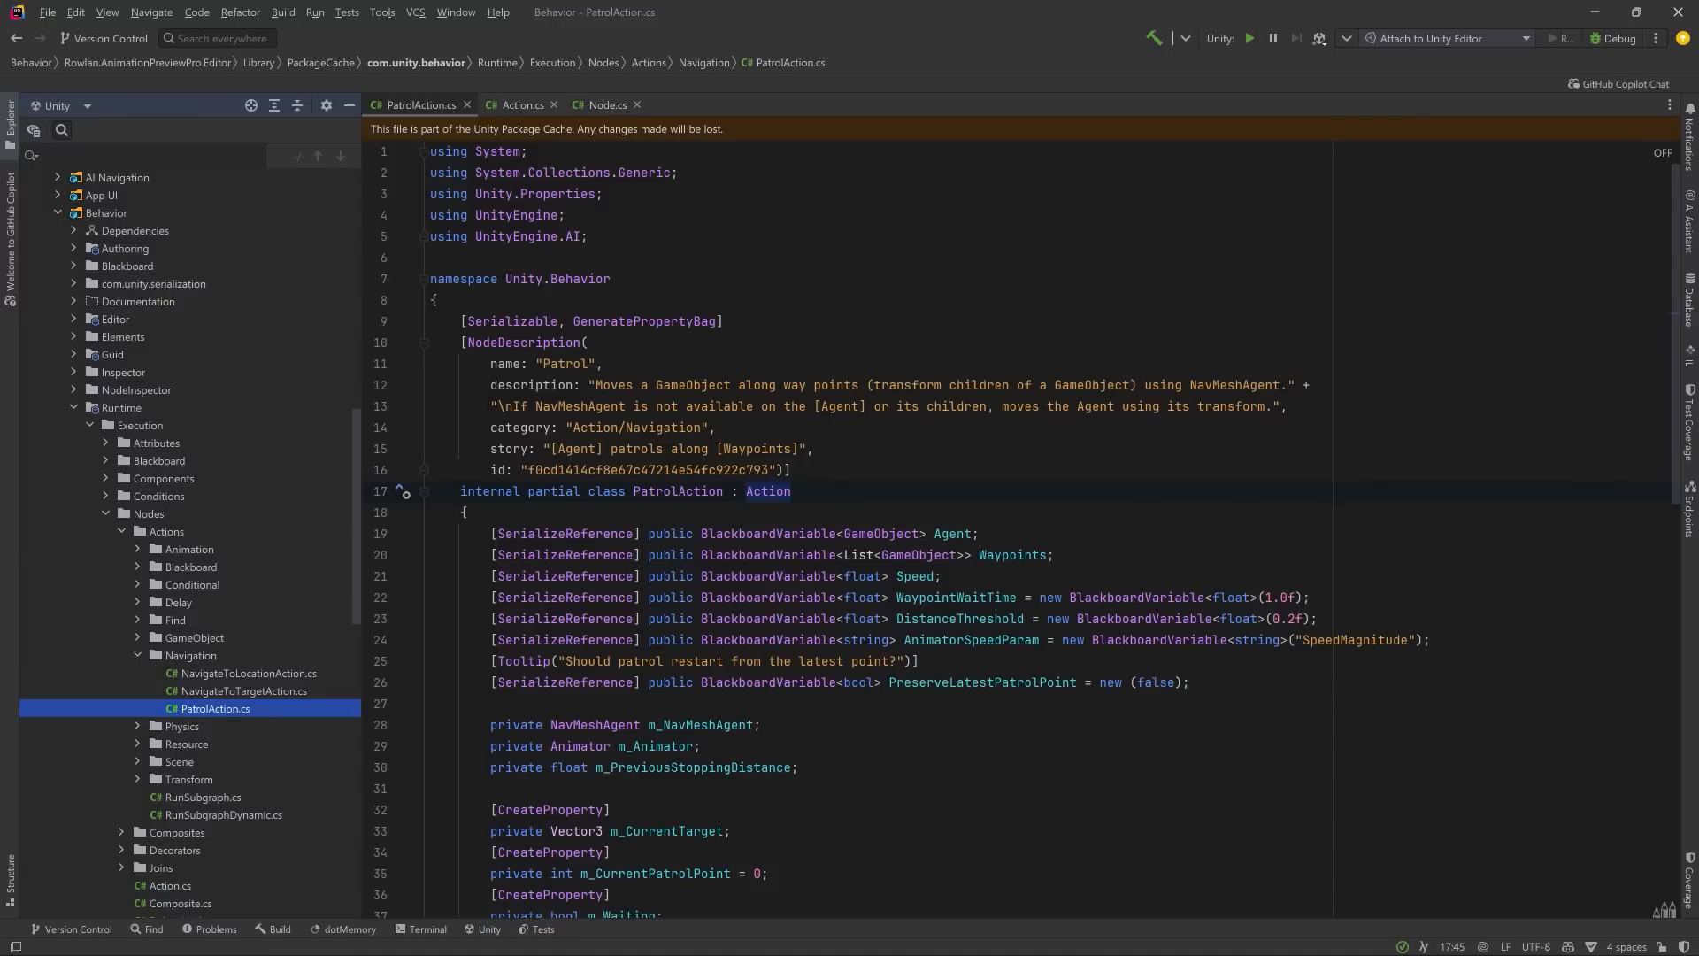
- Look through the Behavior package's Nodes folder, including Actions, Composites, Decorators and Joins, and locate Node.cs and BehaviorGraph.cs
click(148, 514)
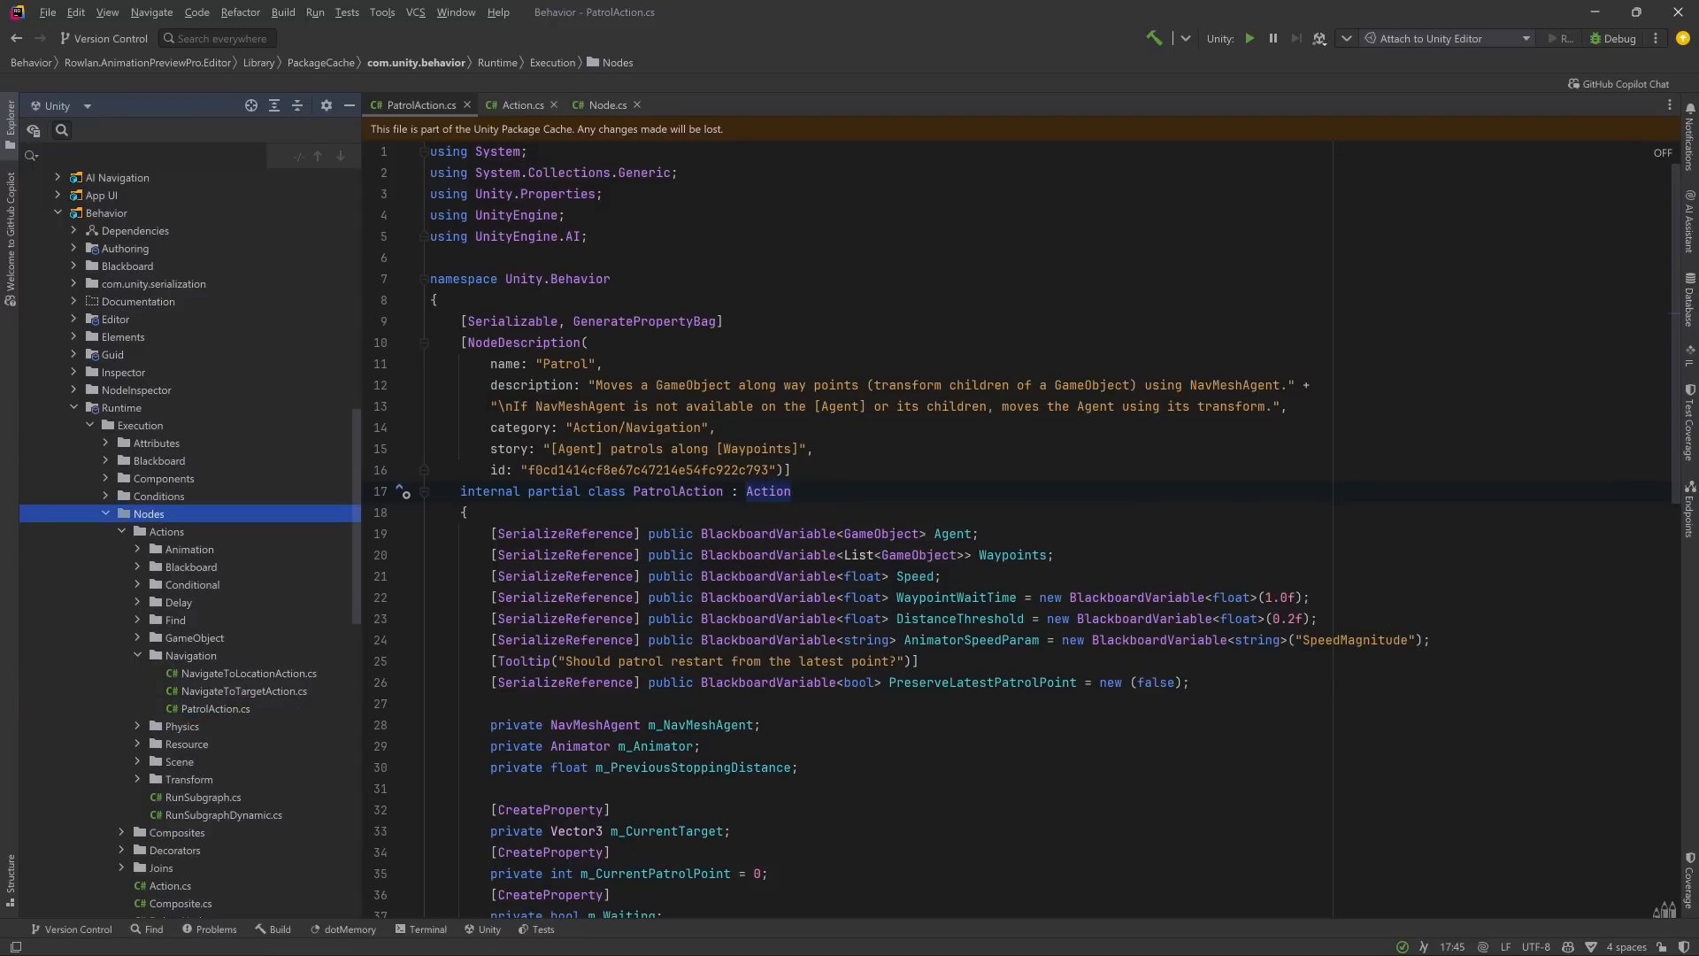
click(166, 532)
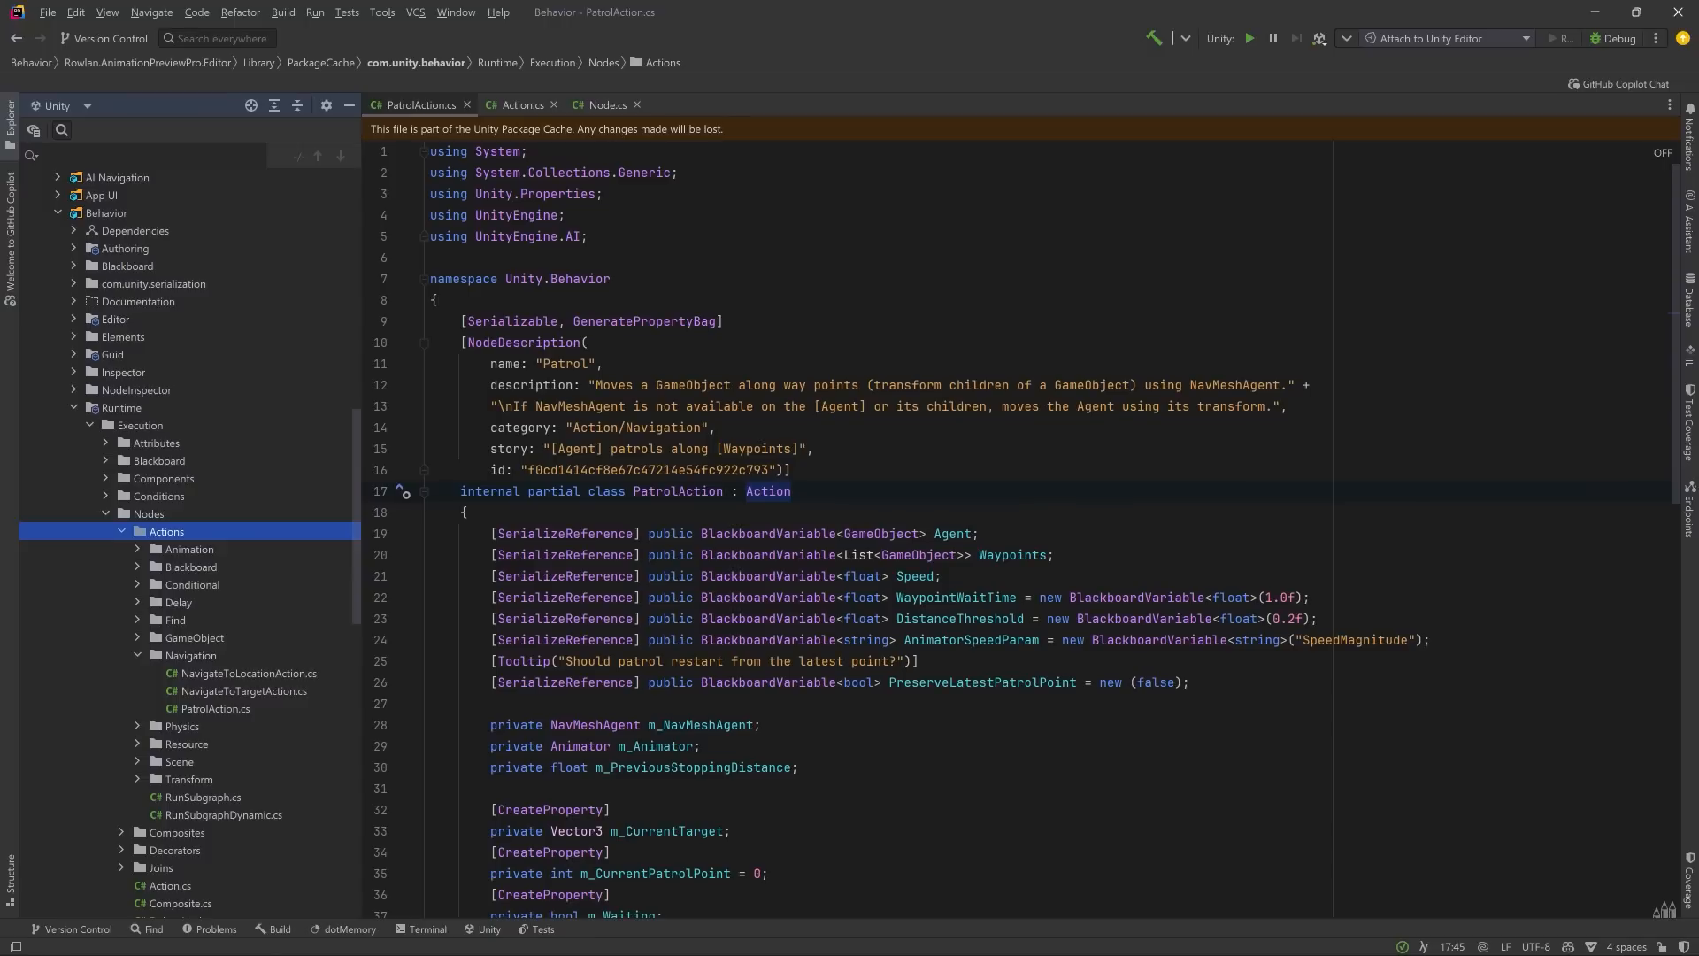
click(176, 833)
click(175, 850)
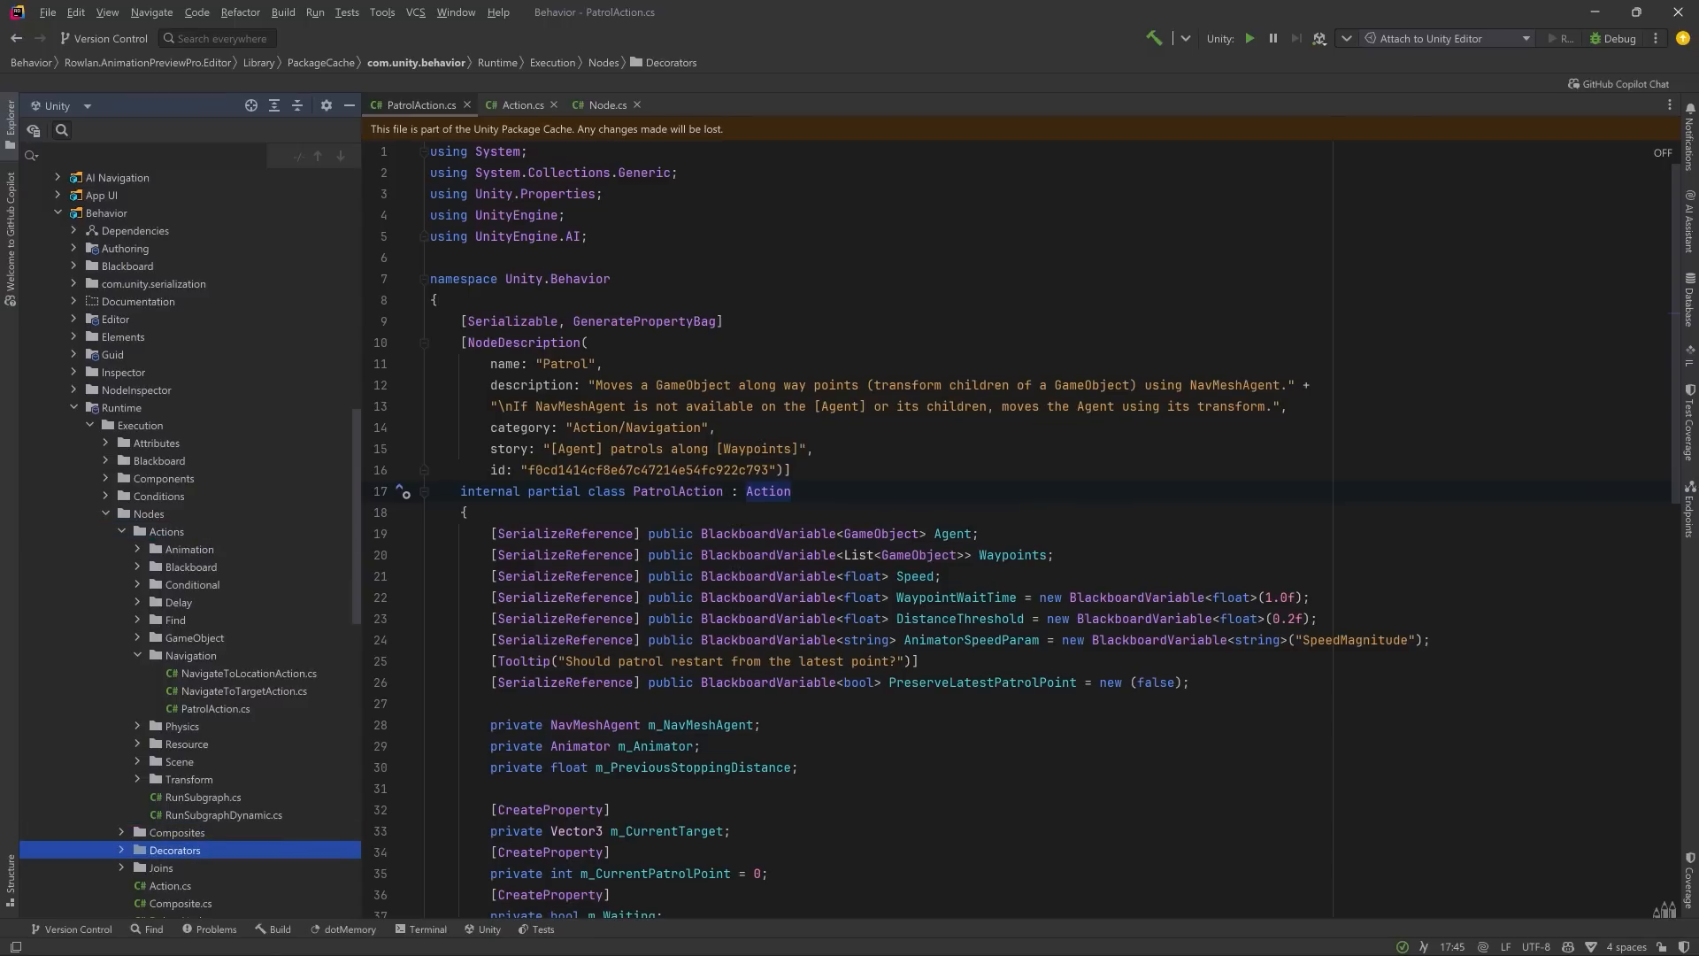
click(161, 868)
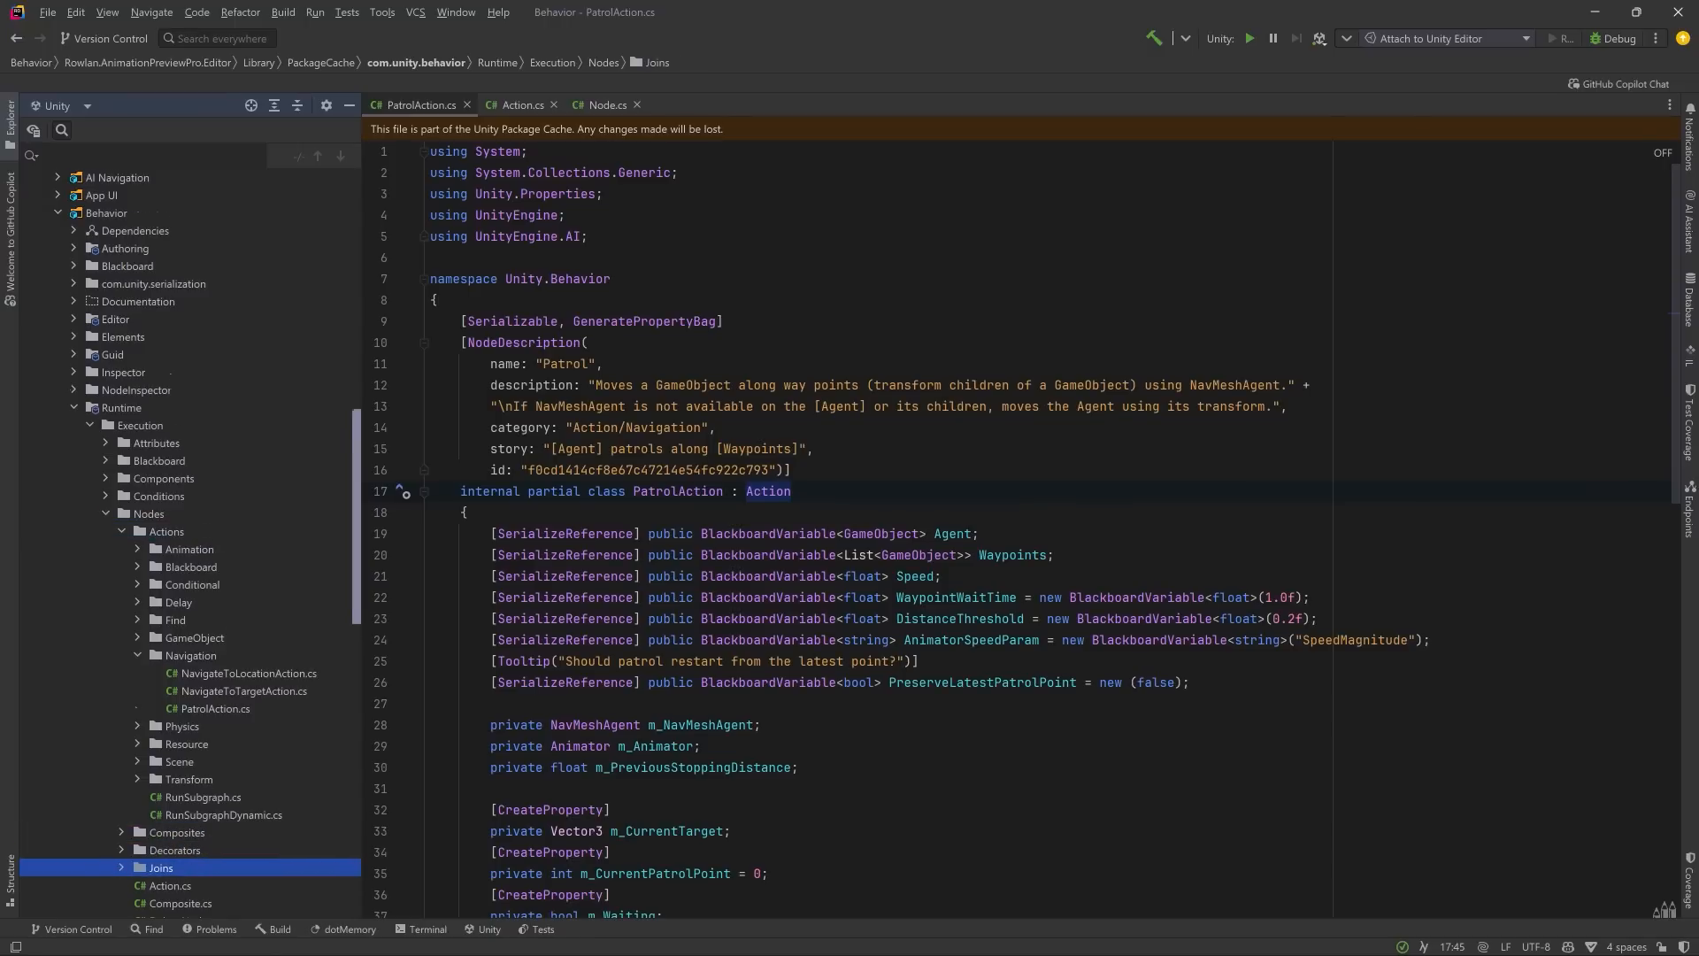
scroll(189, 544, down, 5)
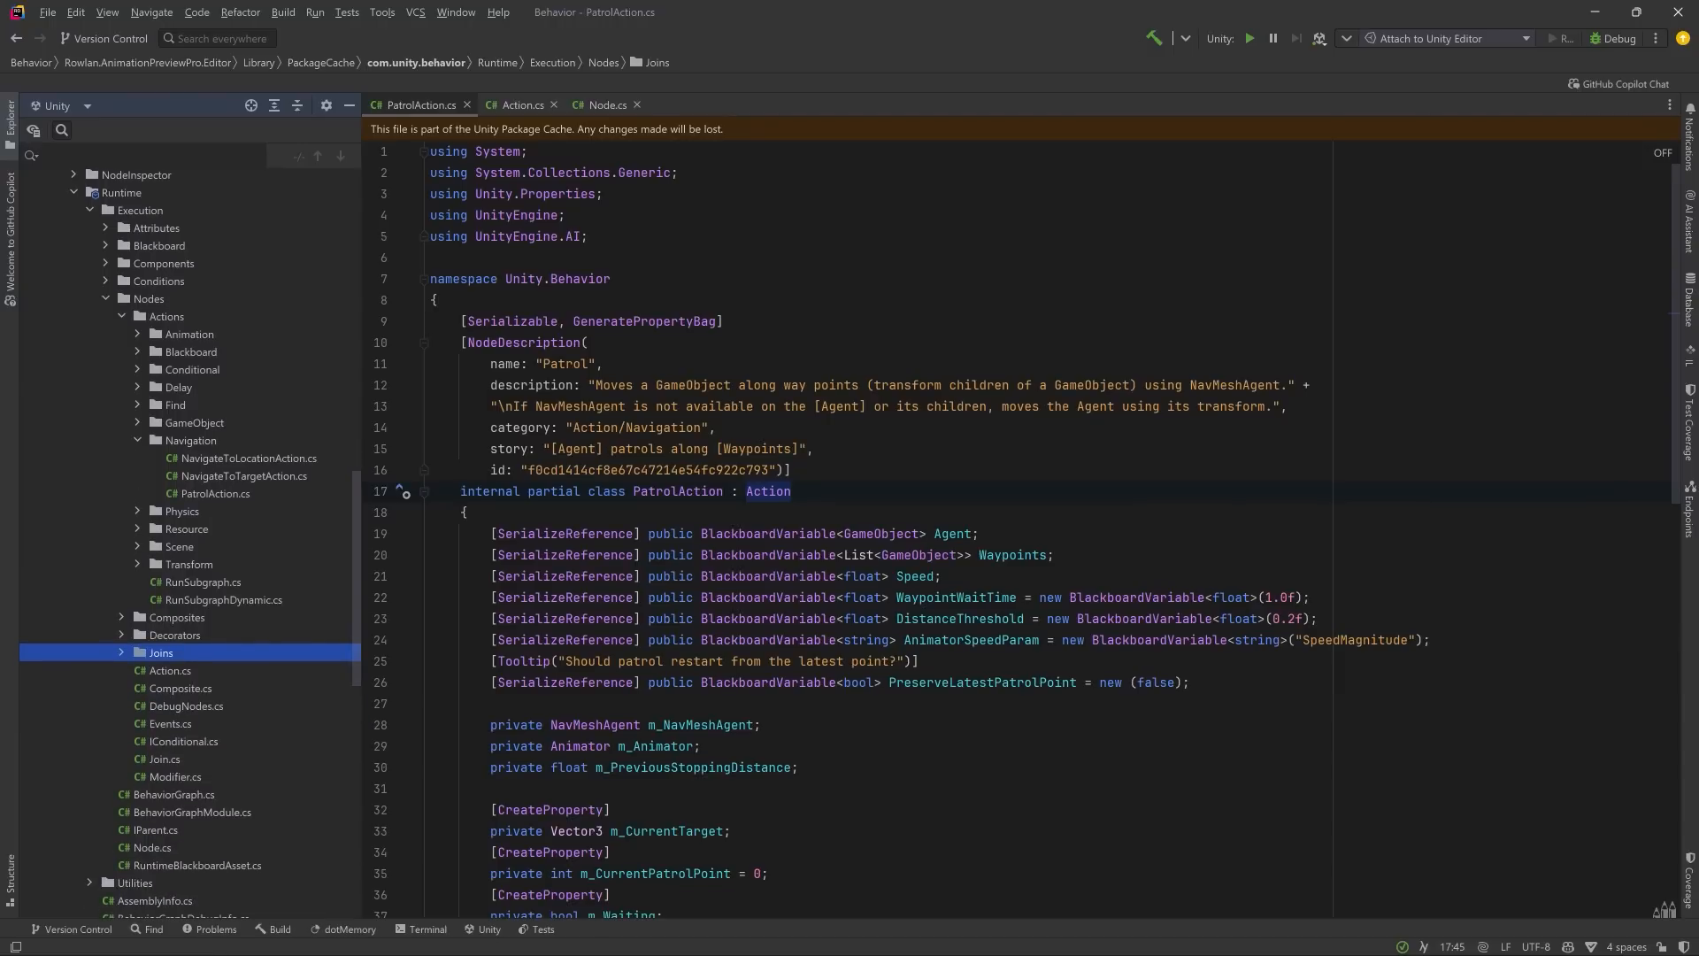
click(152, 847)
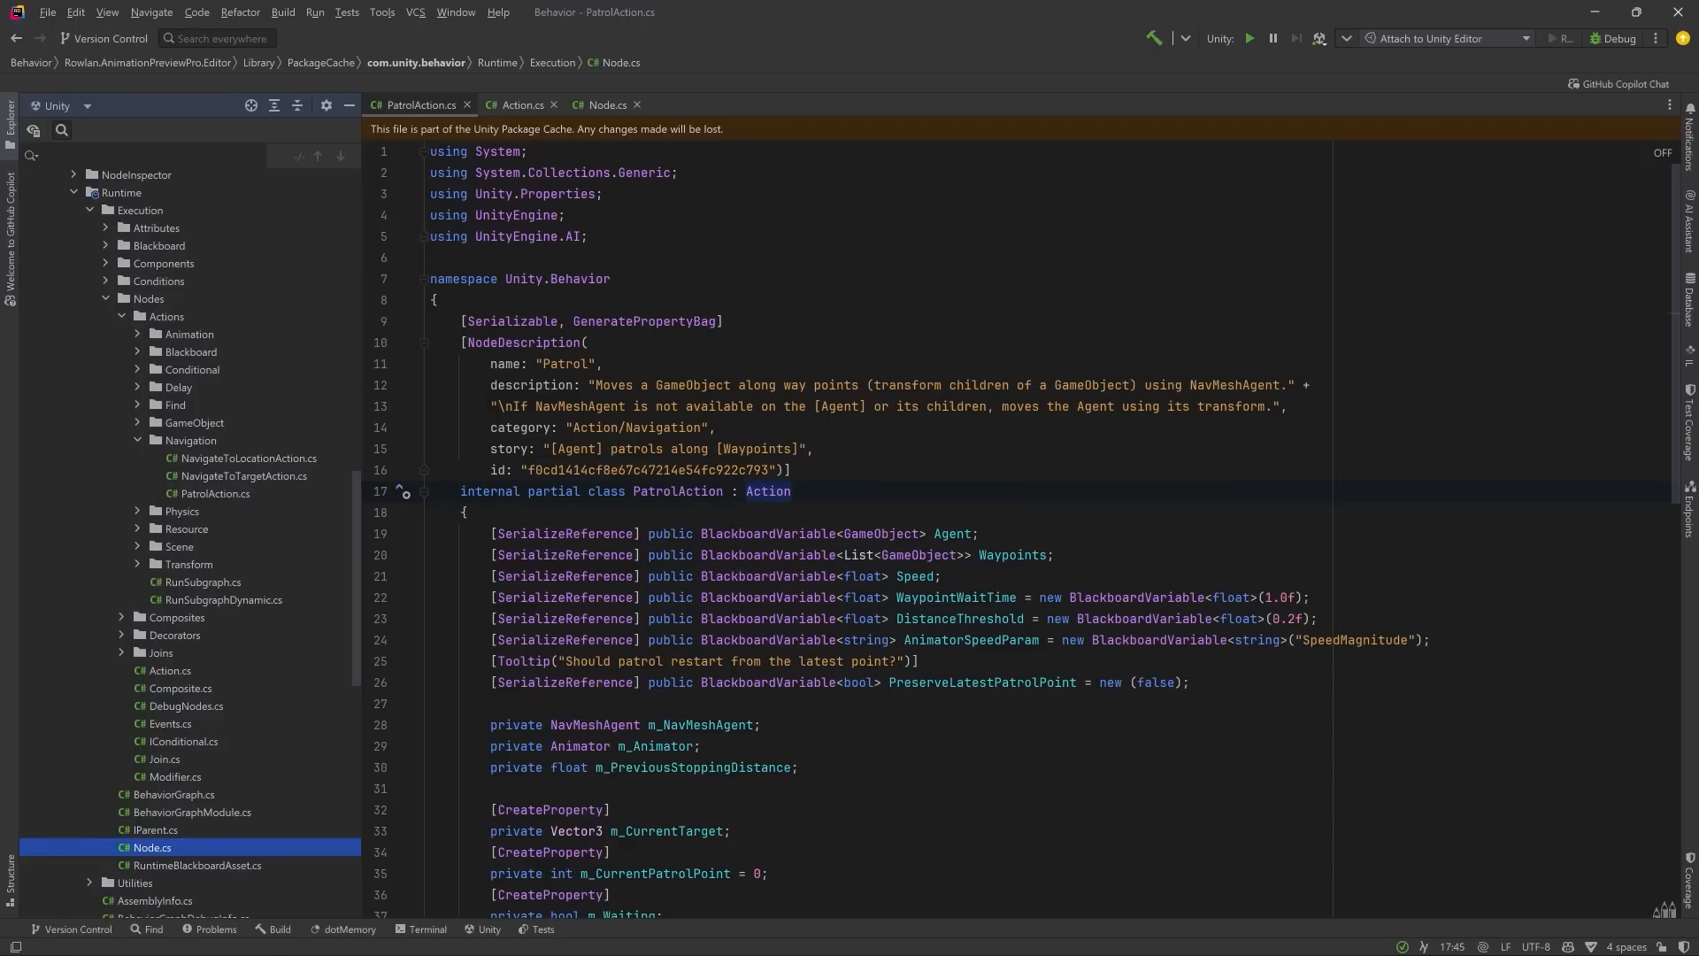
click(173, 794)
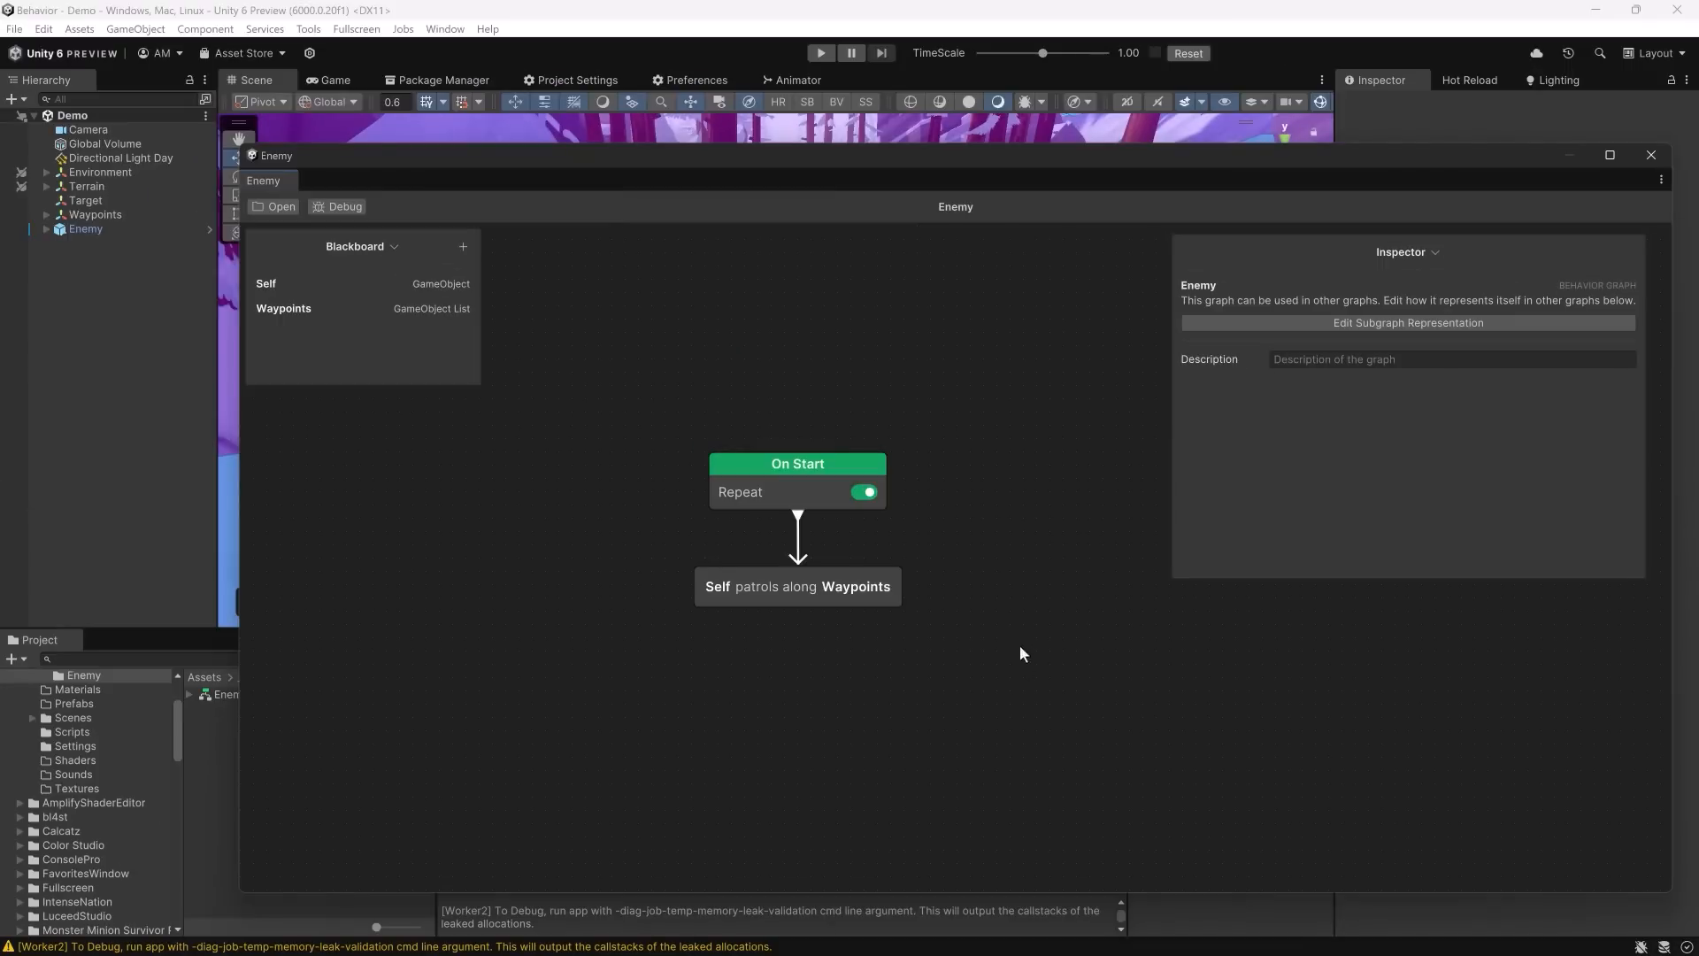
- Switch to Unity's Enemy behavior graph and add a Talk action node beside the patrol node
right_click(1019, 634)
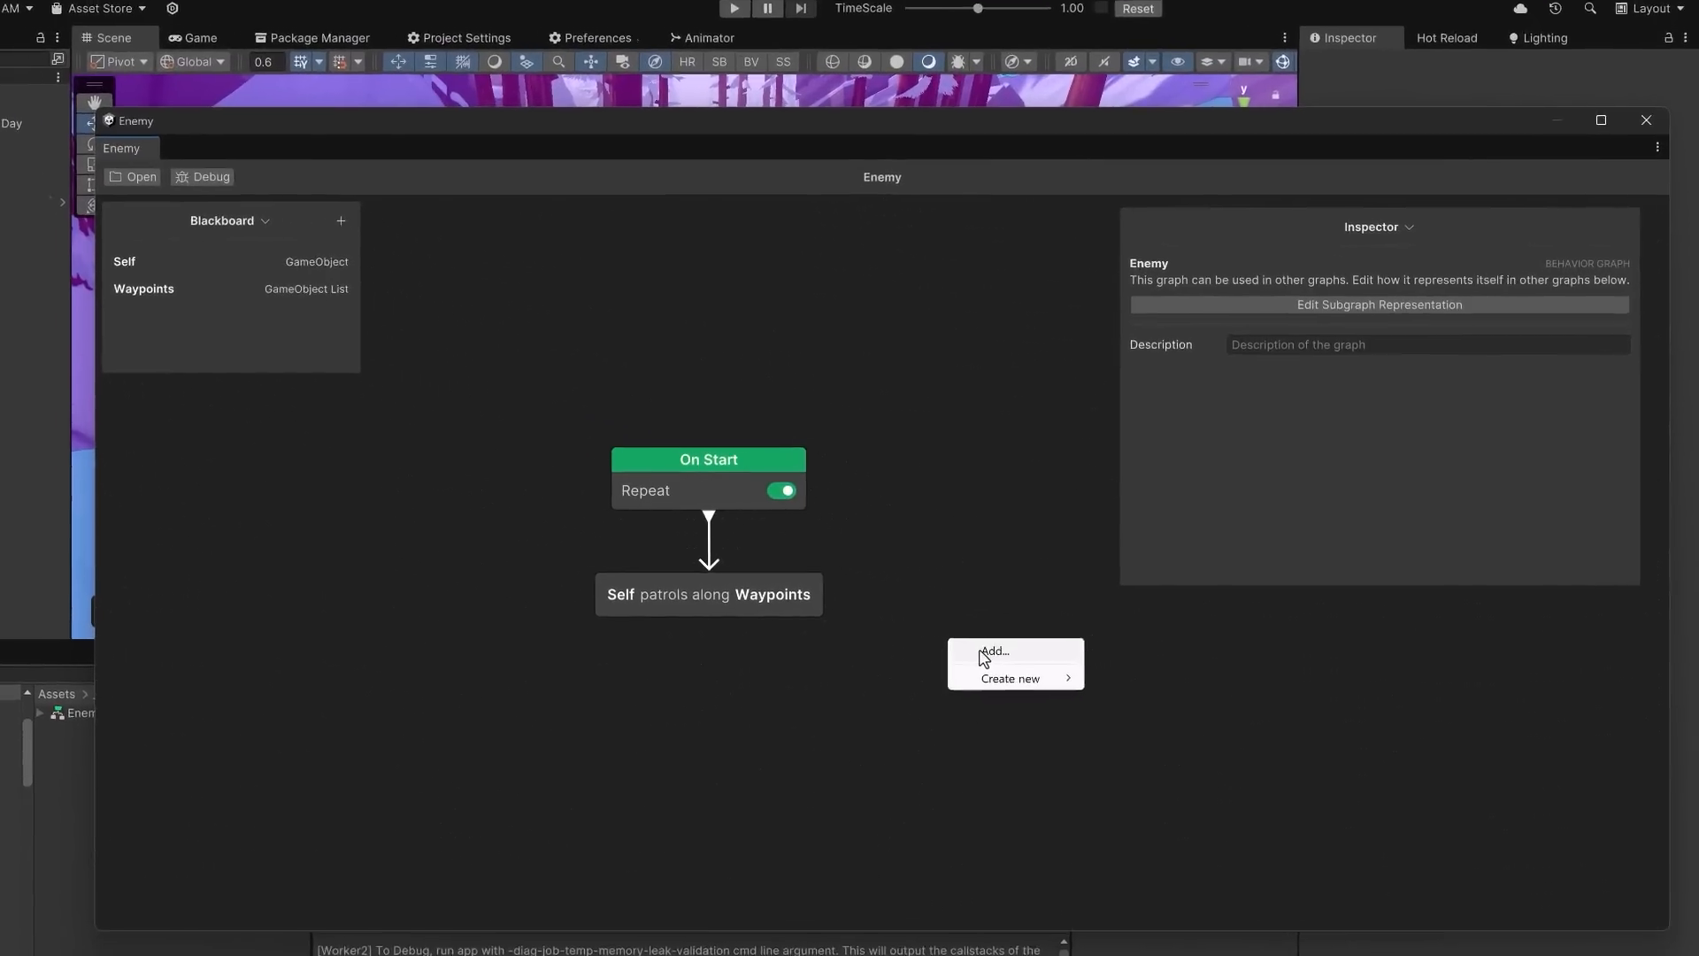
click(952, 658)
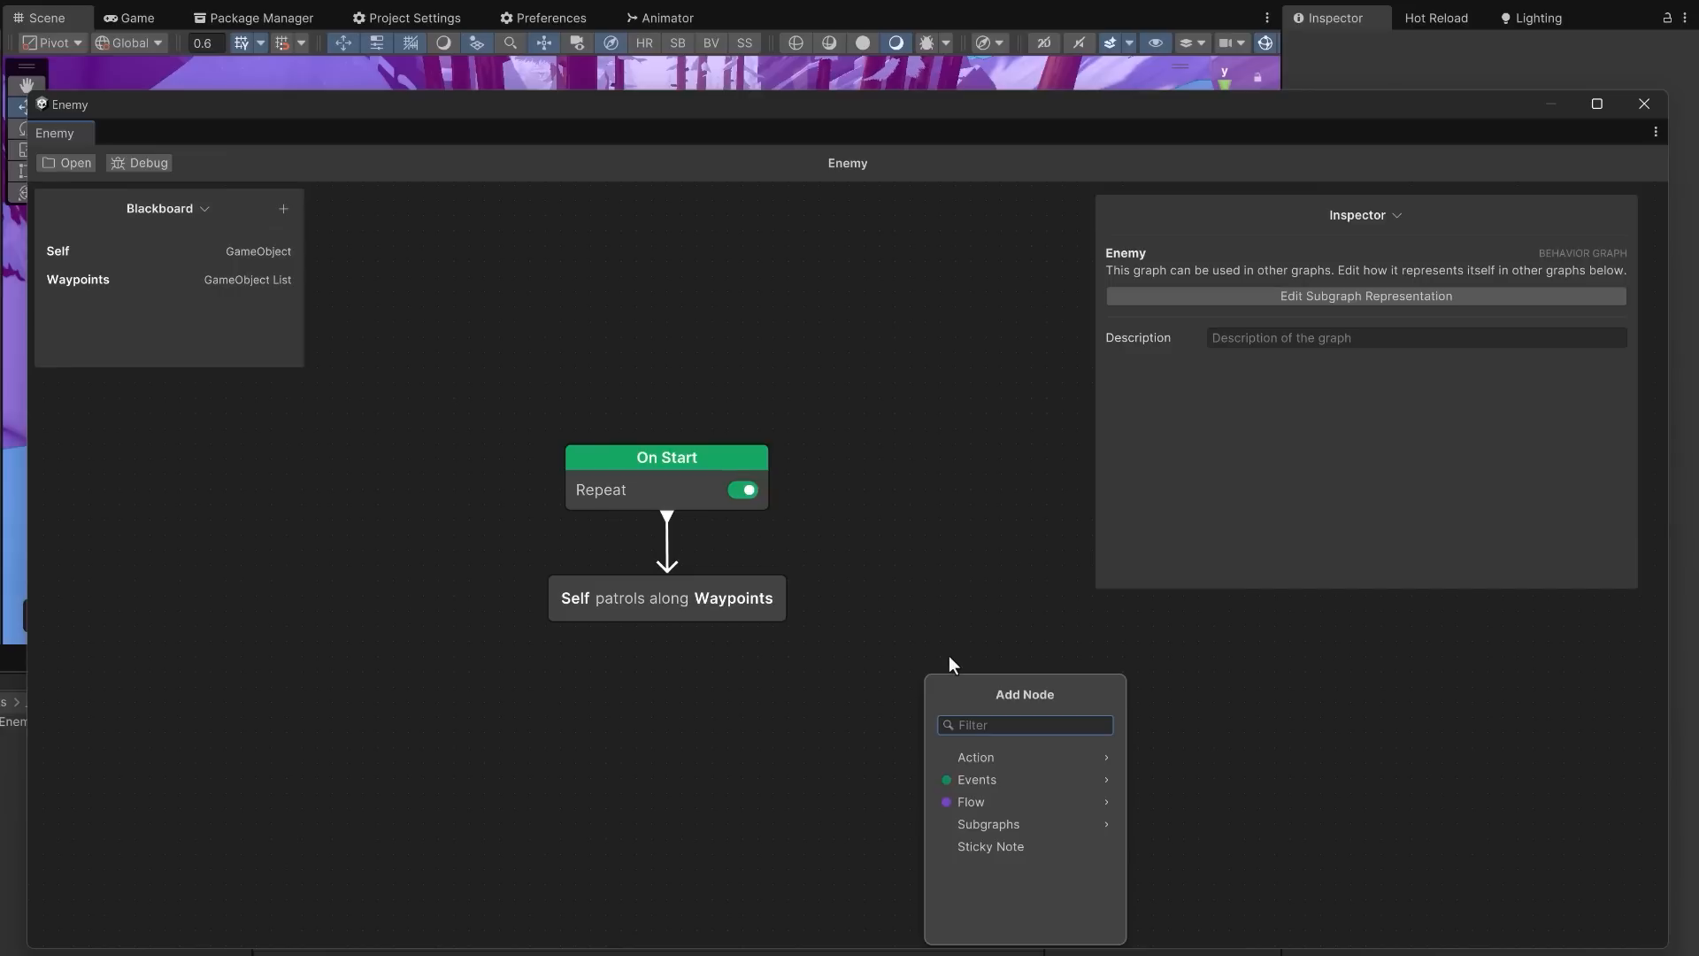
click(1011, 764)
scroll(999, 850, down, 6)
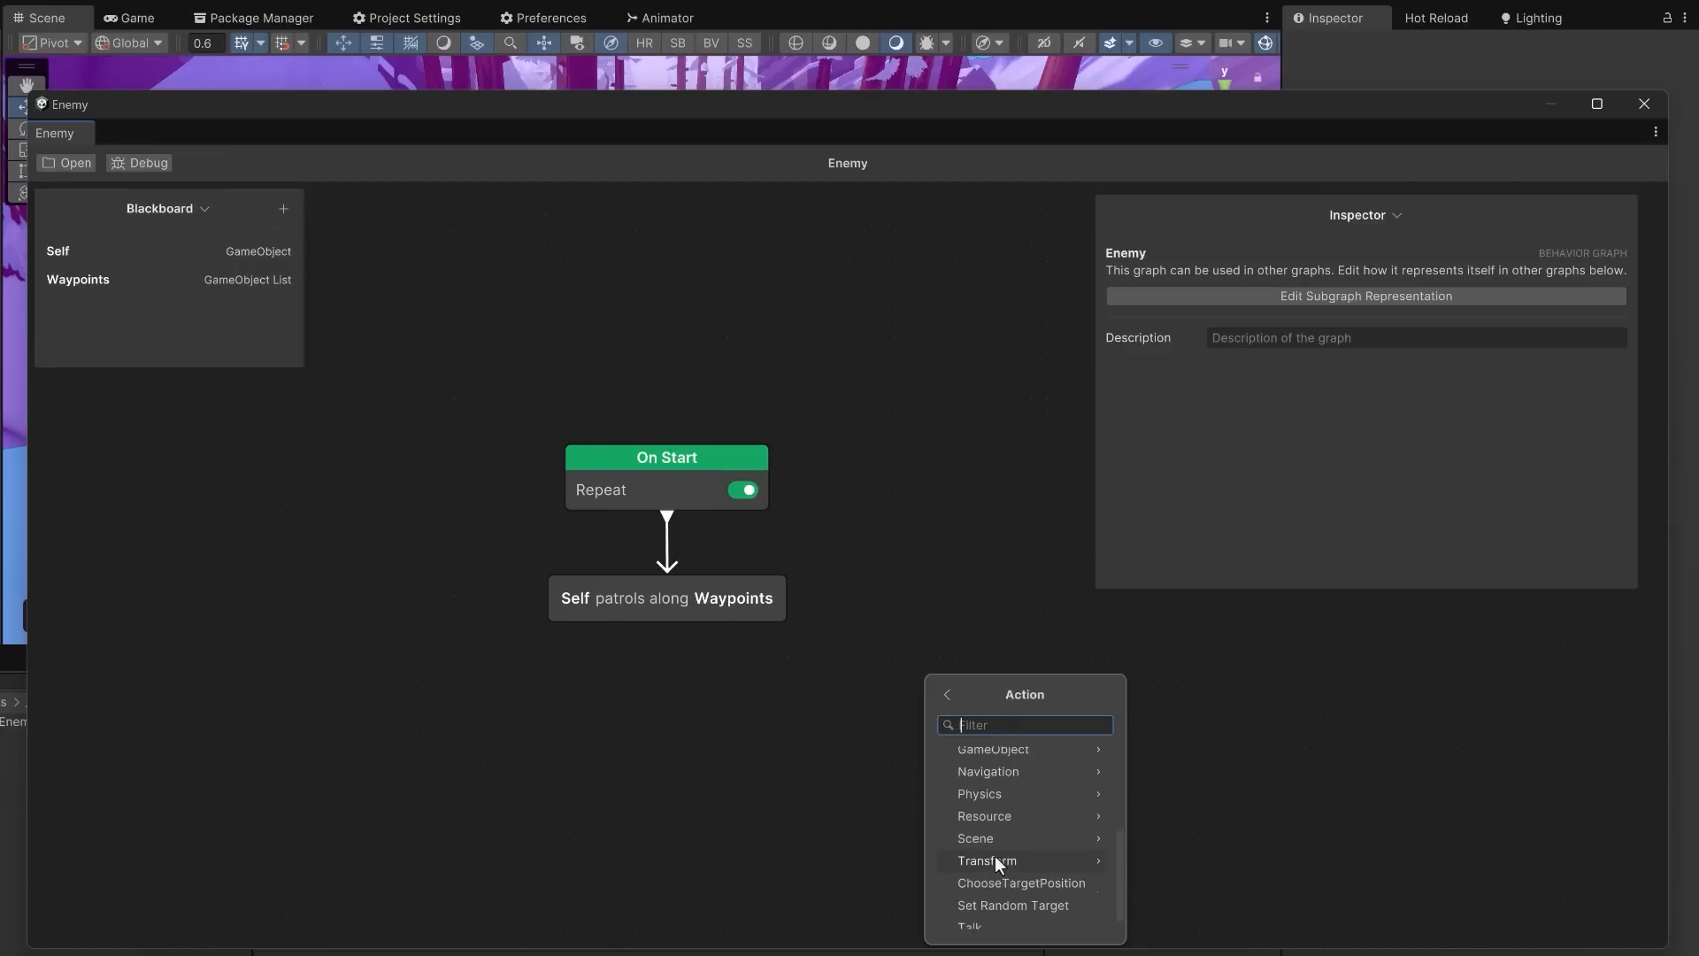
click(1028, 919)
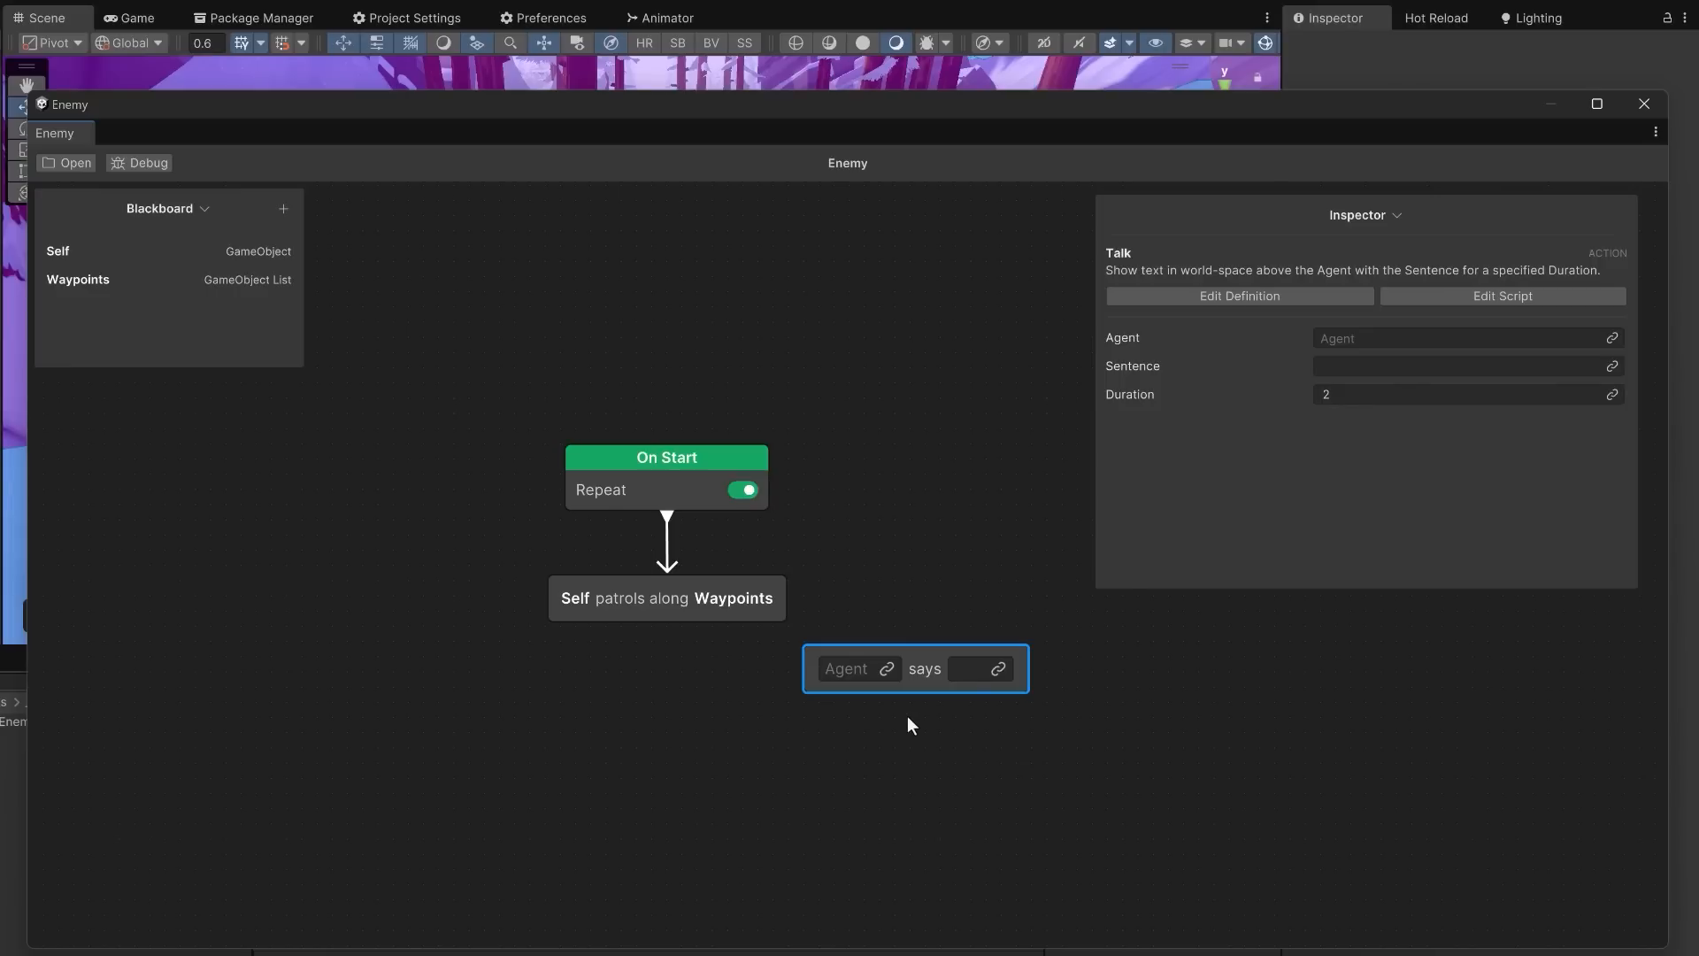
- Link the Talk node's agent to Self with the sentence "Here I go!" and stack it above the patrol node
click(887, 668)
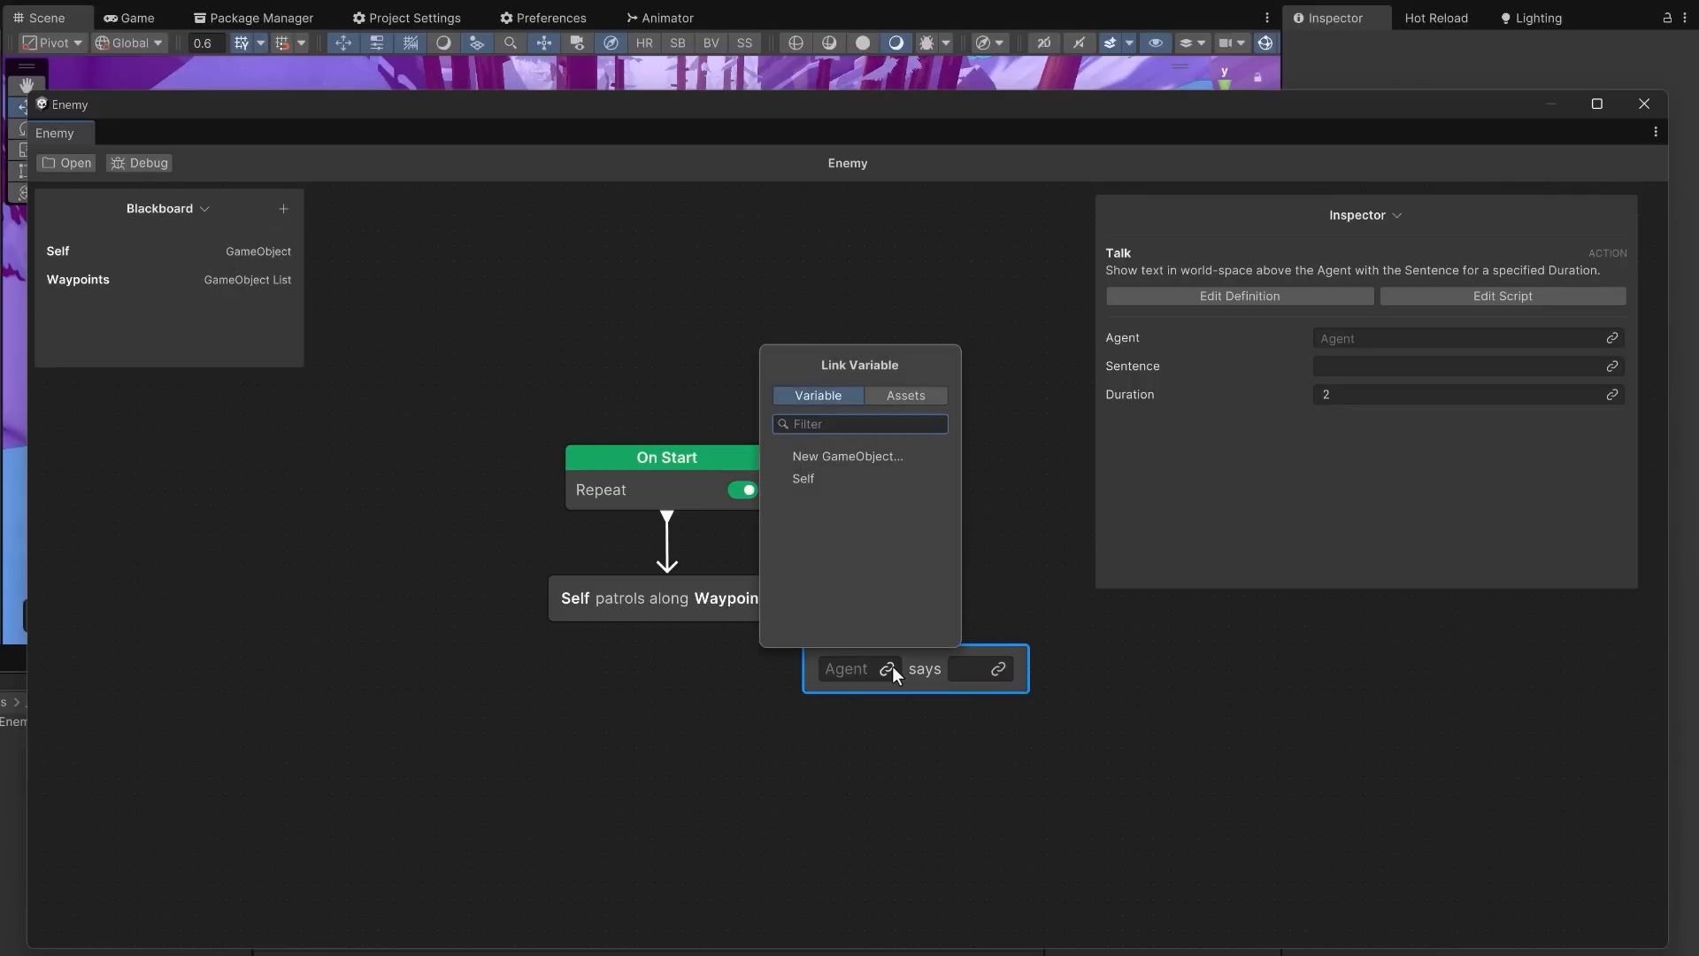
click(839, 479)
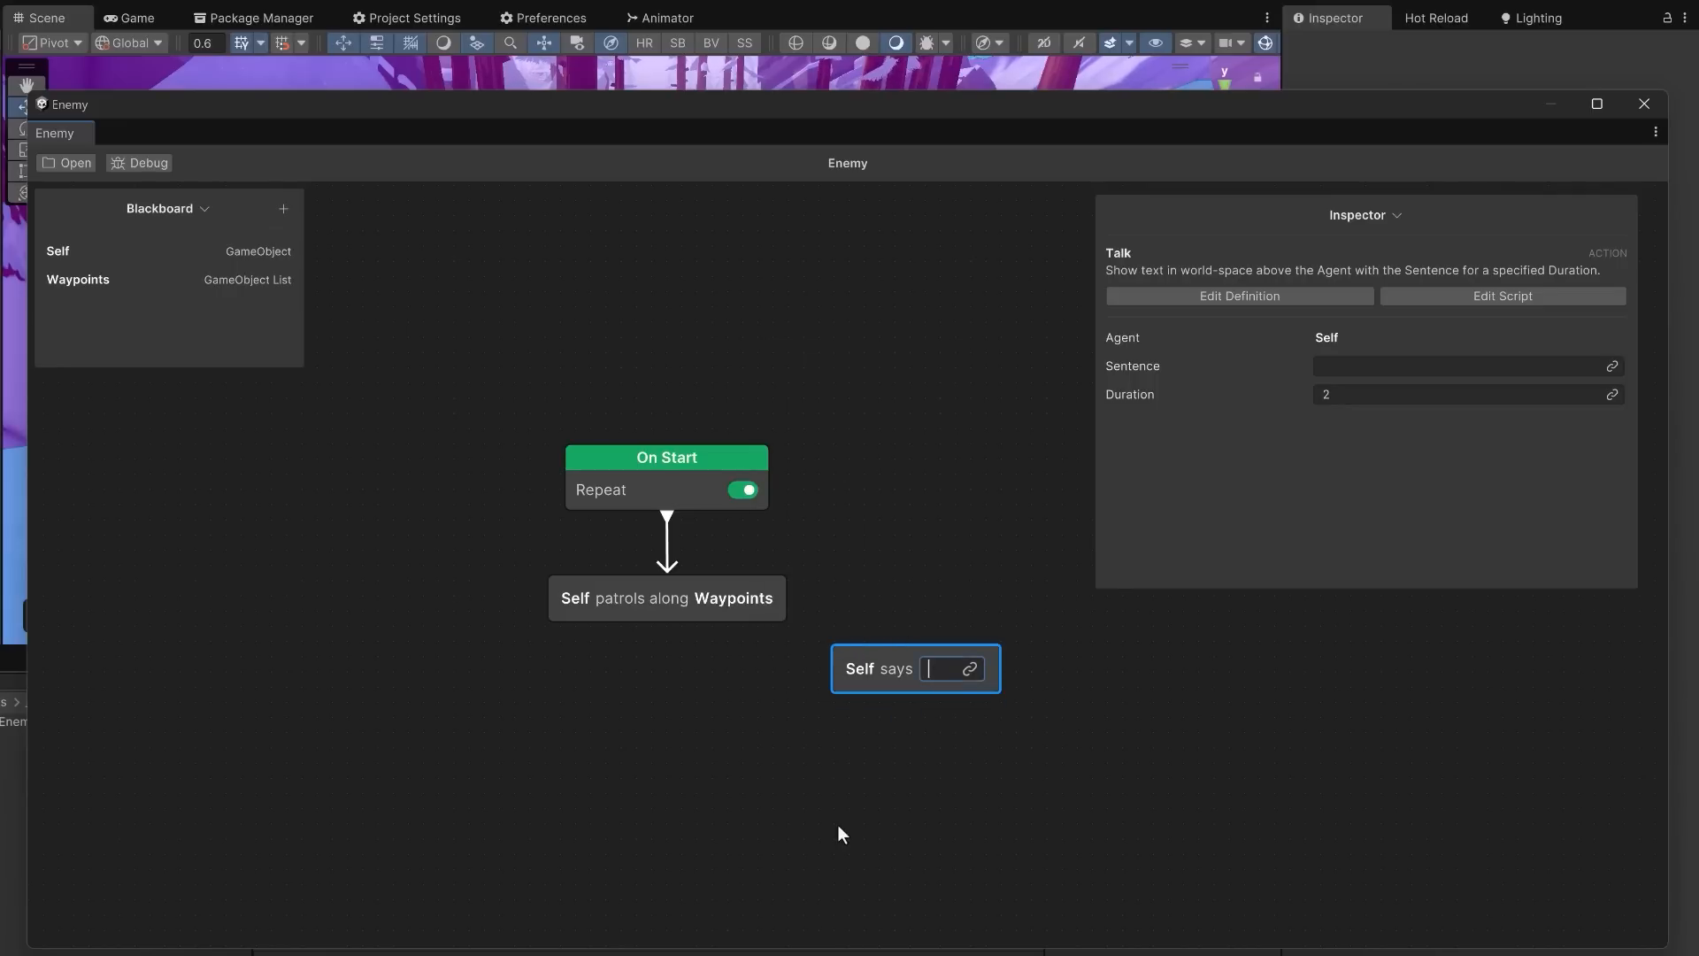
text(Here I go!)
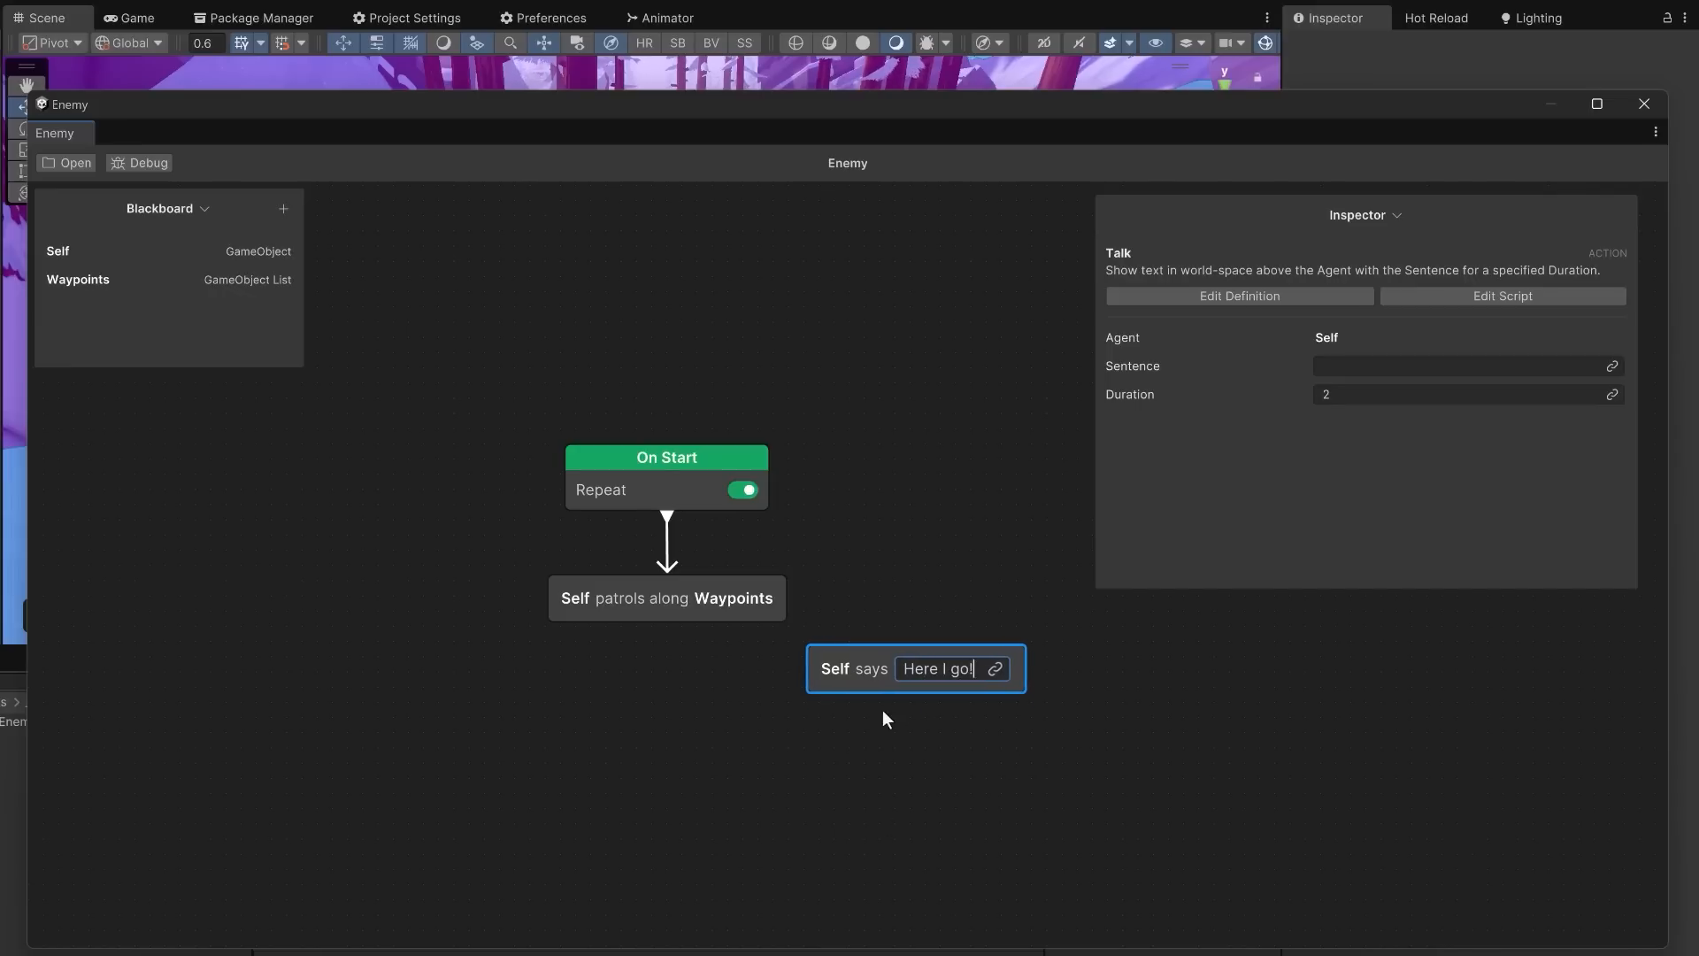
drag(839, 665, 693, 586)
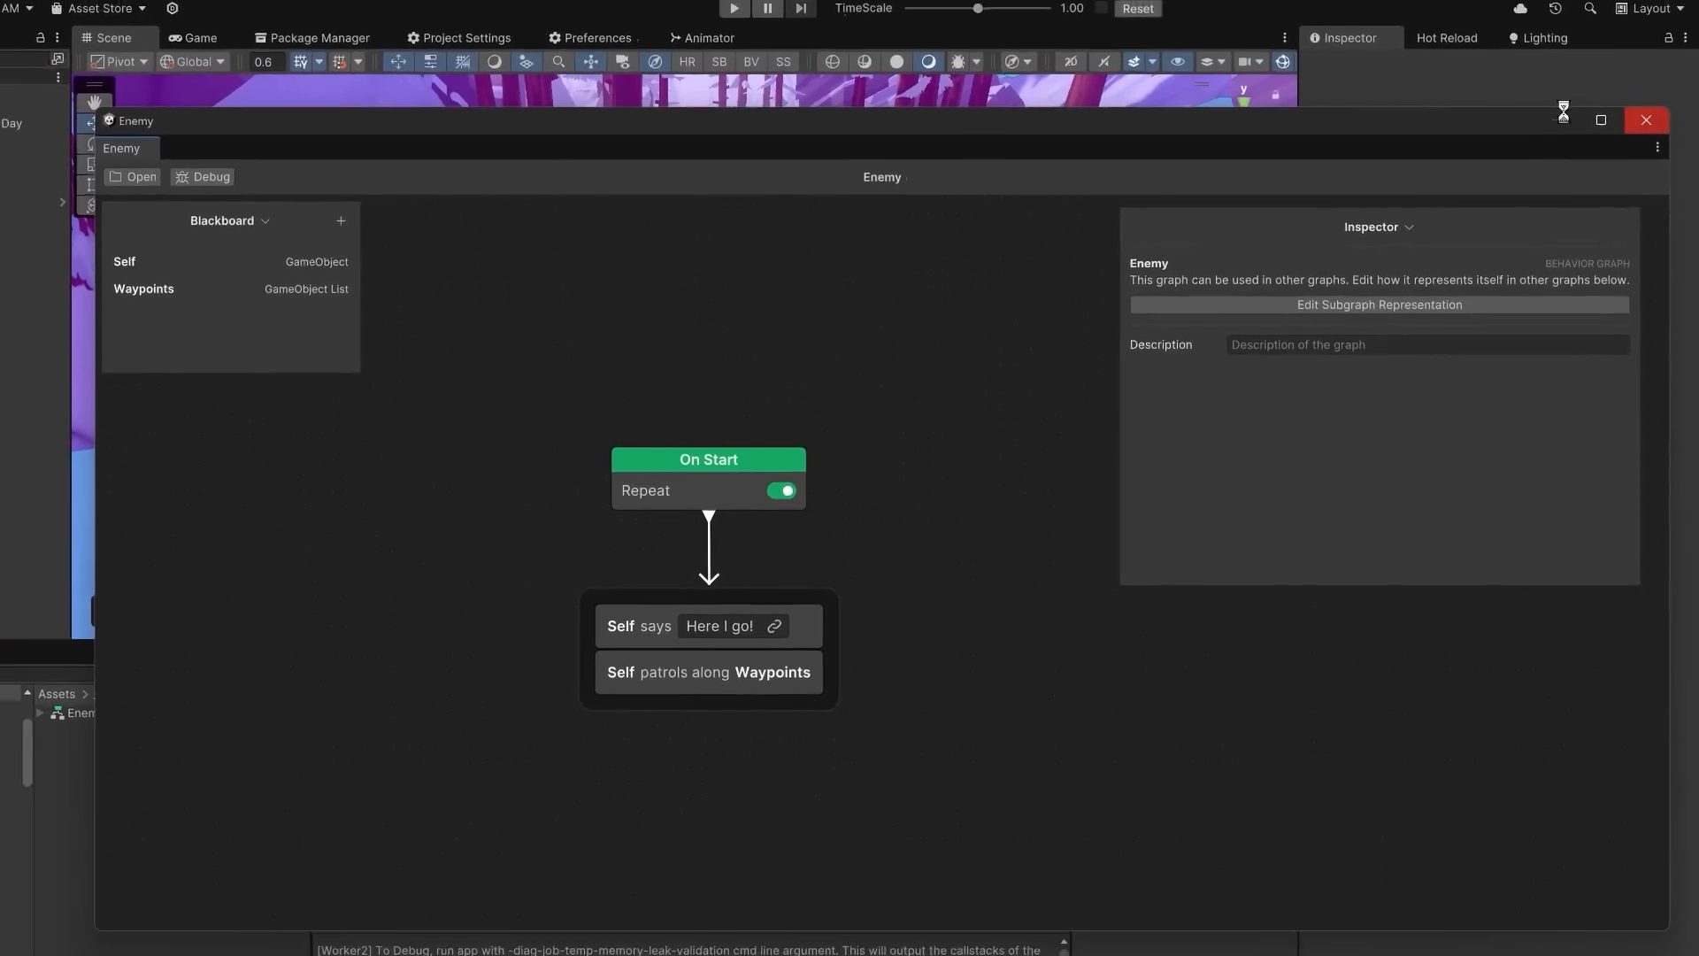
- Close the Enemy graph window and play the scene in the Game view to test the Talk action
click(1564, 112)
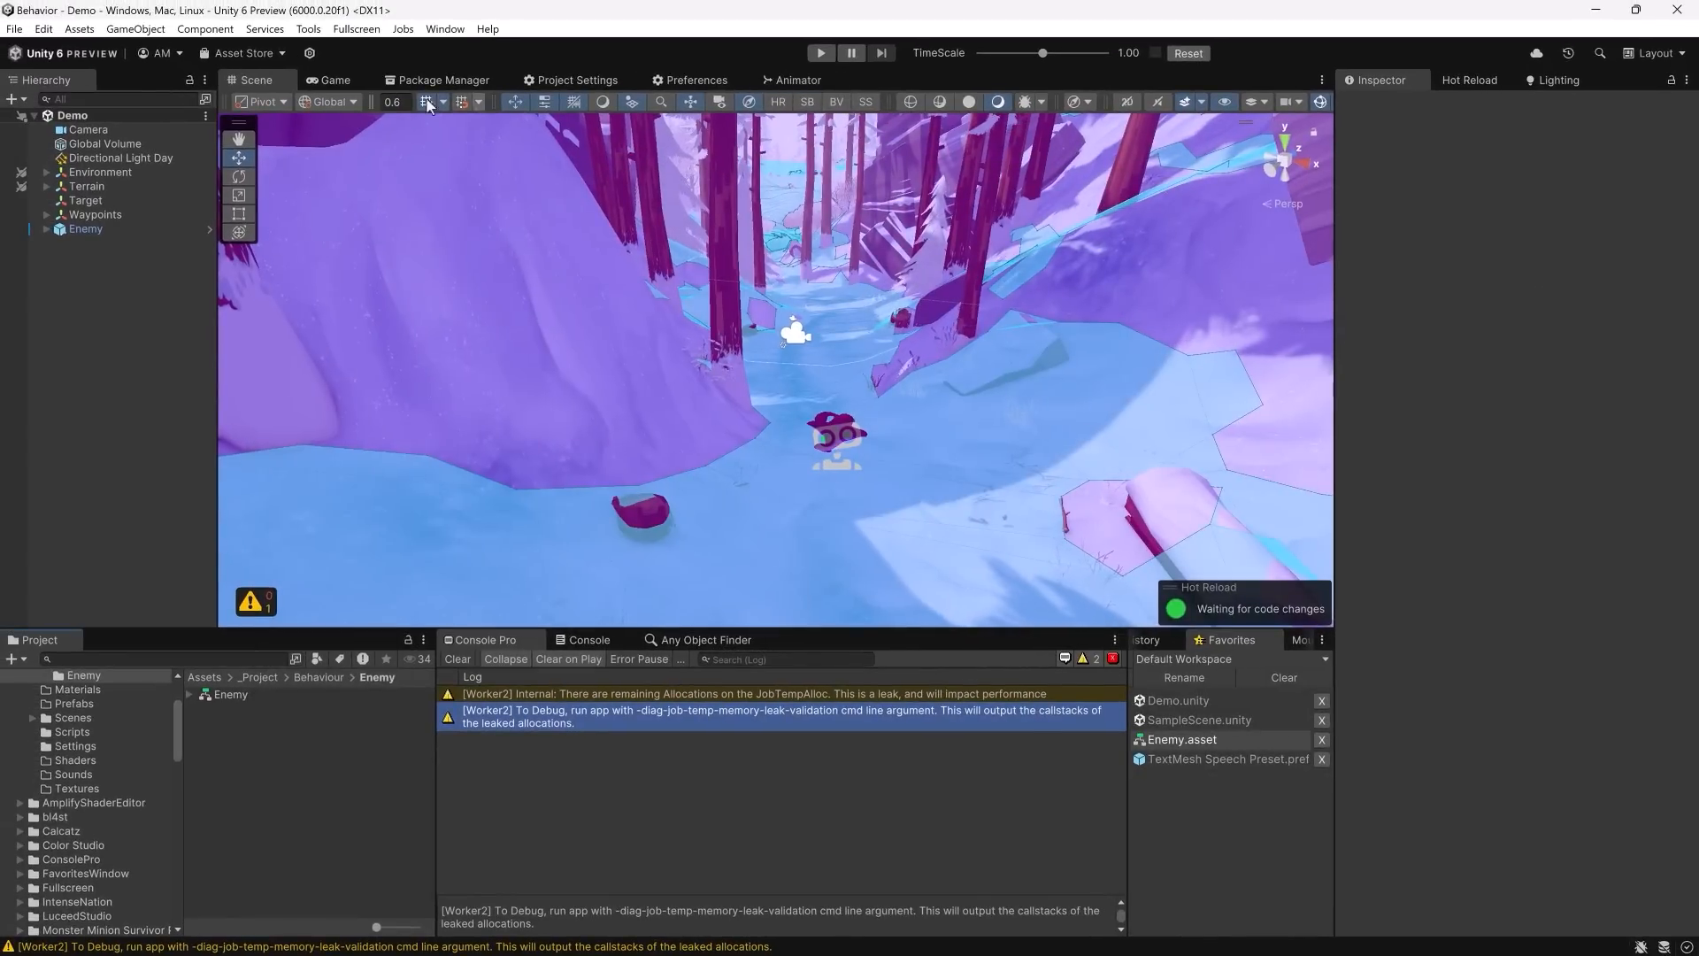
click(334, 81)
click(820, 53)
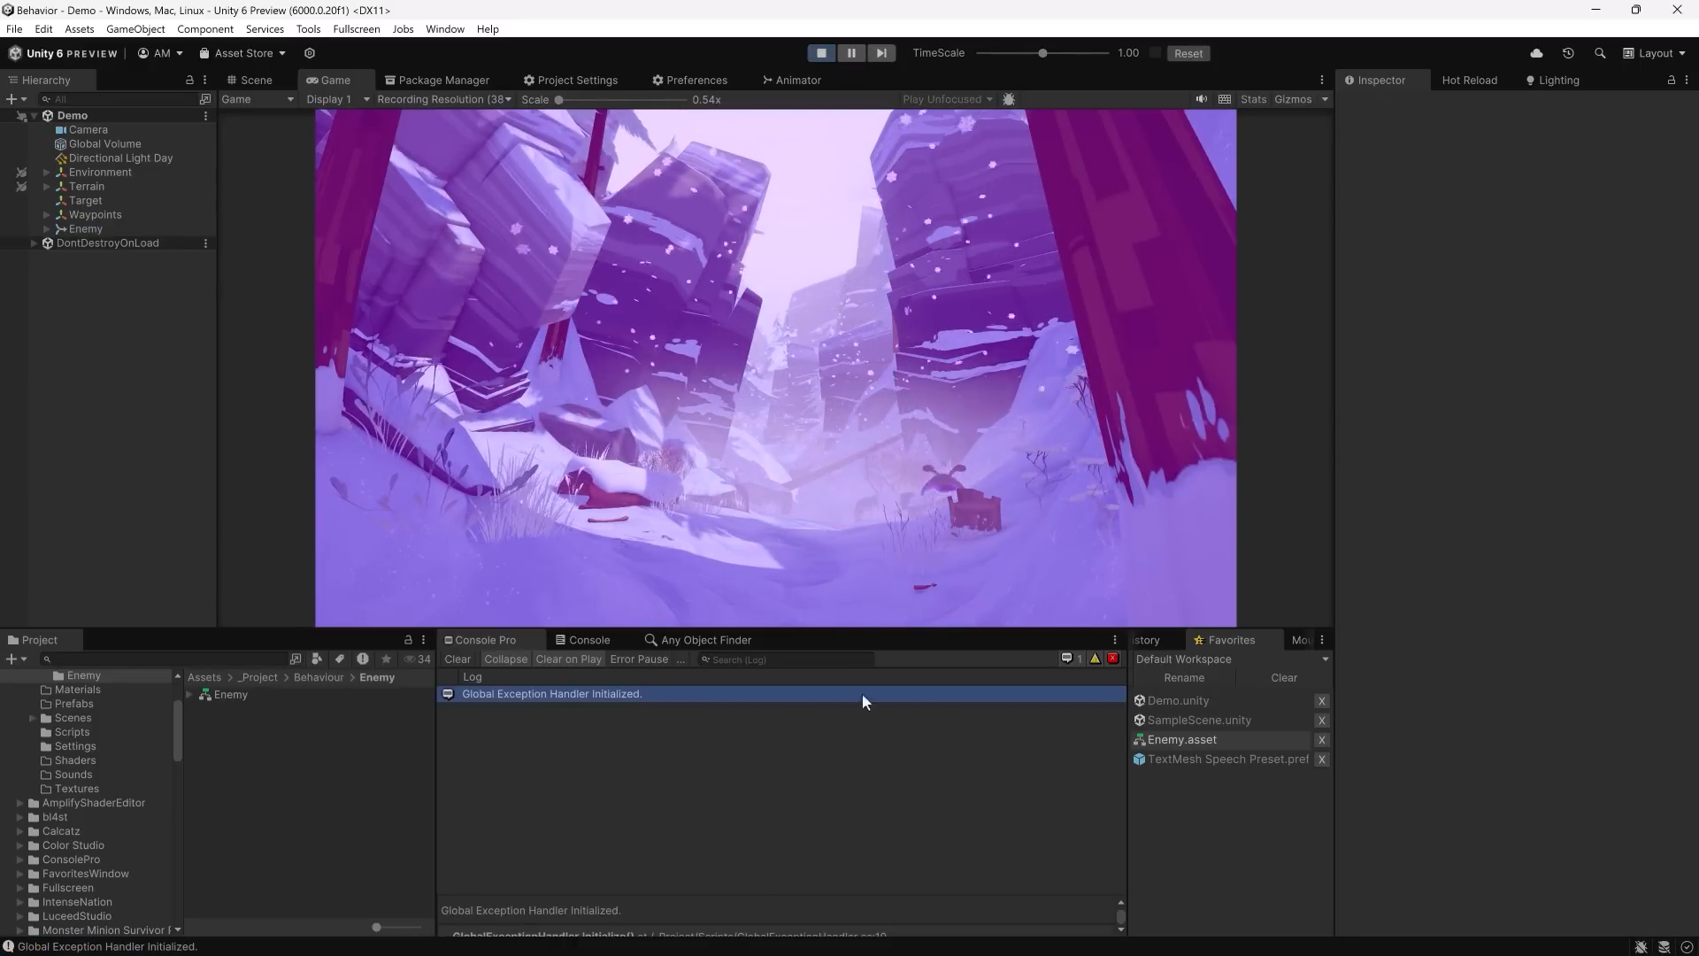
- Review the TextMesh Speech Preset prefab's TextMeshPro text settings during the test run, and stop playing the scene
click(1169, 761)
click(279, 703)
click(259, 695)
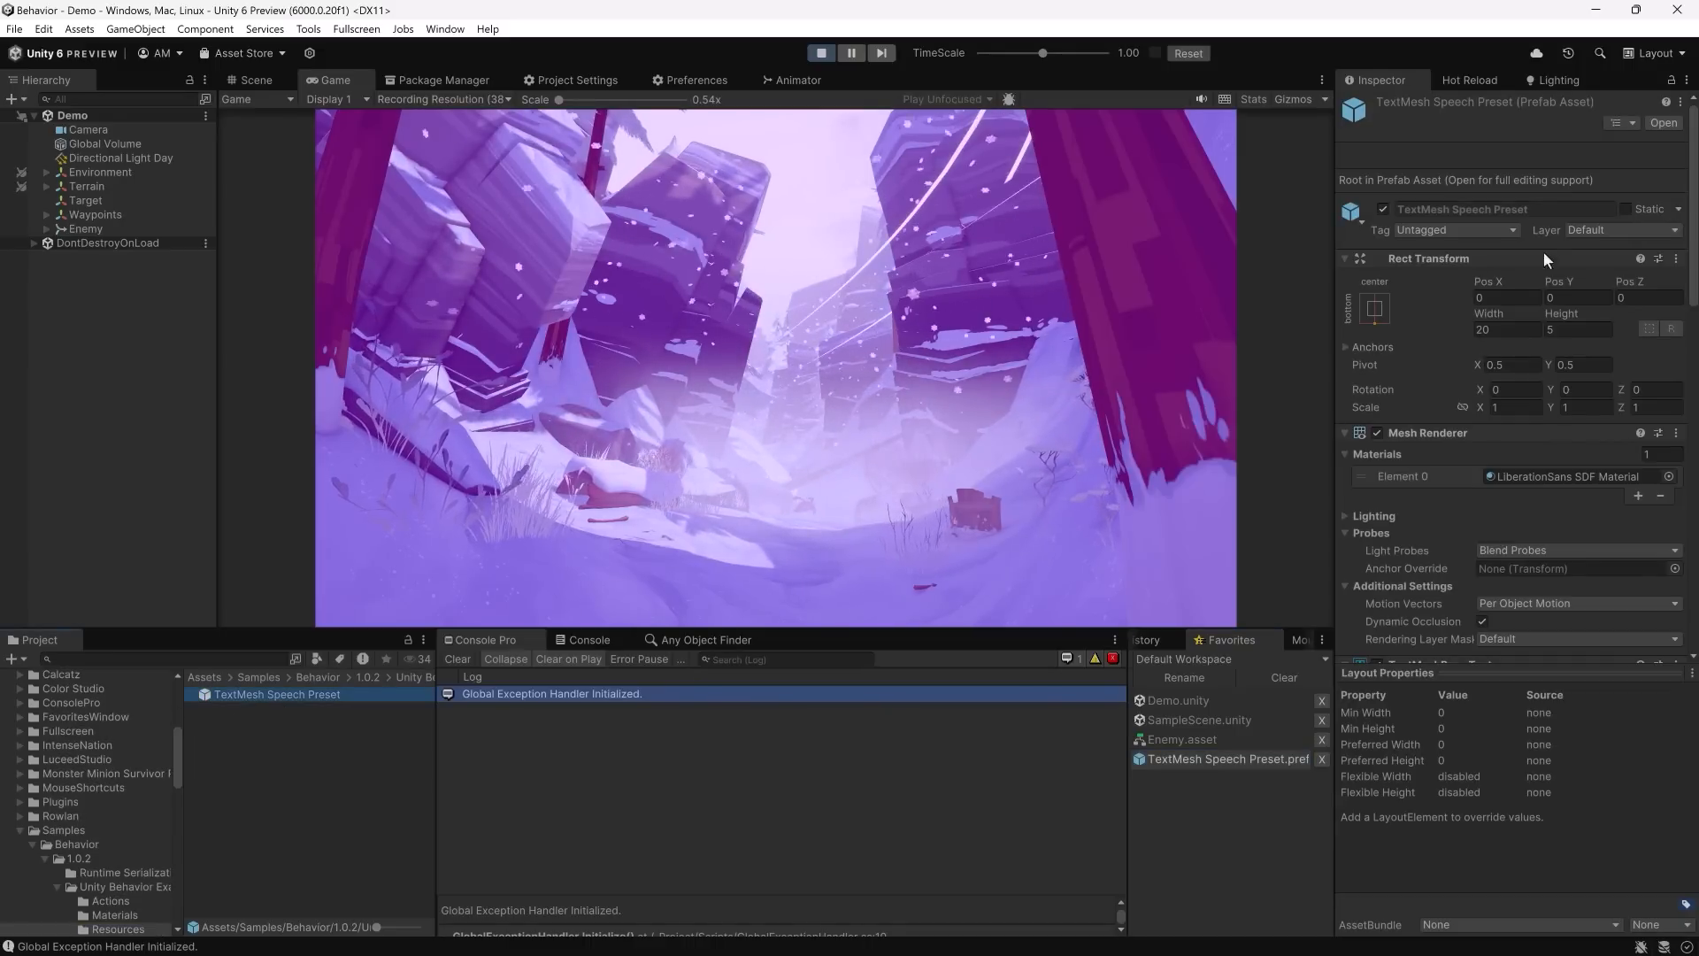
scroll(1516, 412, down, 6)
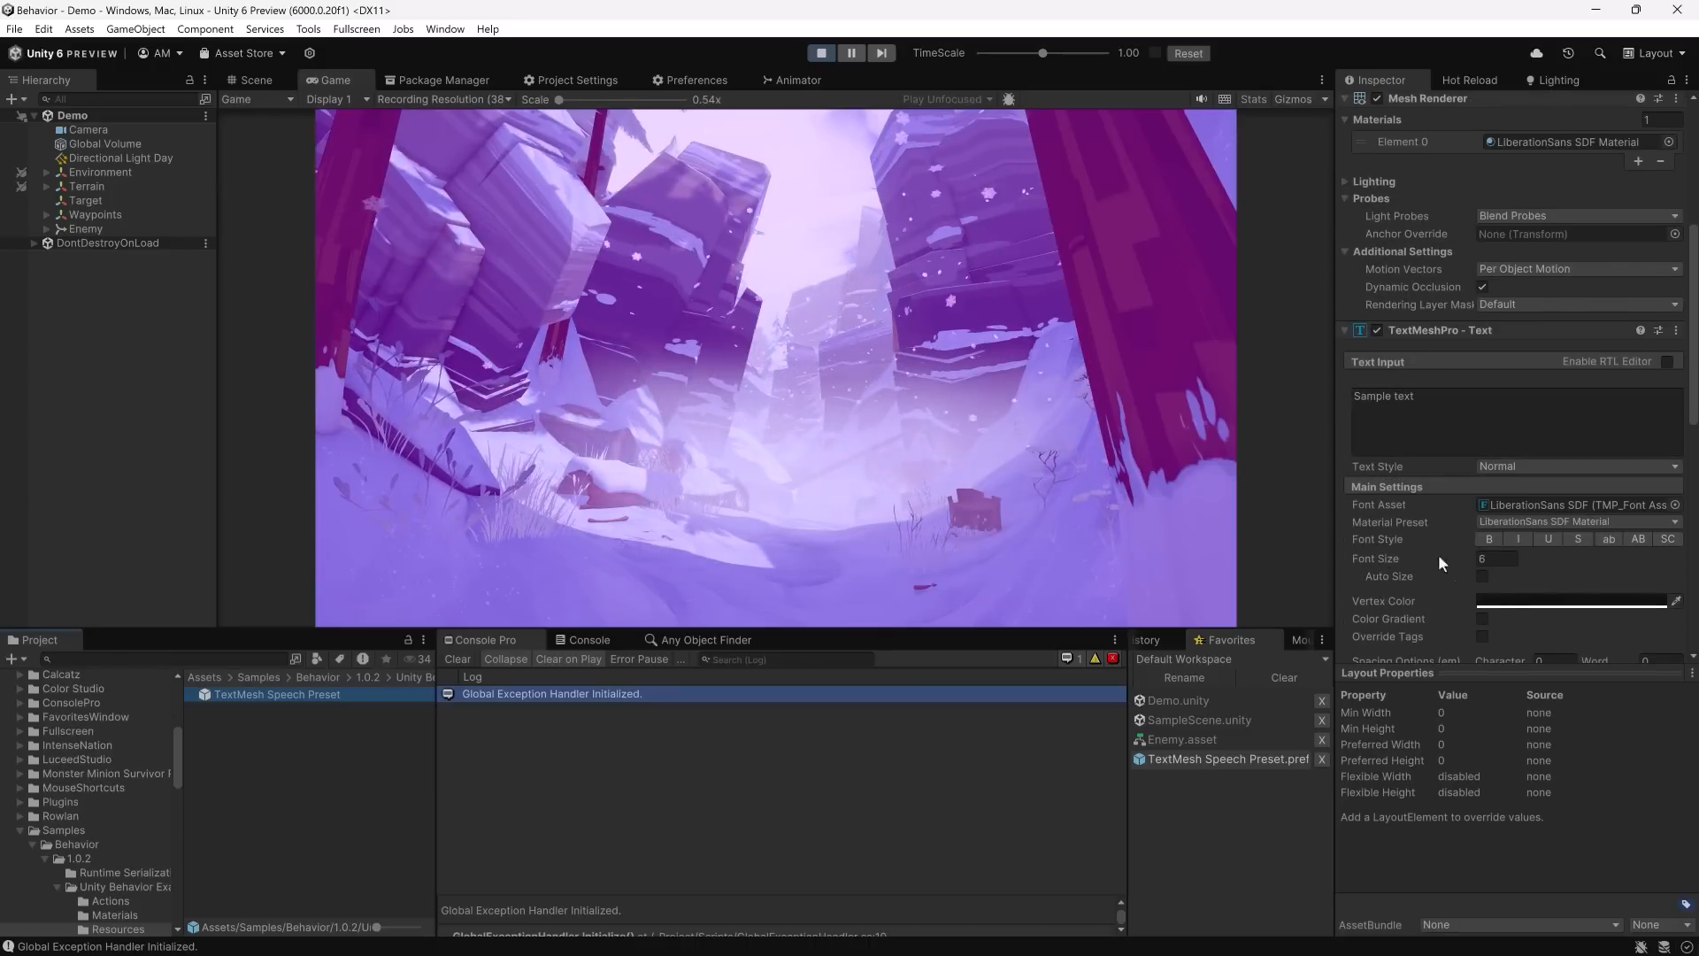
scroll(1518, 416, down, 3)
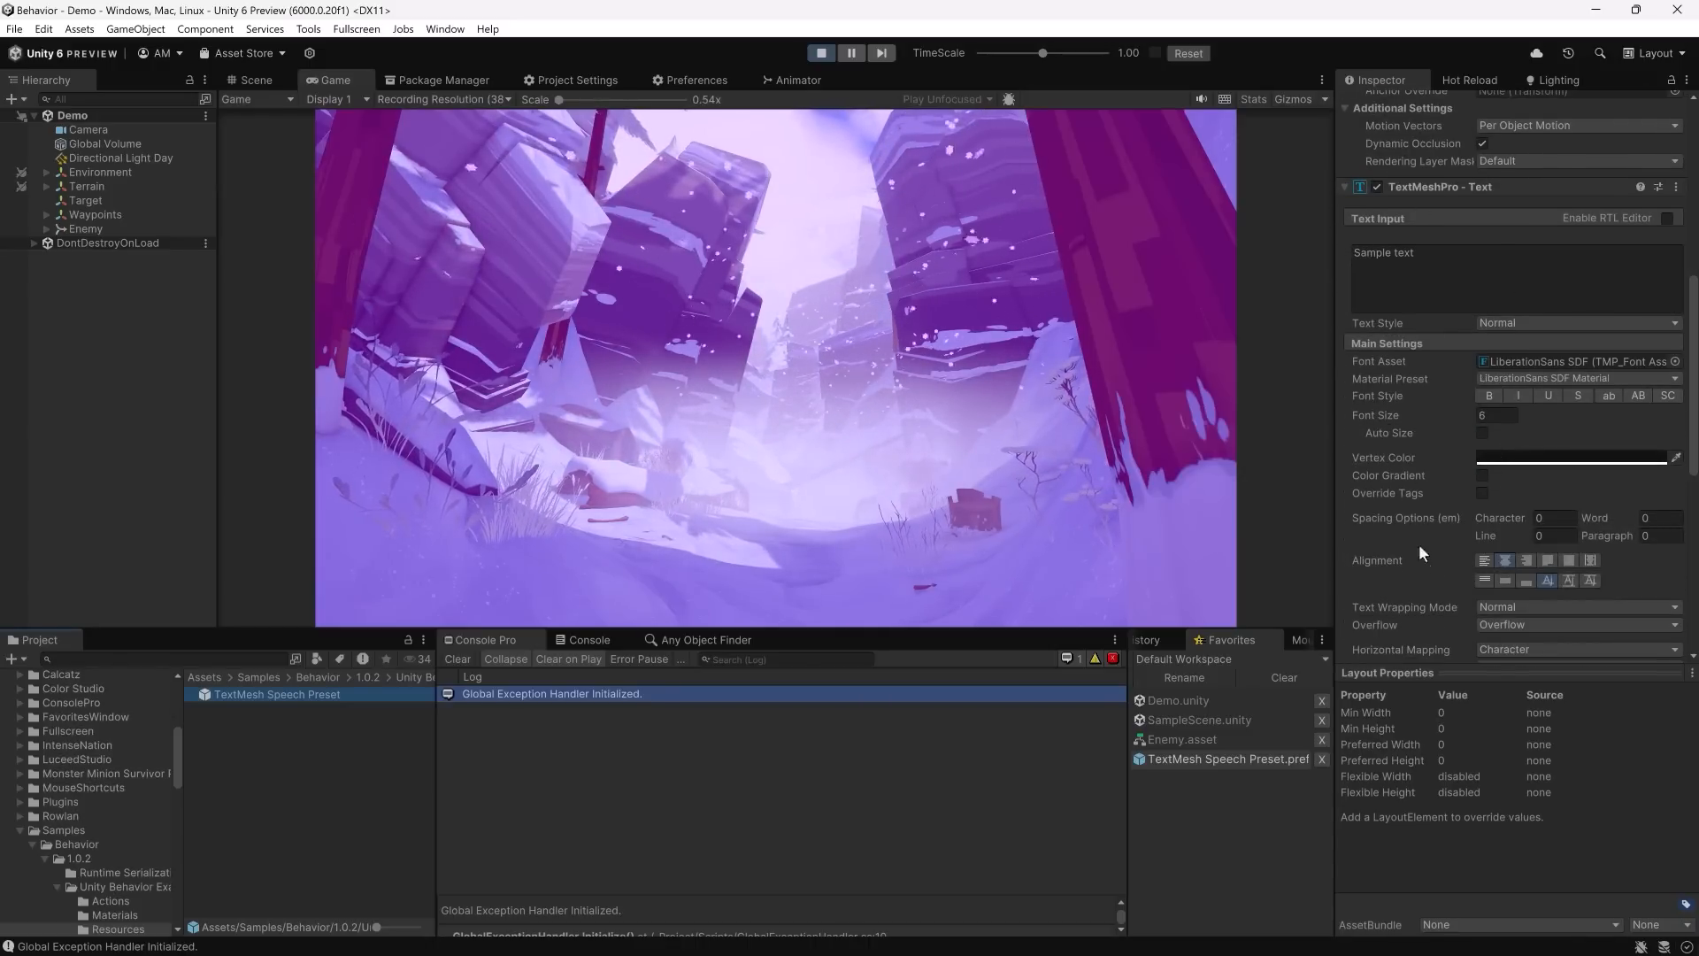
click(821, 53)
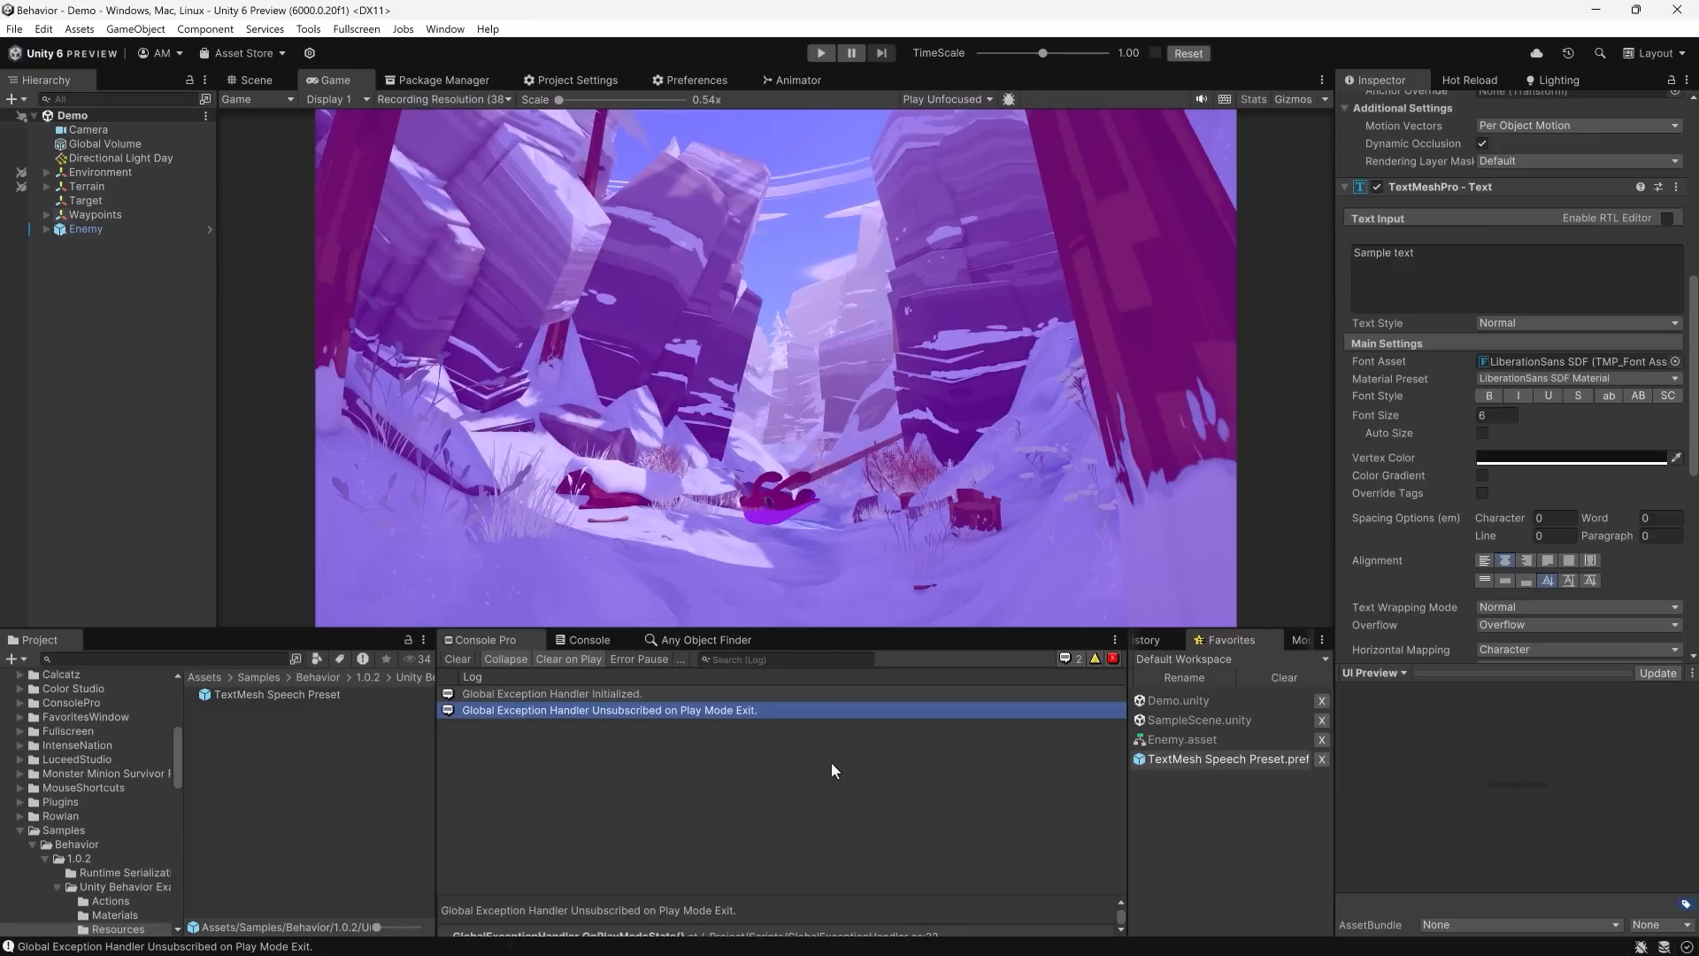
- Reopen the Enemy behavior graph and add a Random flow node next to the existing sequence
click(1182, 739)
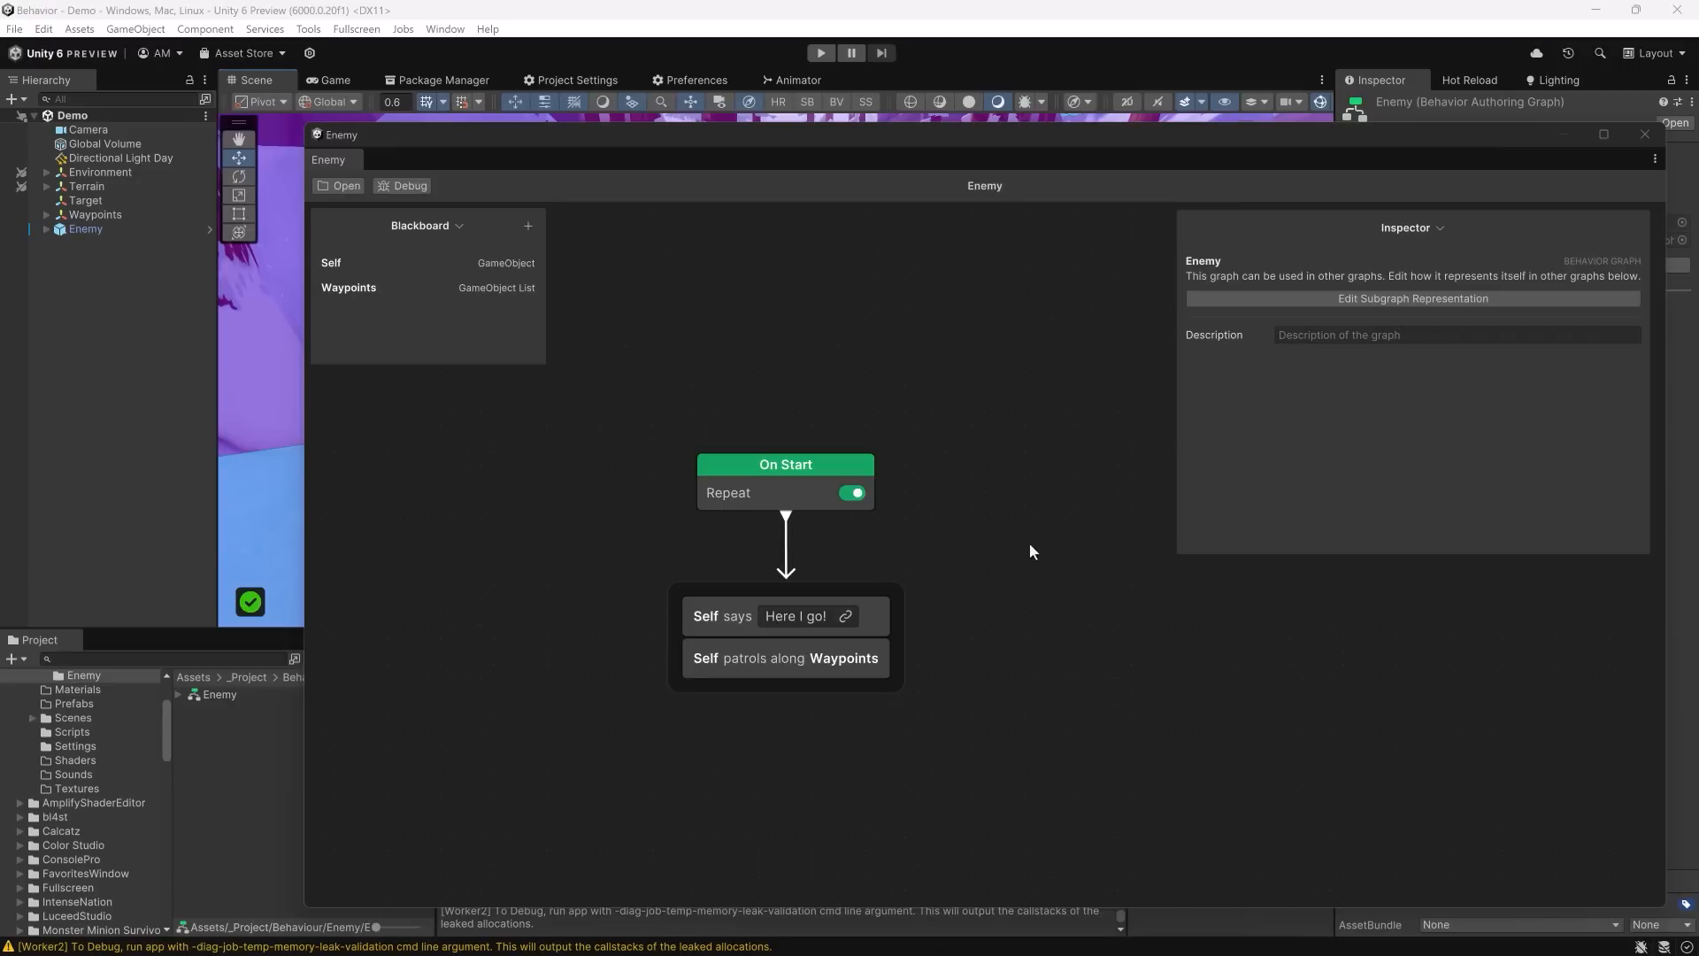
right_click(1002, 515)
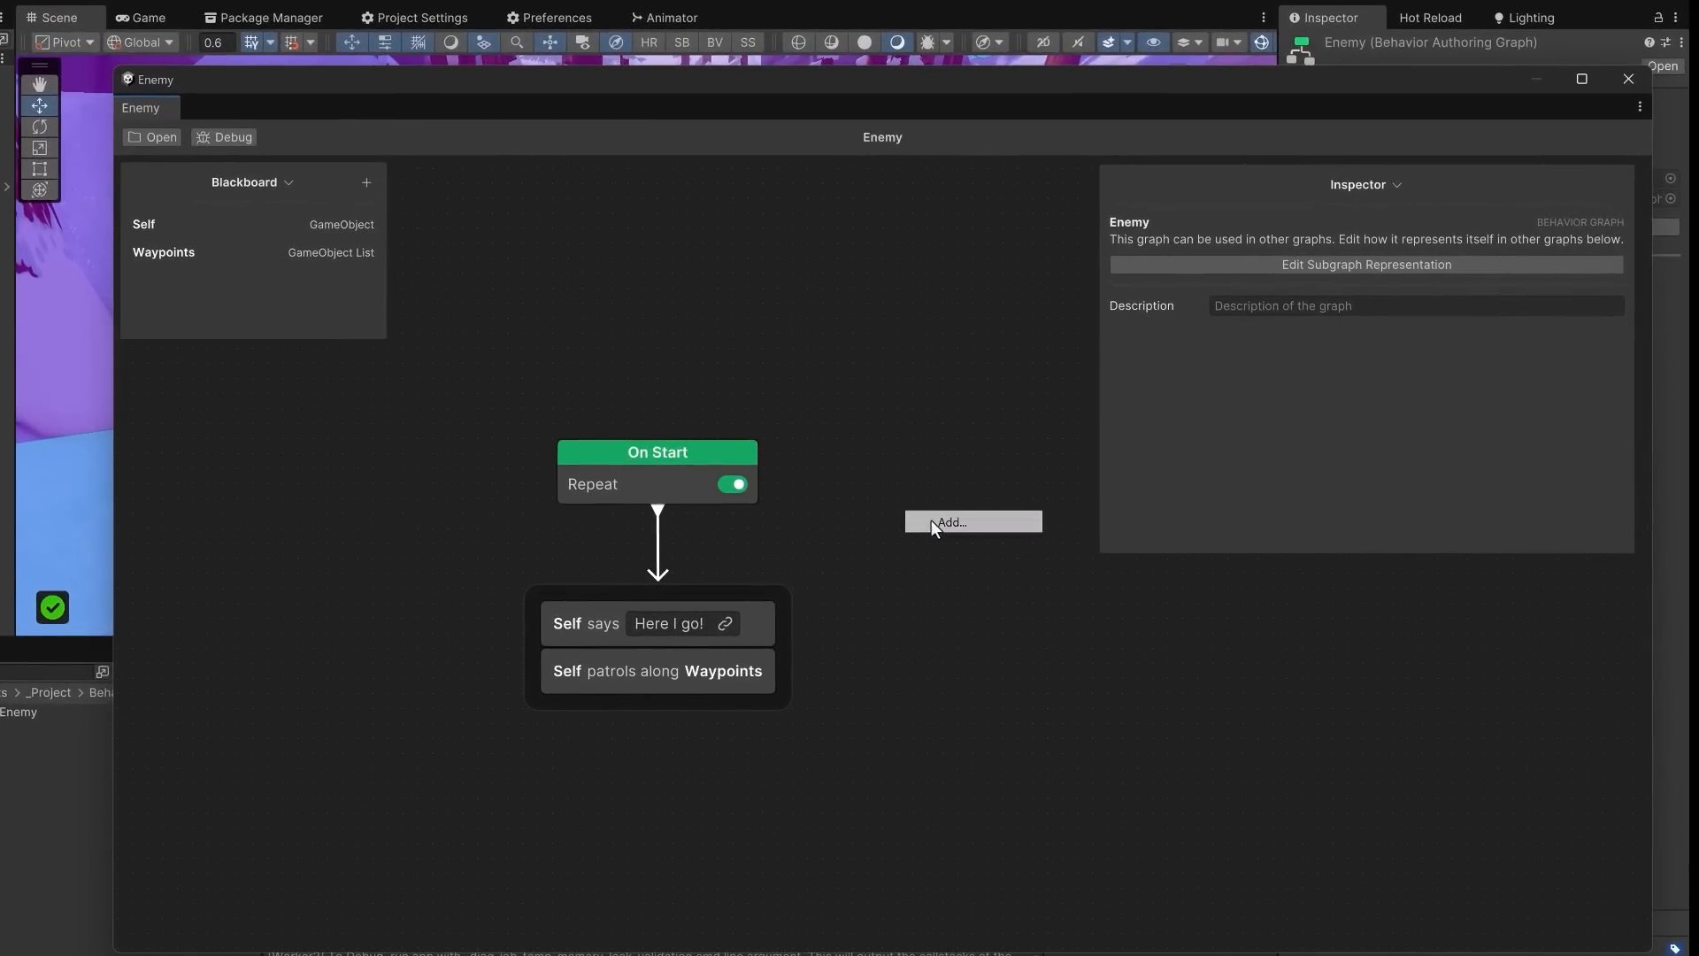
click(932, 522)
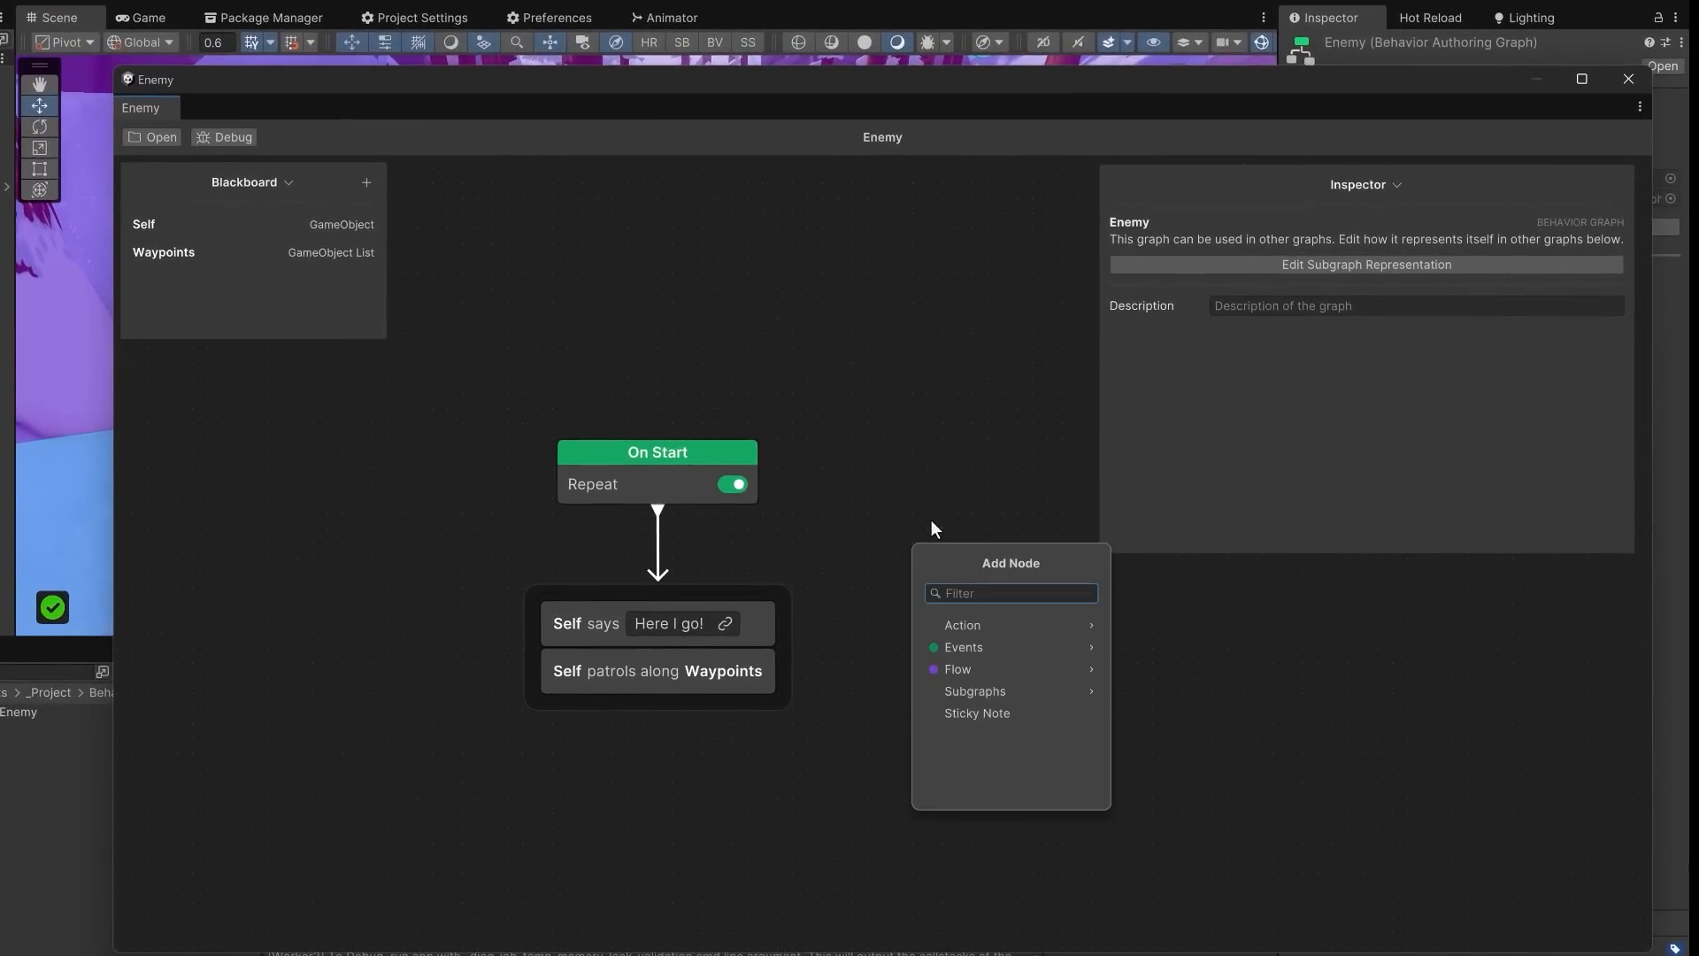
click(1029, 664)
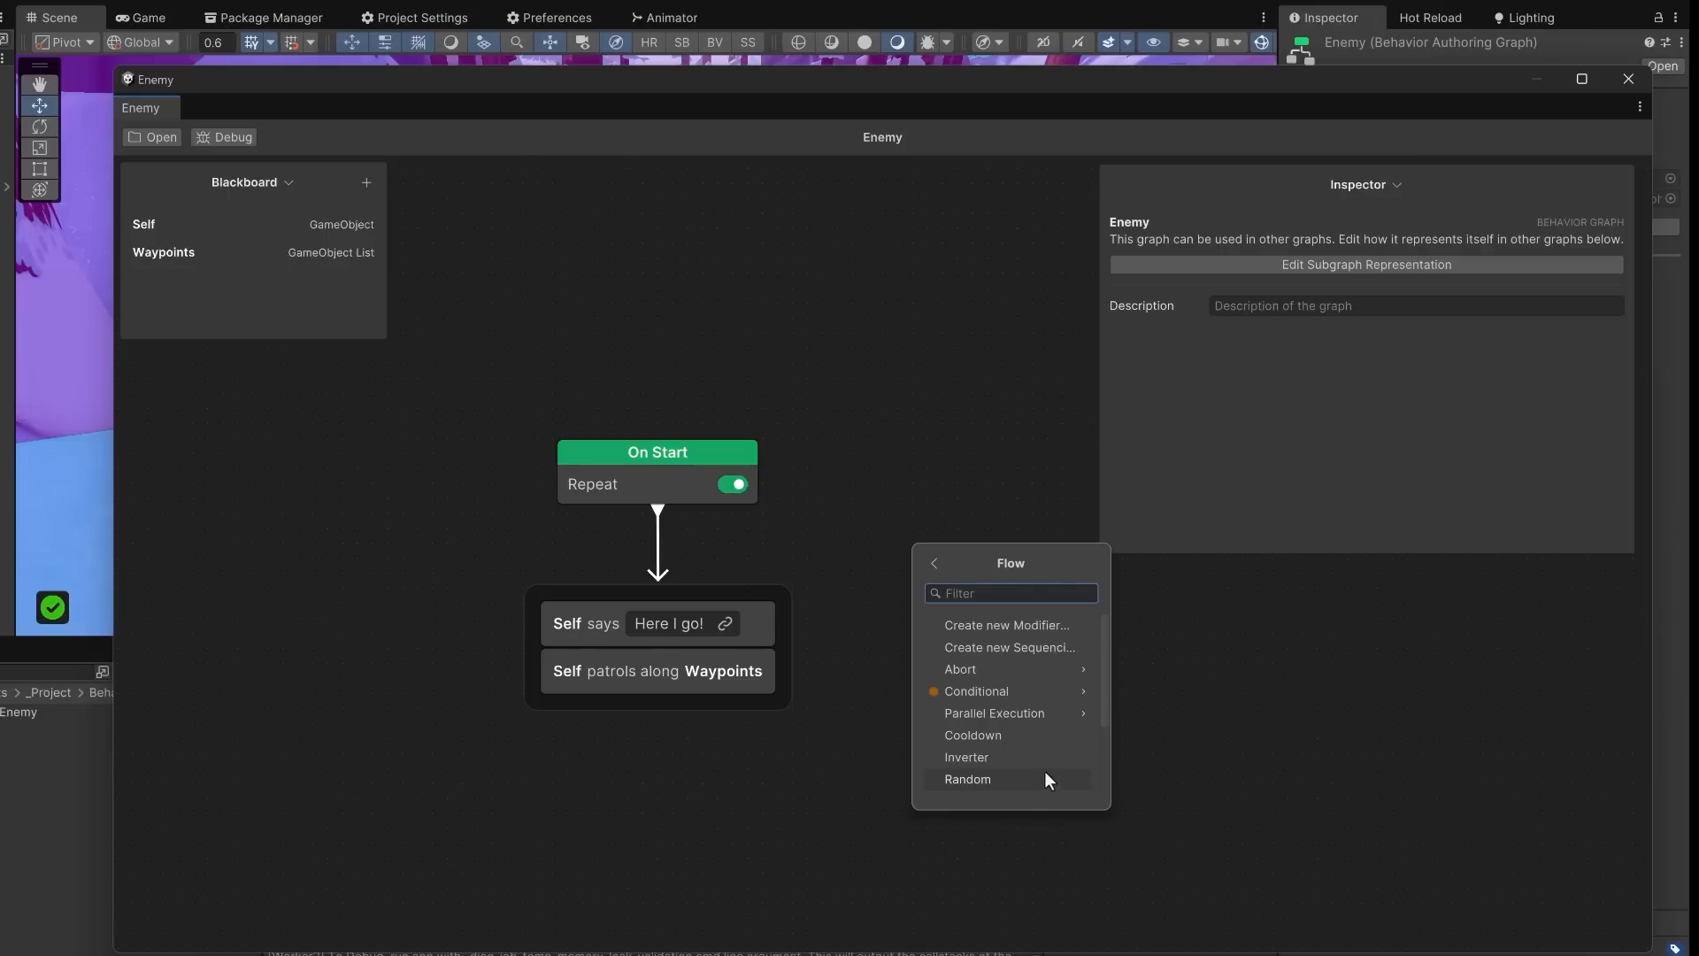
scroll(1070, 754, down, 3)
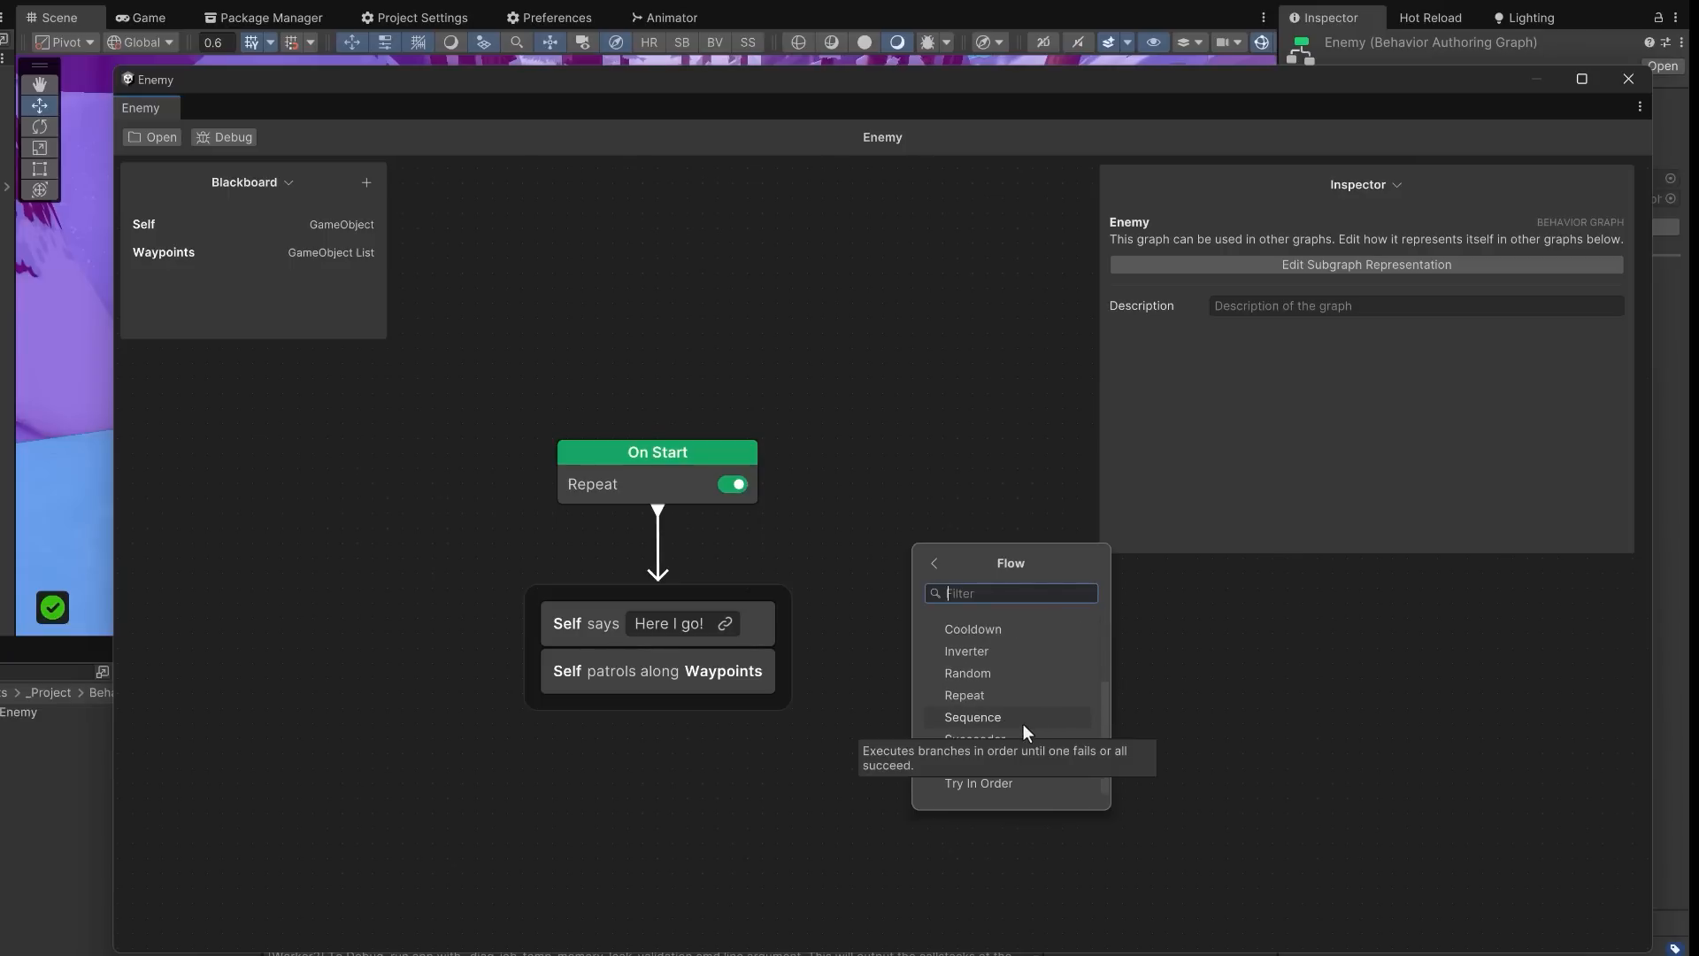
click(1034, 676)
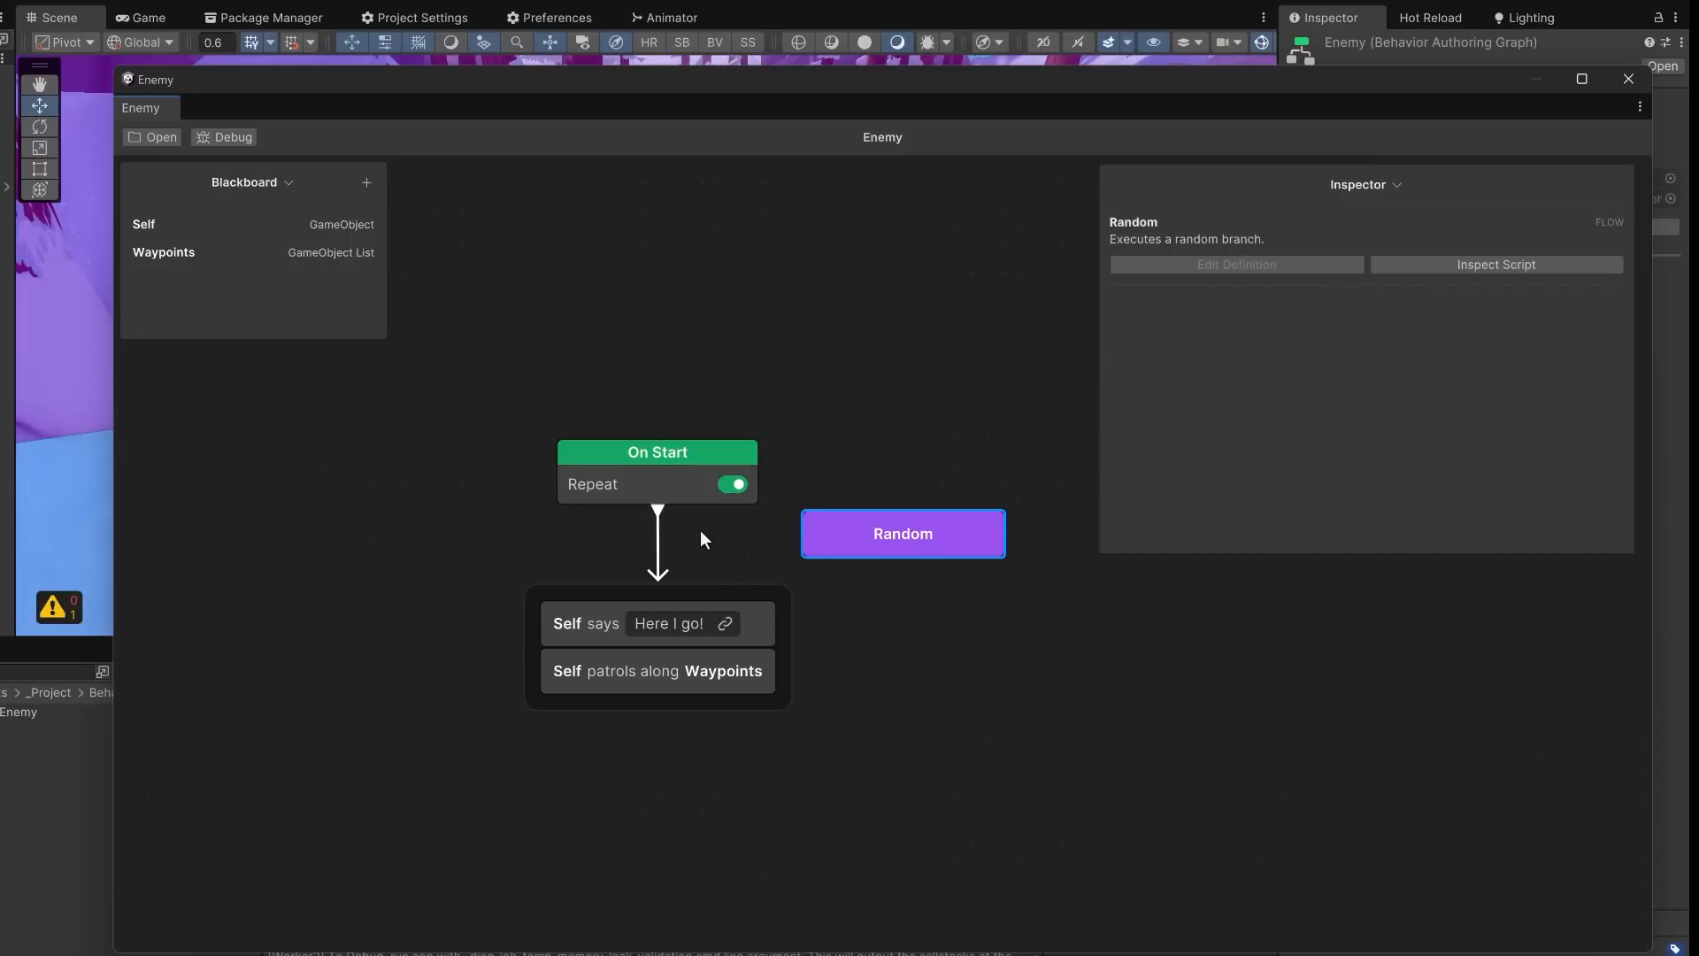
- Replace the direct link from On Start to the Talk and patrol sequence with a connection running through the Random node
click(660, 557)
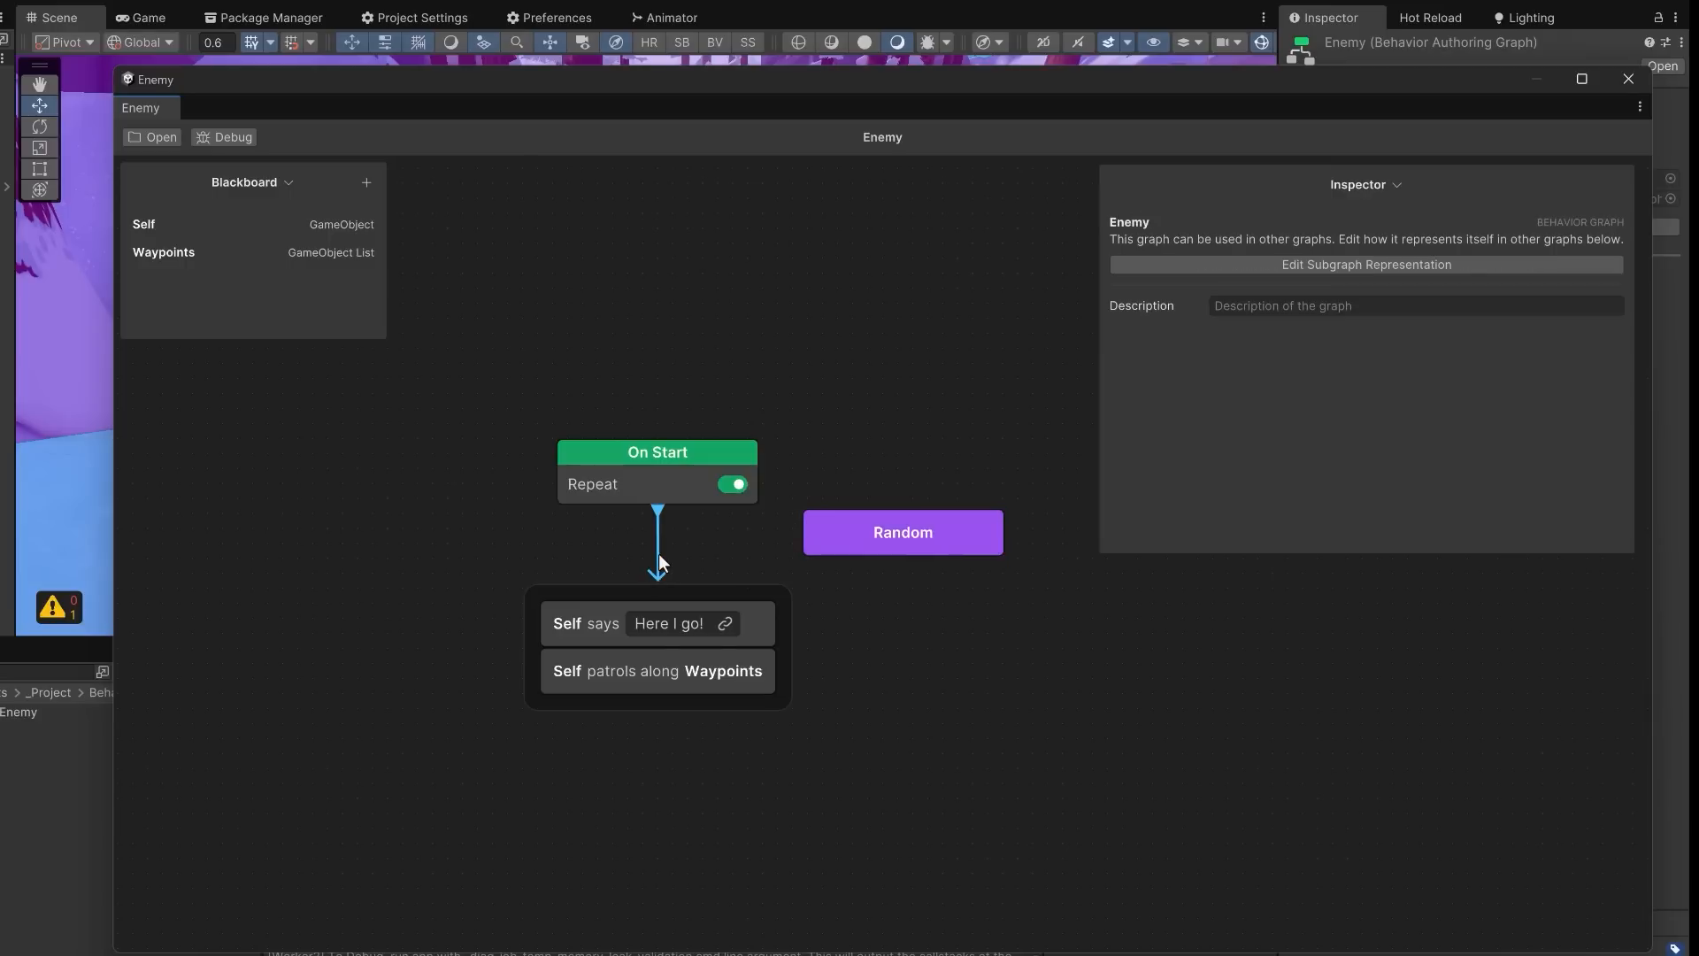
drag(658, 512, 901, 500)
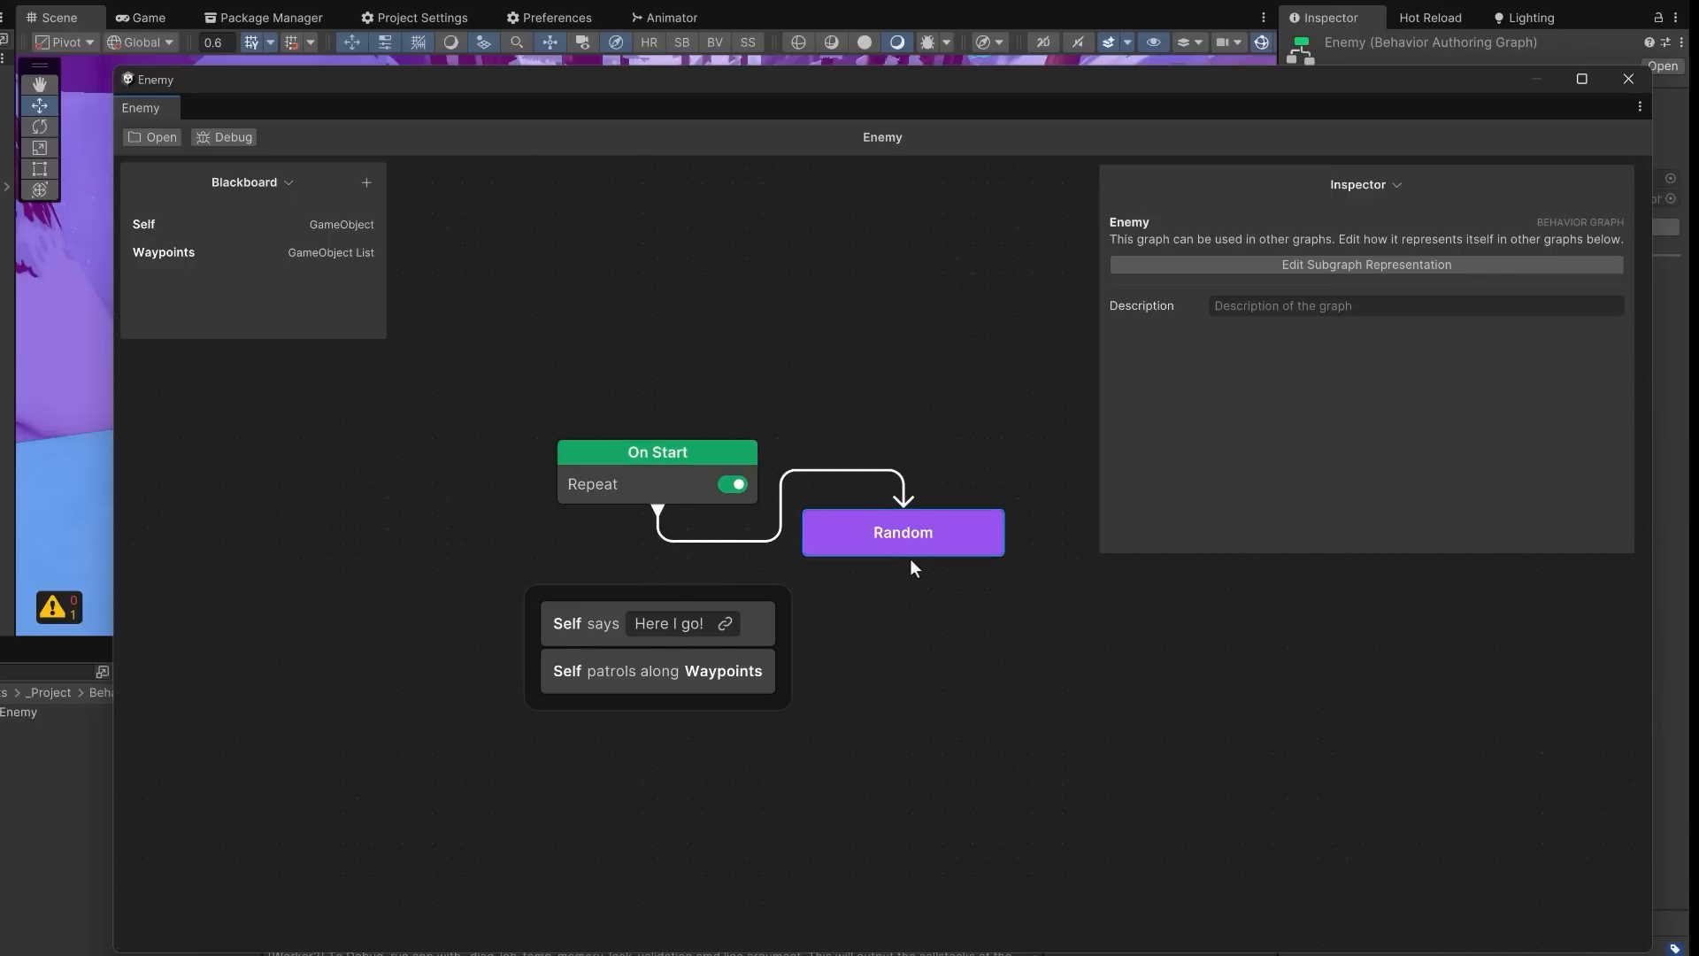
drag(902, 574, 761, 579)
- Align all children of the On Start node
right_click(661, 500)
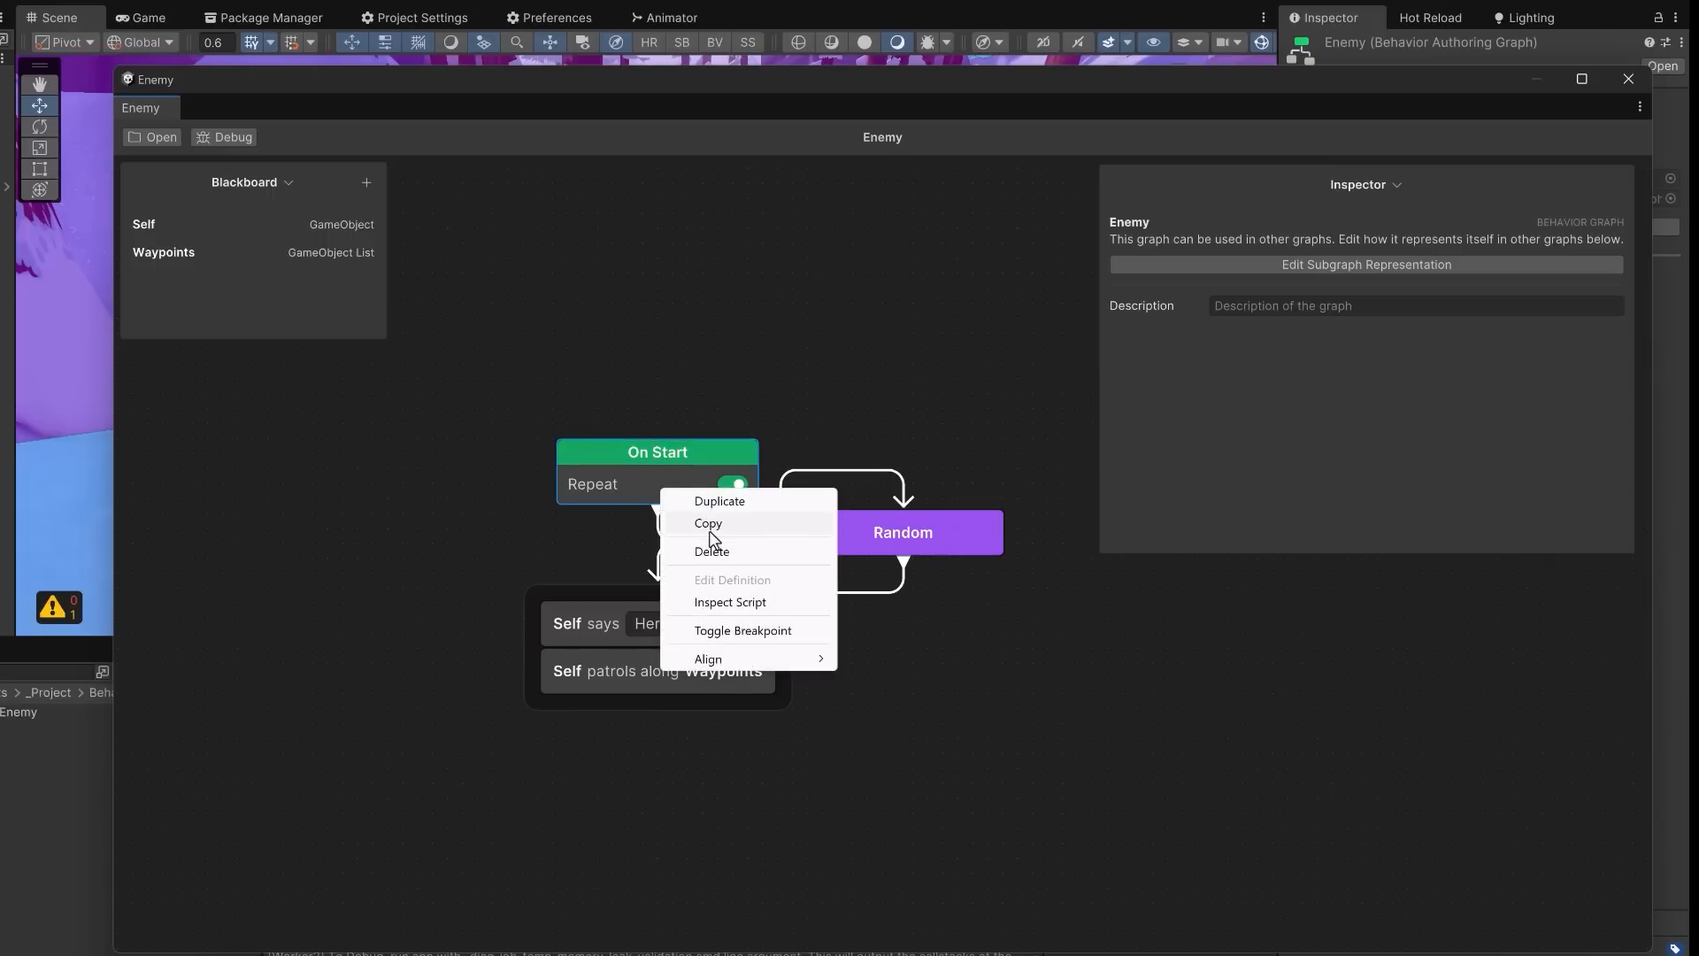
mouse_move(743, 658)
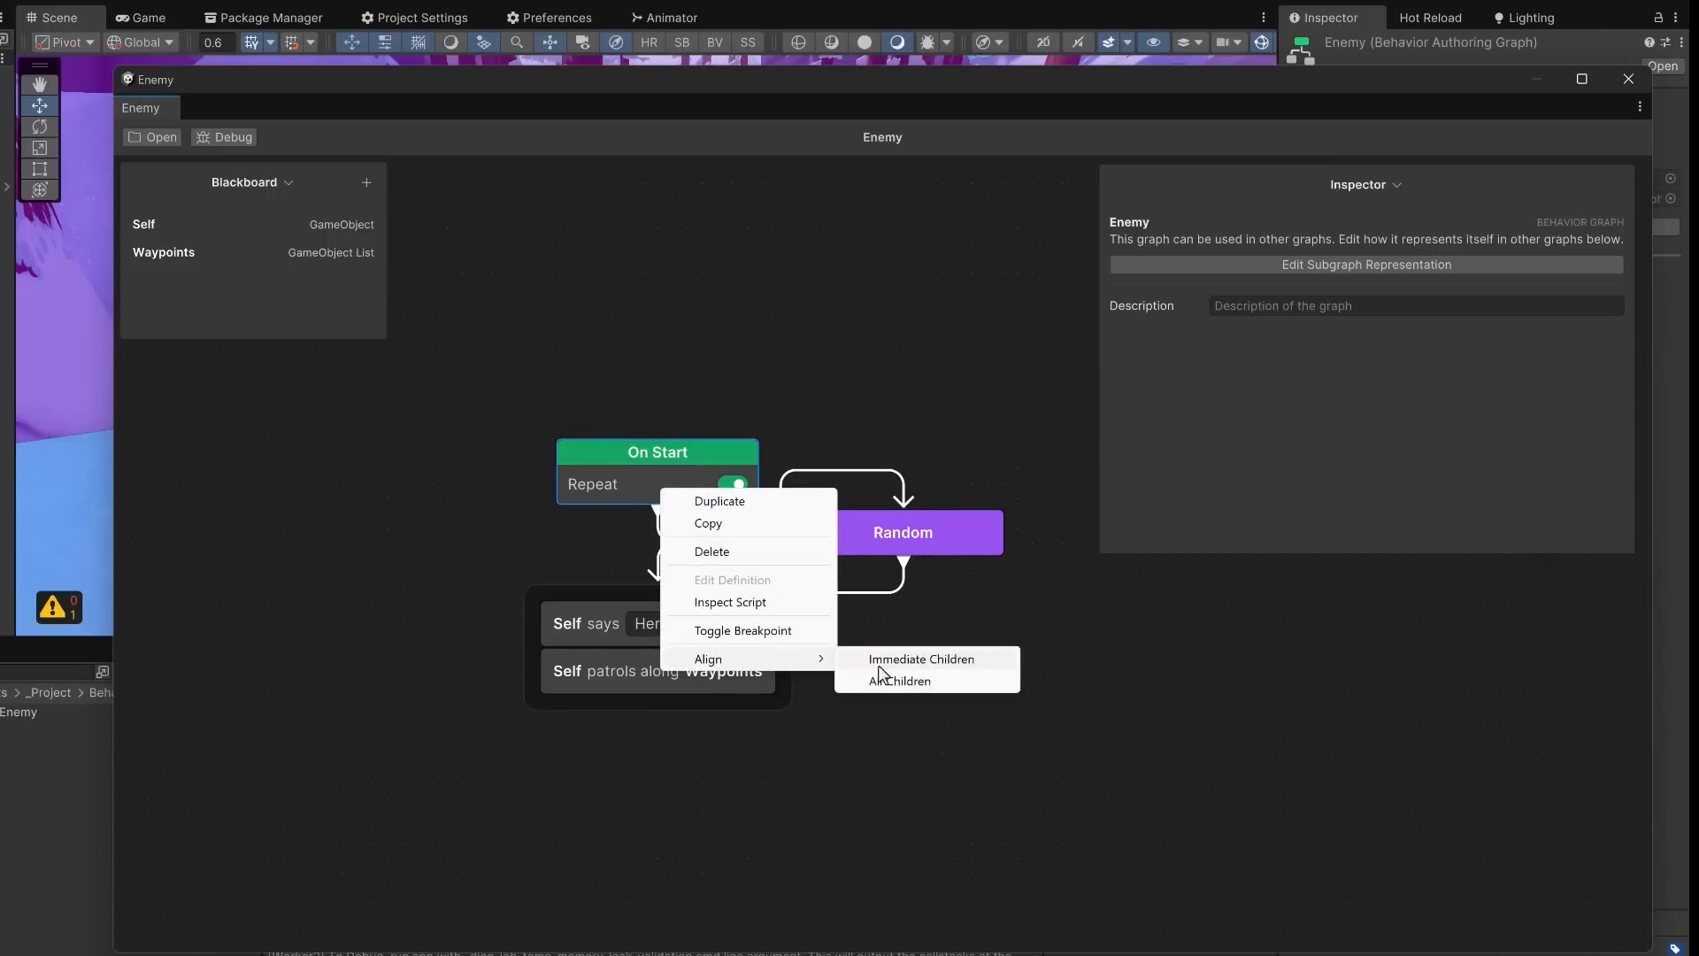
click(932, 680)
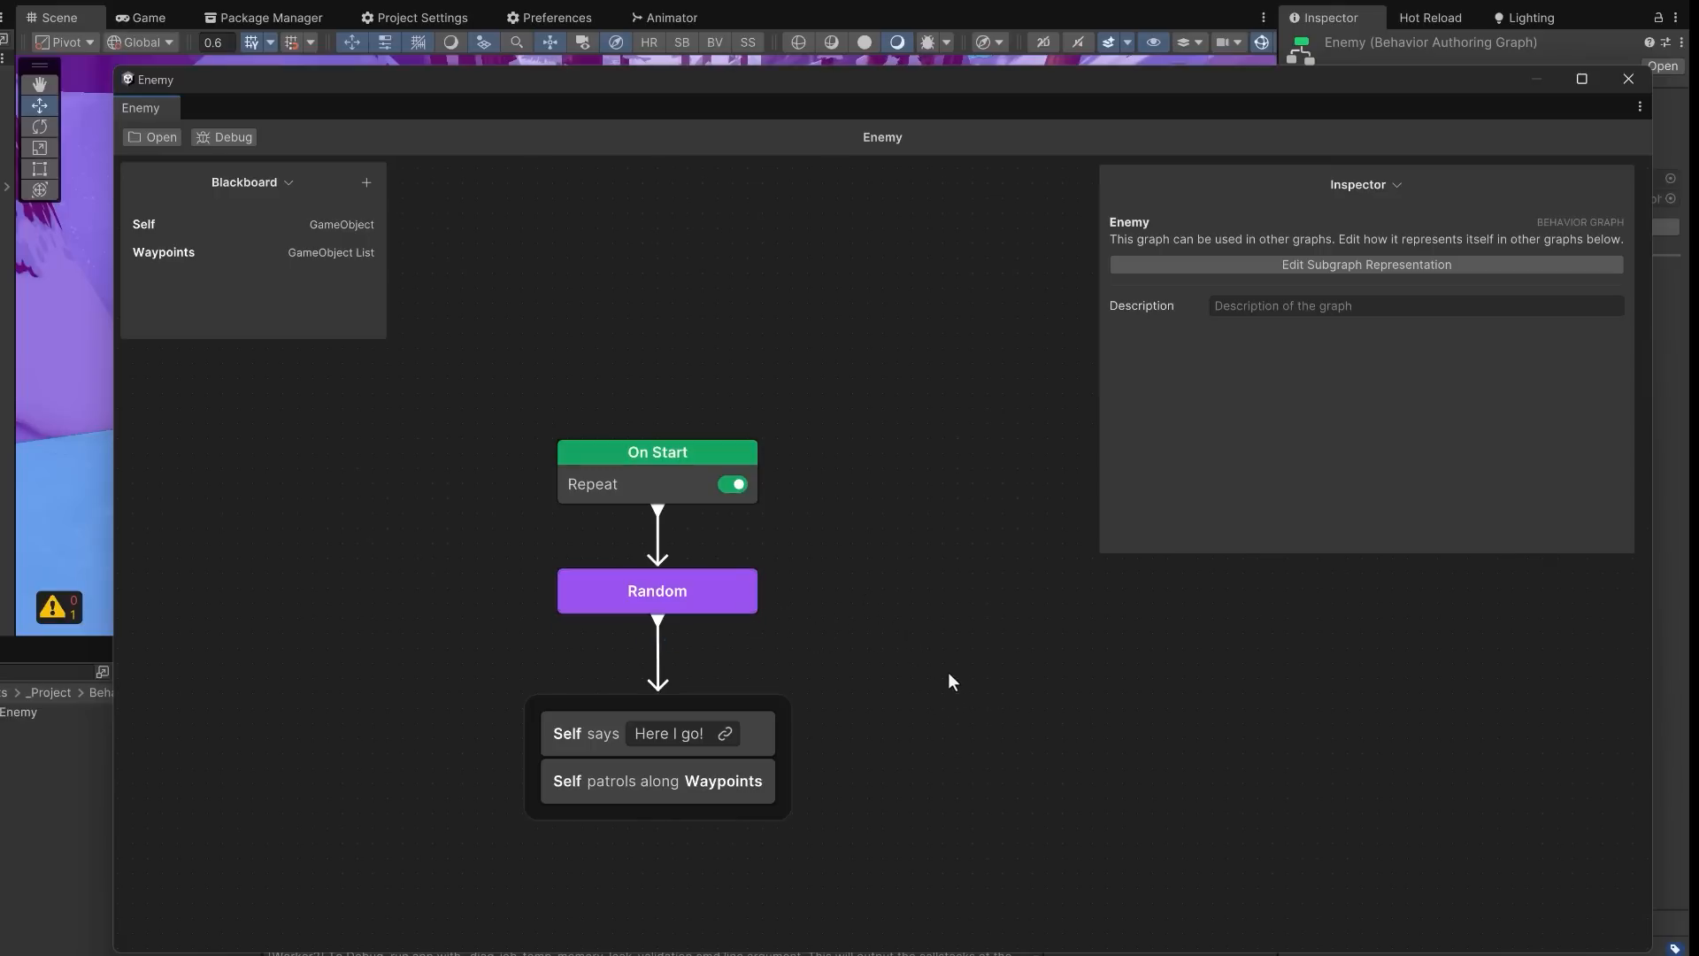
- Add a Navigate To Location action node to the right of the talk-and-patrol sequence
right_click(968, 655)
click(1007, 663)
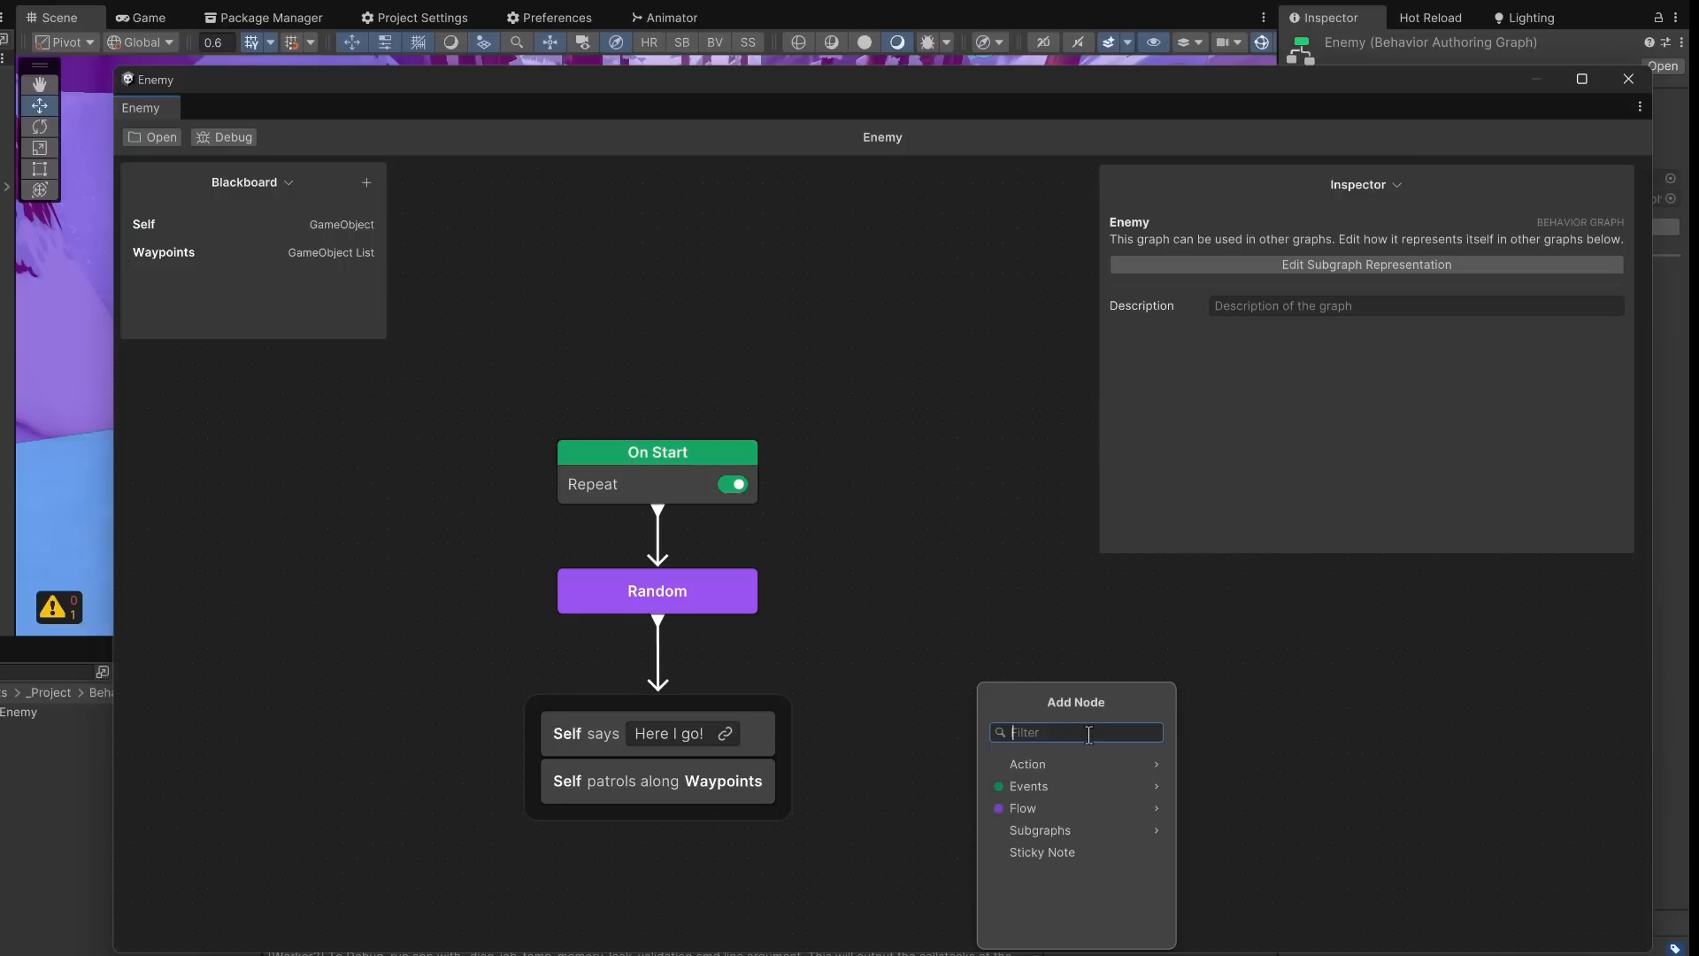
click(1055, 765)
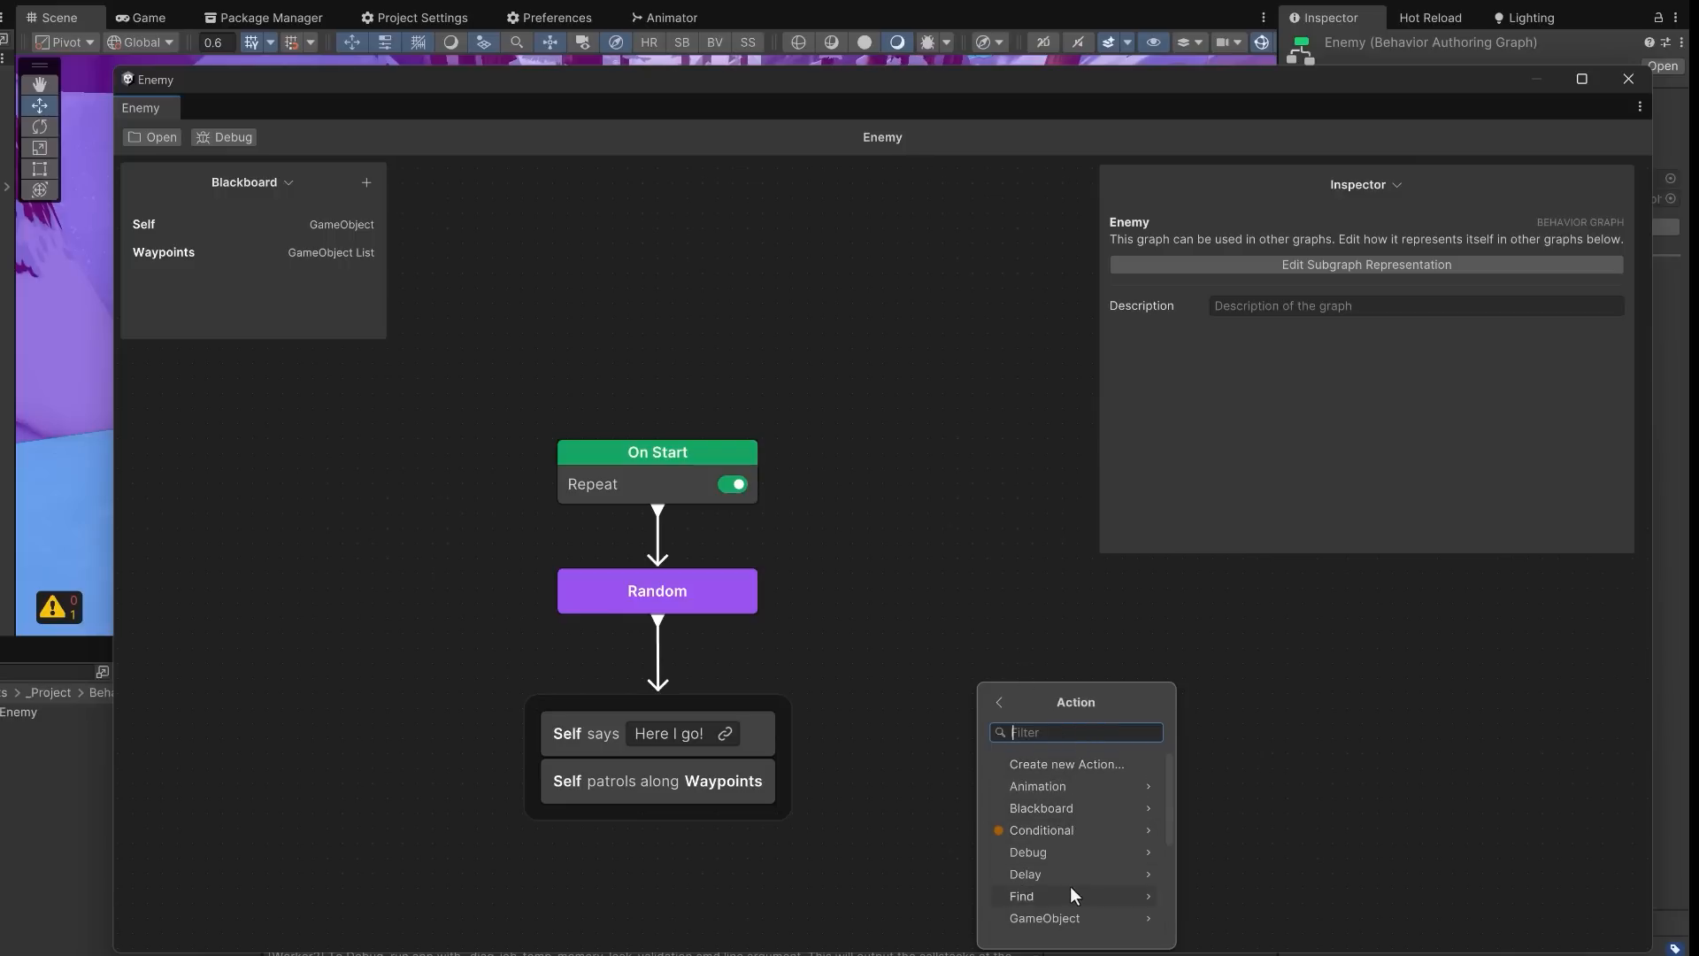
scroll(1070, 890, down, 3)
click(1090, 781)
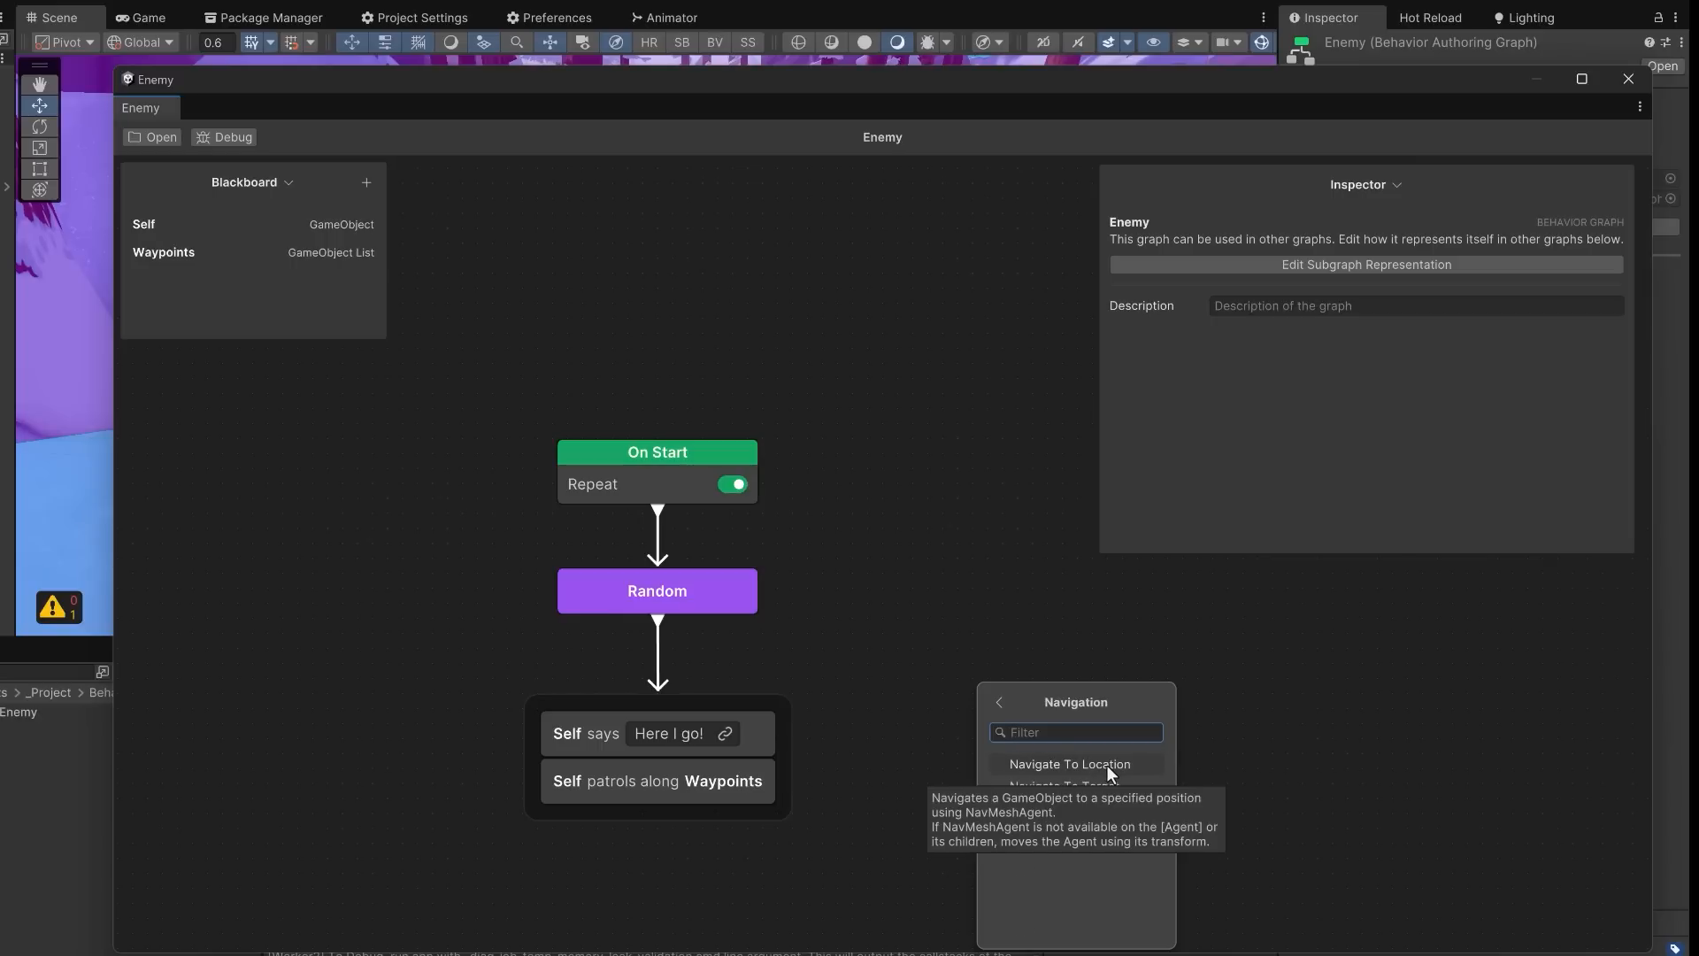
click(1106, 765)
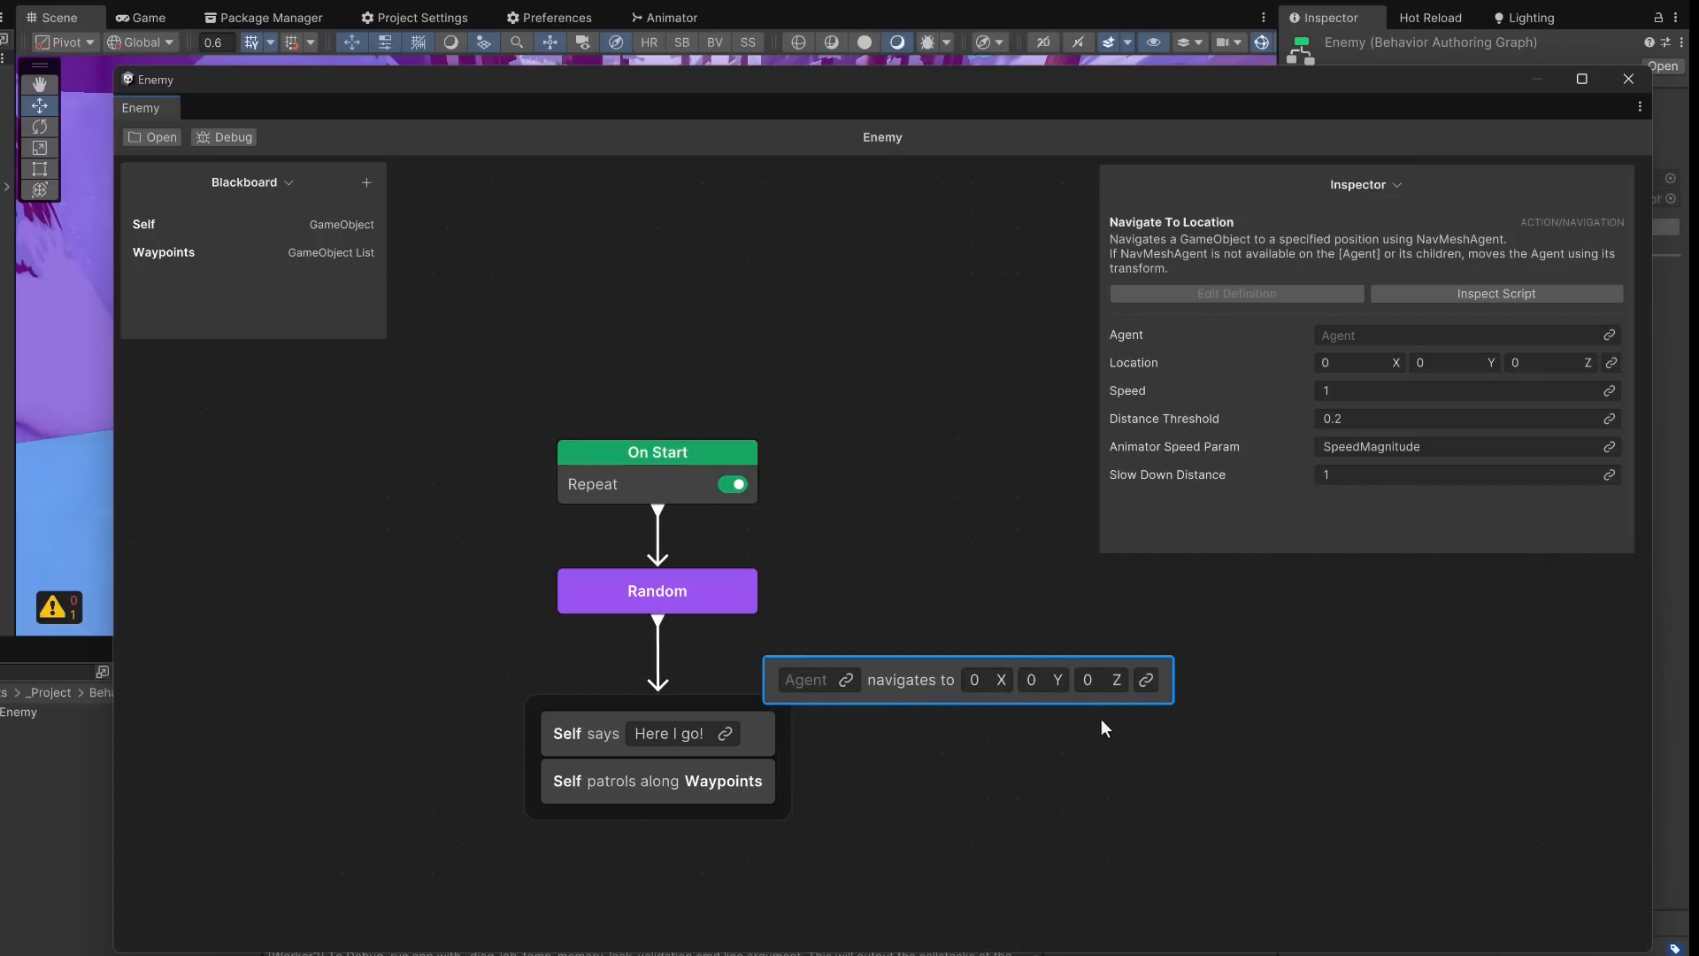
drag(899, 662, 993, 653)
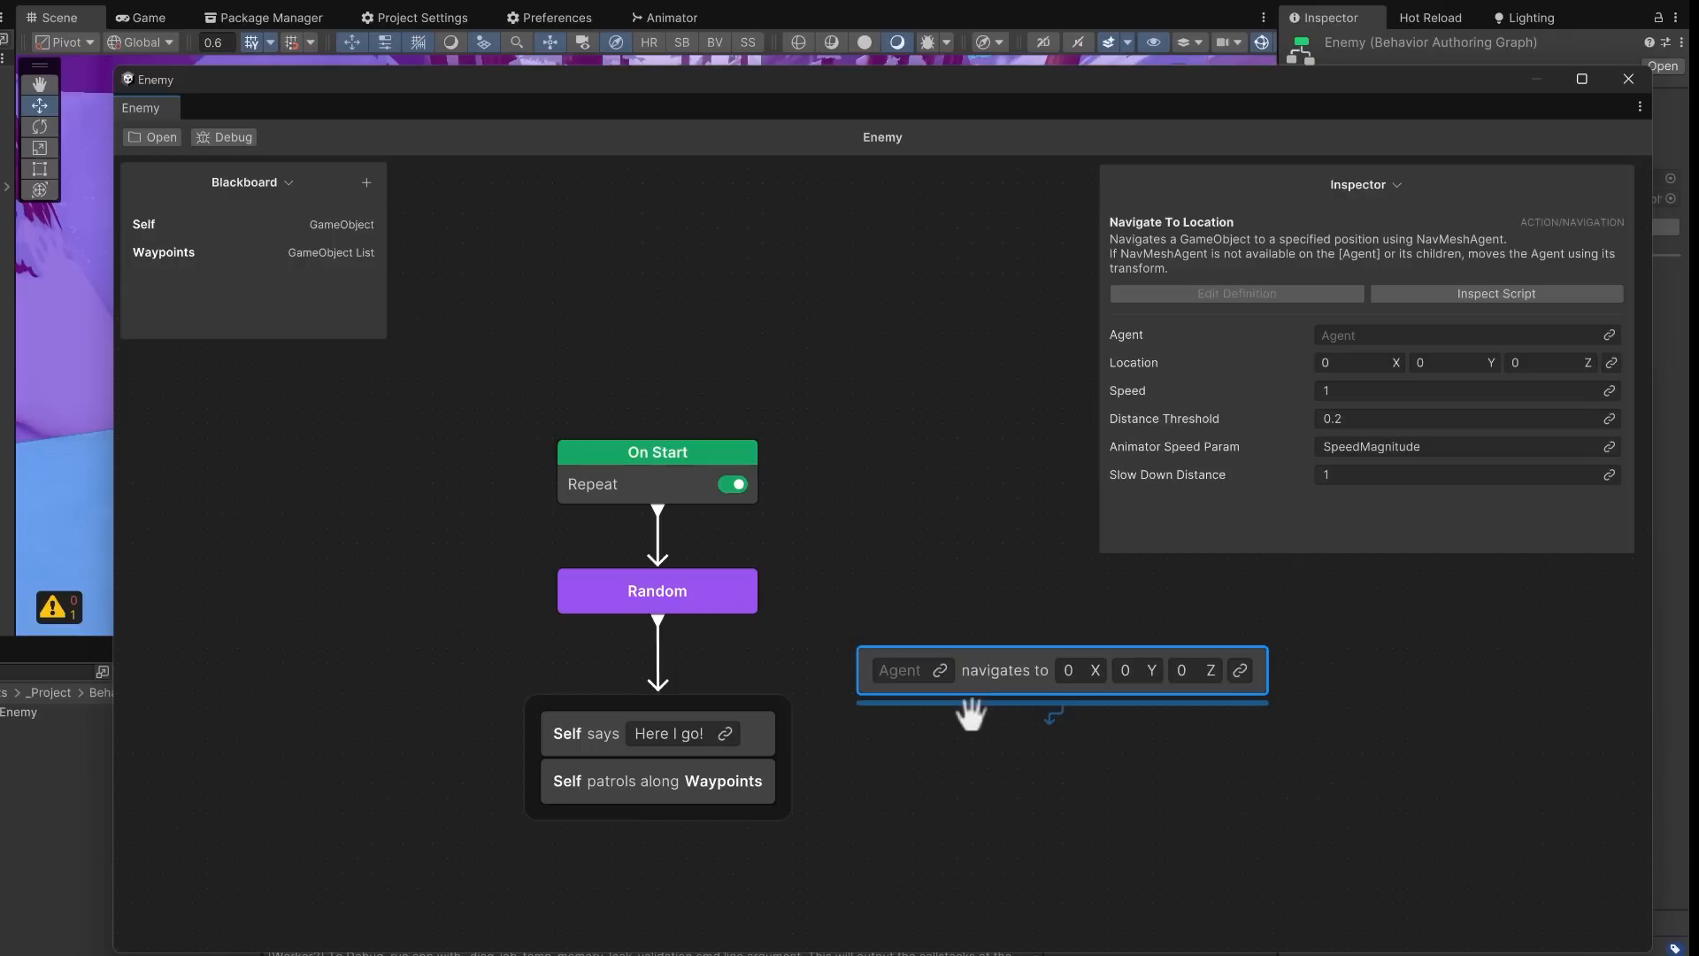
- Link the navigation node's agent to Self and its location to a new Vector3 variable named Home
click(939, 670)
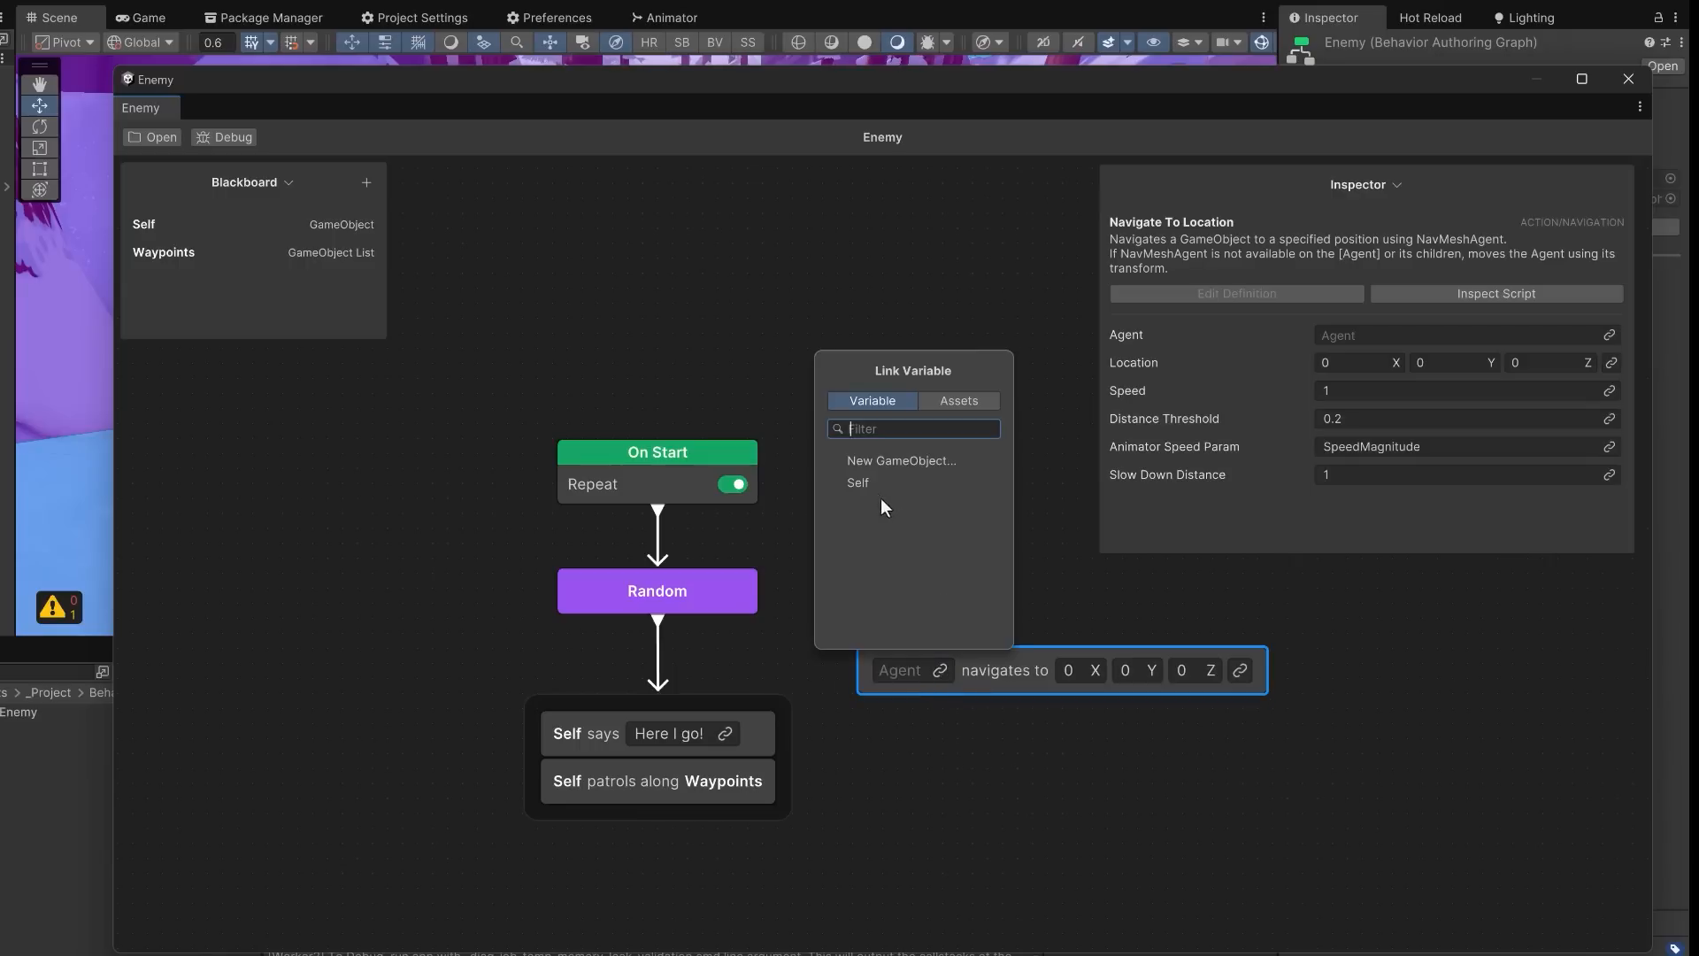
click(859, 482)
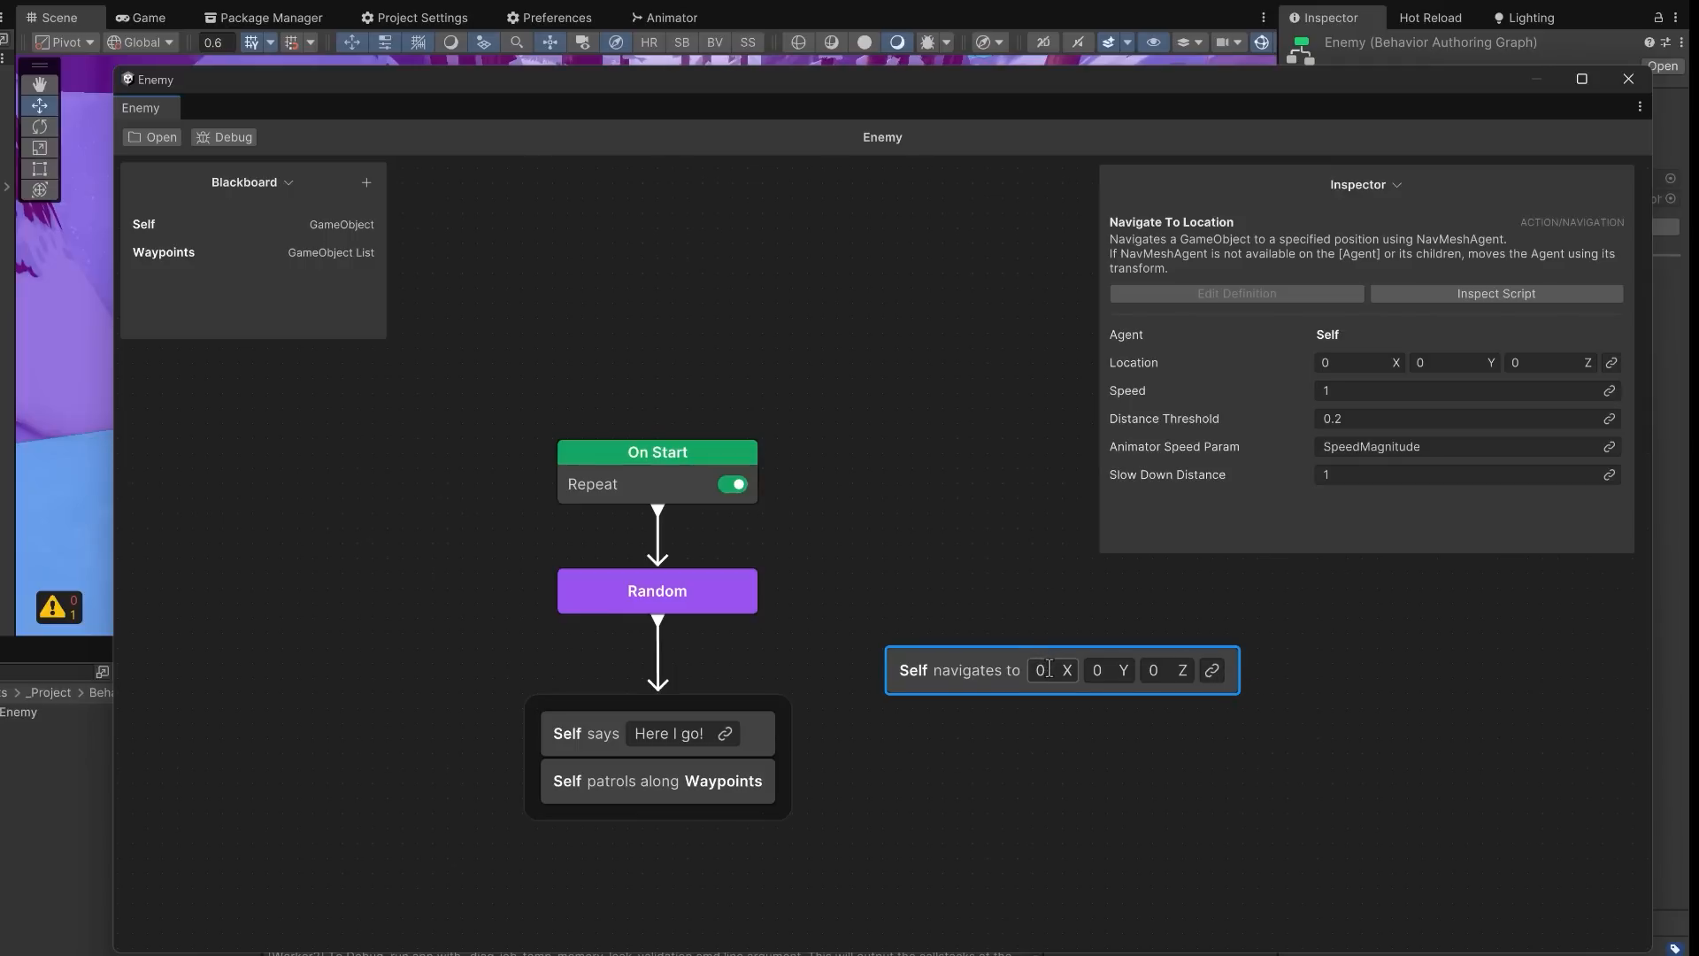
click(1208, 672)
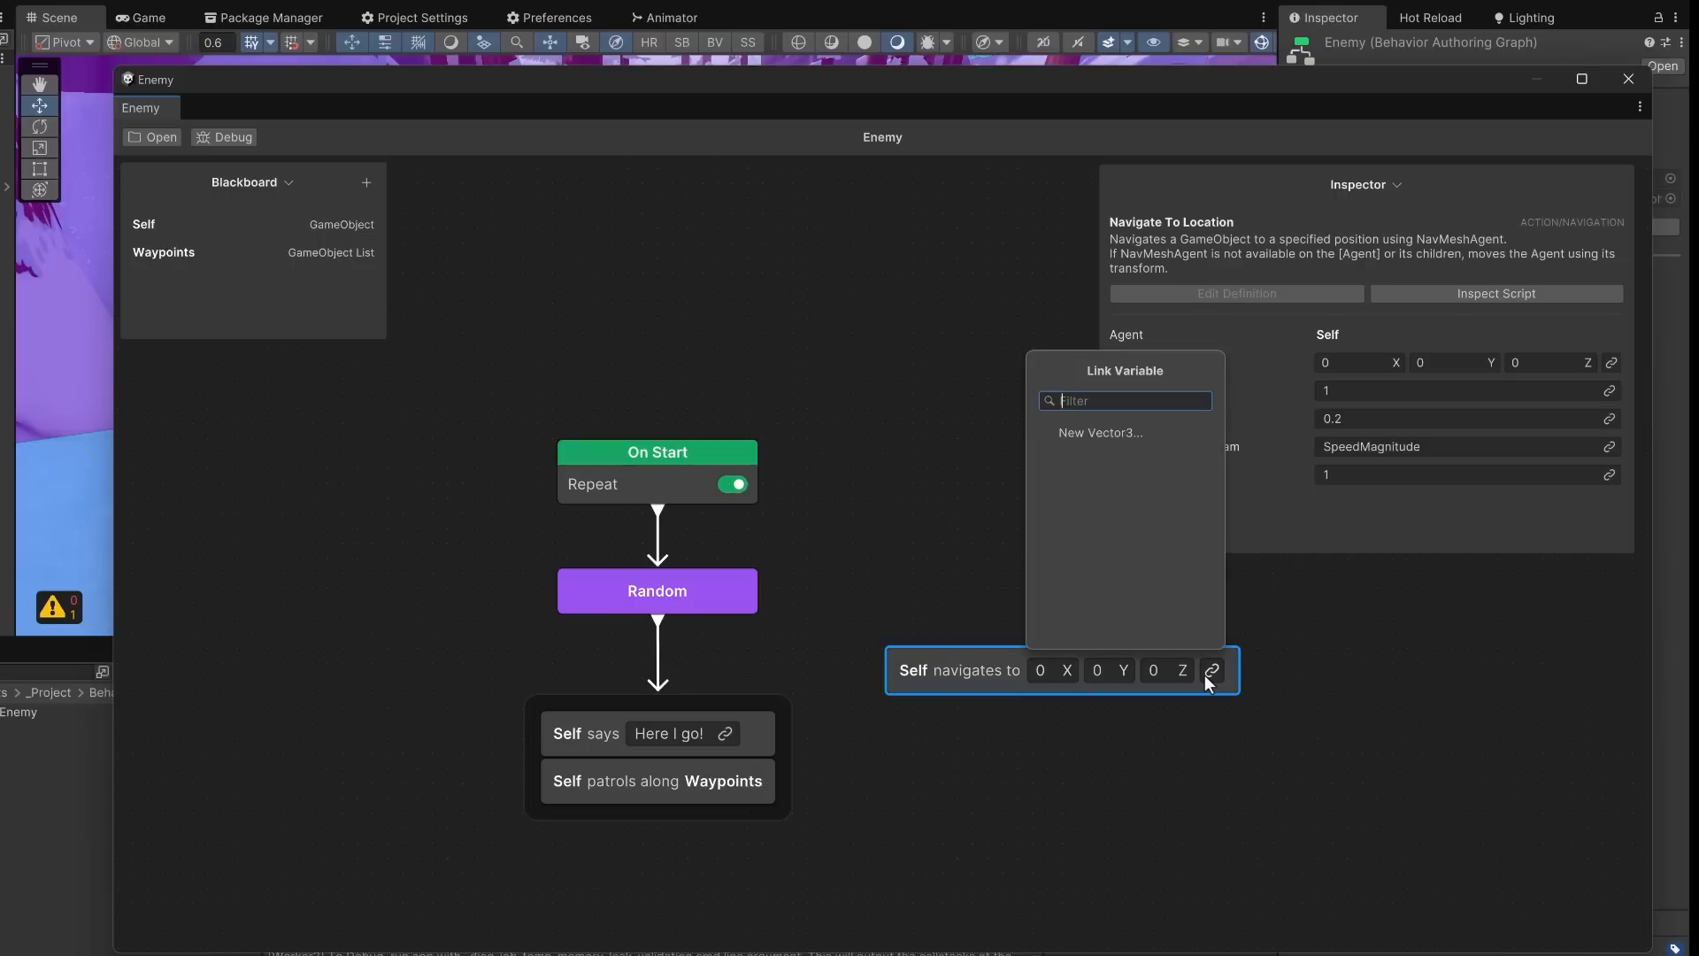
click(1091, 434)
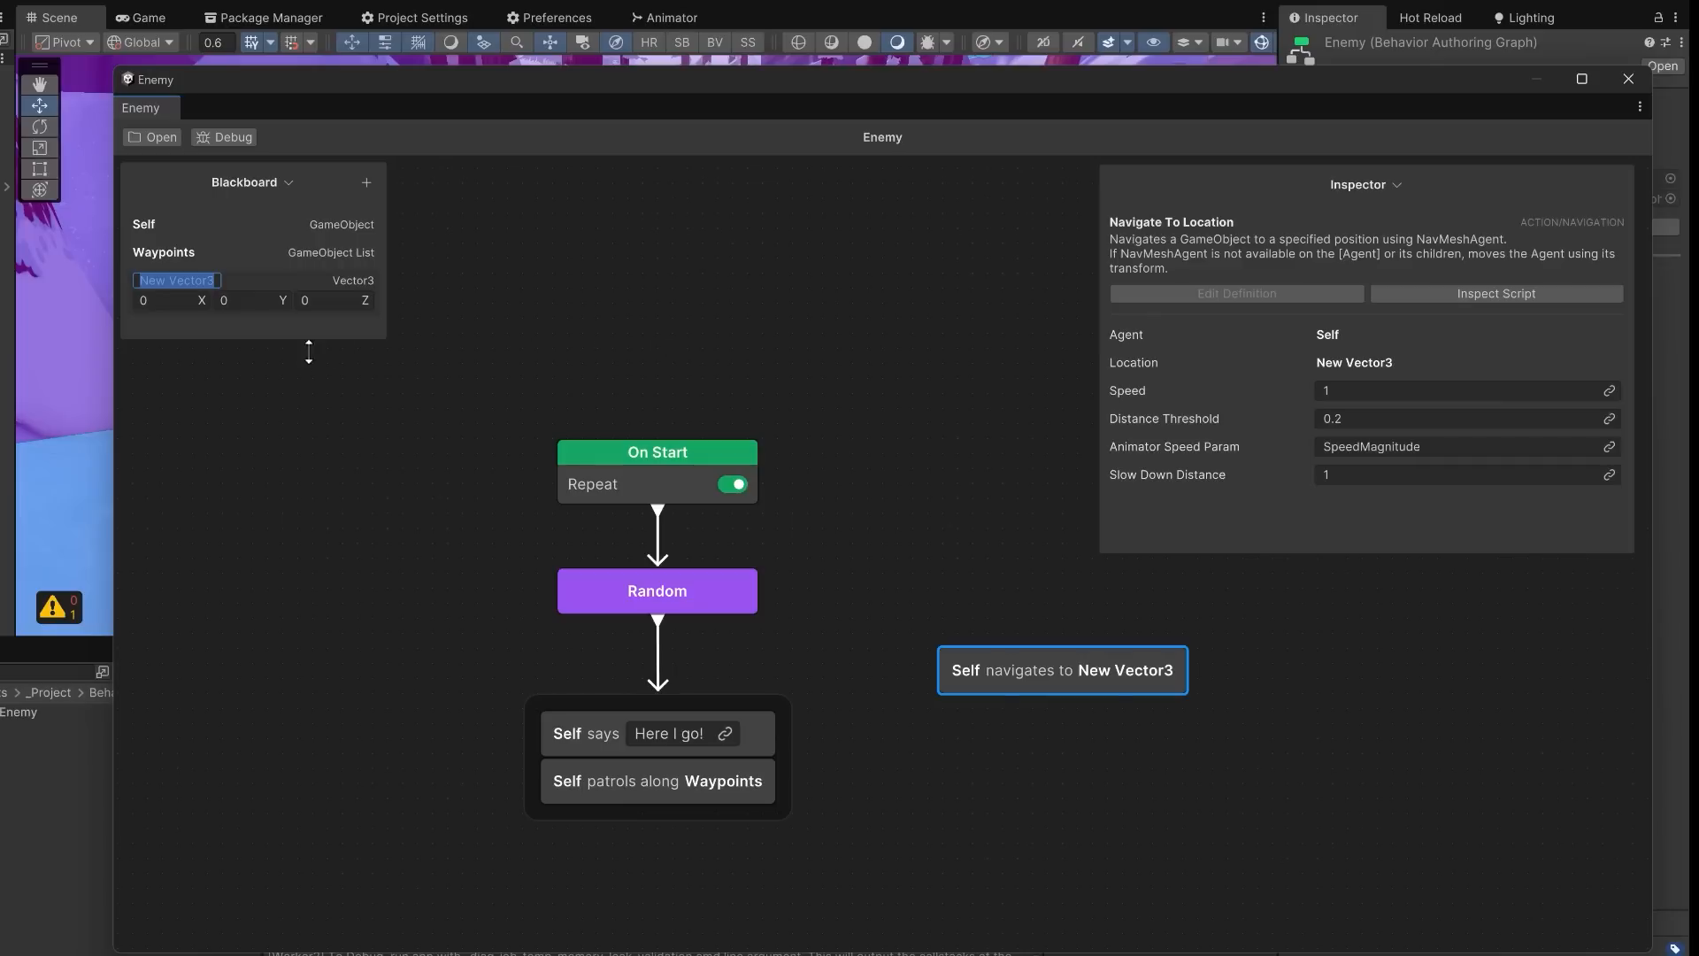
text(Home)
- Add a Talk action node below the navigation node
right_click(1063, 751)
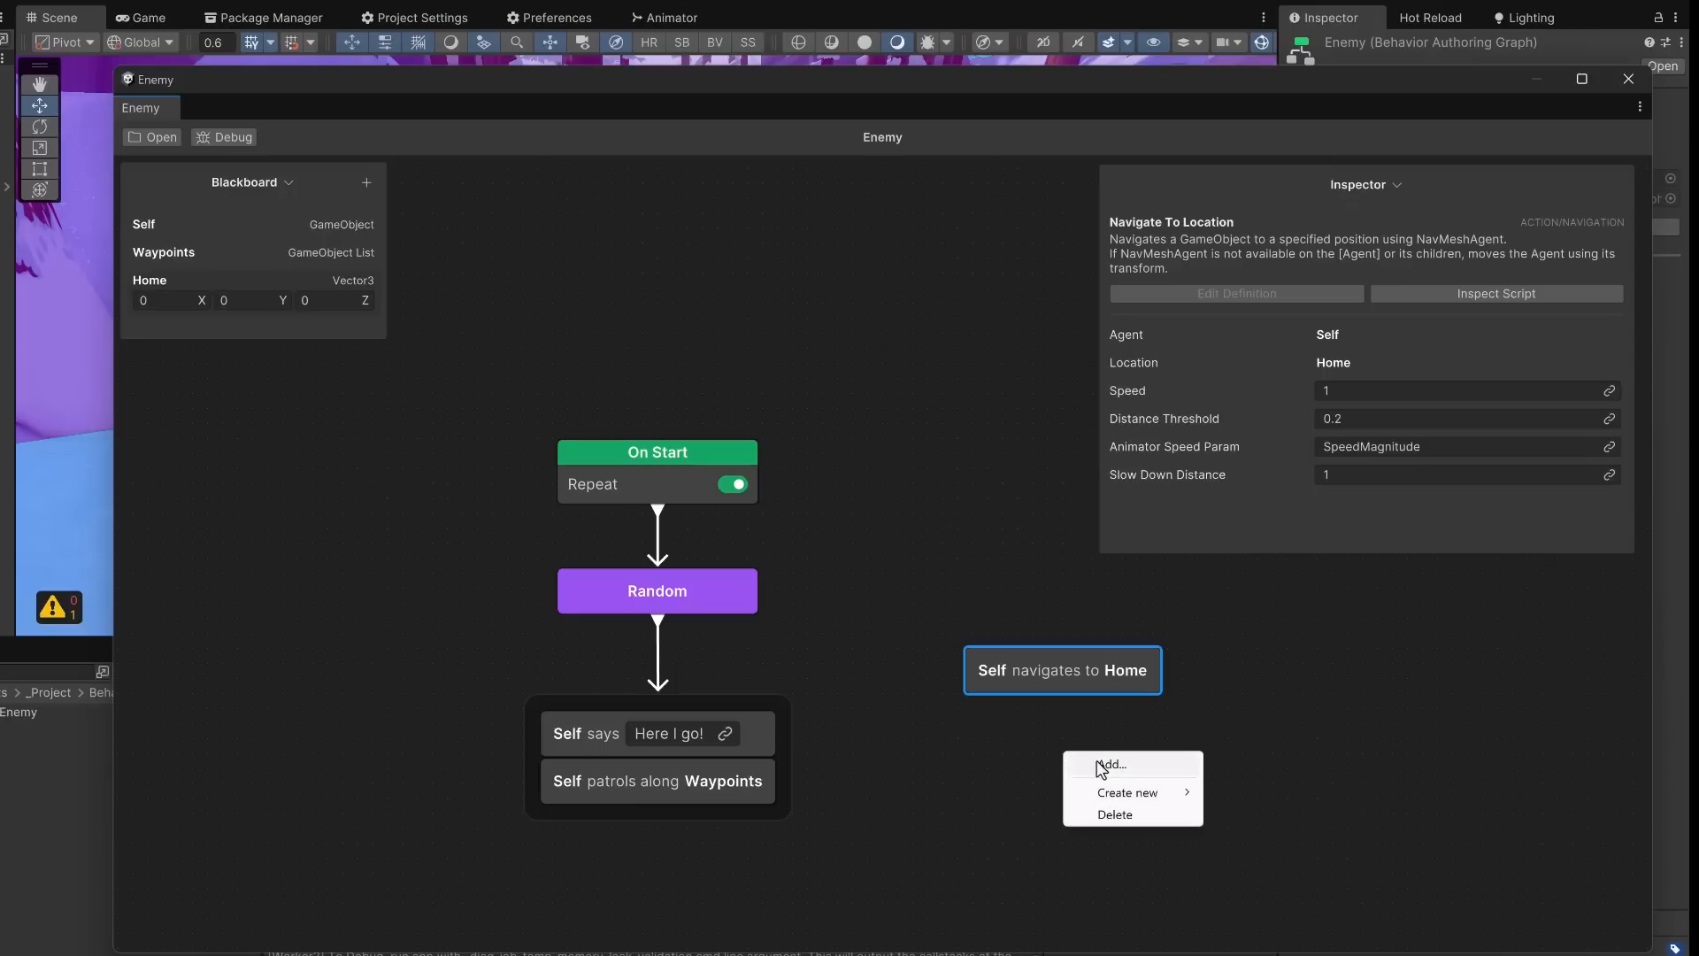
click(1101, 766)
text(talk)
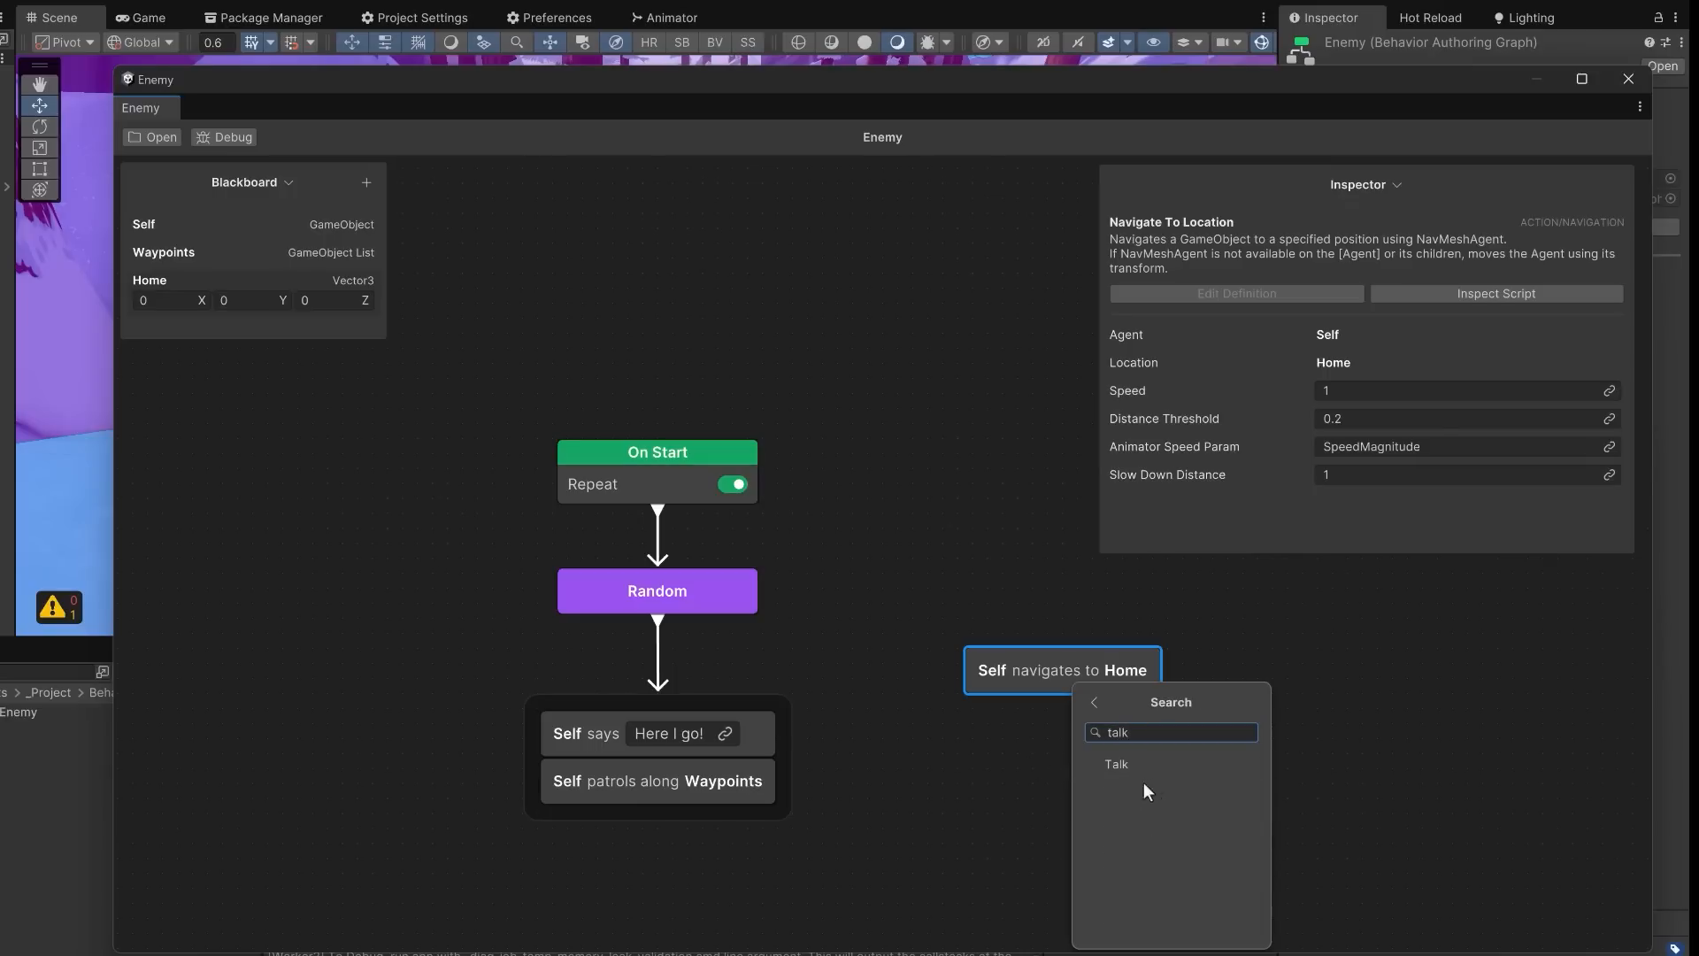
click(1139, 763)
click(1075, 779)
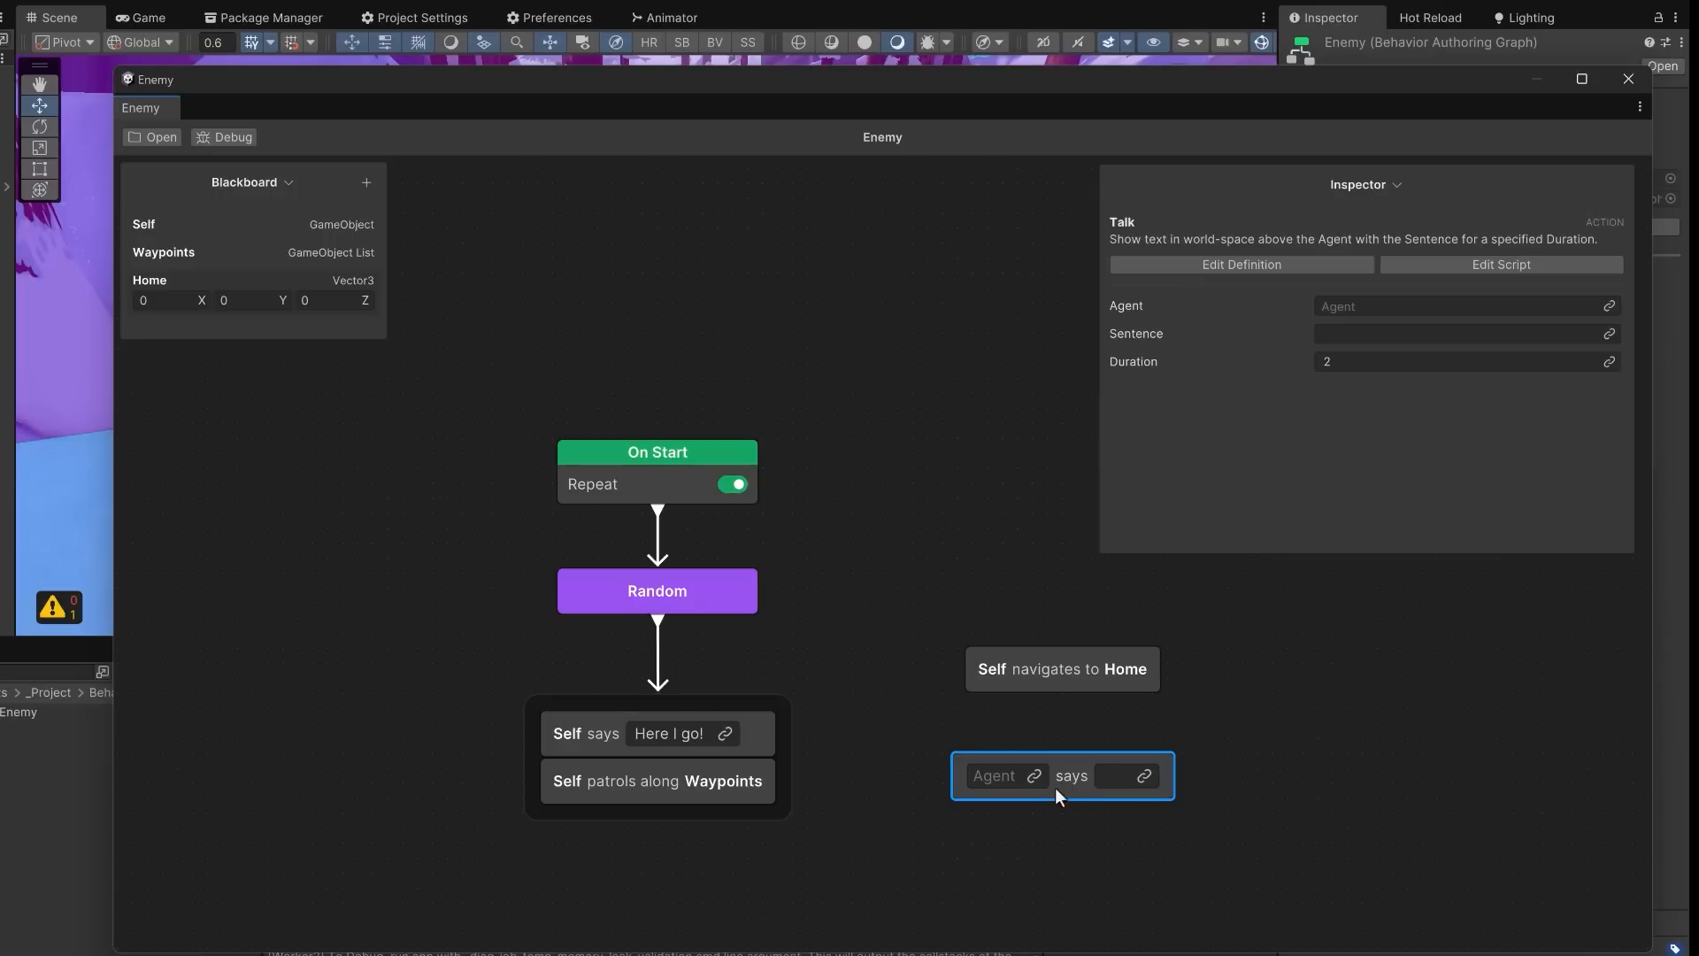
- Set the new Talk node's agent to Self and sentence to "Going home!", and stack it above the navigation node as one sequence
click(1035, 777)
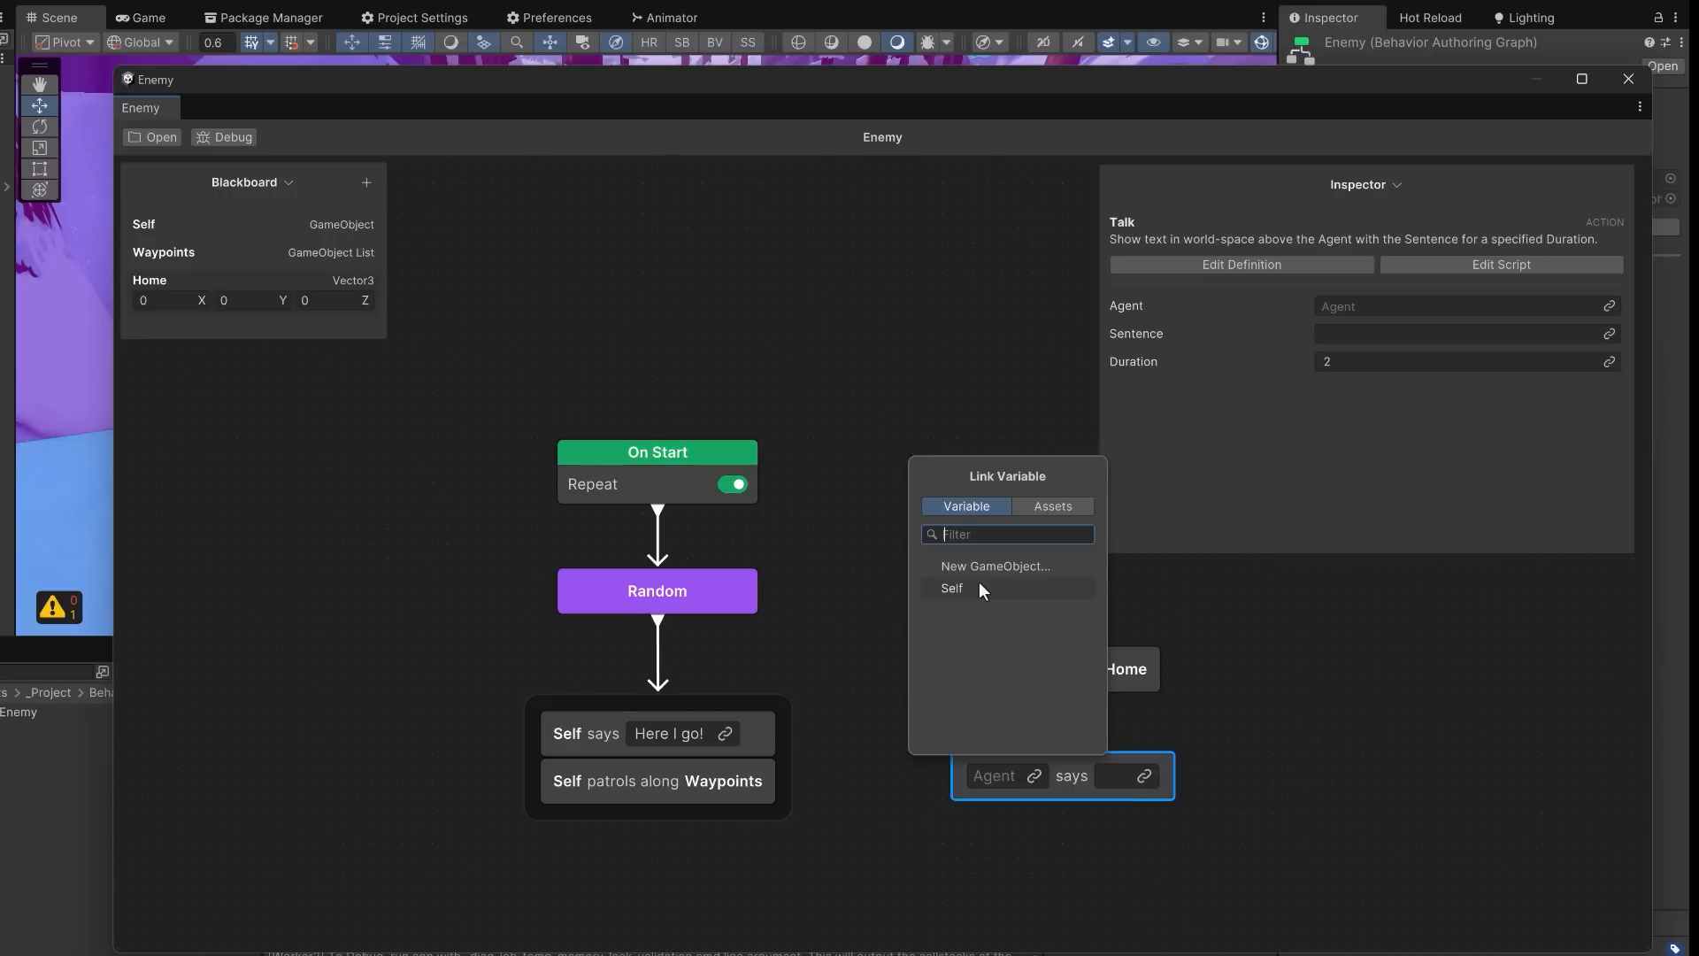
click(1103, 776)
text(Goinghome!)
key(Left)
key(Left)
key(Left)
drag(1009, 775, 1055, 655)
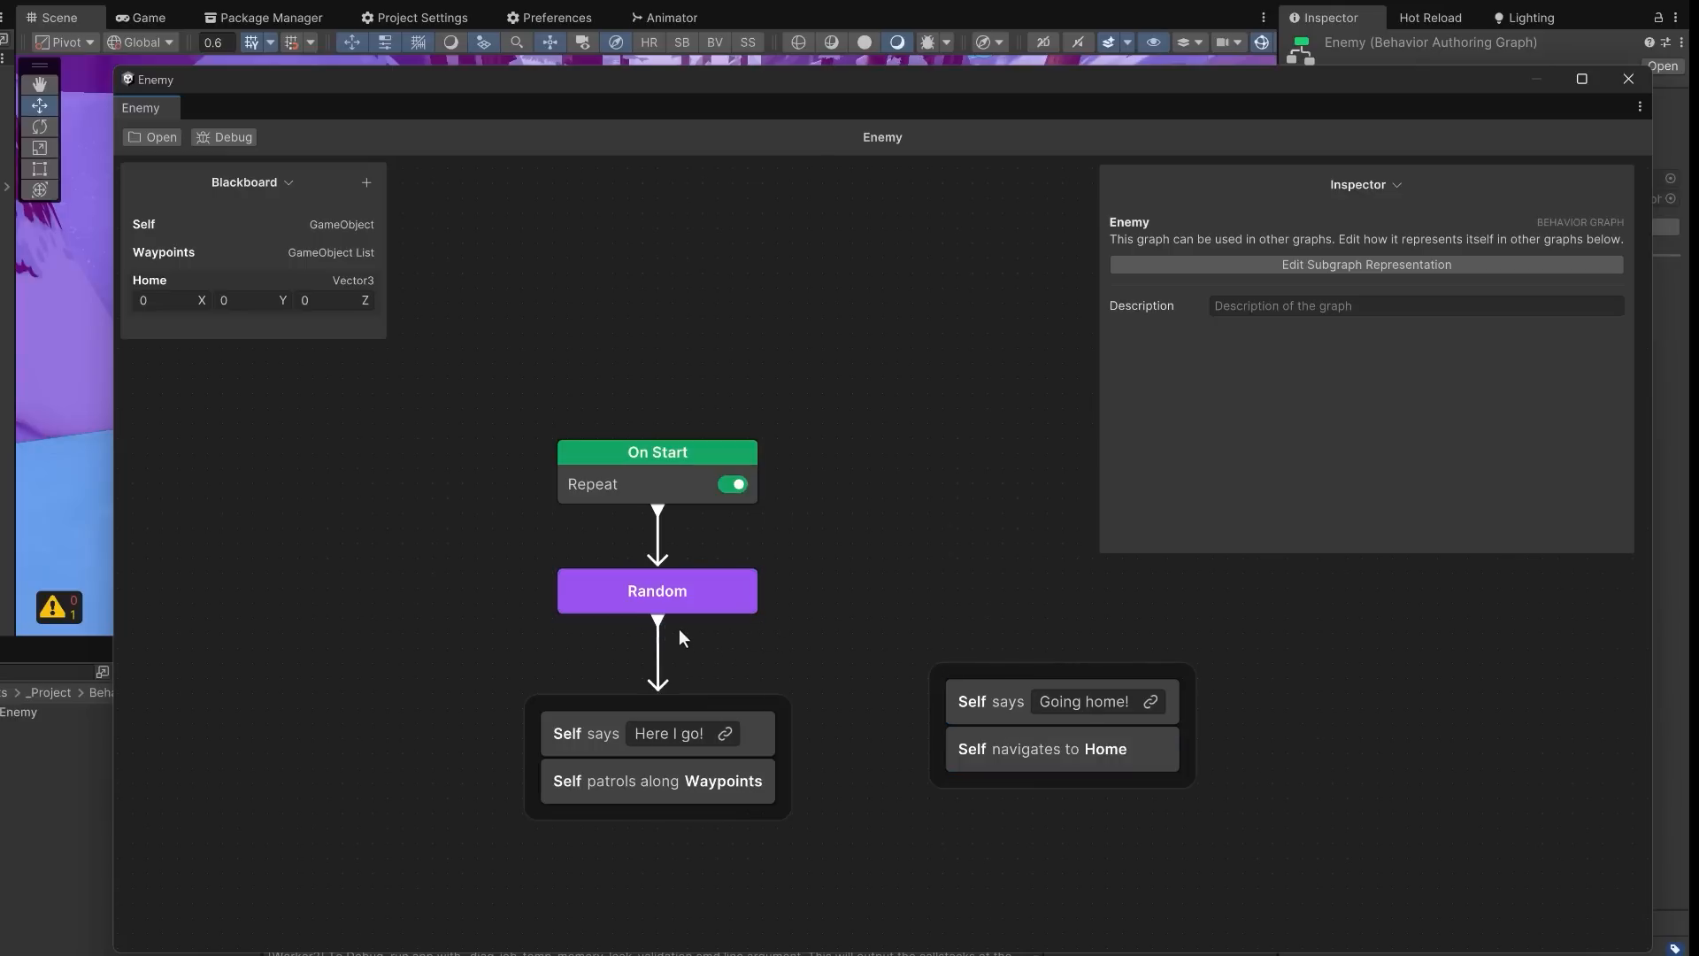
- Connect the Random node to the "Going home!" sequence and align all children of the On Start node
drag(688, 623, 929, 702)
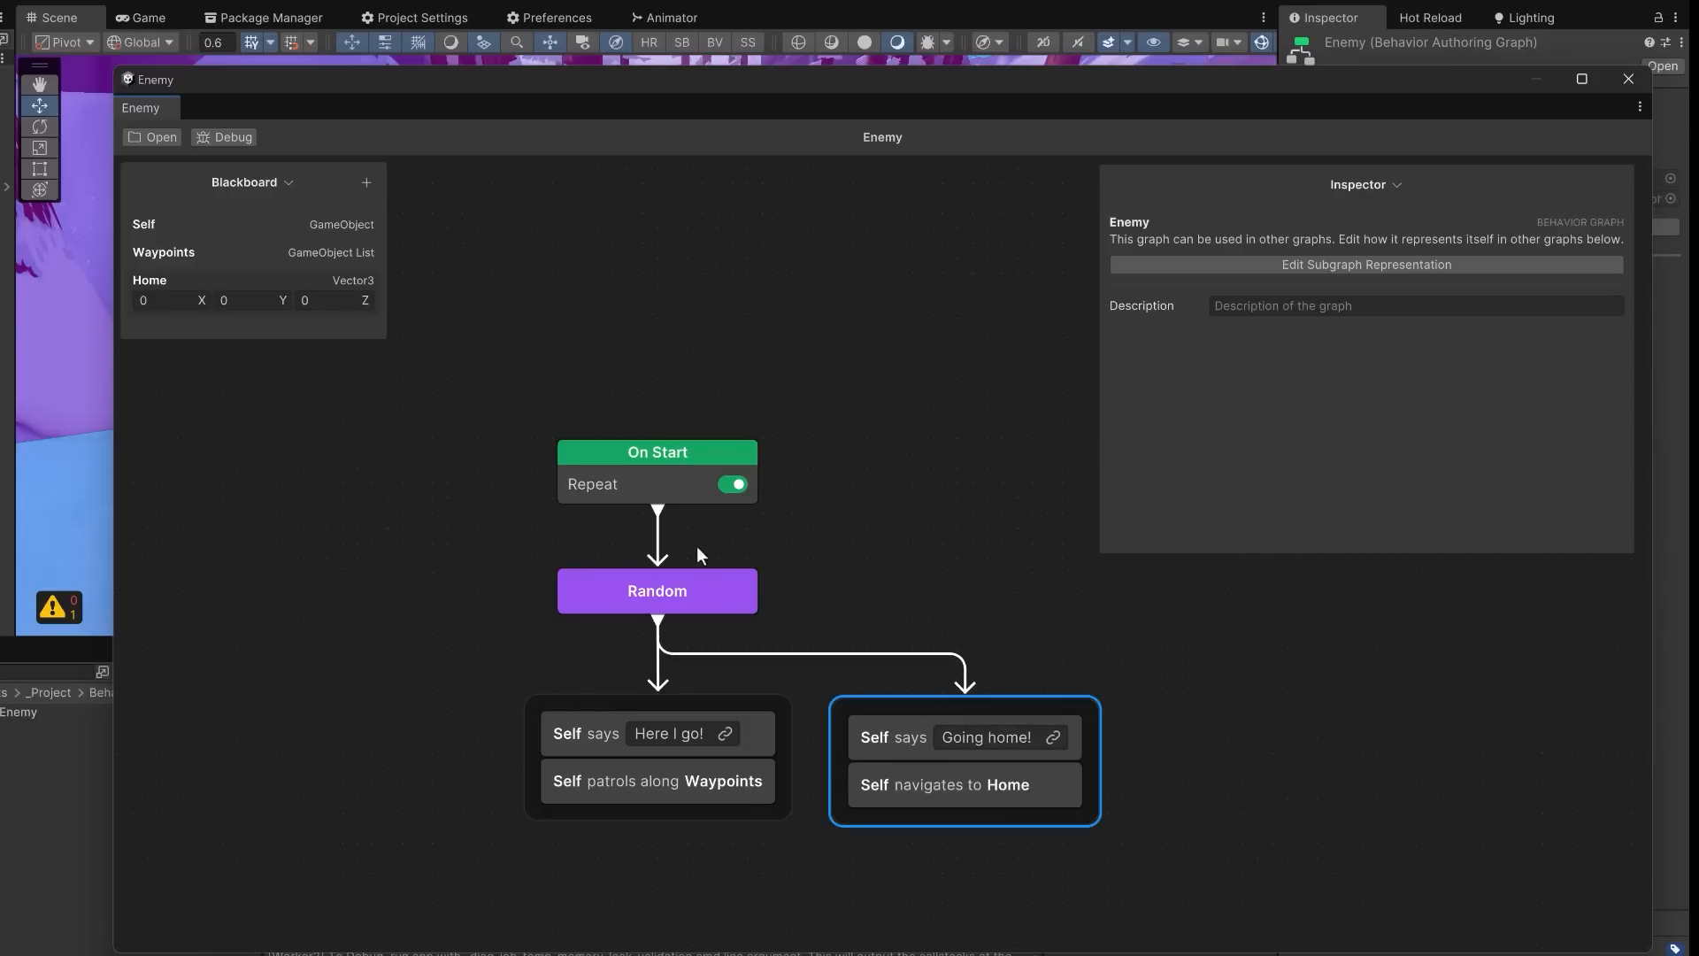
right_click(678, 493)
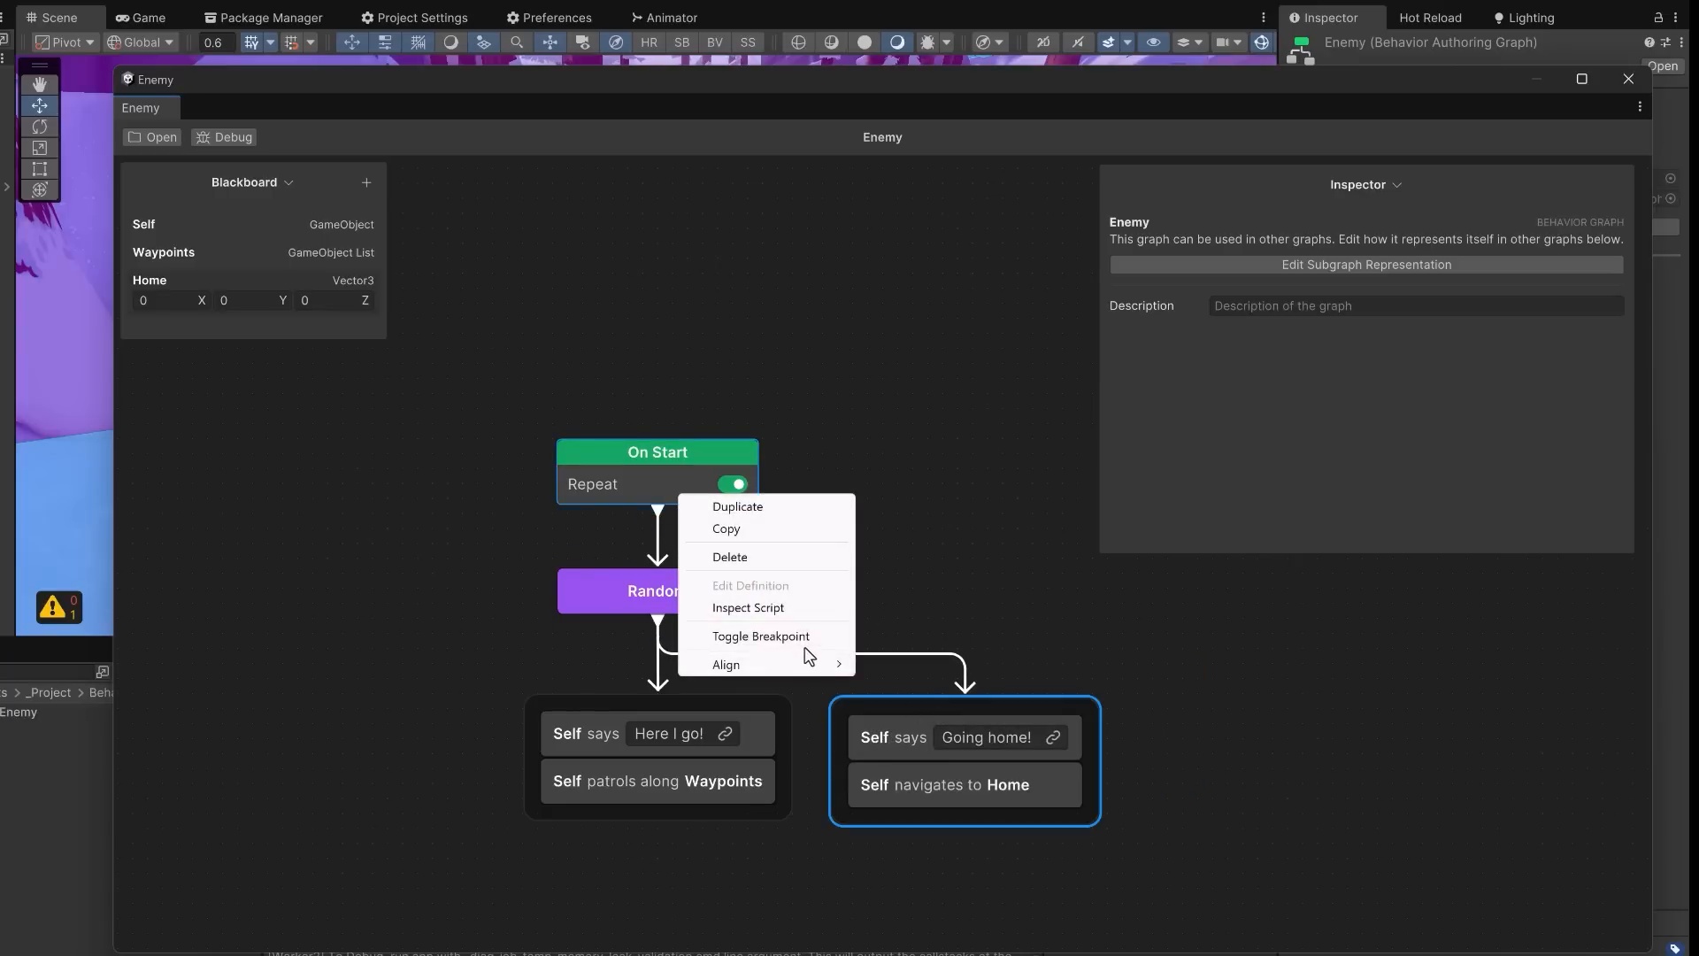
mouse_move(809, 665)
click(937, 671)
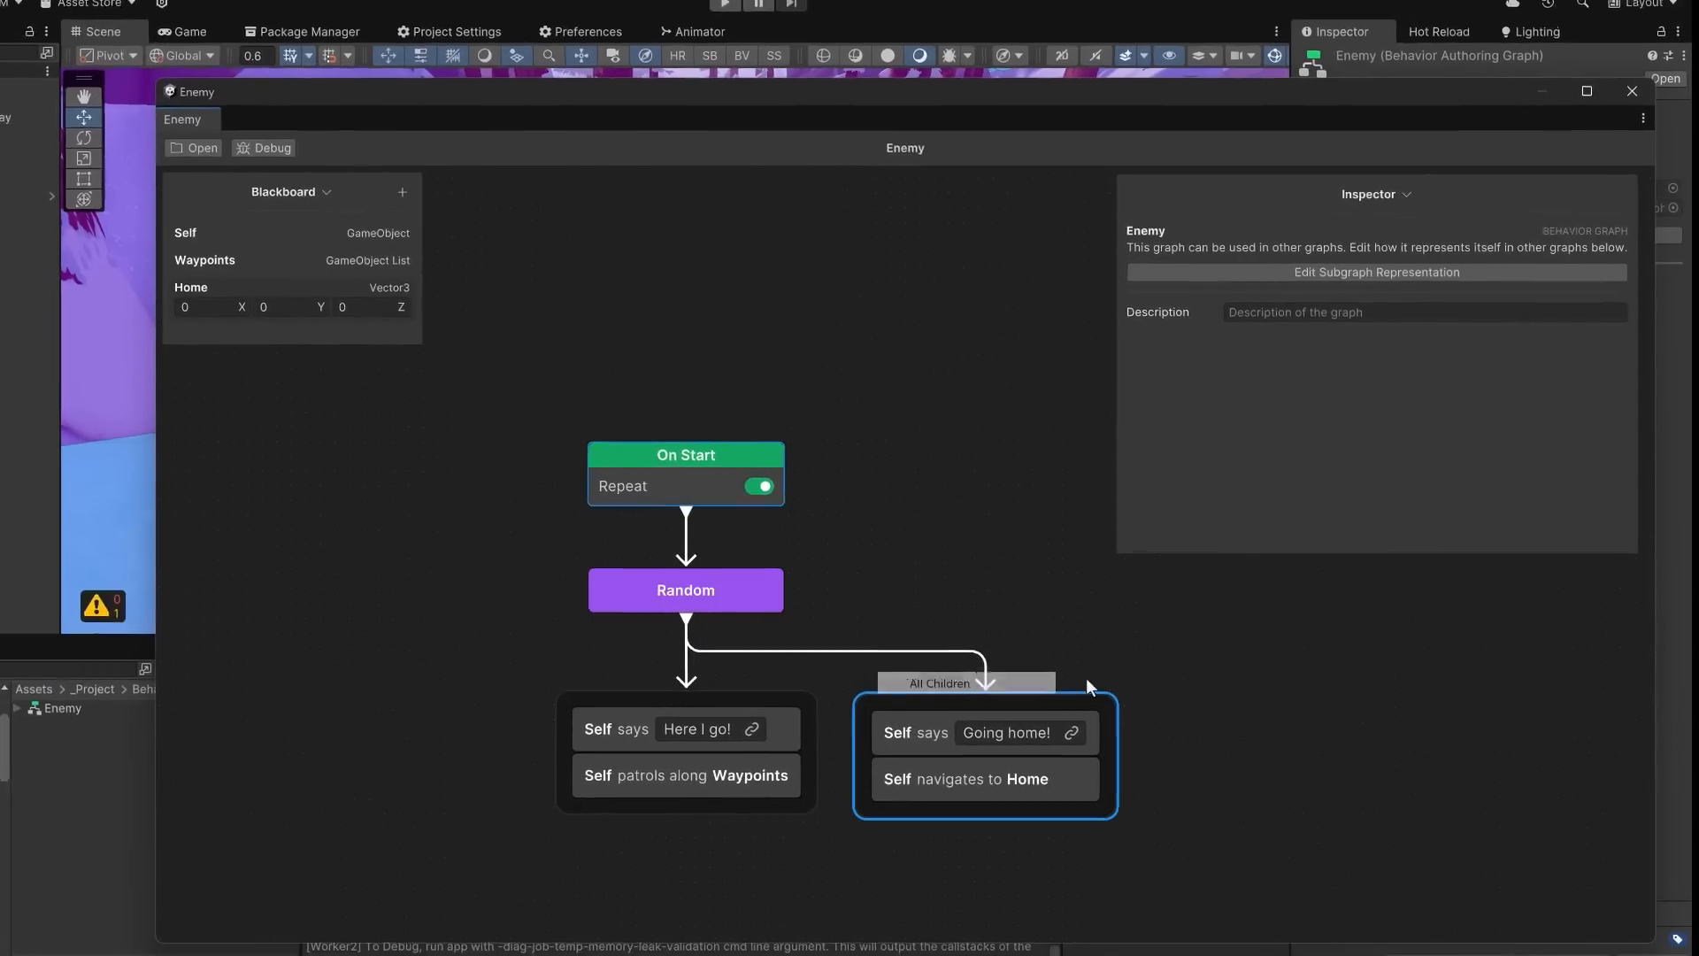
click(841, 590)
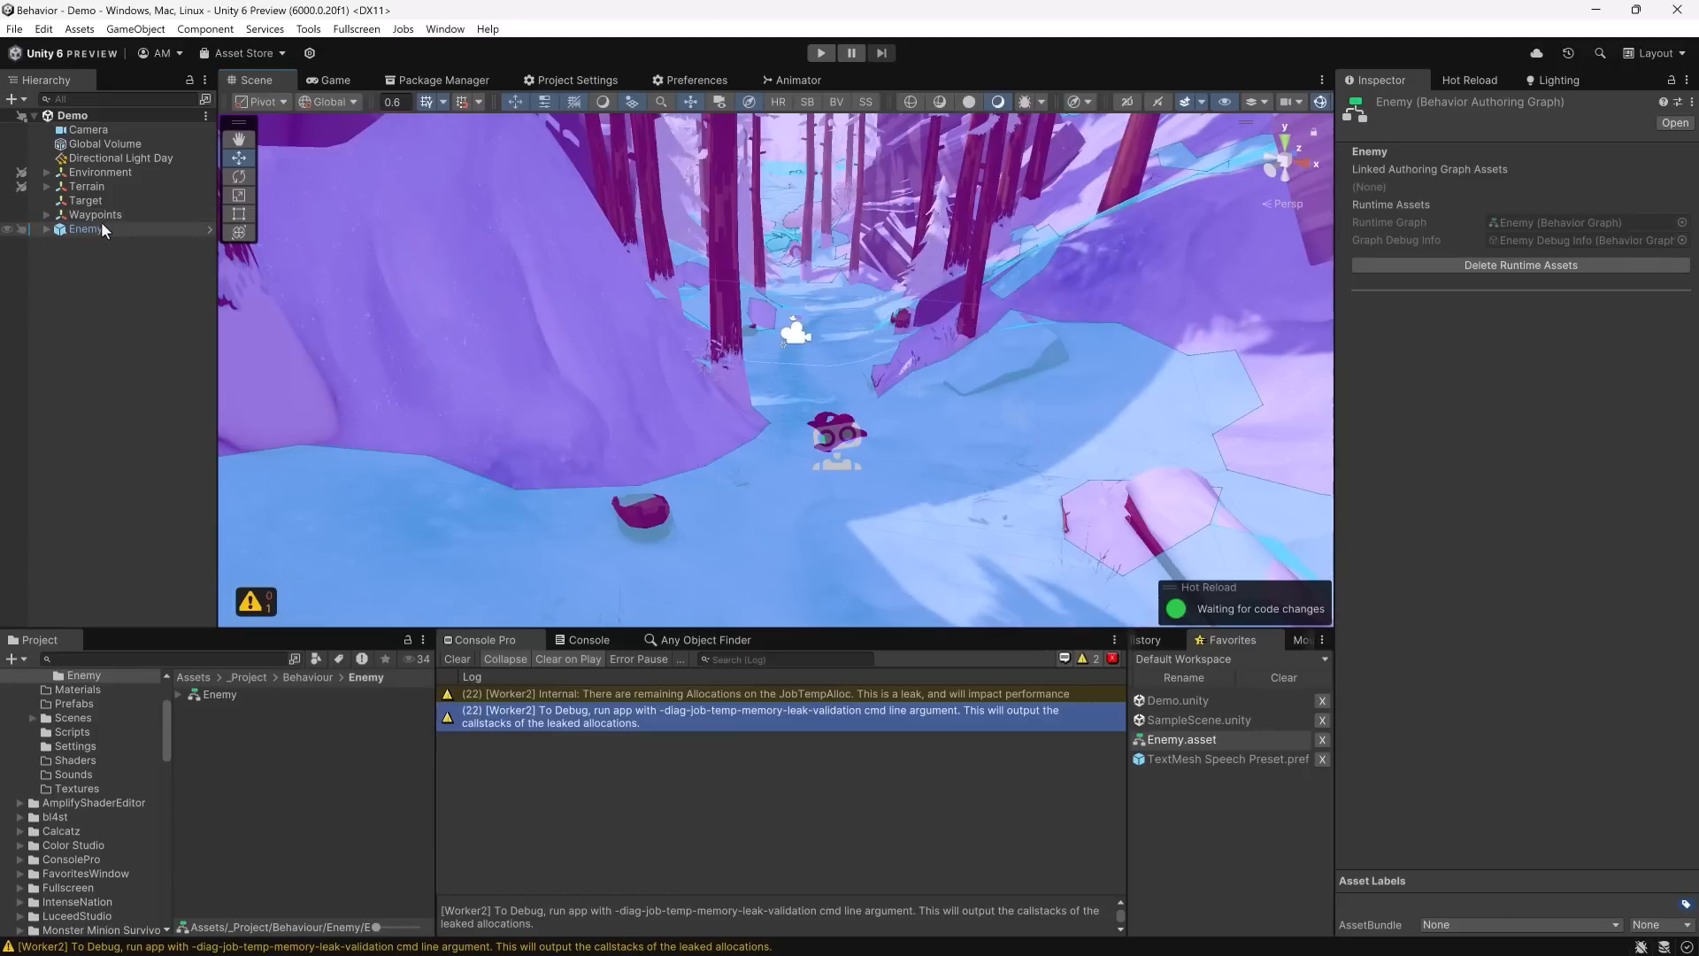
- Set the Enemy object's Home blackboard variable to X 112, Y 22, Z -20 in its Behavior Agent component
click(97, 226)
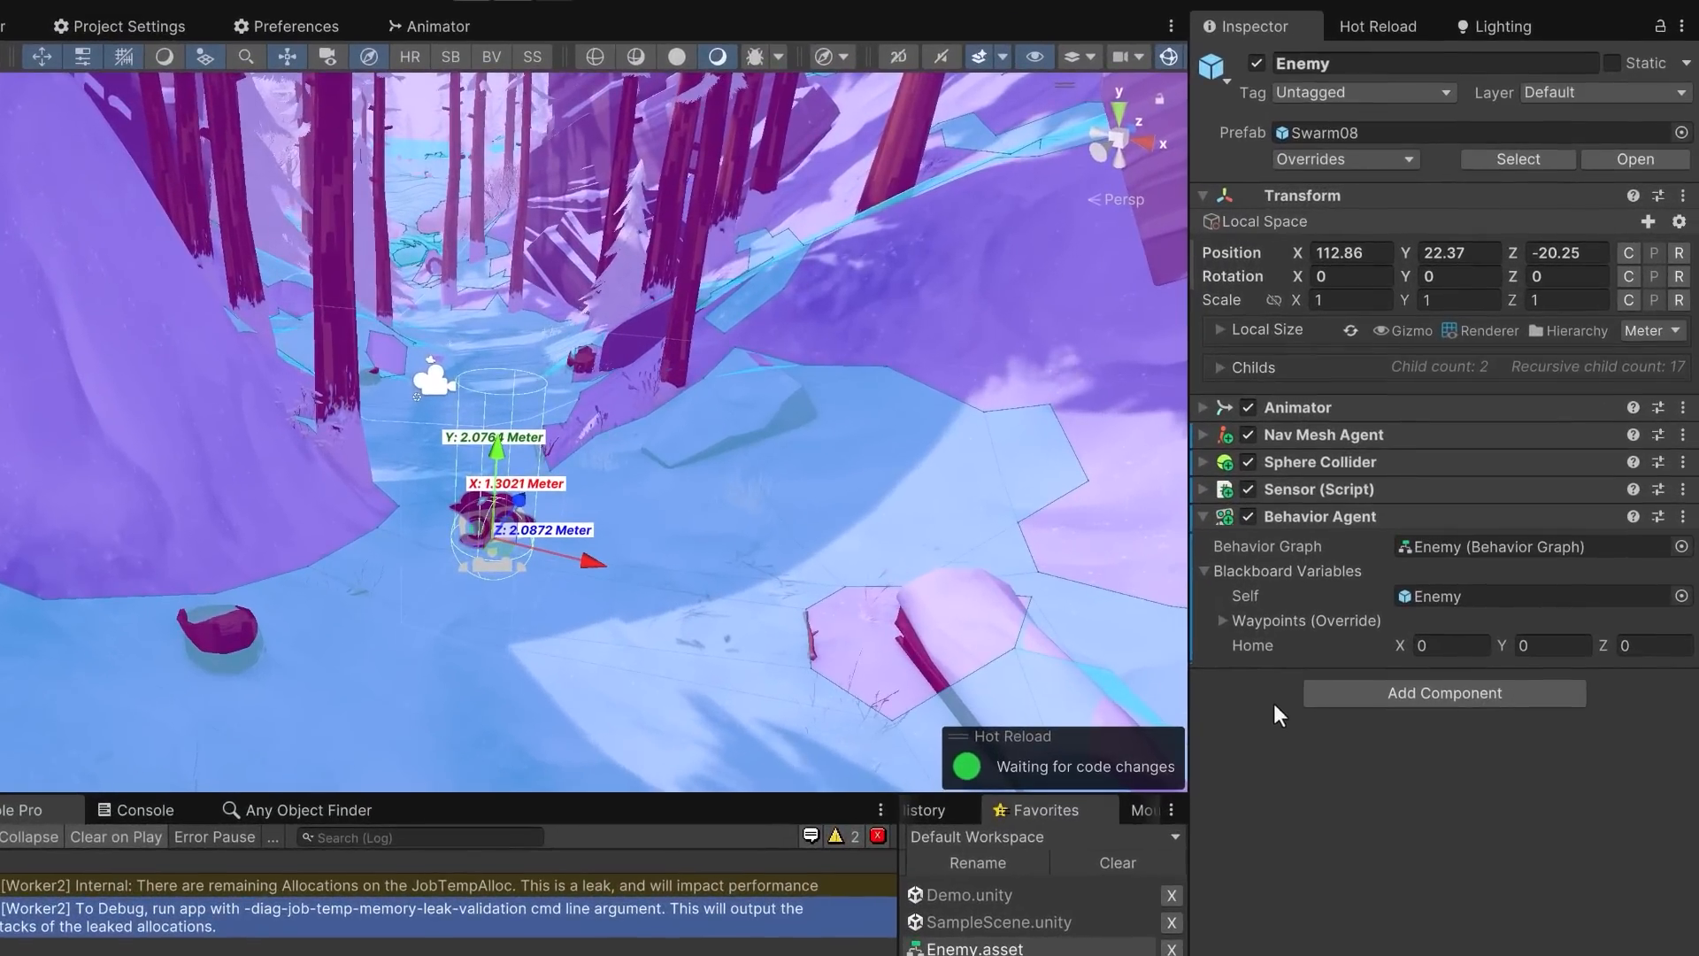
click(1465, 645)
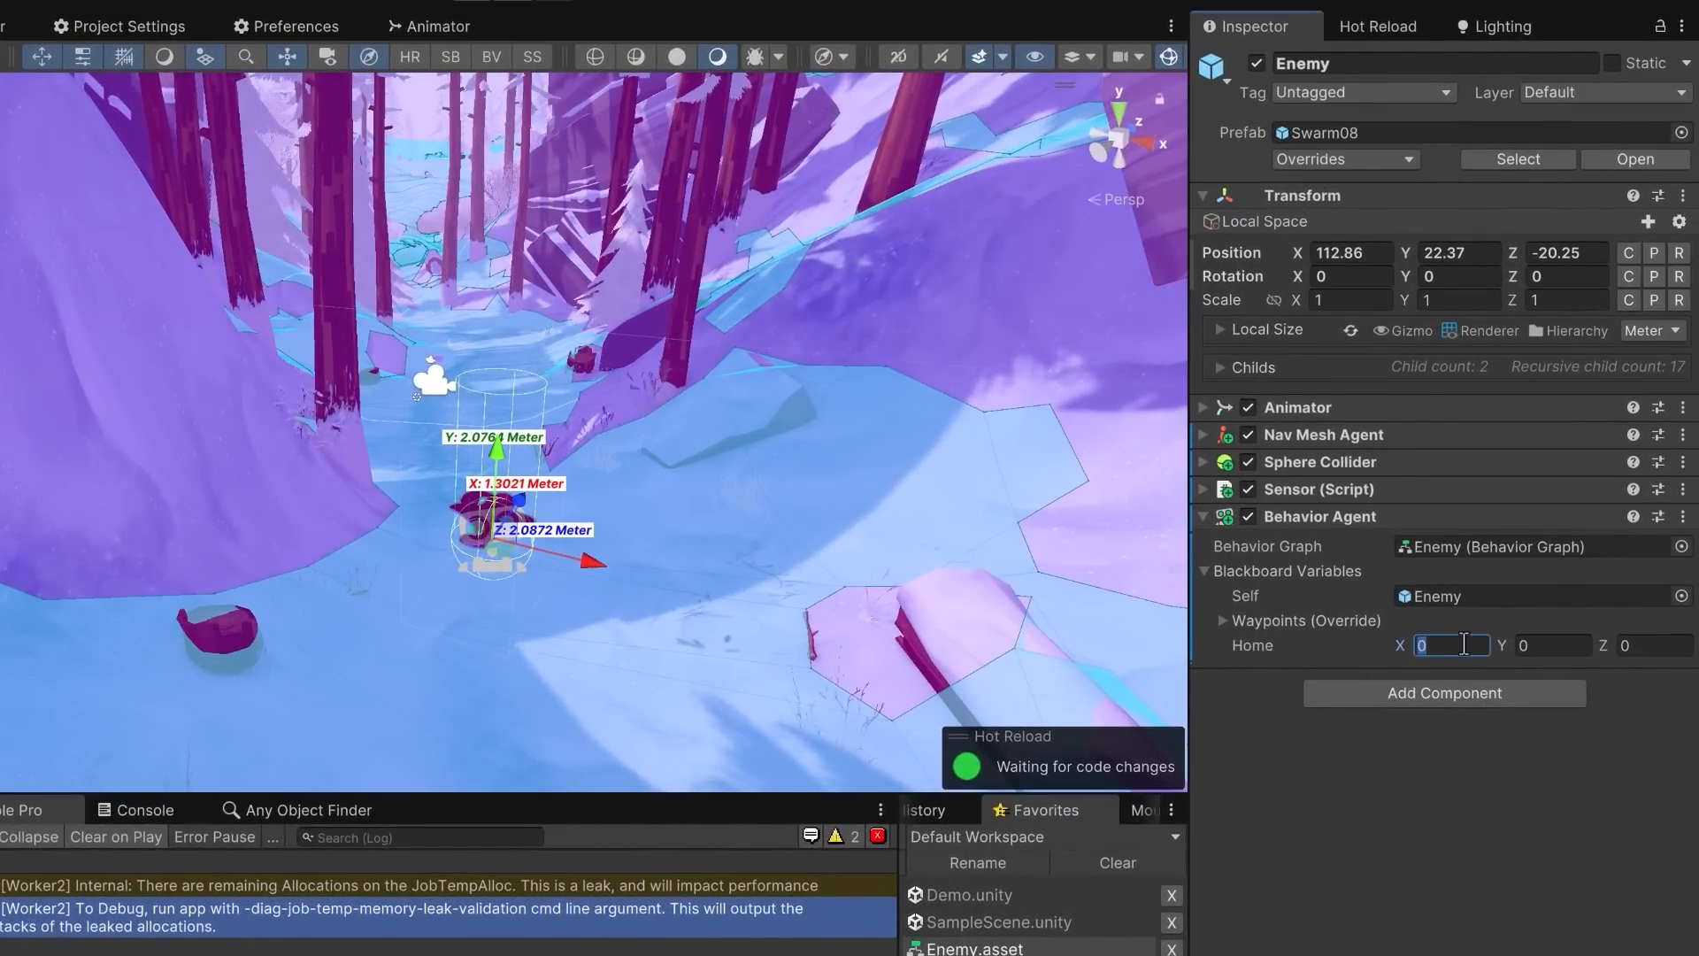
text(112)
key(Tab)
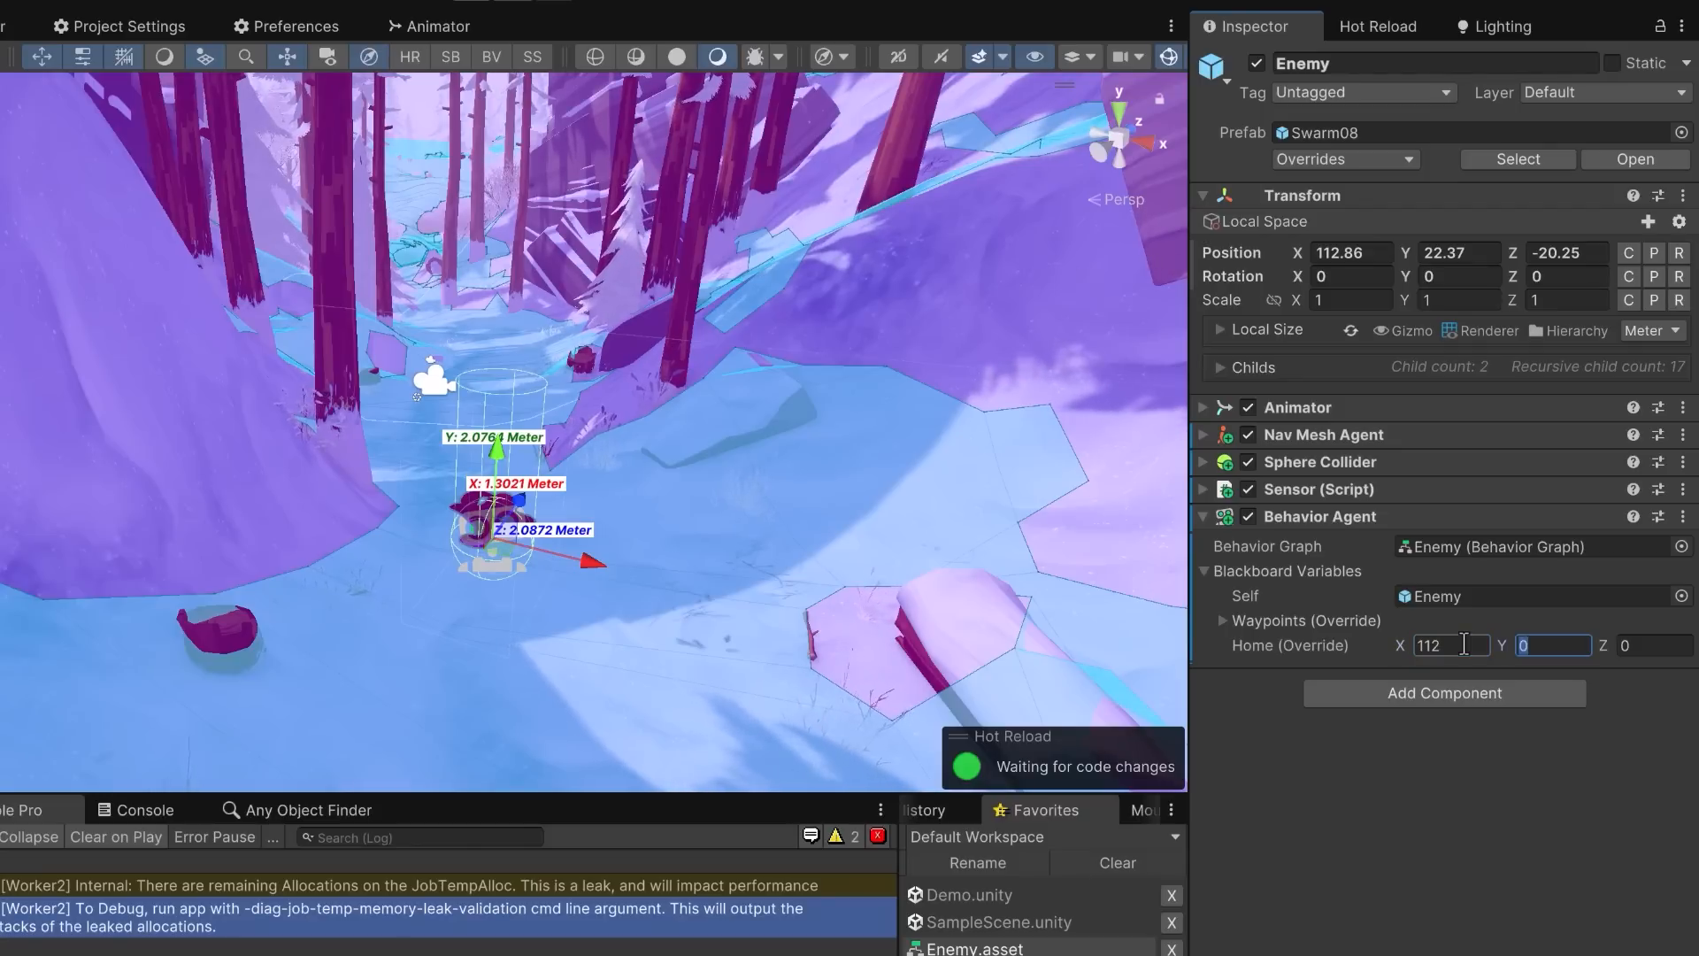
text(22)
key(Tab)
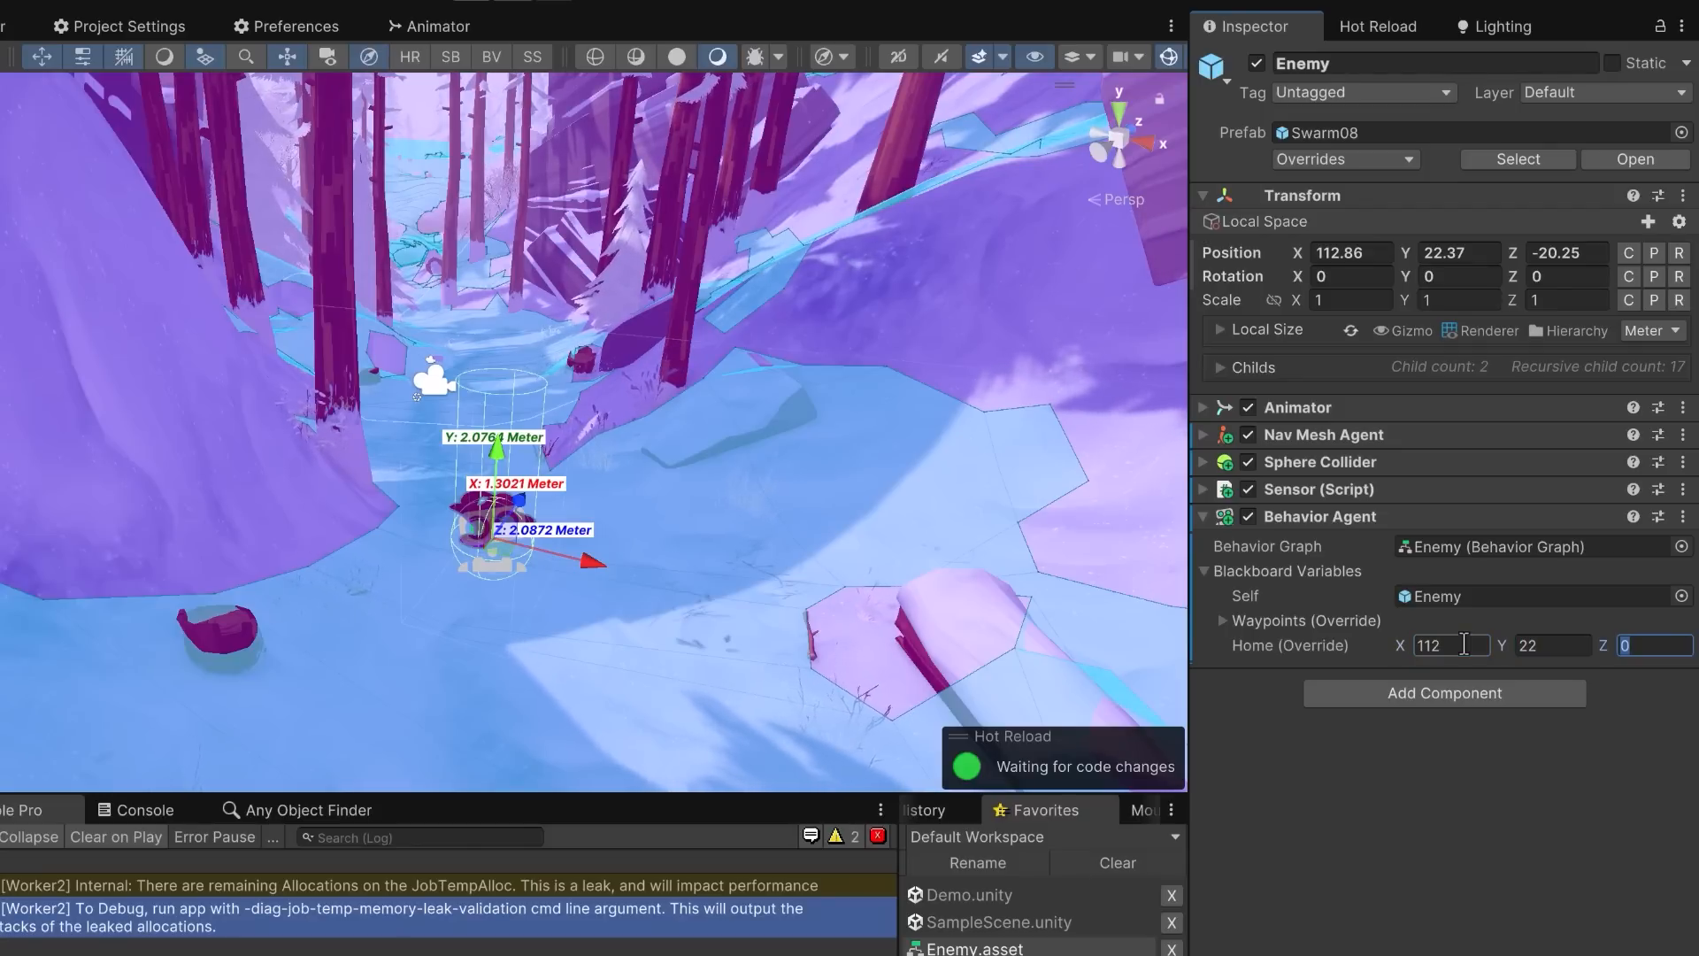
text(-20)
key(Return)
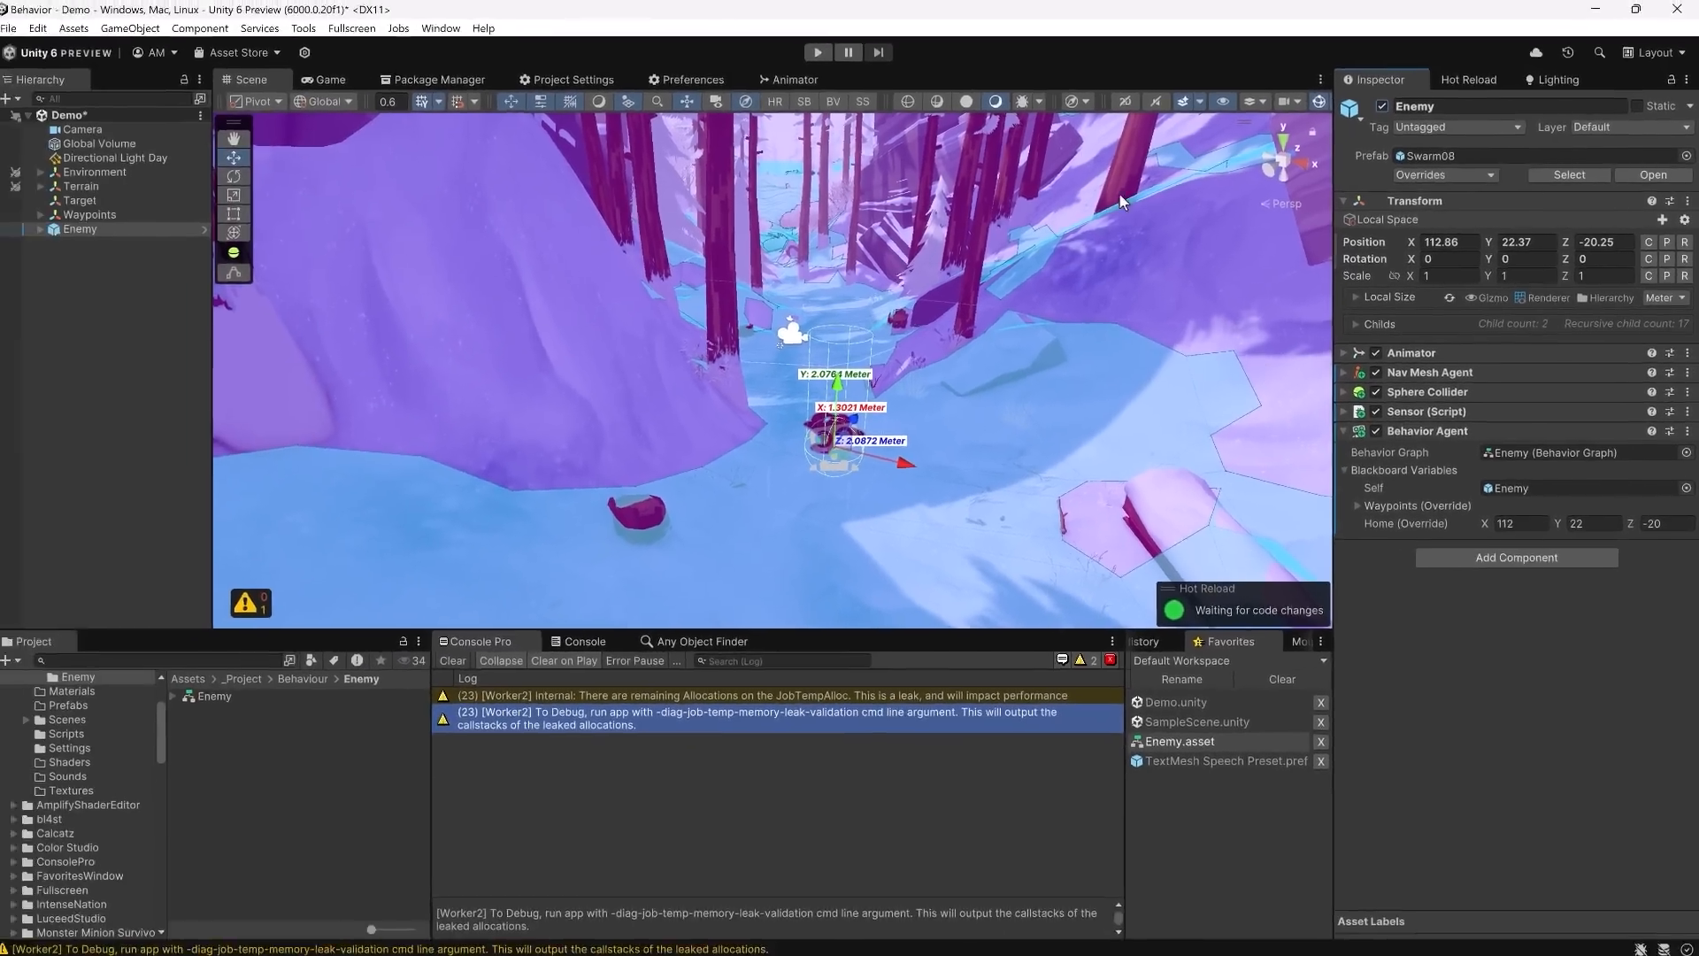
- Play the scene to test the Enemy's random choice between patrolling and going home, and stop it
click(823, 55)
click(818, 55)
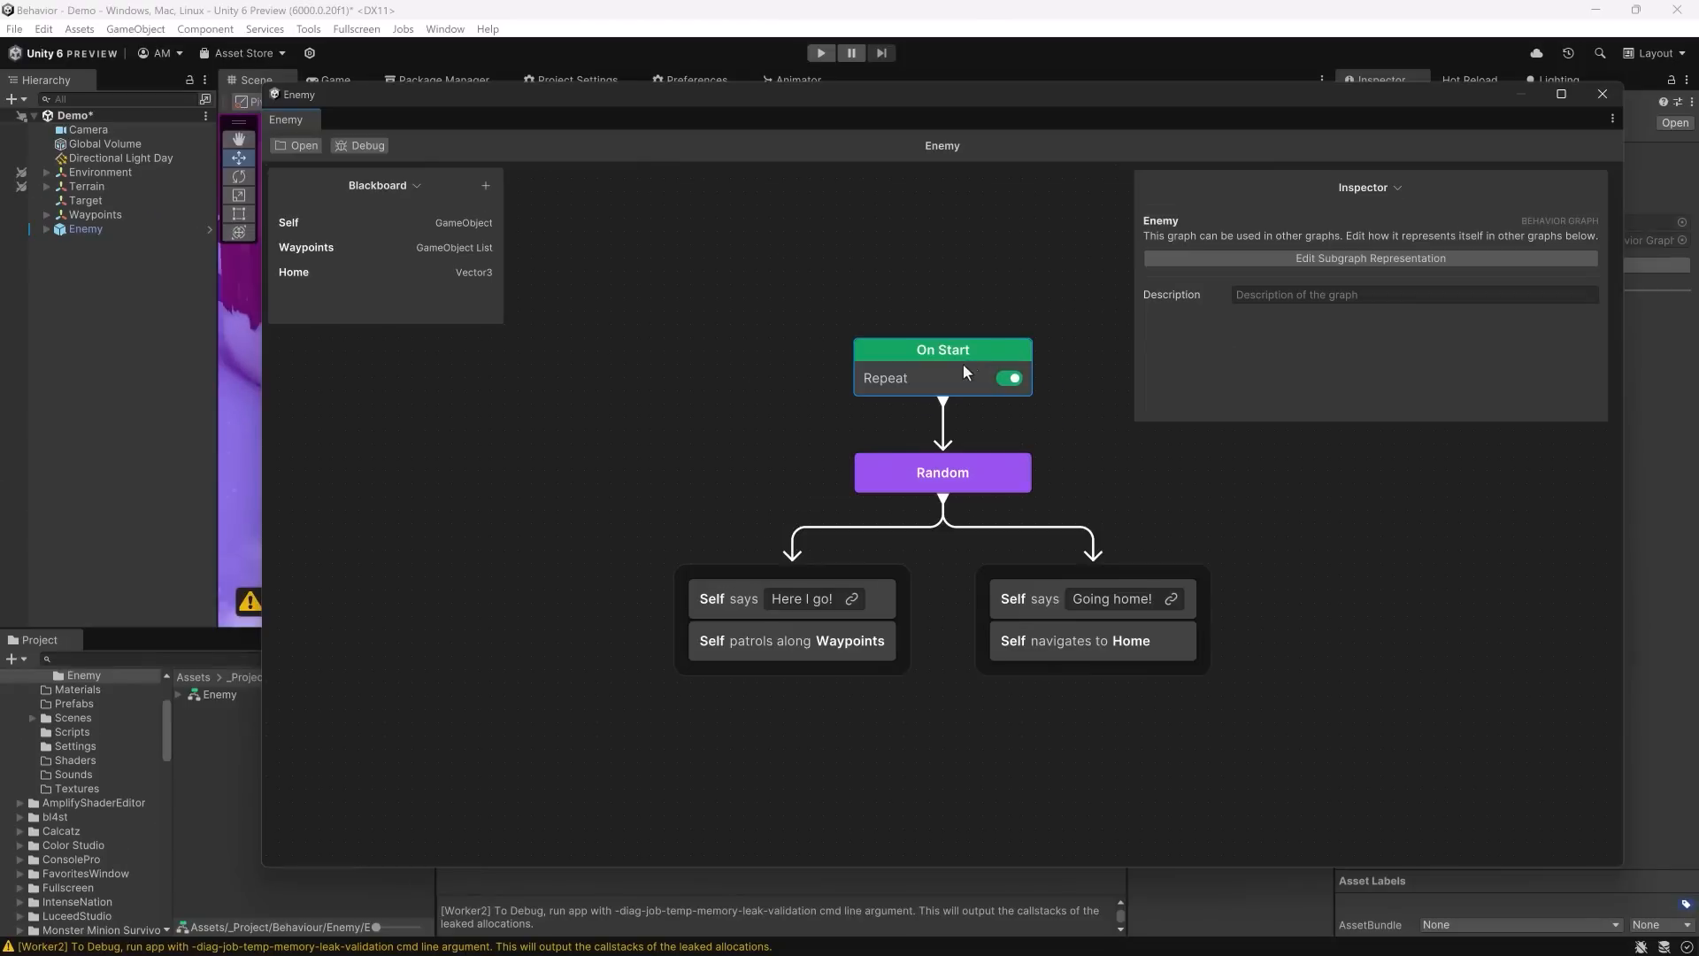
- Add a Send Event Message node to the left of the Random node in the Enemy graph
click(956, 368)
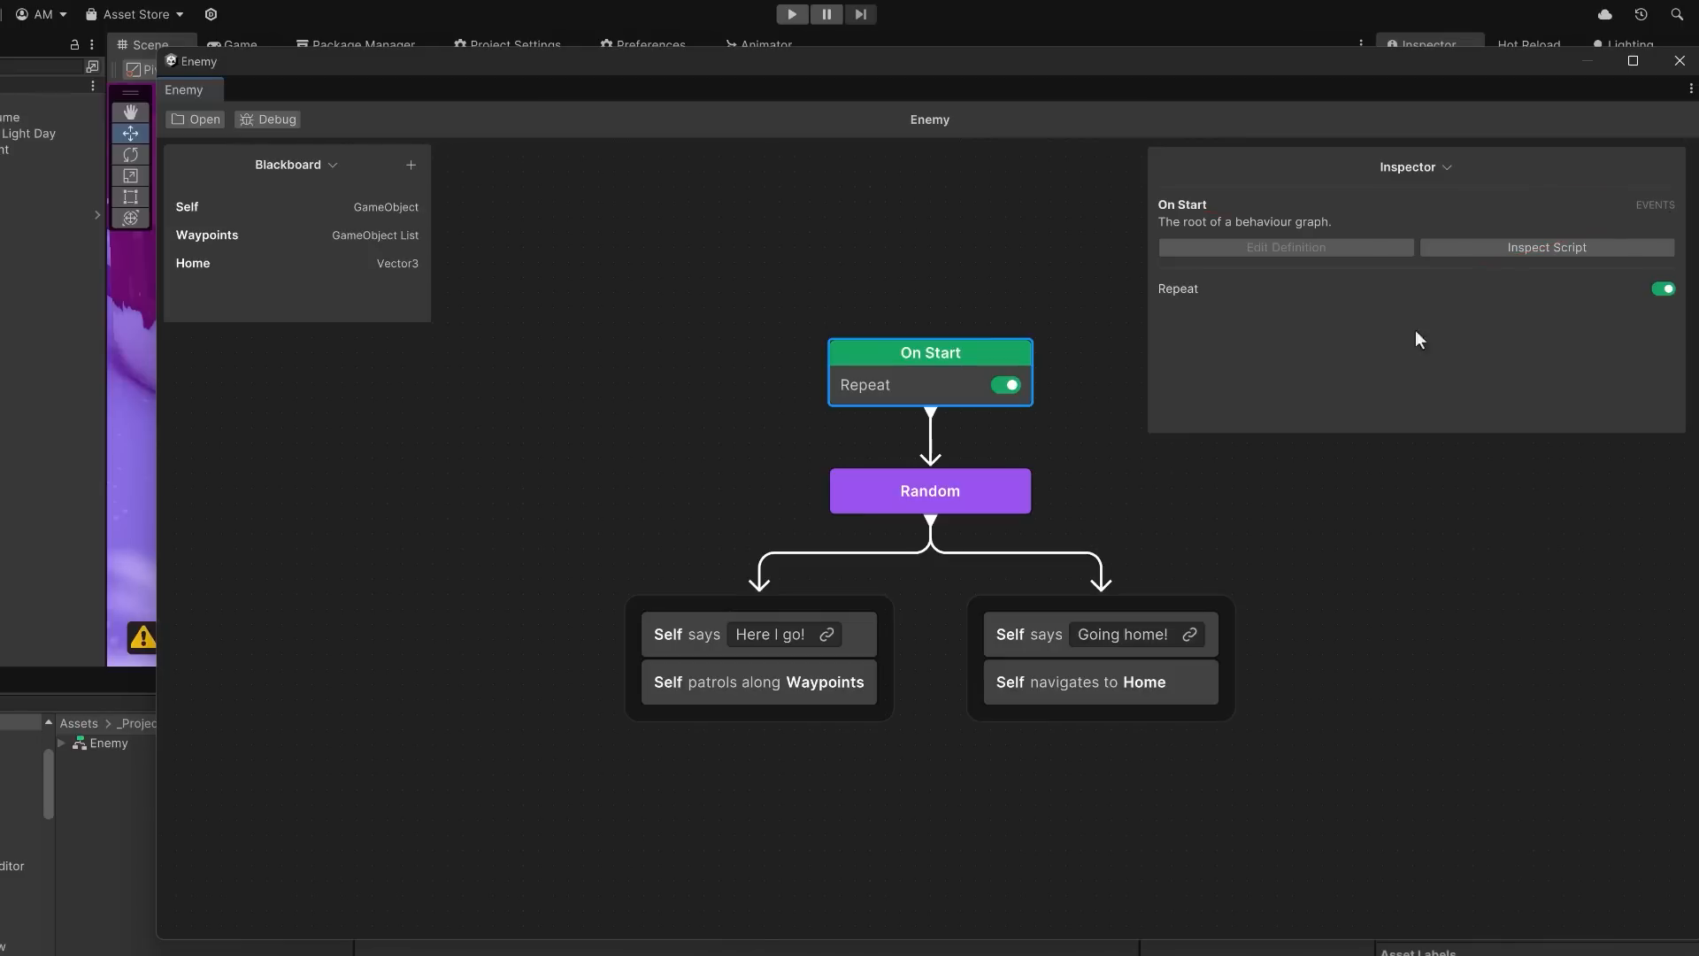
right_click(568, 480)
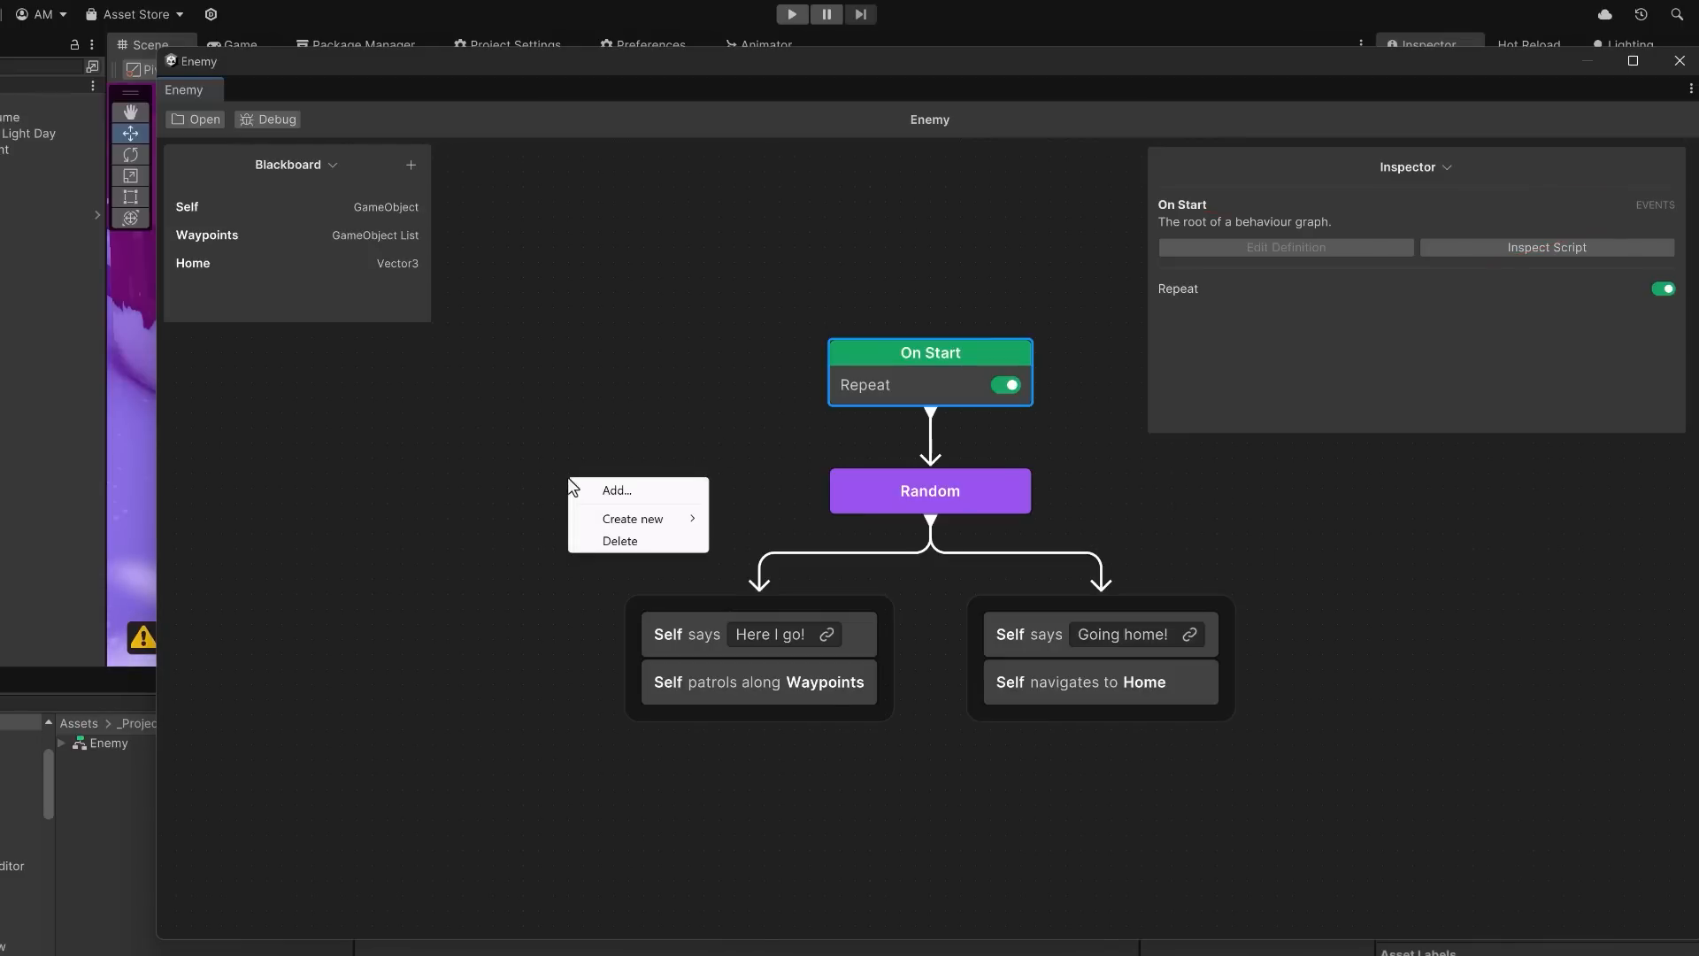
click(603, 491)
click(650, 615)
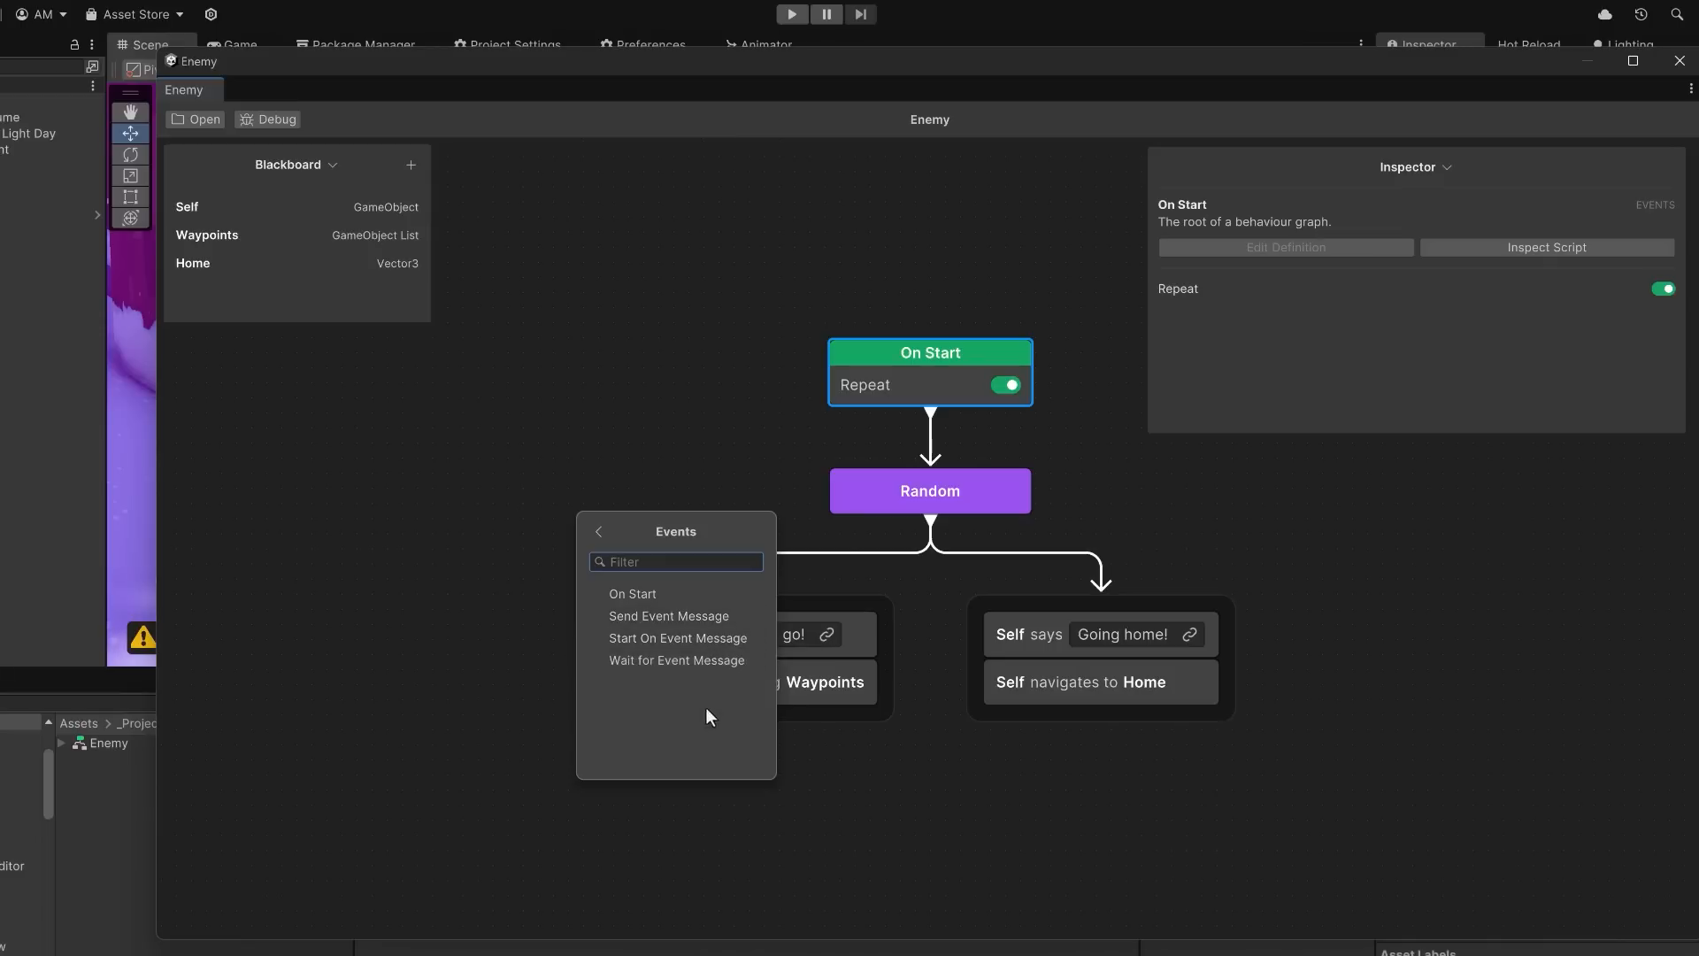
click(731, 617)
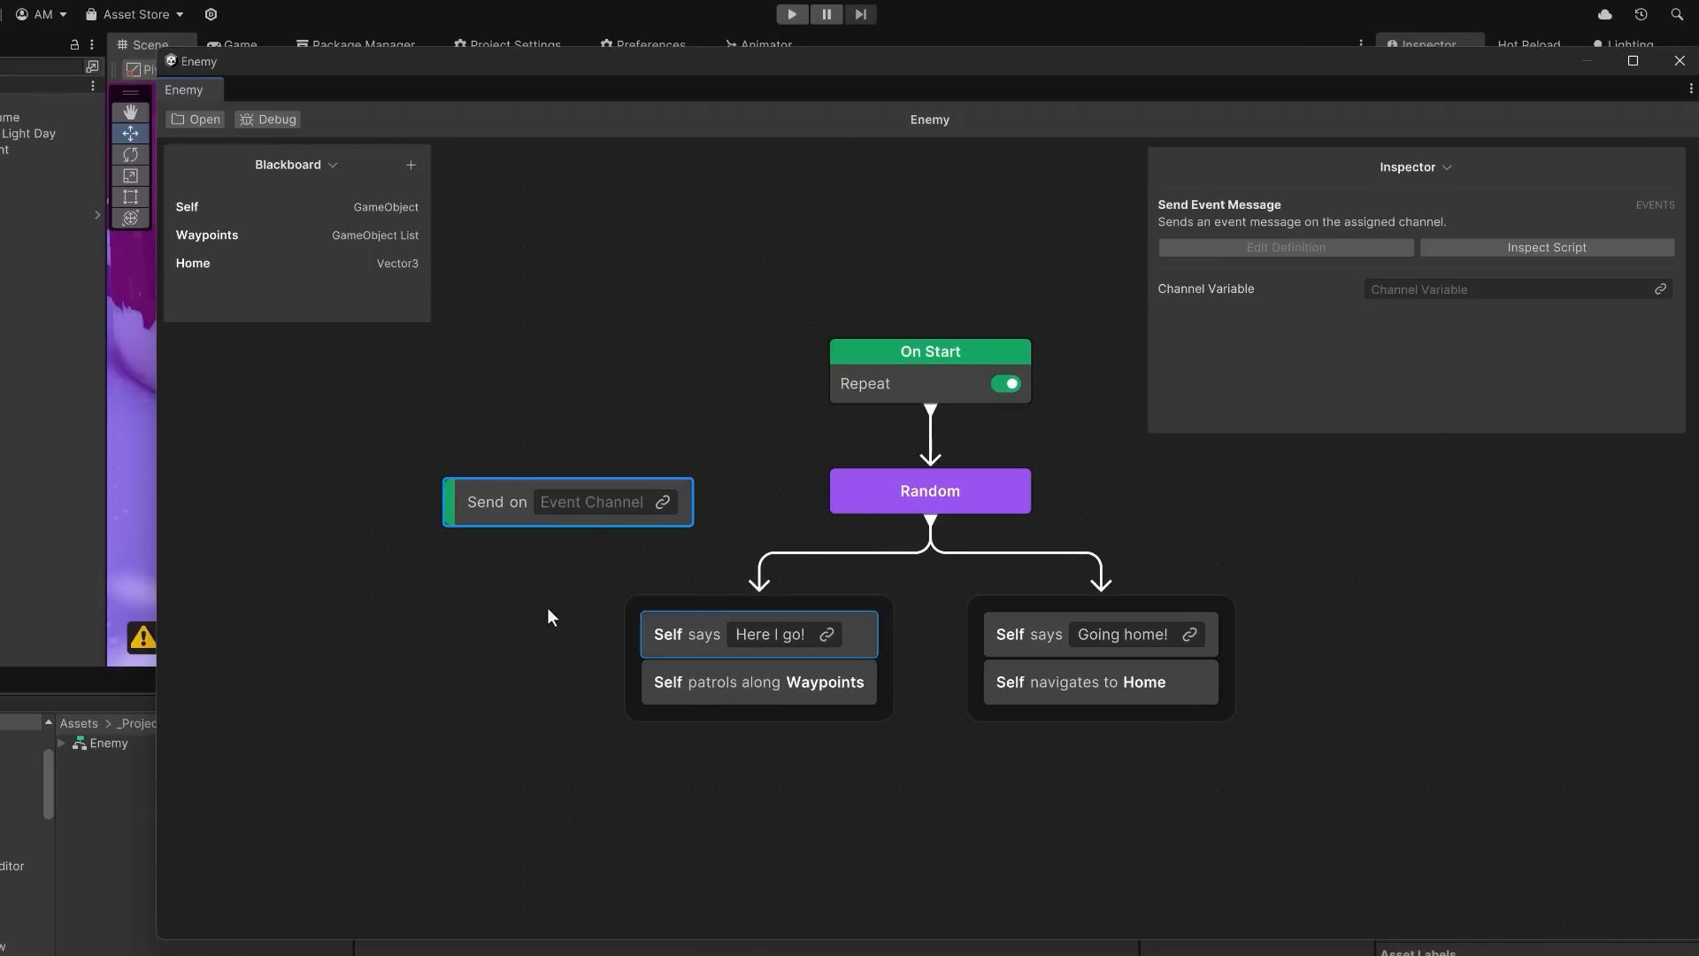
- Start a new event channel type for the Enemy graph's blackboard, named EnemyDetected in the Events category
click(663, 502)
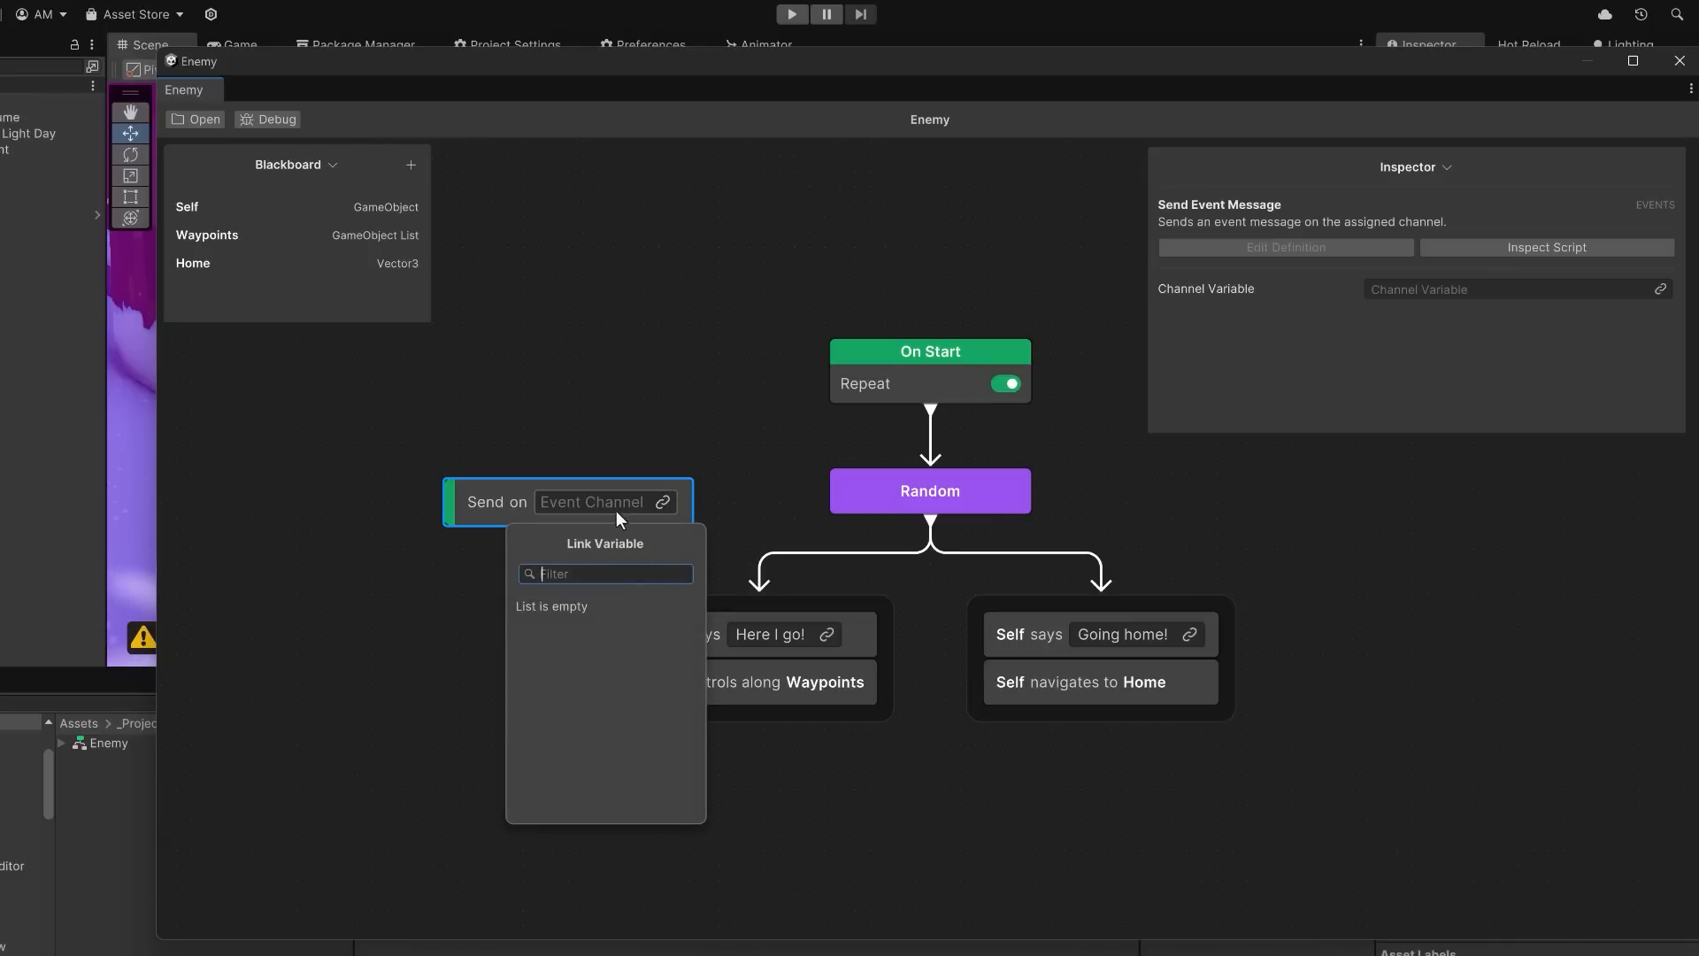
click(408, 170)
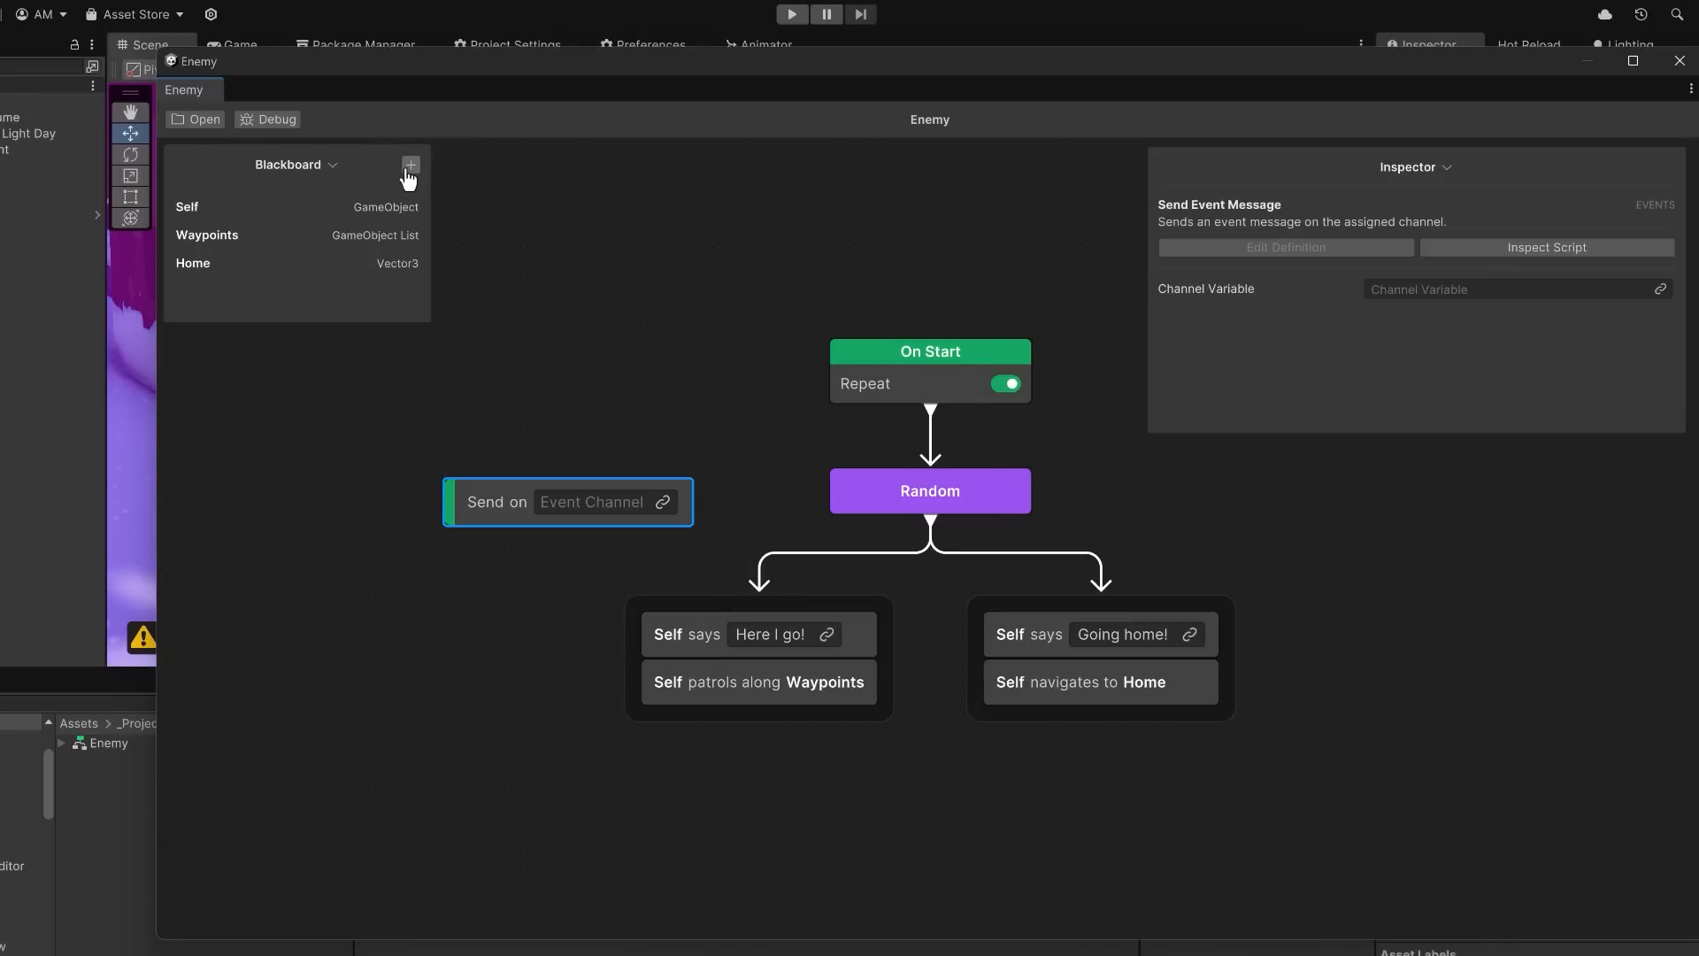
click(410, 167)
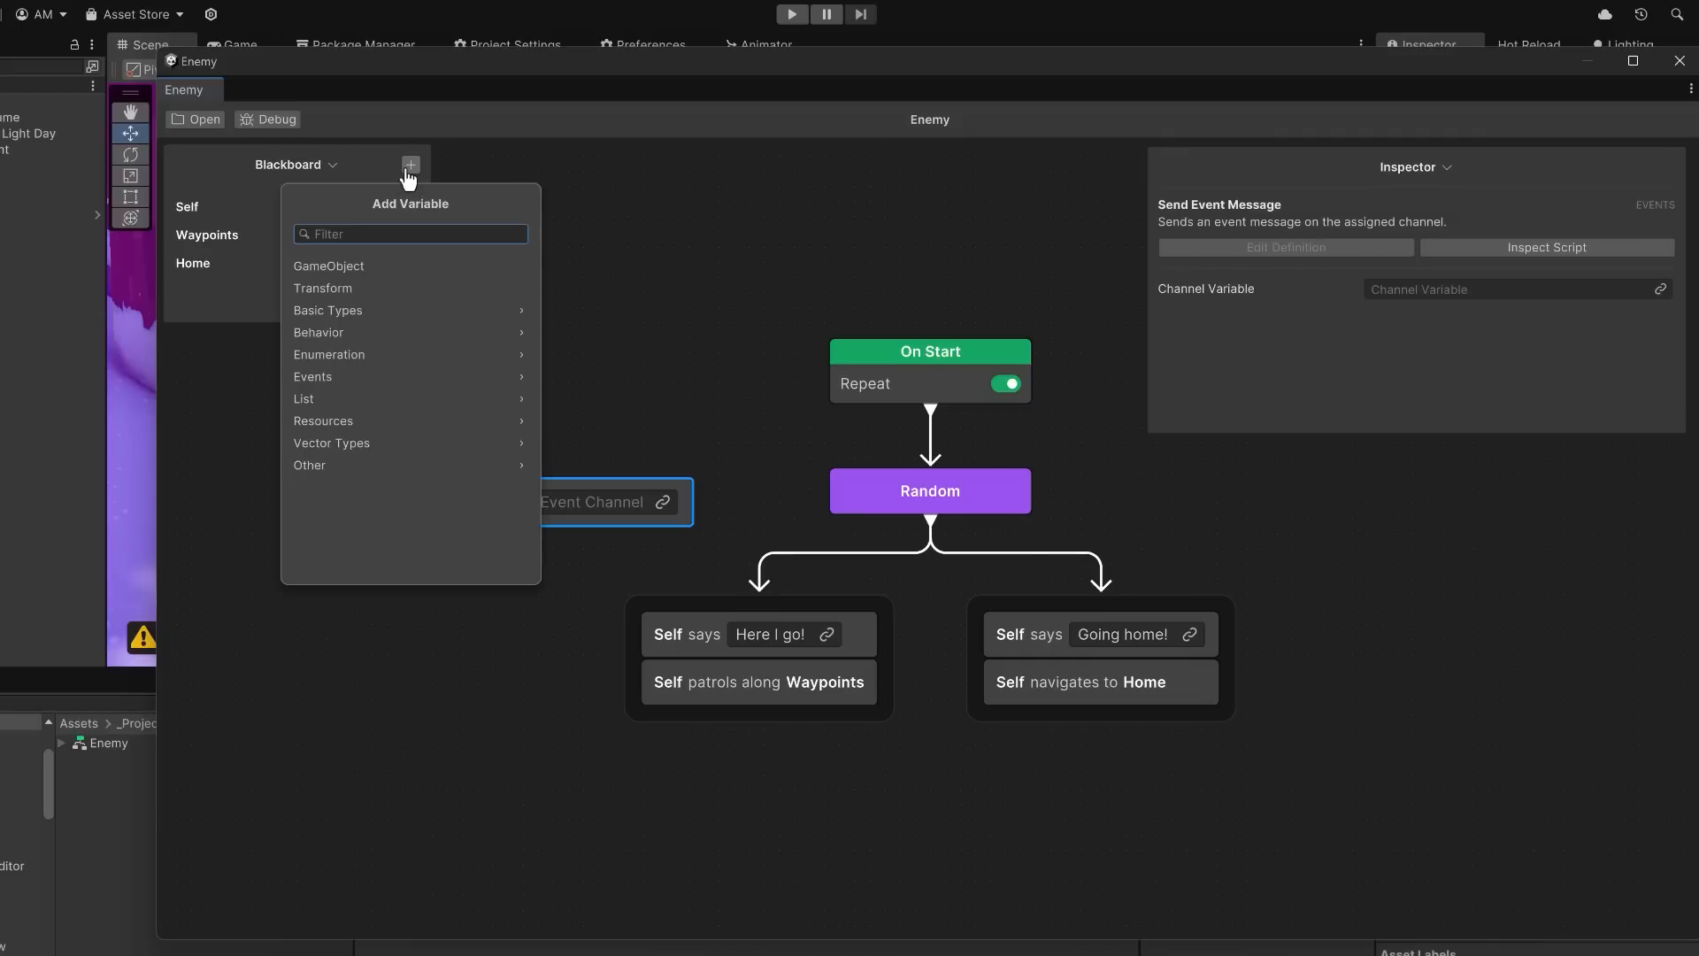
click(377, 376)
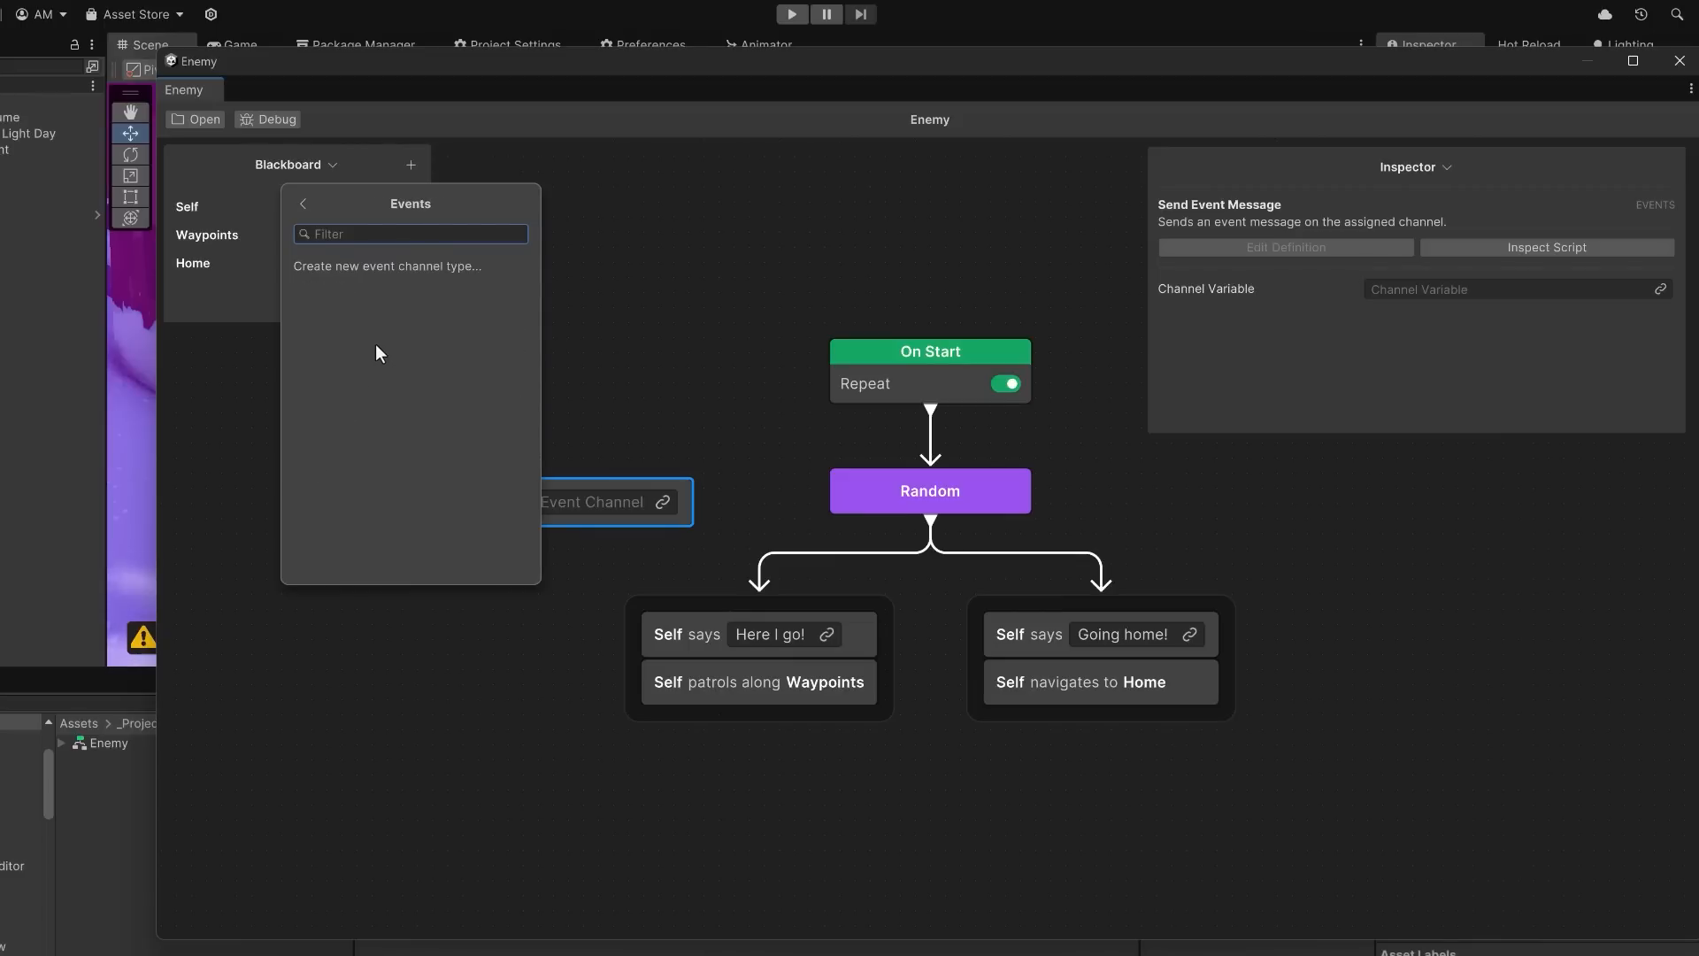
click(433, 269)
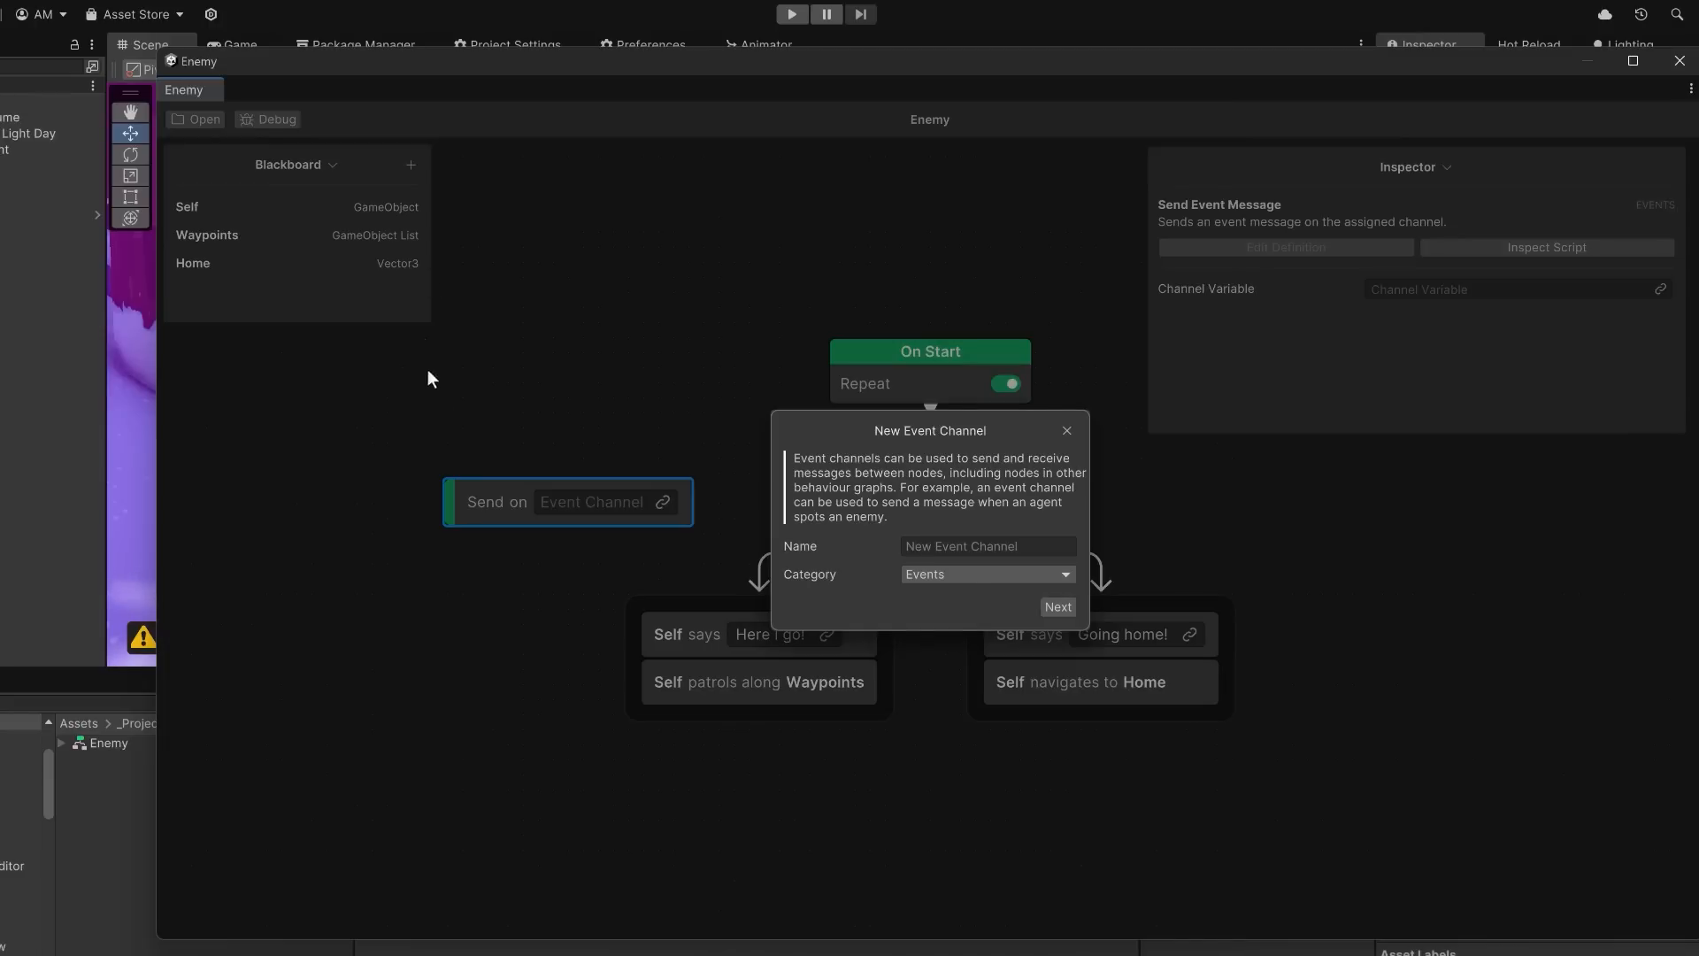
click(965, 577)
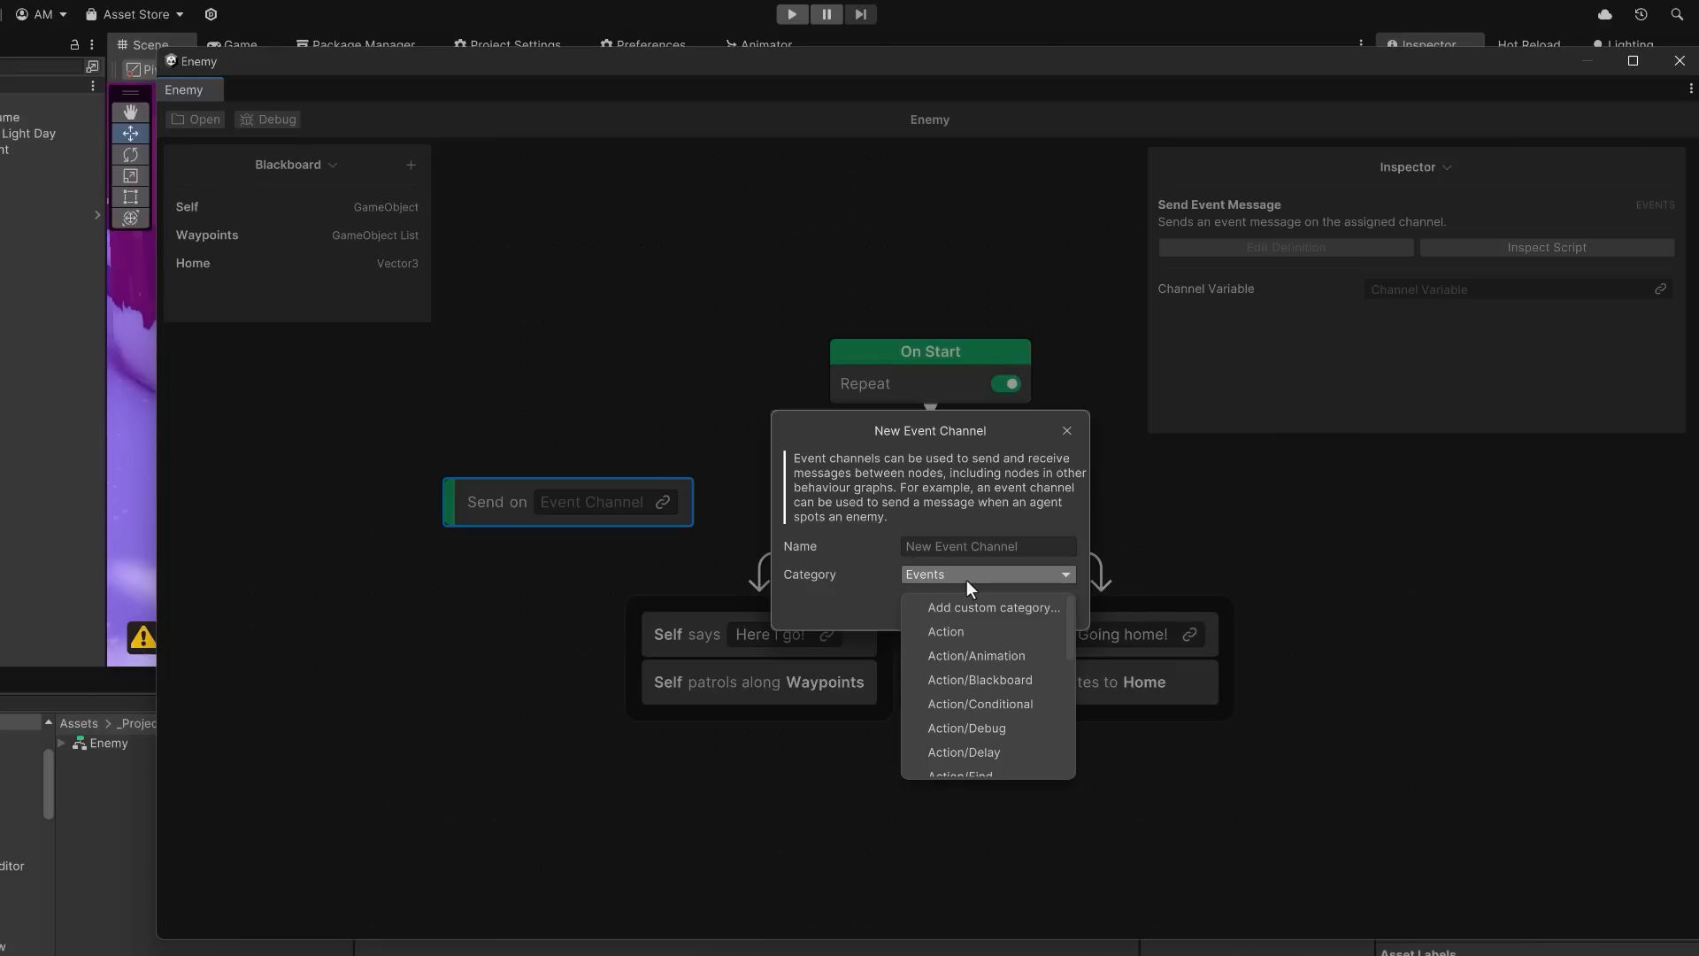
click(996, 548)
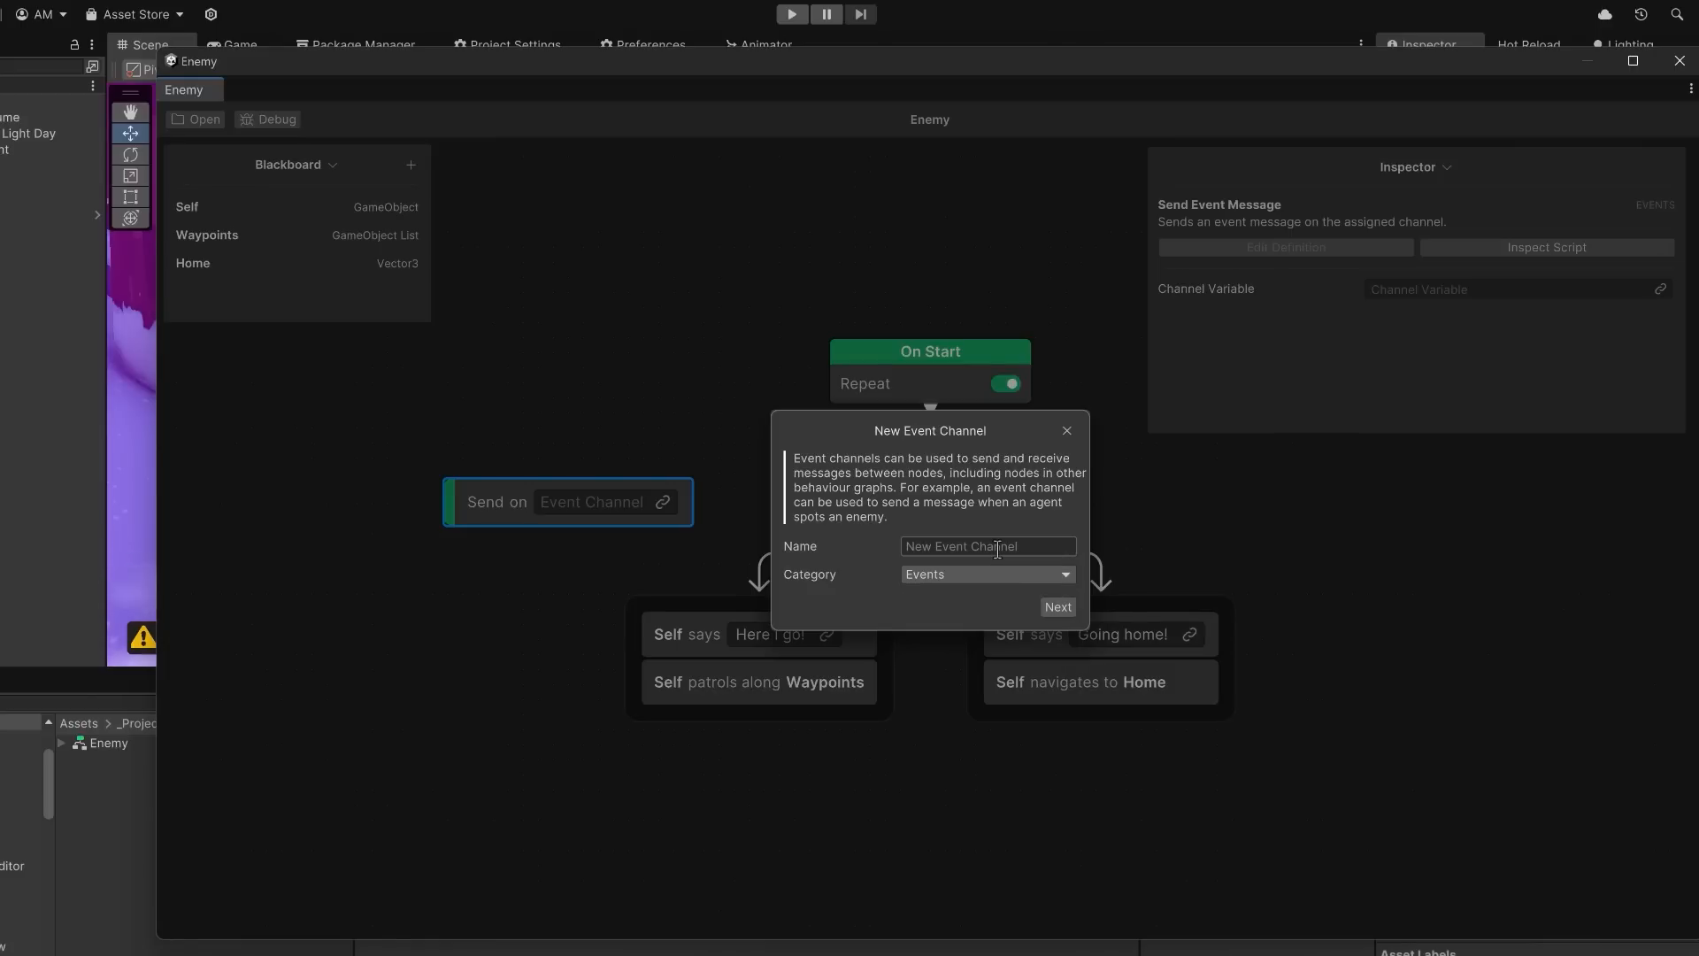
text(EnemyDetected)
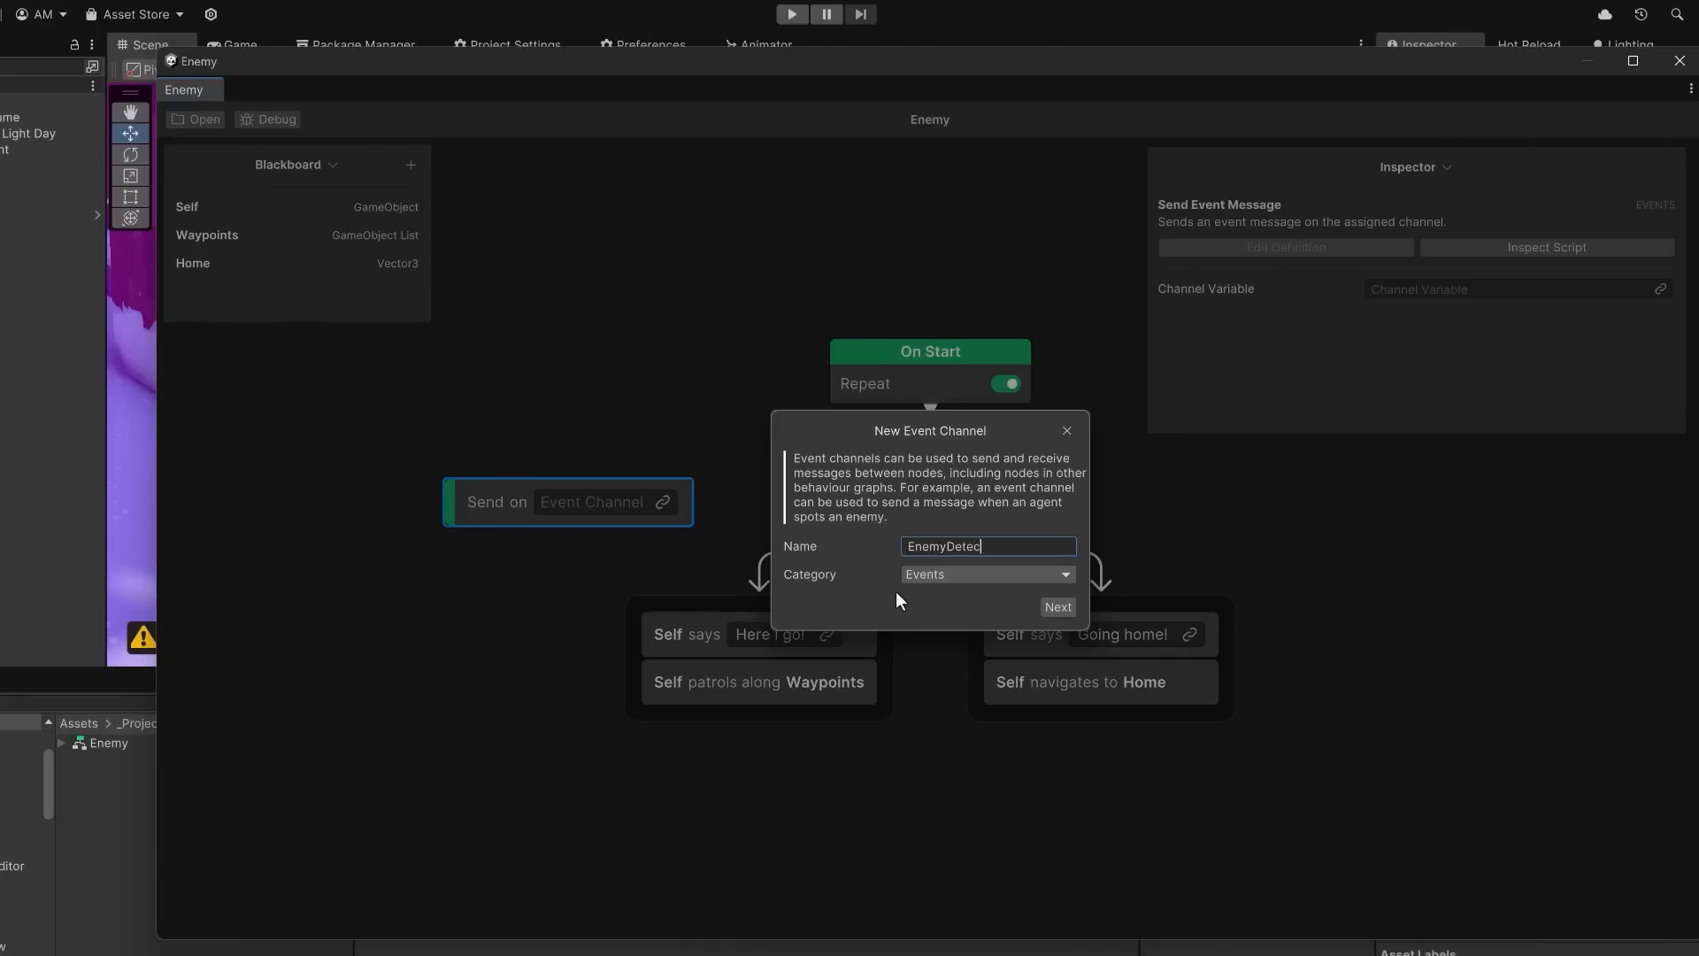
click(1059, 609)
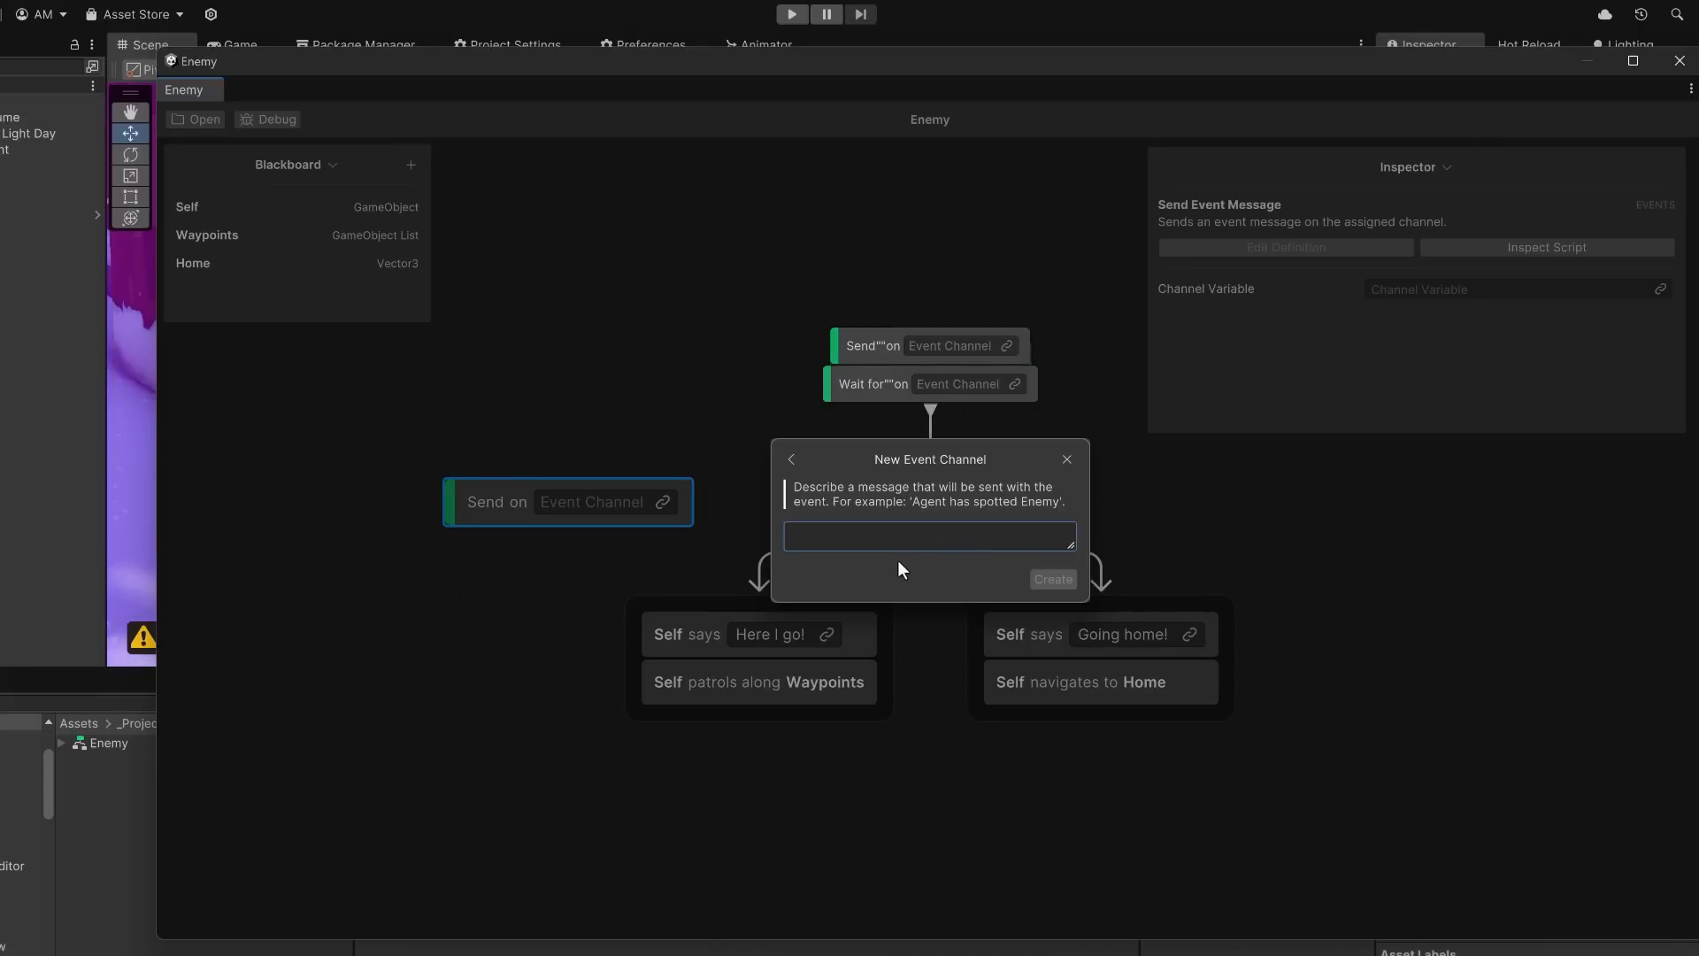
- Enter "Agent has spotted Enemy" as the message of the new event channel
text(Agent has spo)
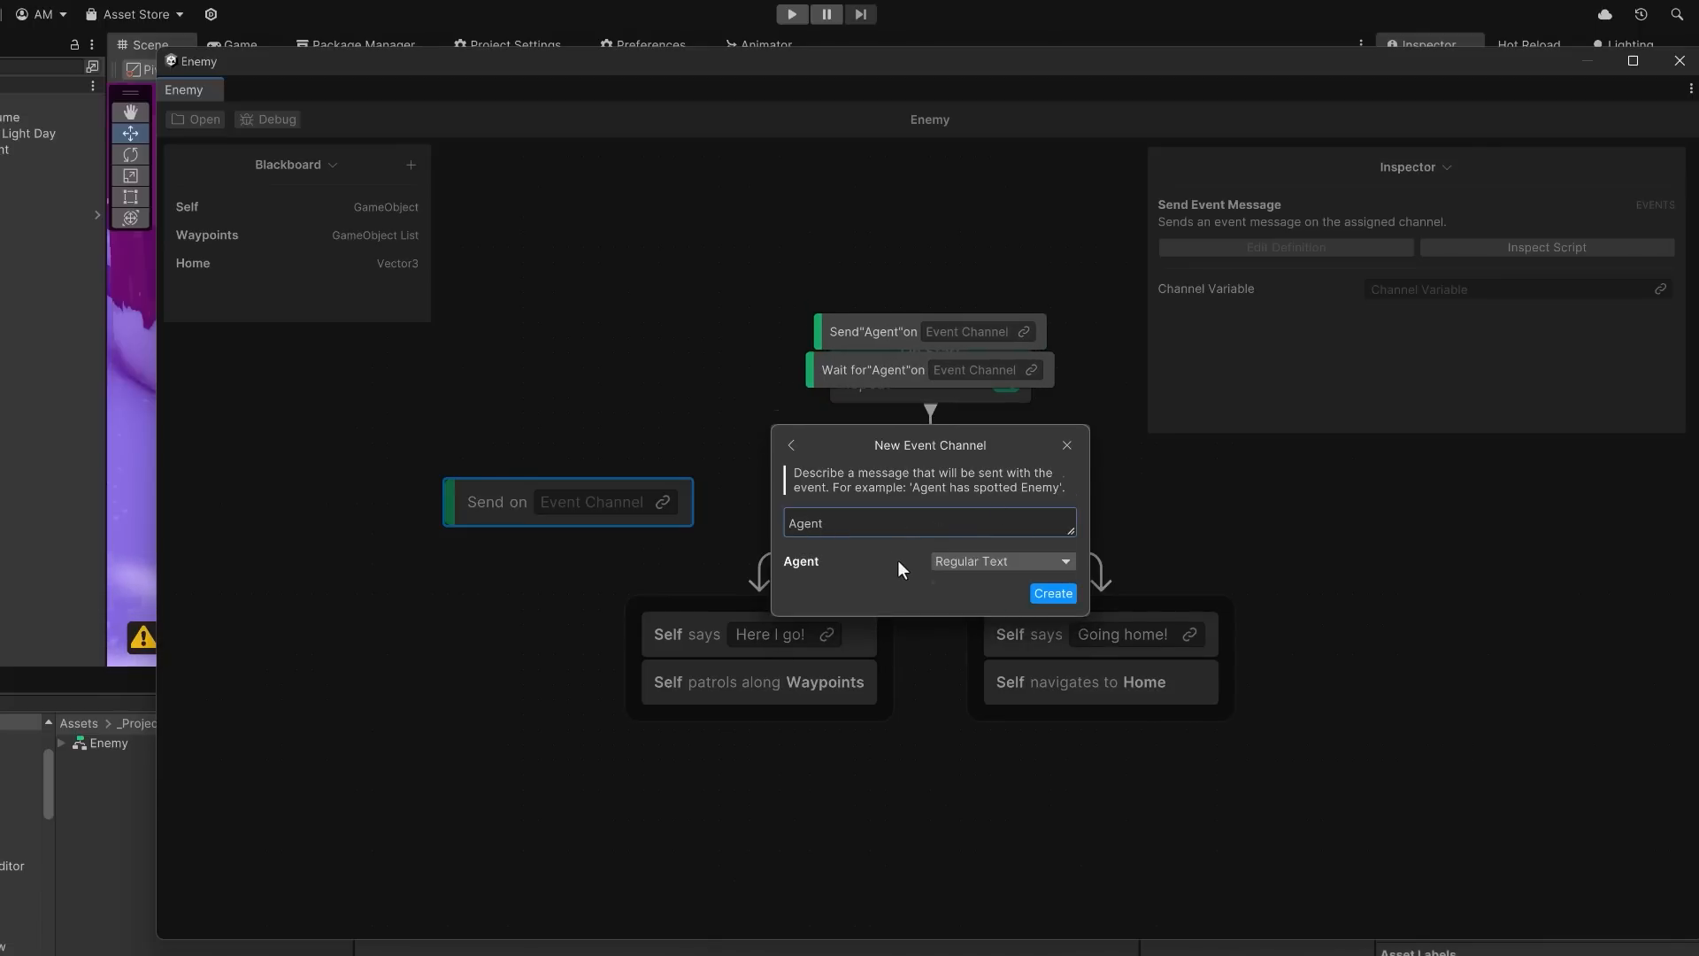
text(tt)
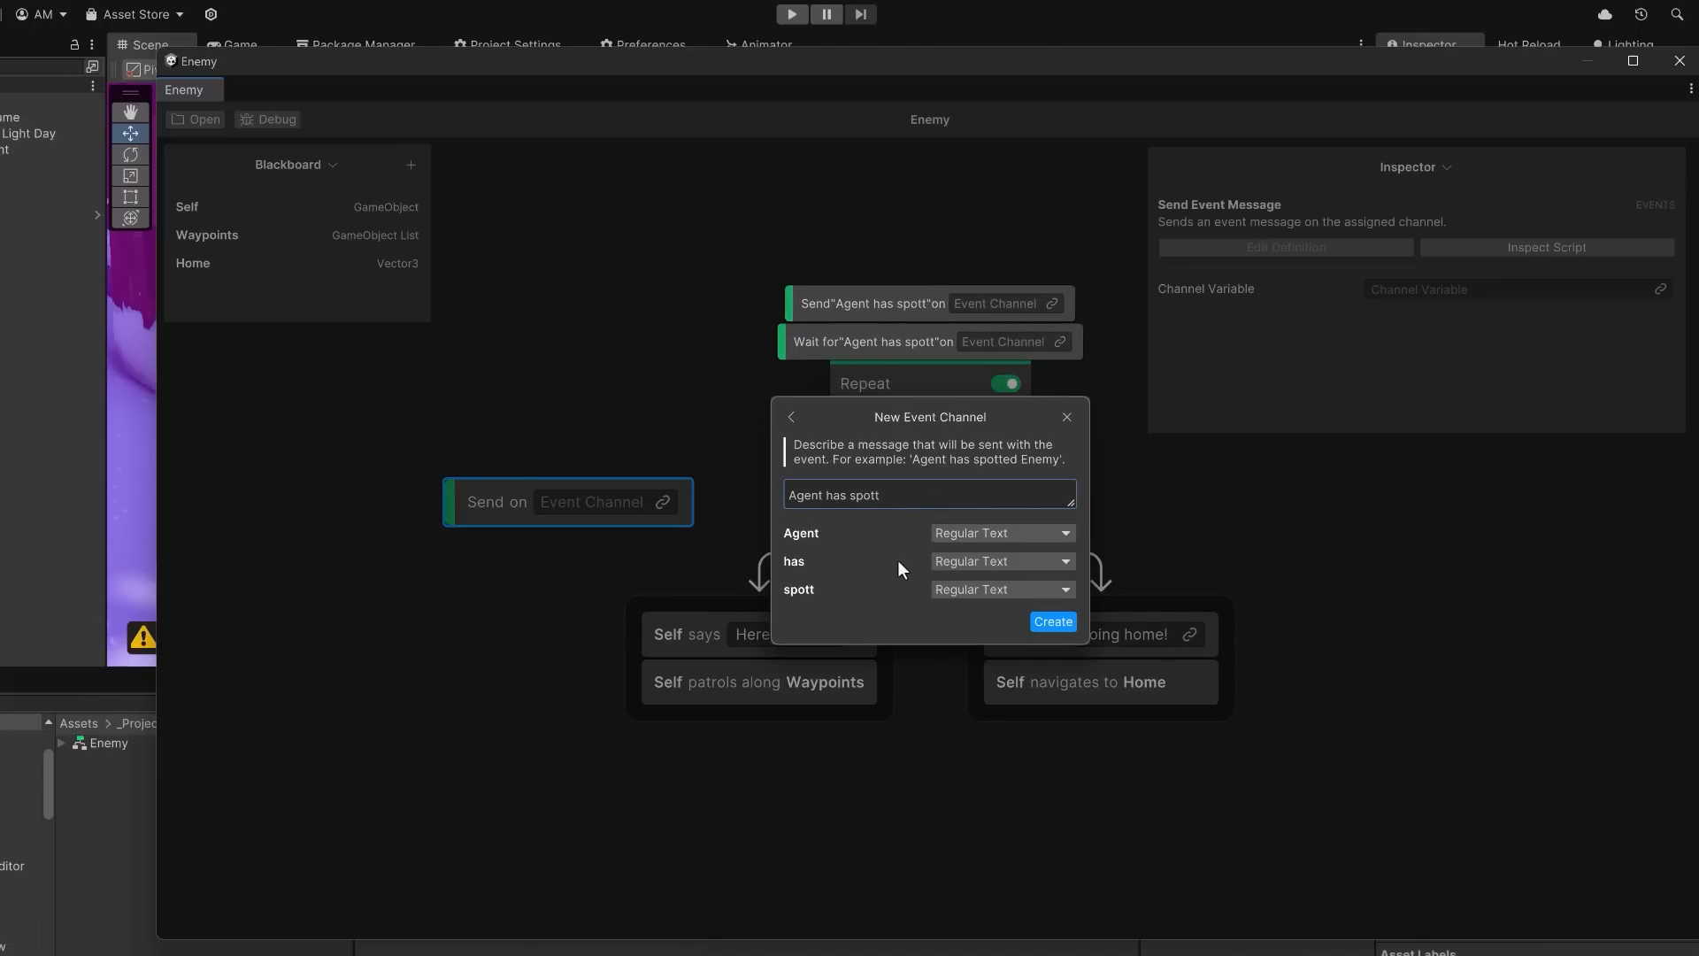
text(ed Enemp)
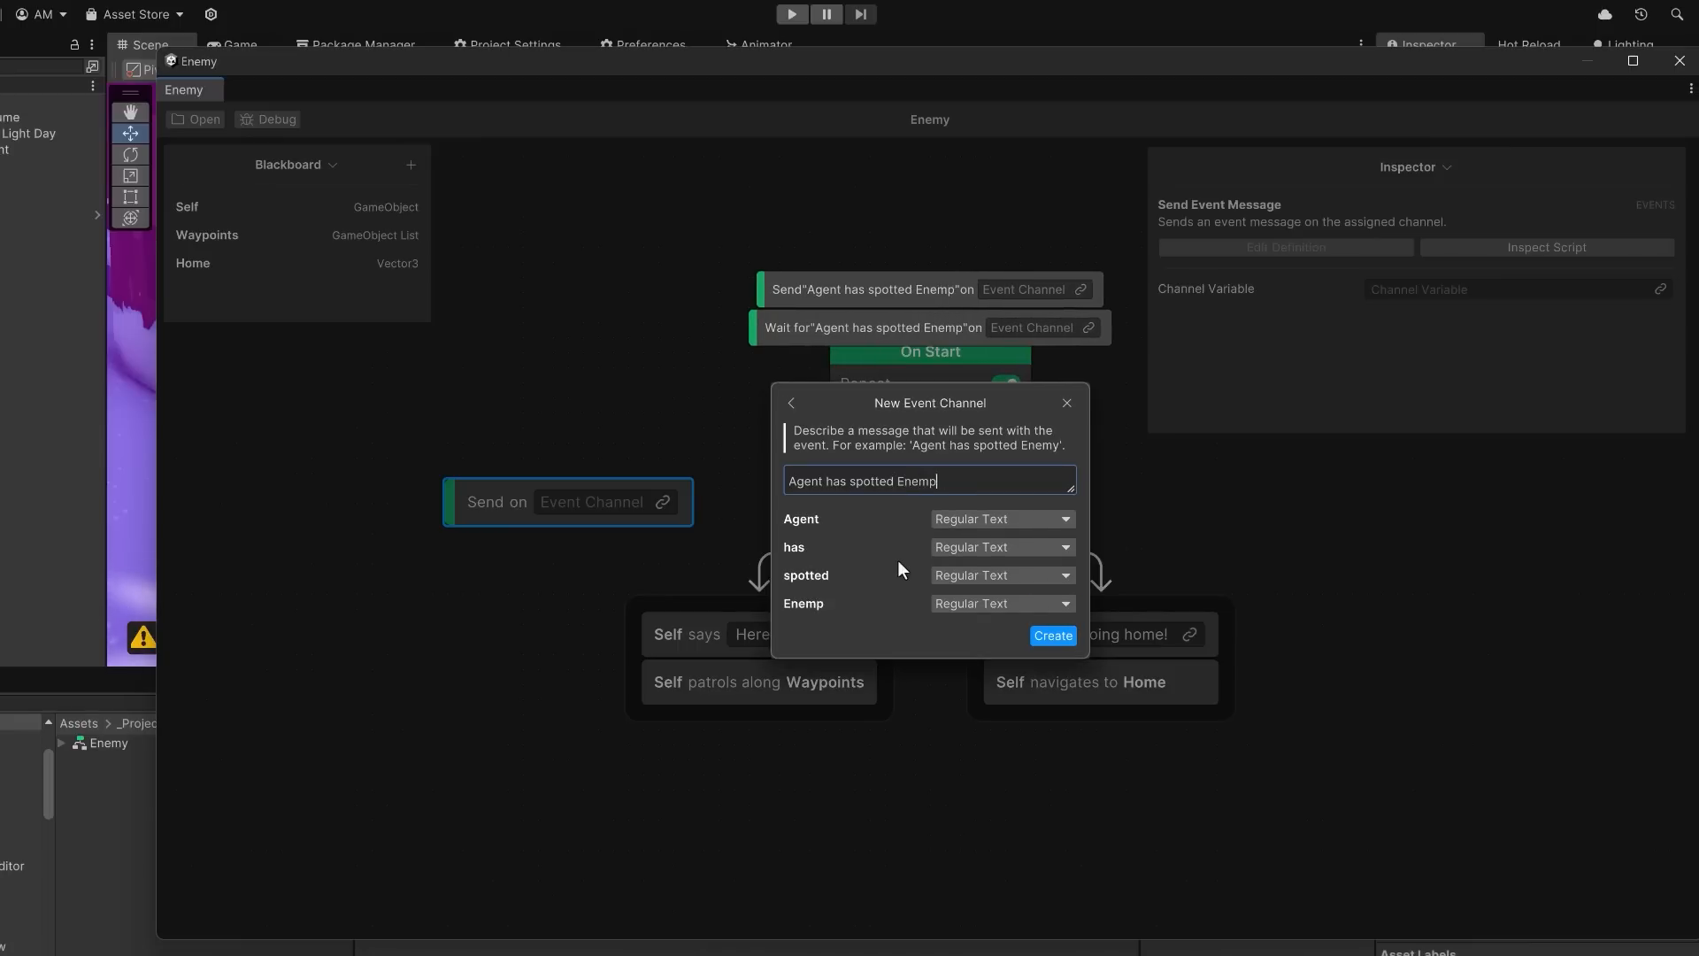
key(BackSpace)
text(y)
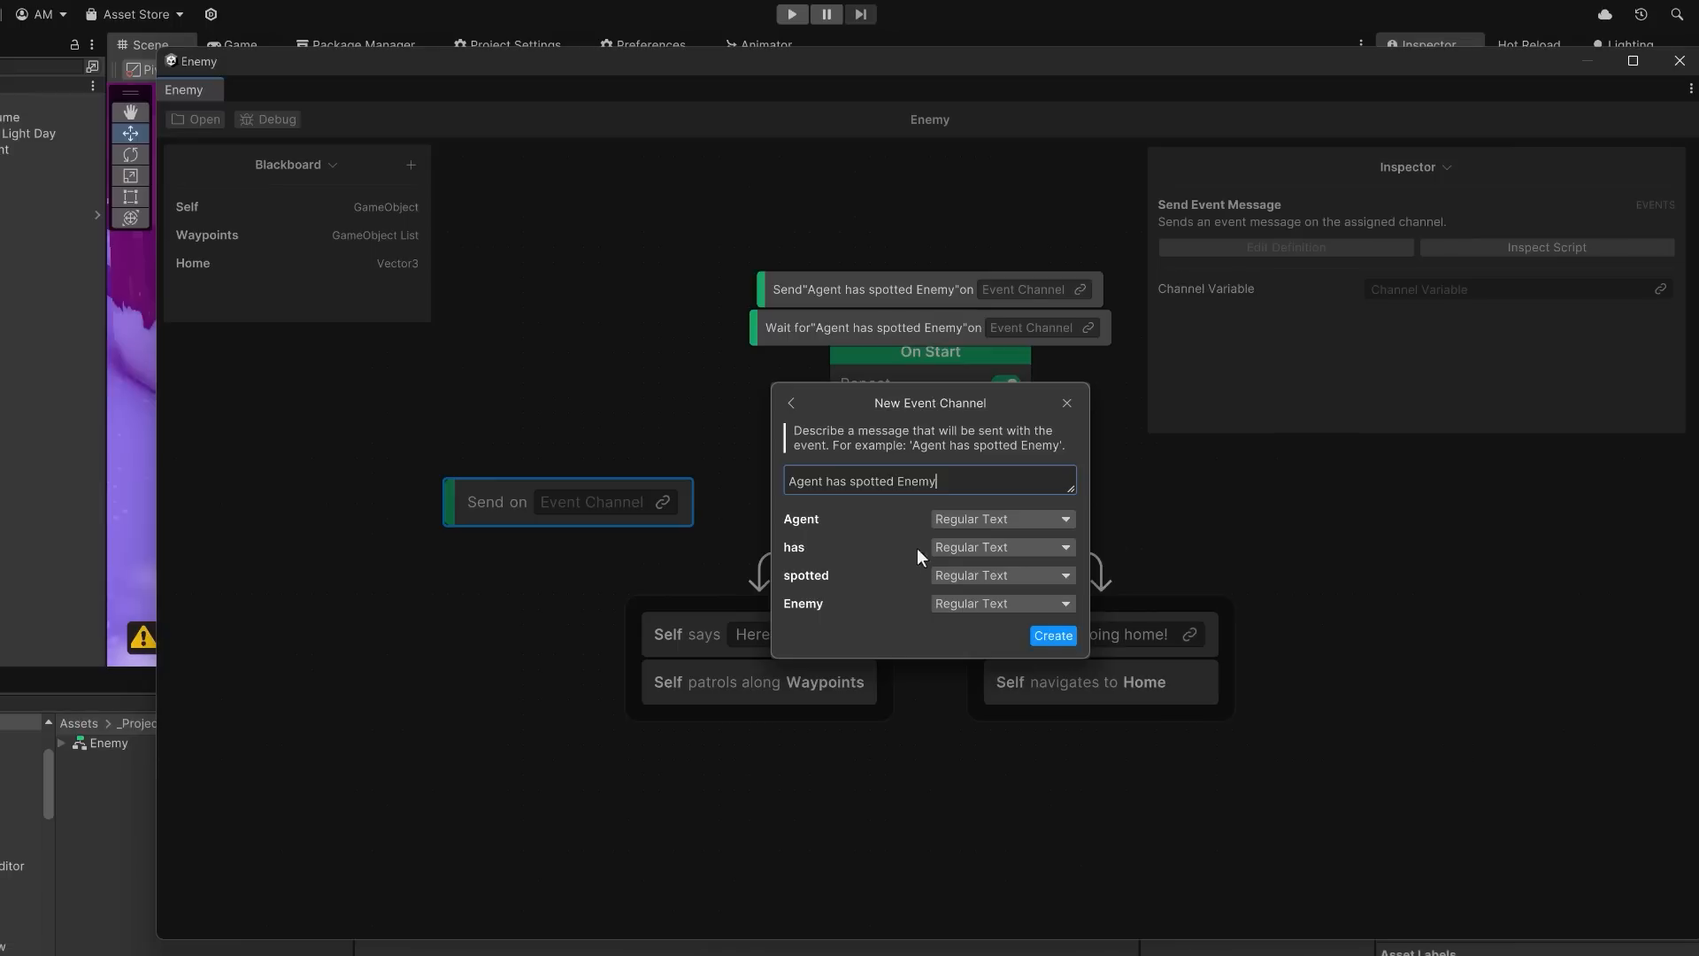
- Set the variable type of both the Agent and Enemy words in the message to GameObject
click(1045, 522)
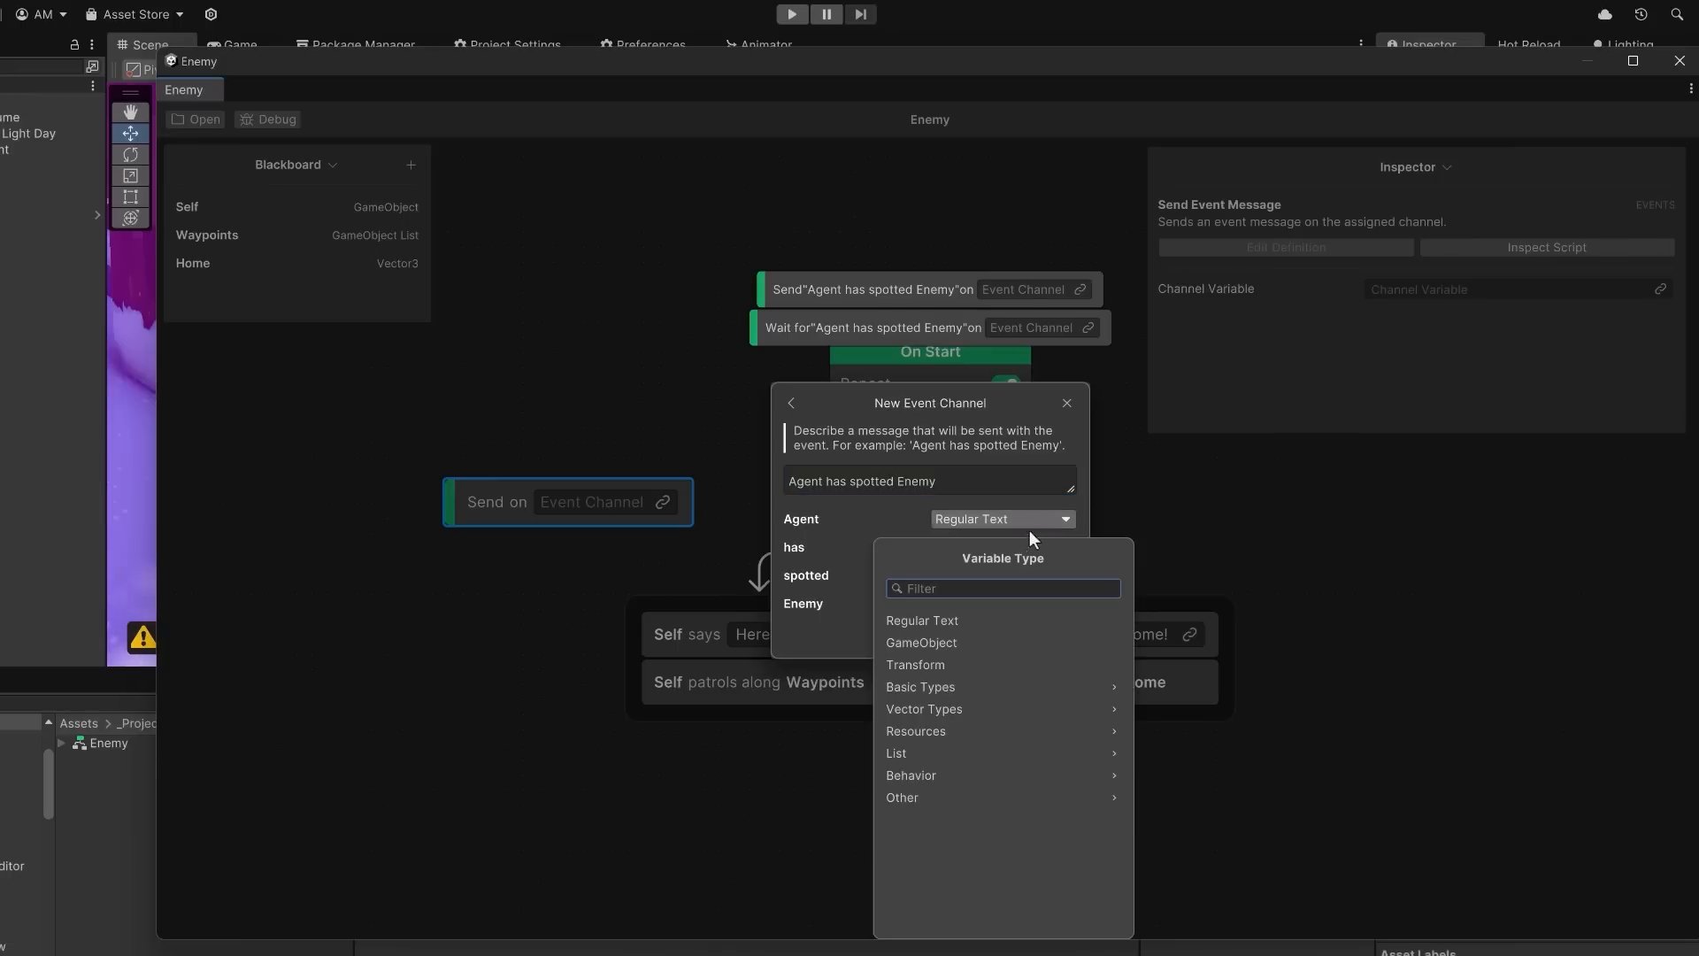
click(954, 641)
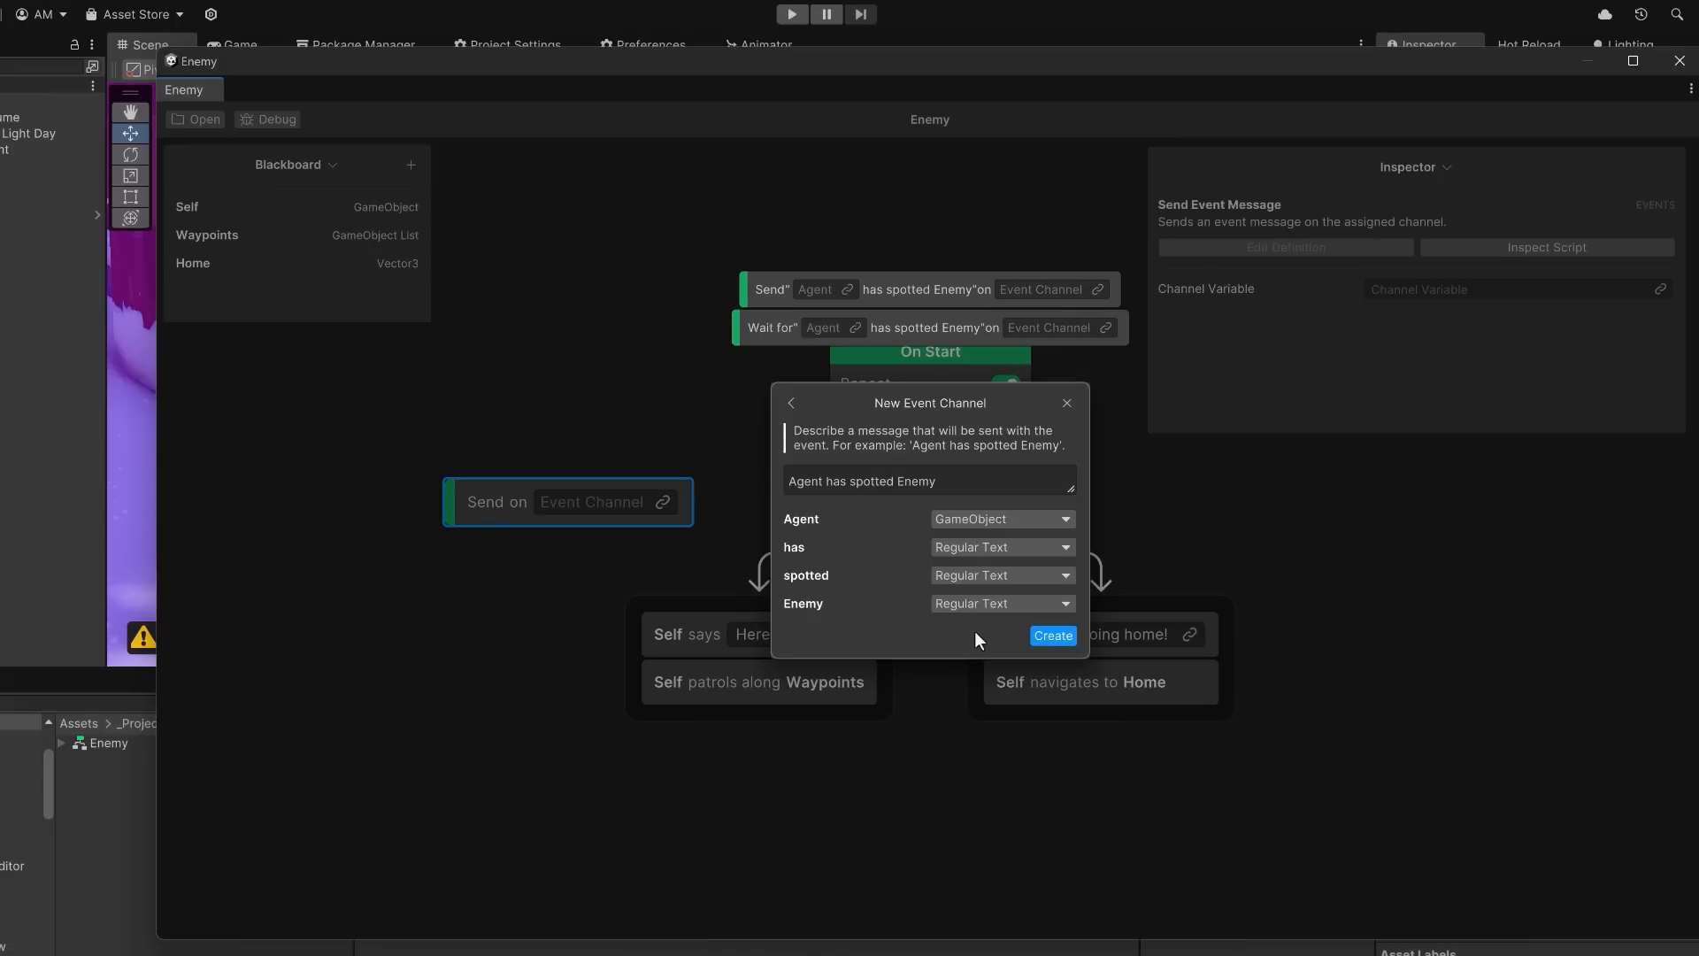
click(1003, 609)
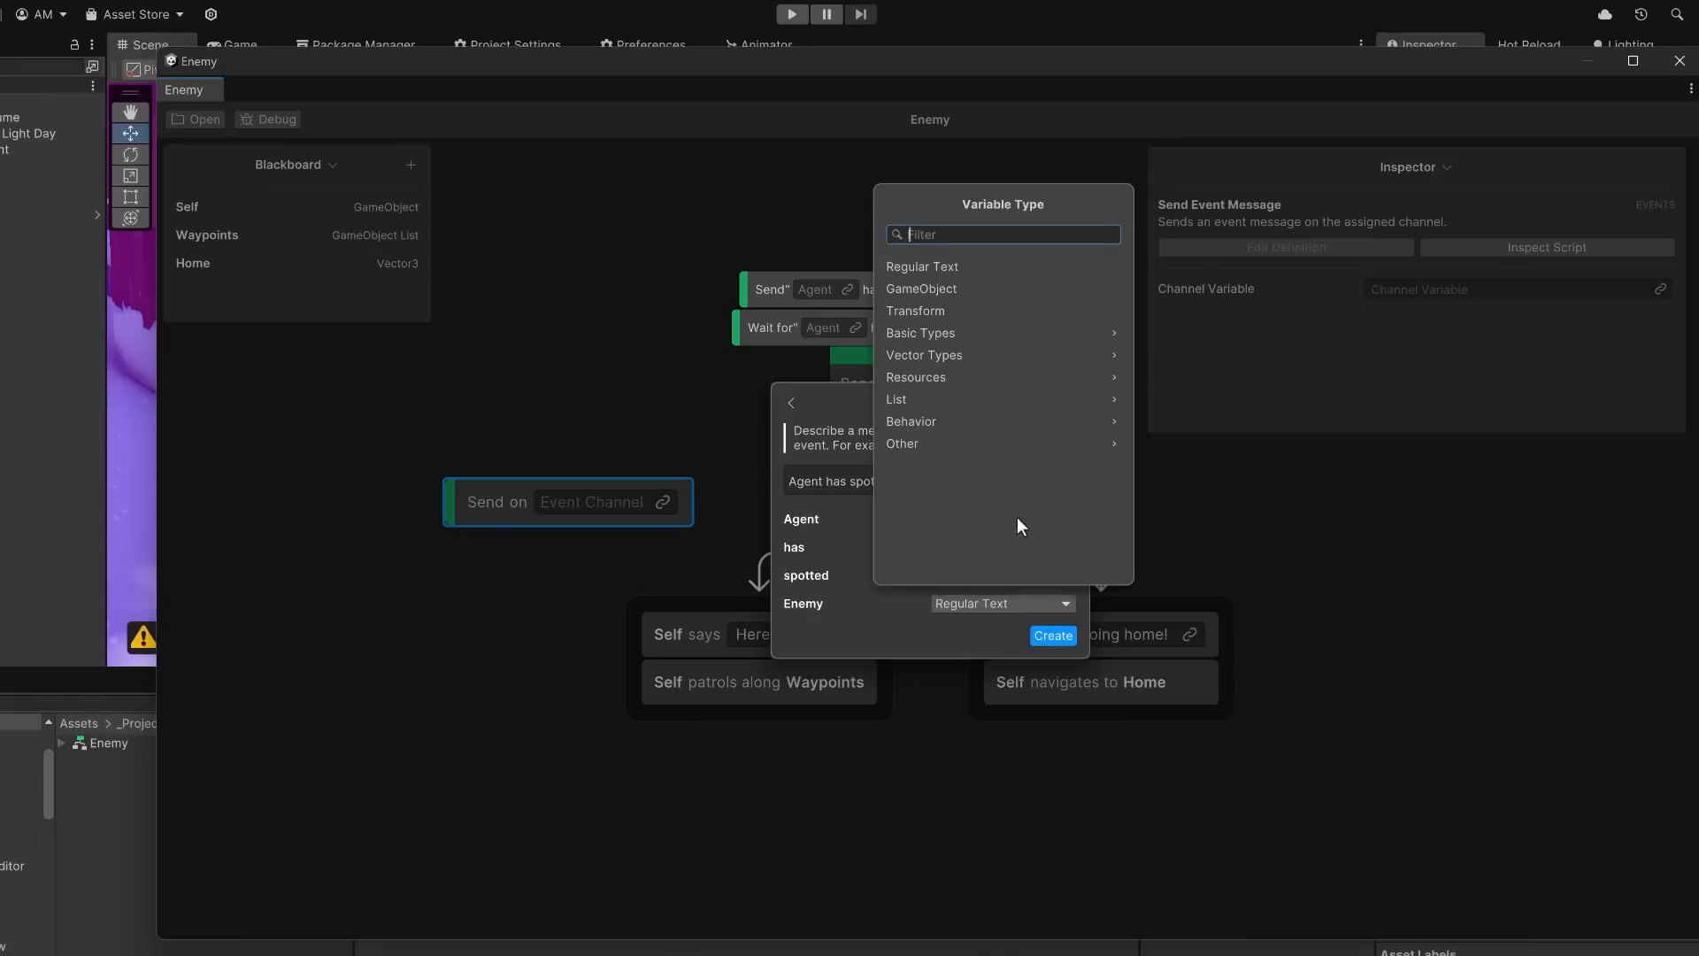
click(1001, 290)
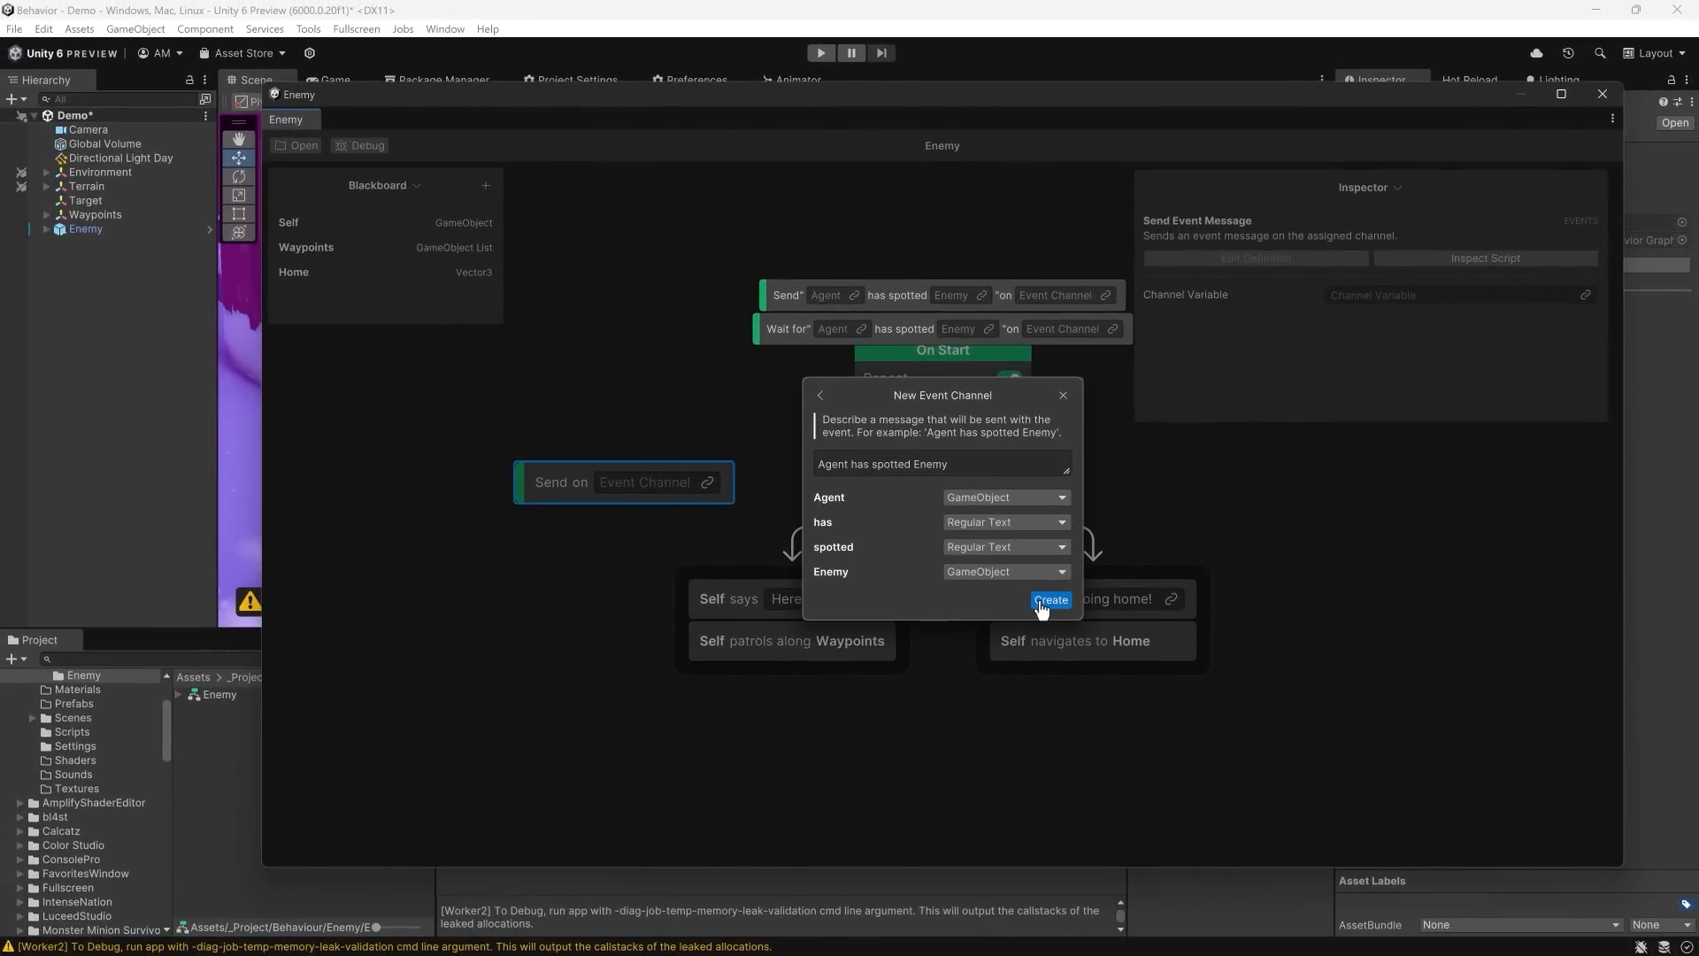
- Create the event channel and save its EnemyDetected script in the project's Assets/_Project/Behaviour folder
click(1050, 600)
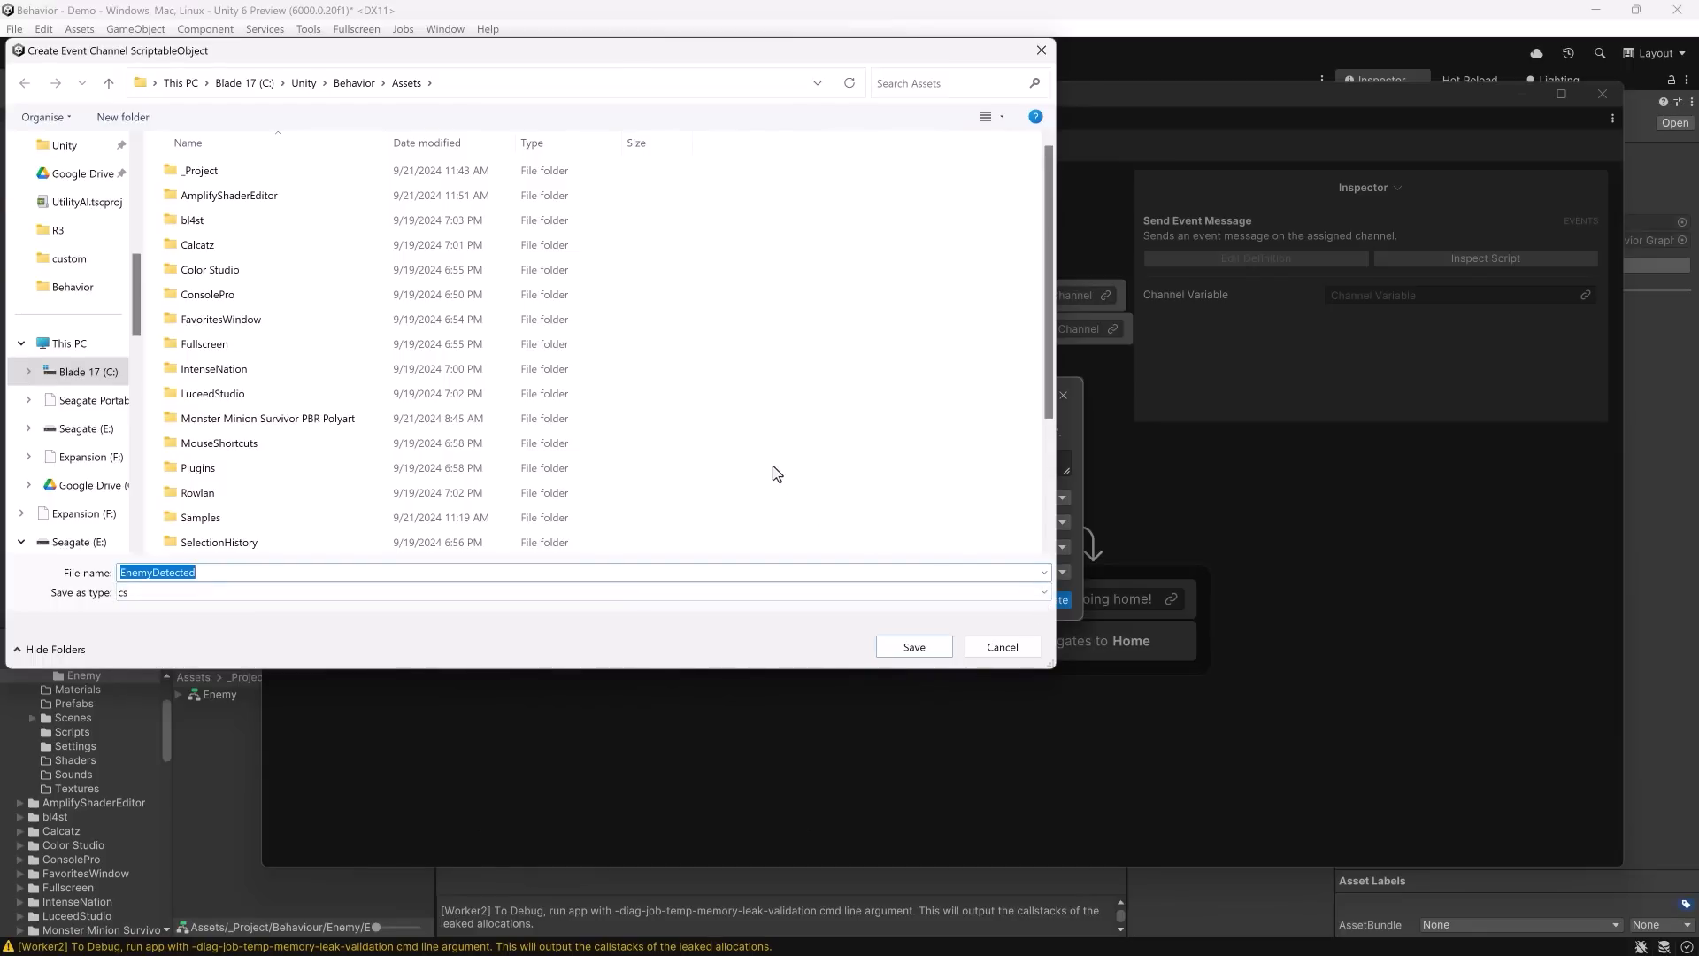
double_click(262, 169)
double_click(242, 222)
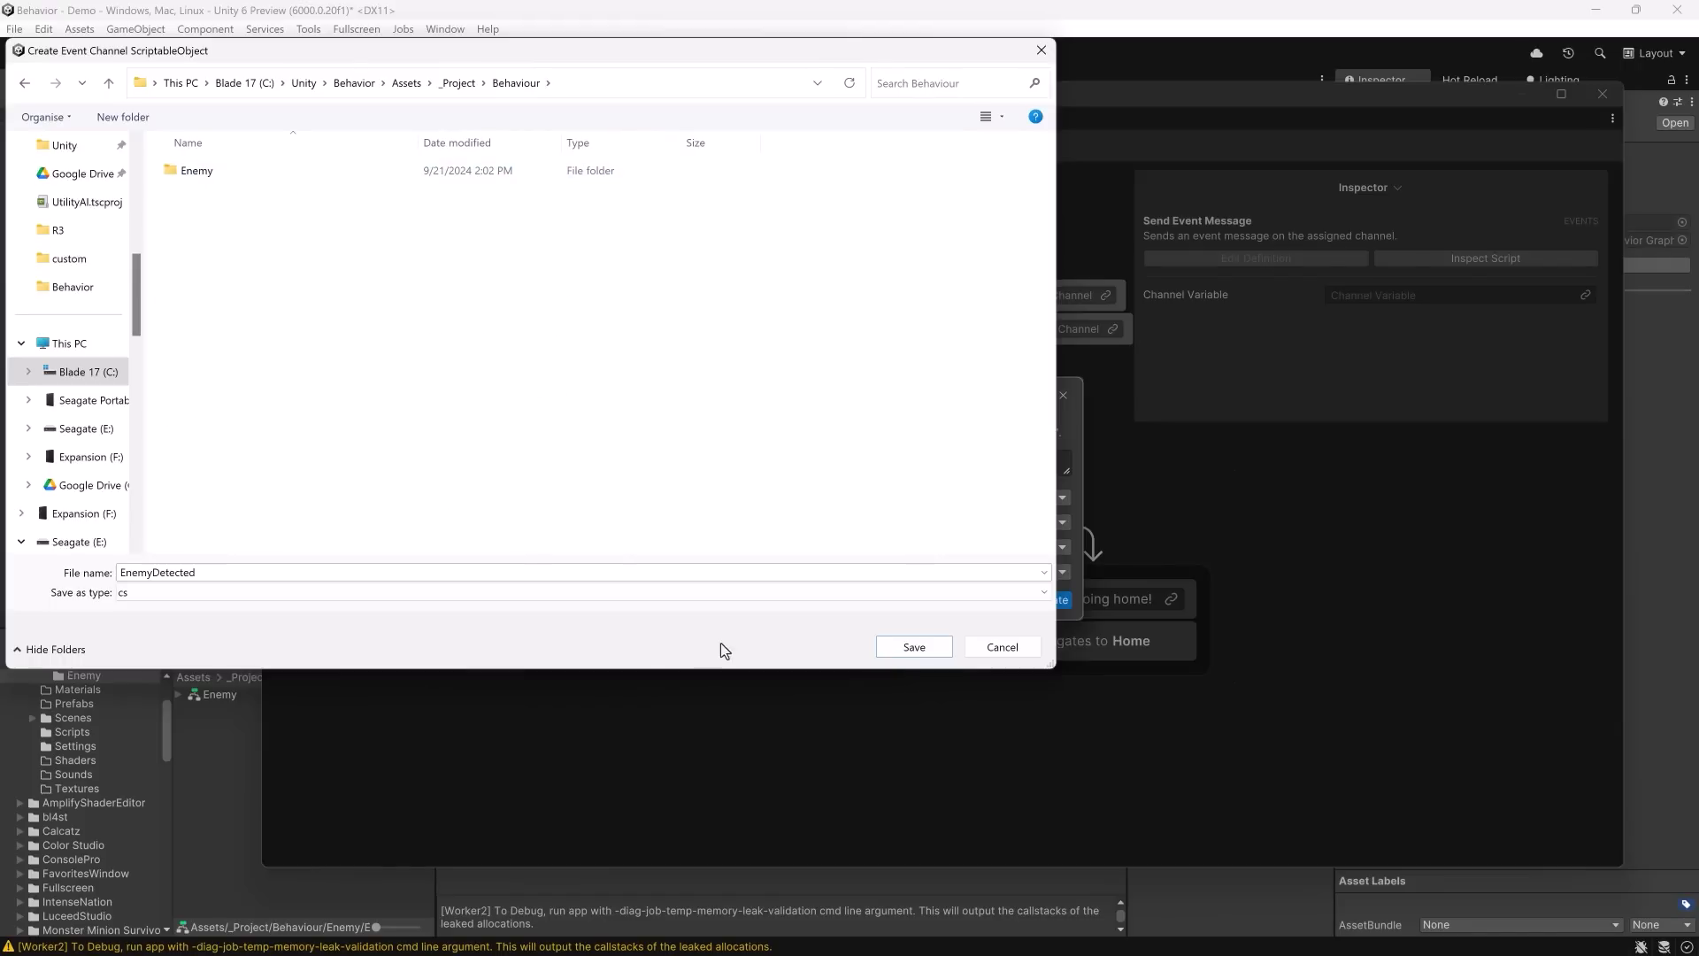
click(883, 645)
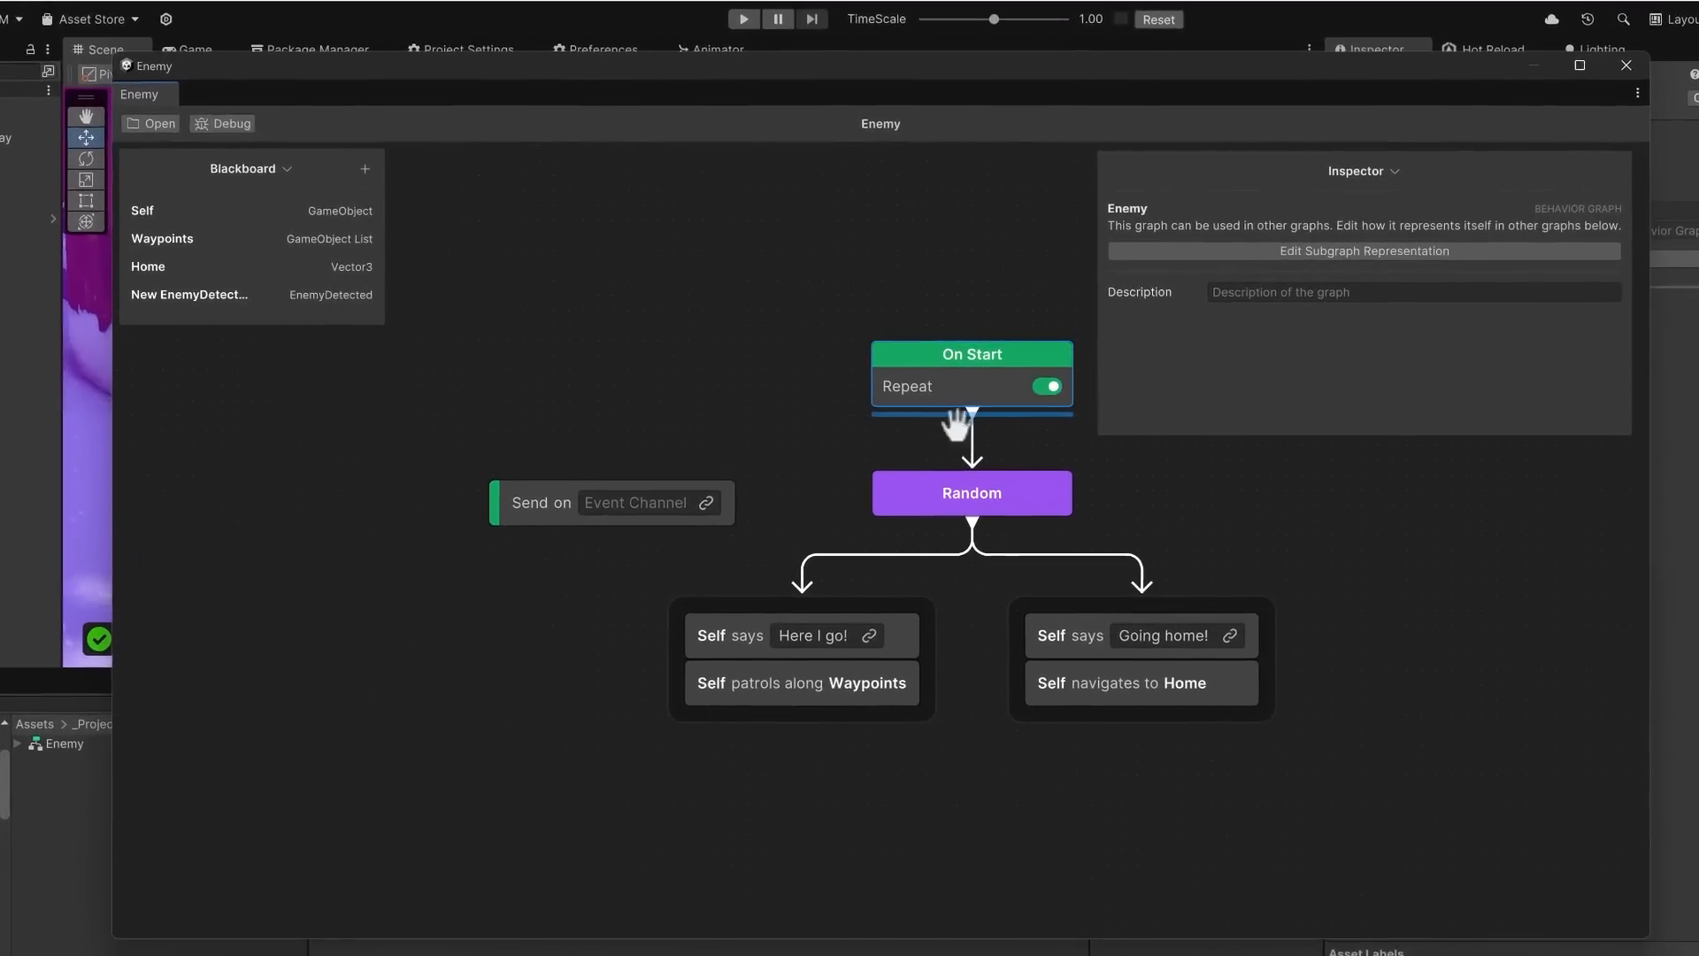
- Link the Send Event Message node to New EnemyDetected, move it clear of the Random node, and assign Self as its Agent
click(704, 503)
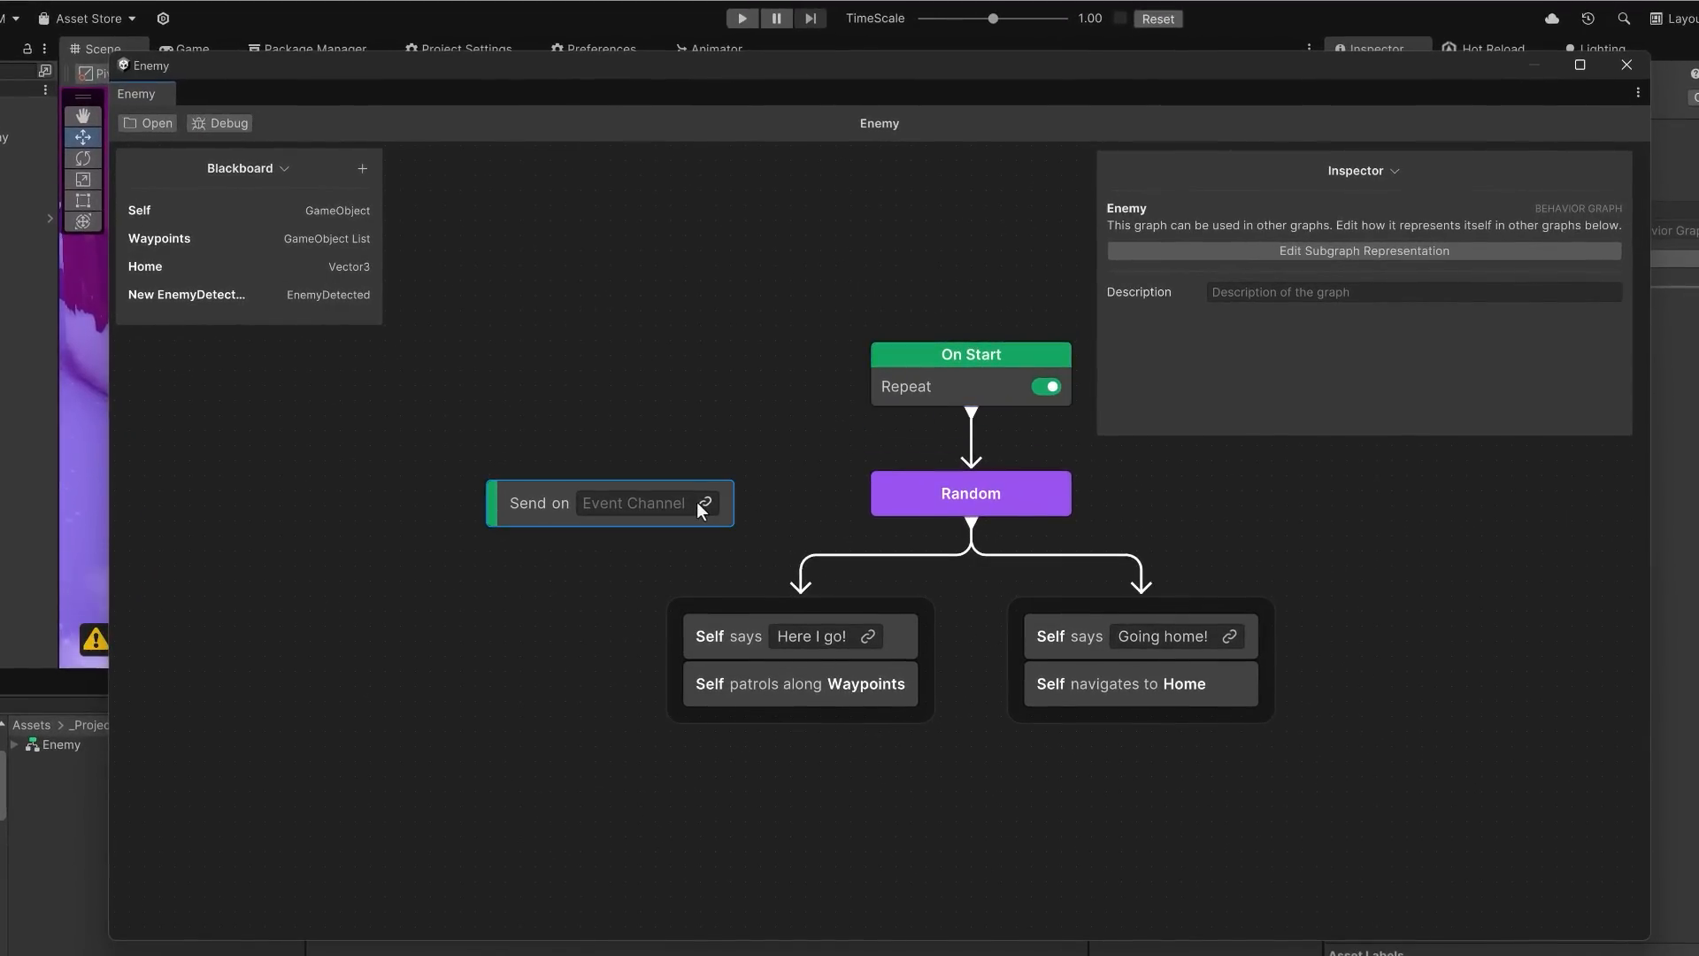
click(704, 504)
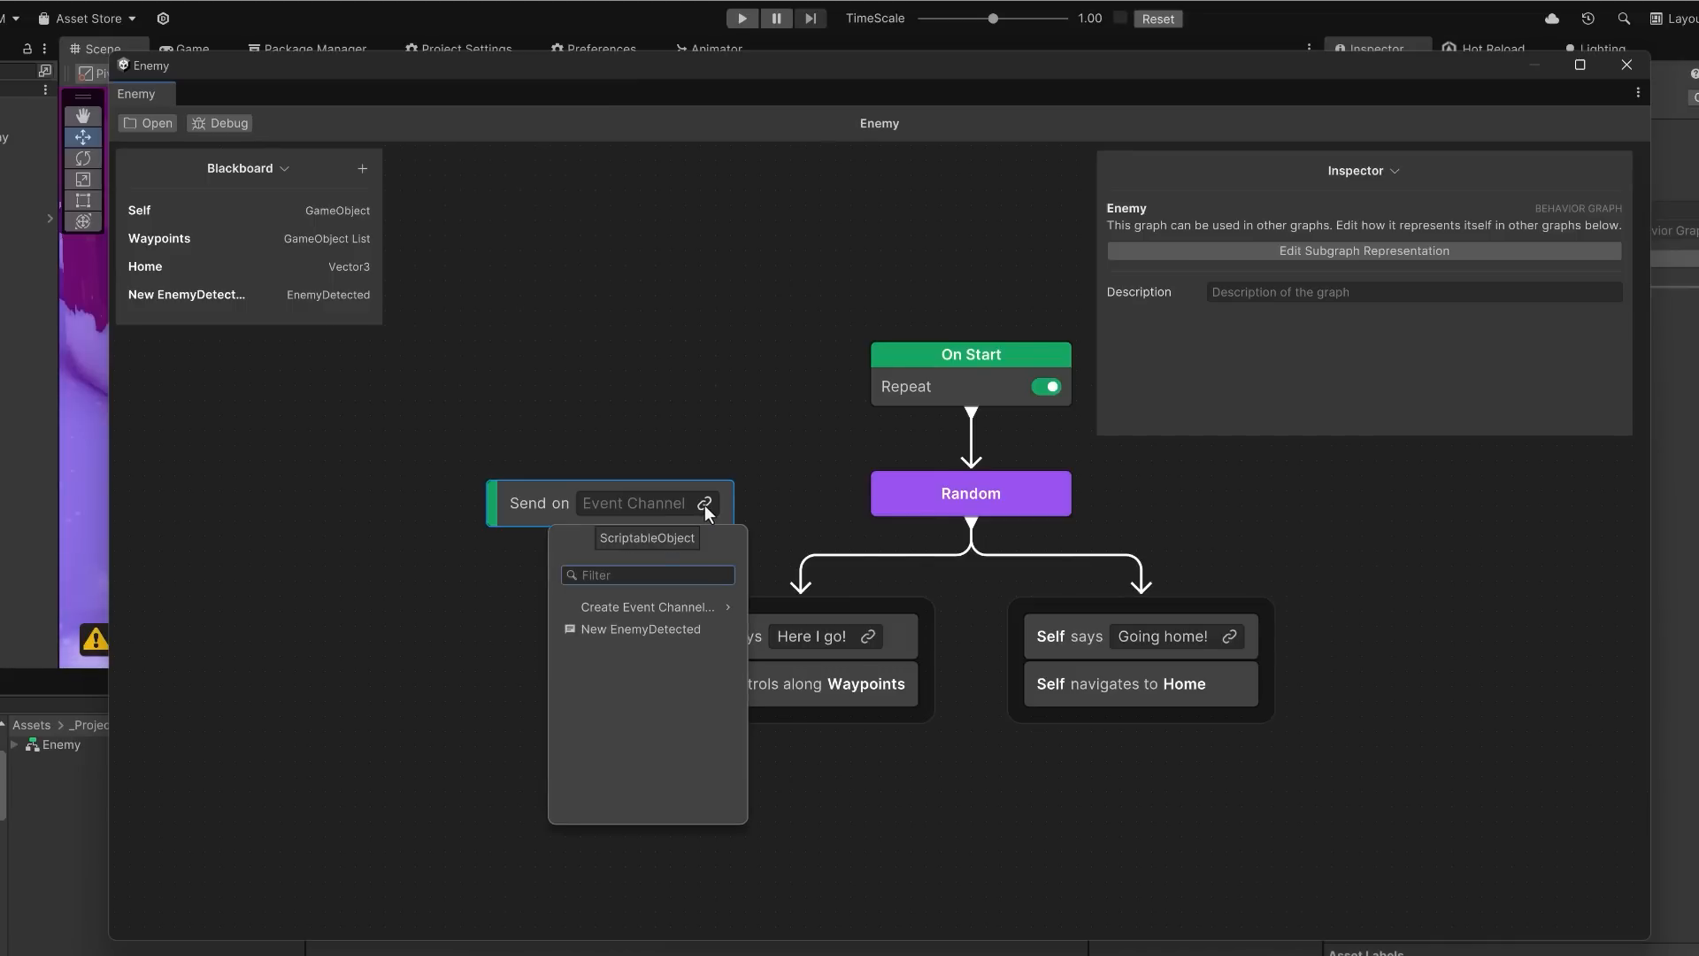
click(664, 631)
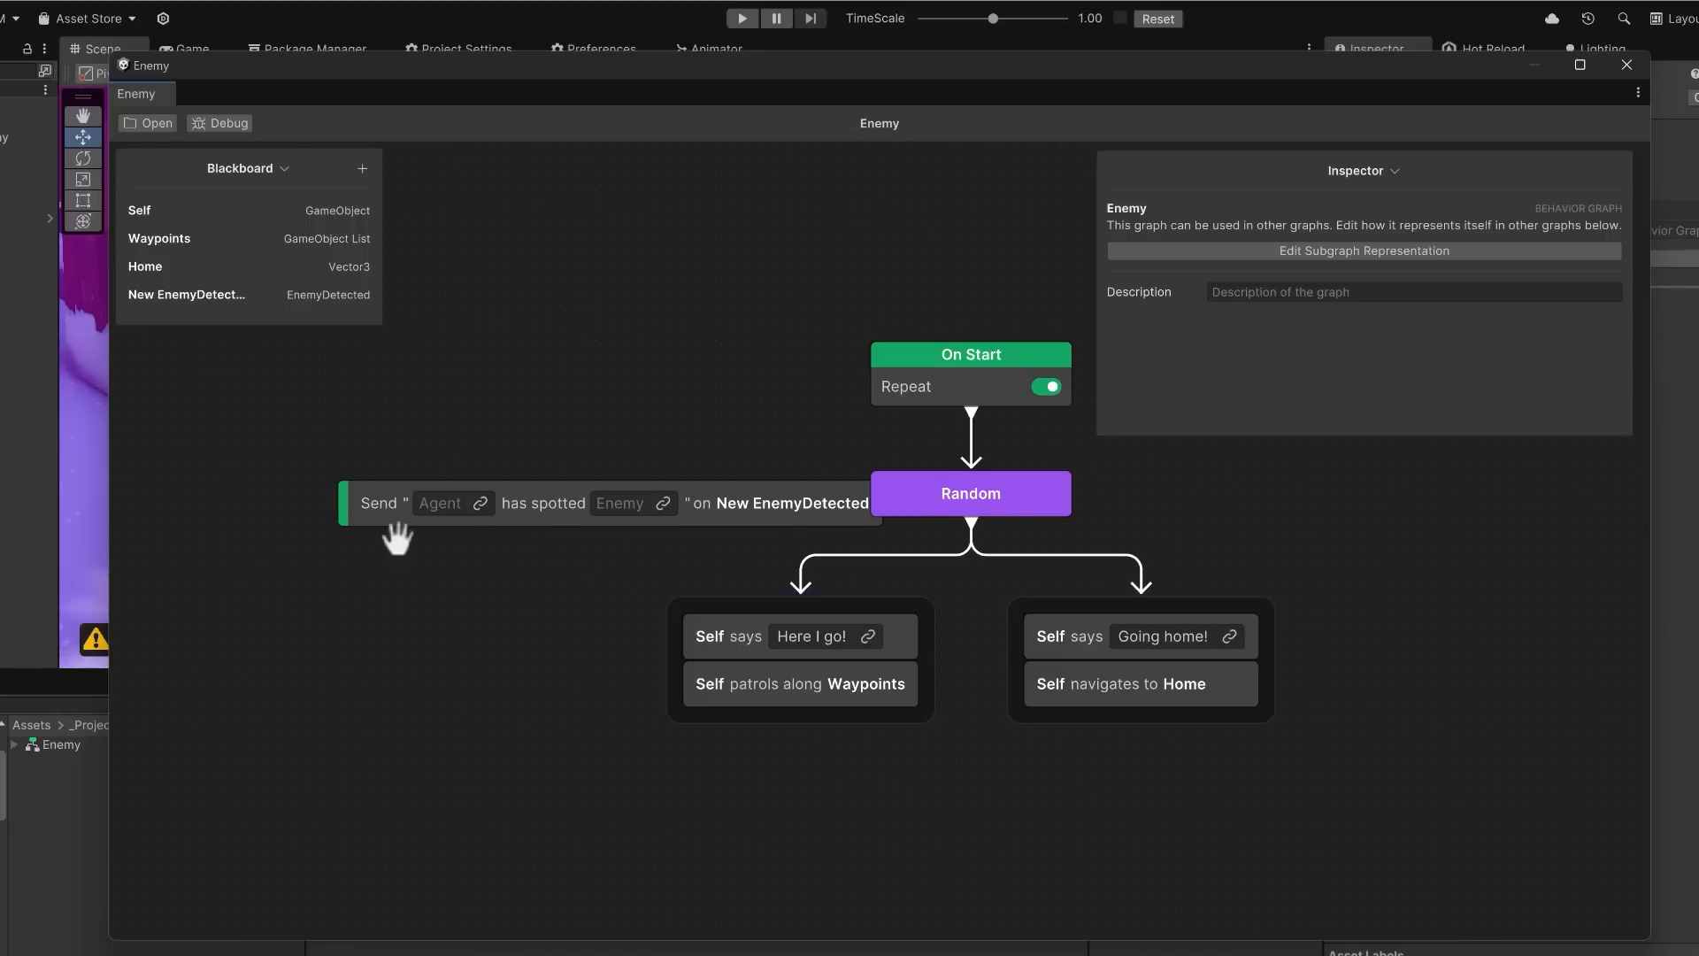
drag(395, 485, 294, 443)
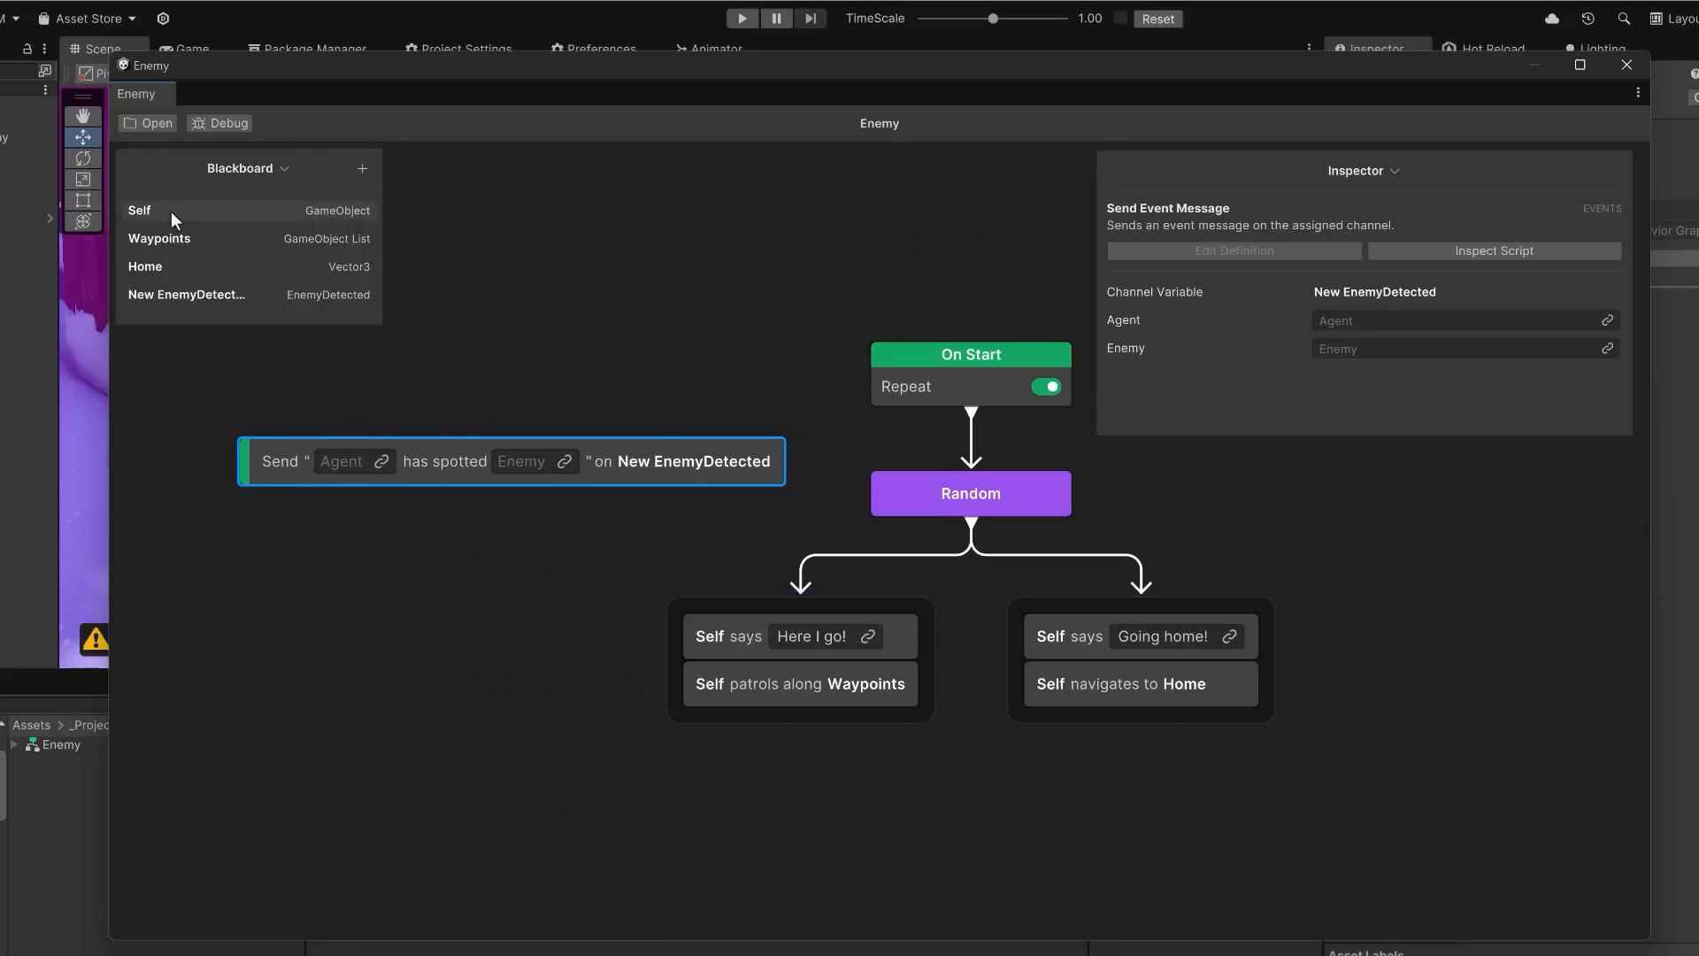
drag(177, 210, 342, 454)
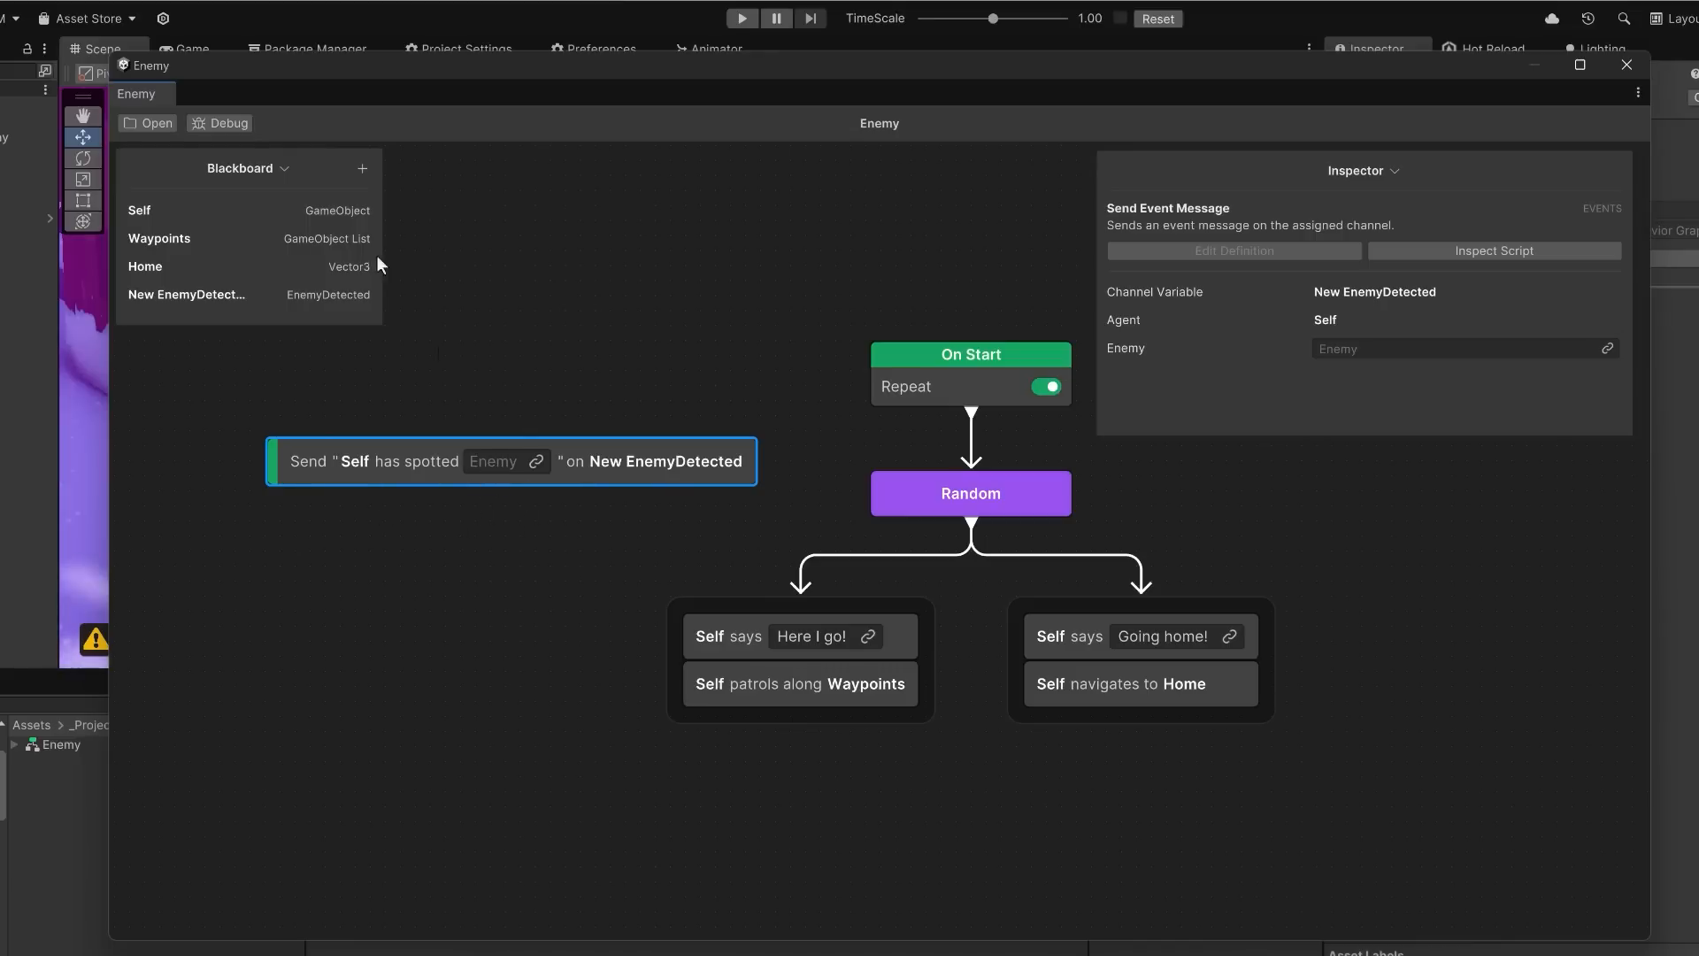
- Add a GameObject blackboard variable named Target and assign it as the Enemy in the Send Event Message node
click(362, 169)
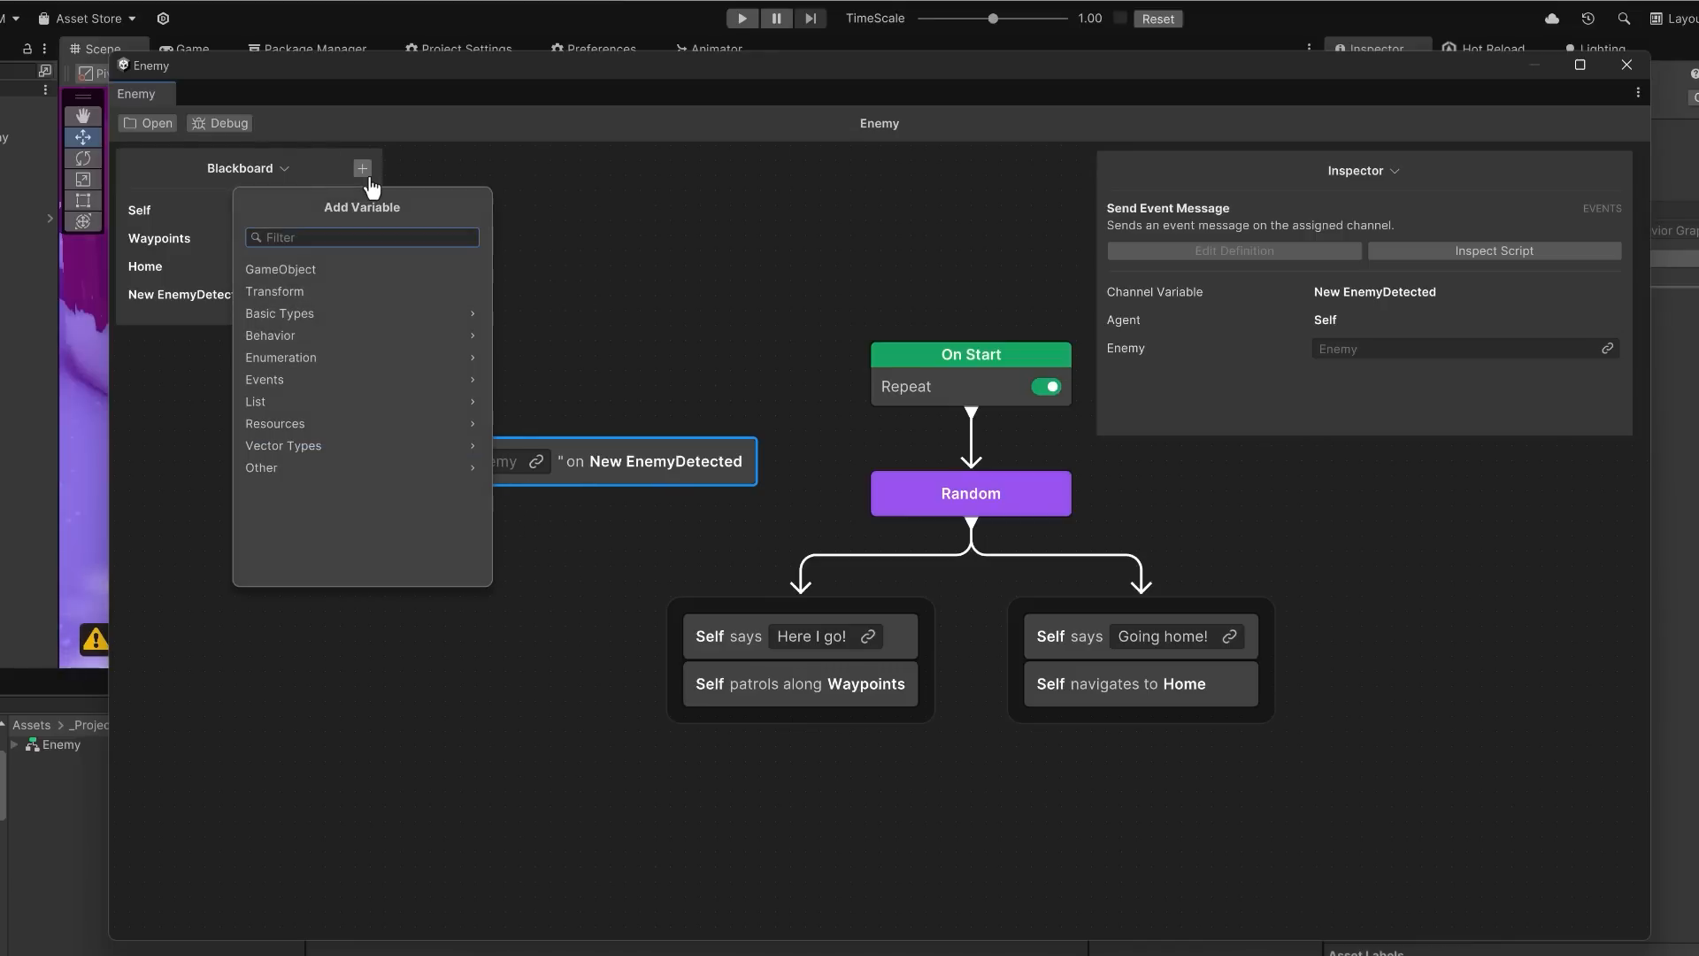
click(323, 266)
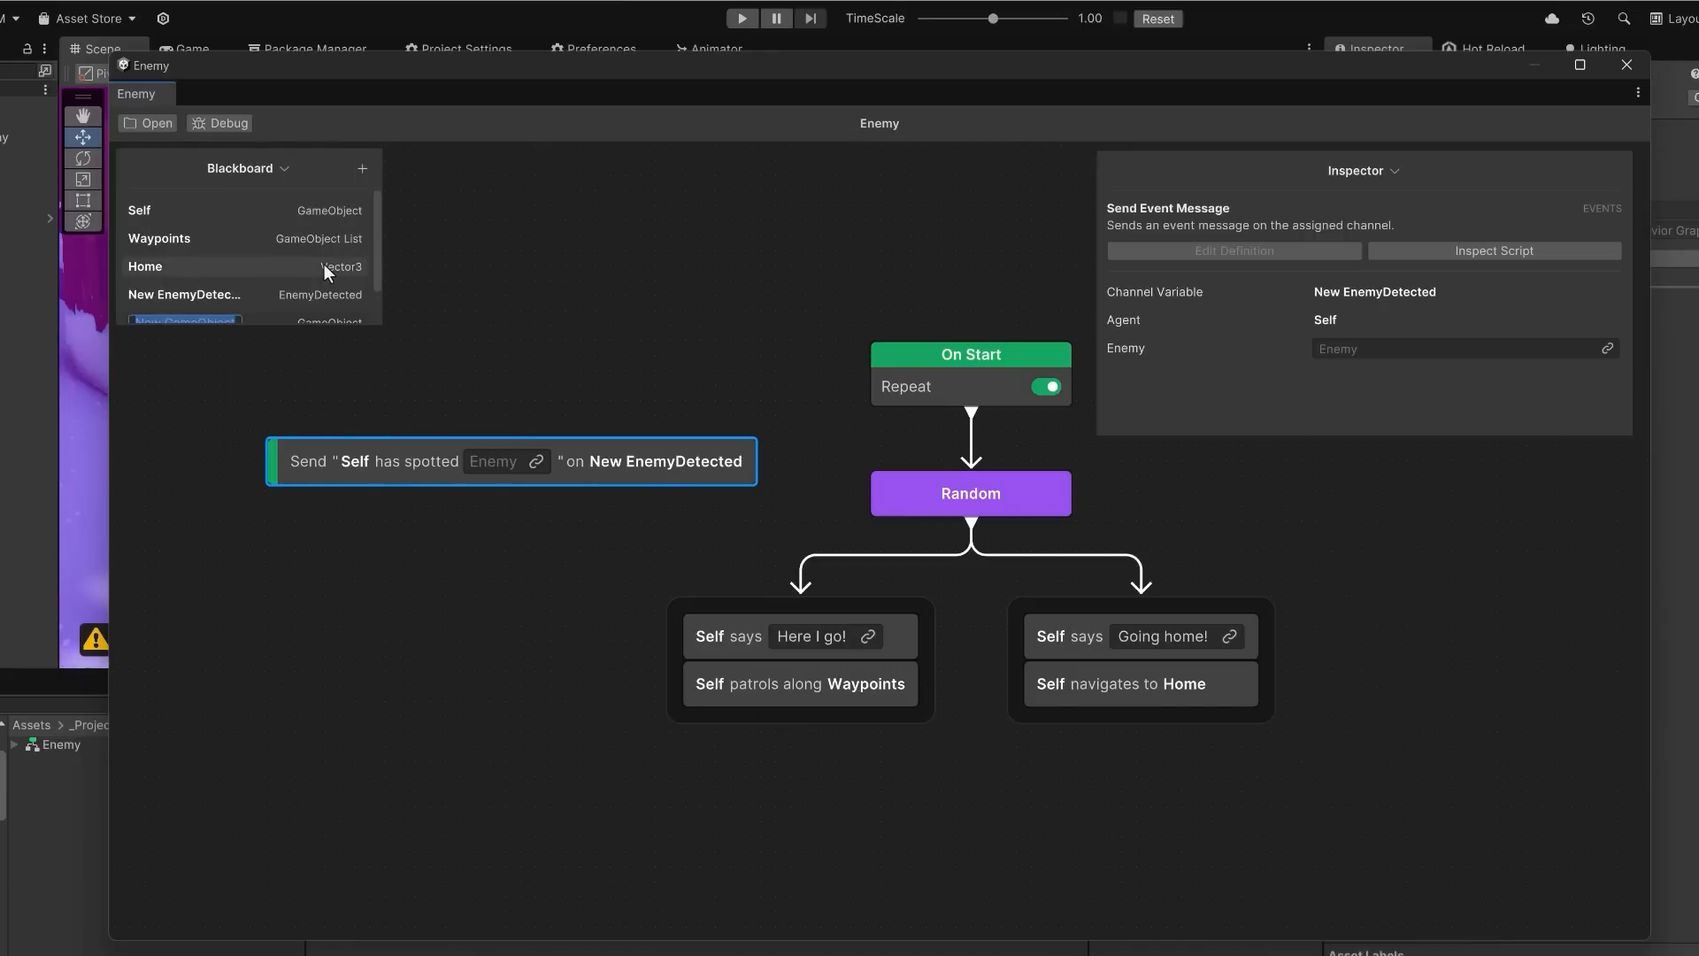
text(Target)
key(Return)
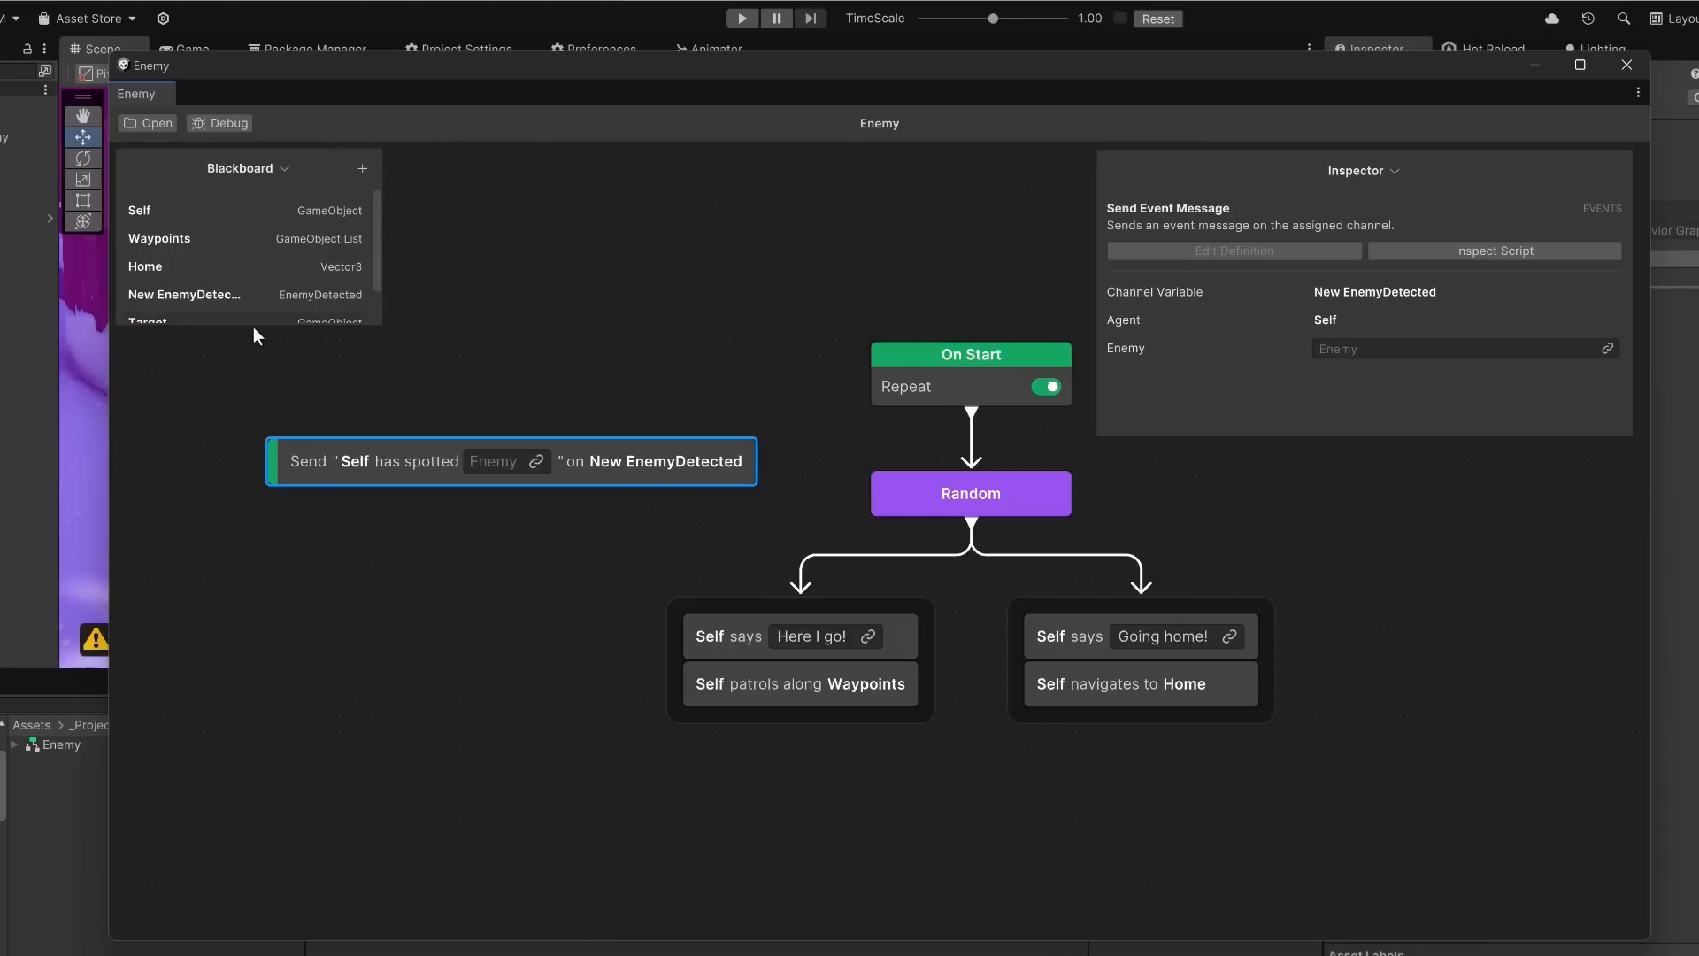
drag(150, 321, 489, 462)
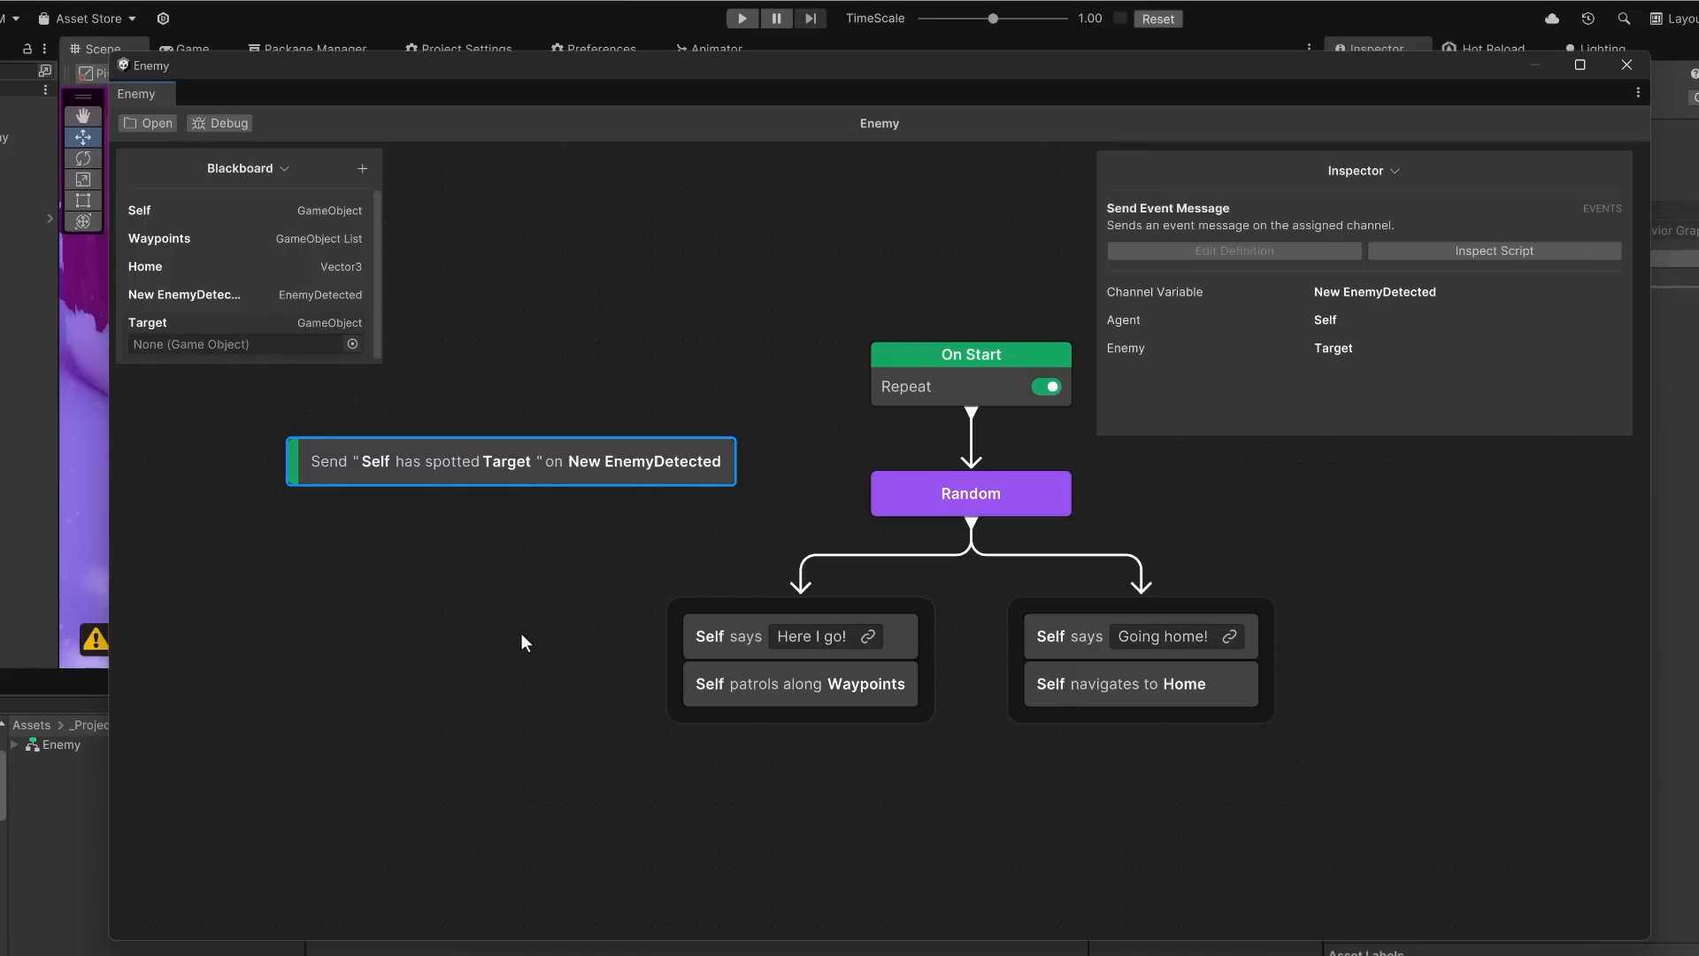
- Replace the Random node with a Run In Parallel node and connect On Start to it
click(984, 502)
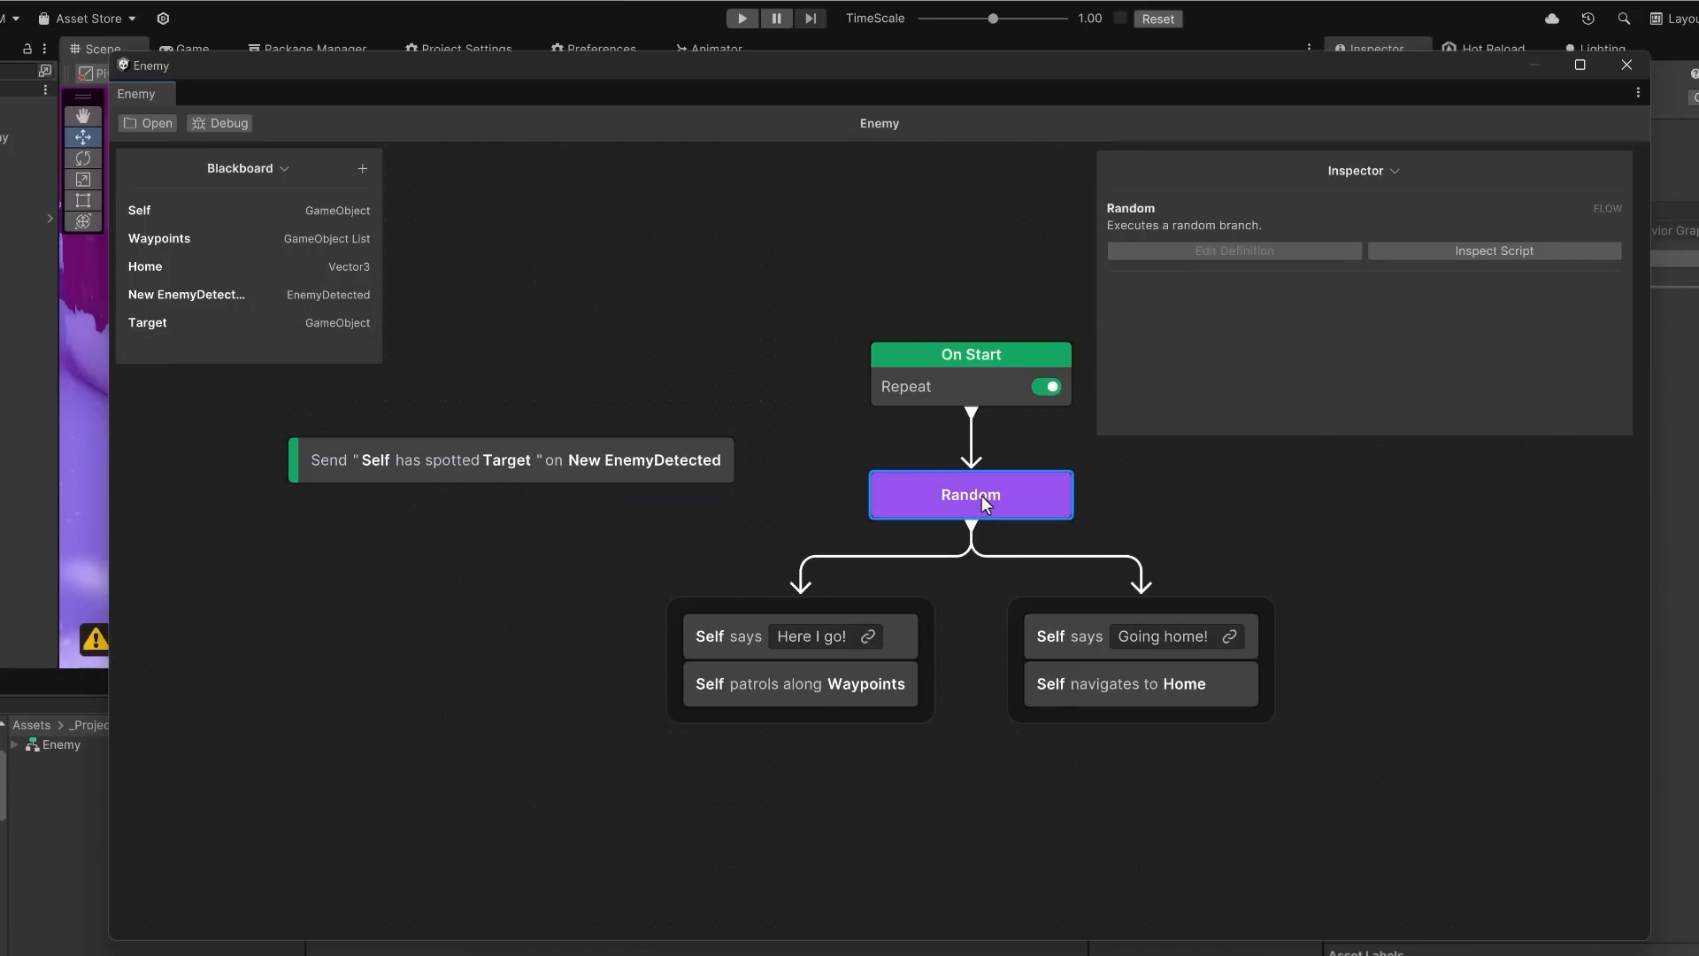
key(Delete)
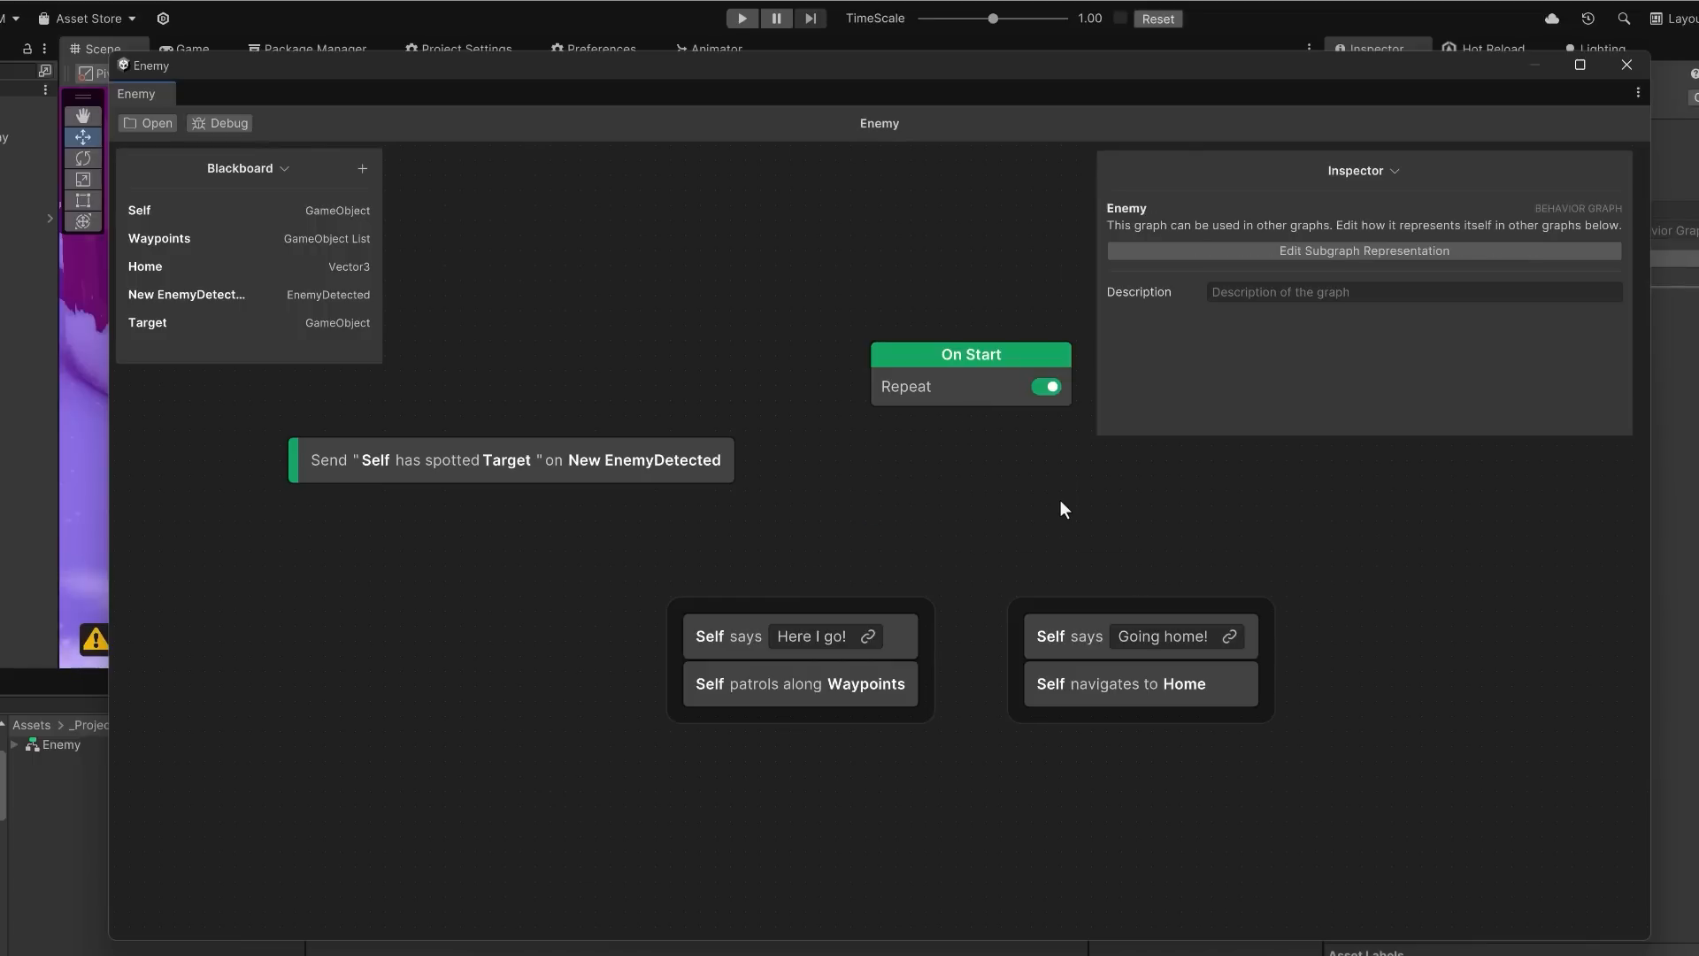
right_click(984, 502)
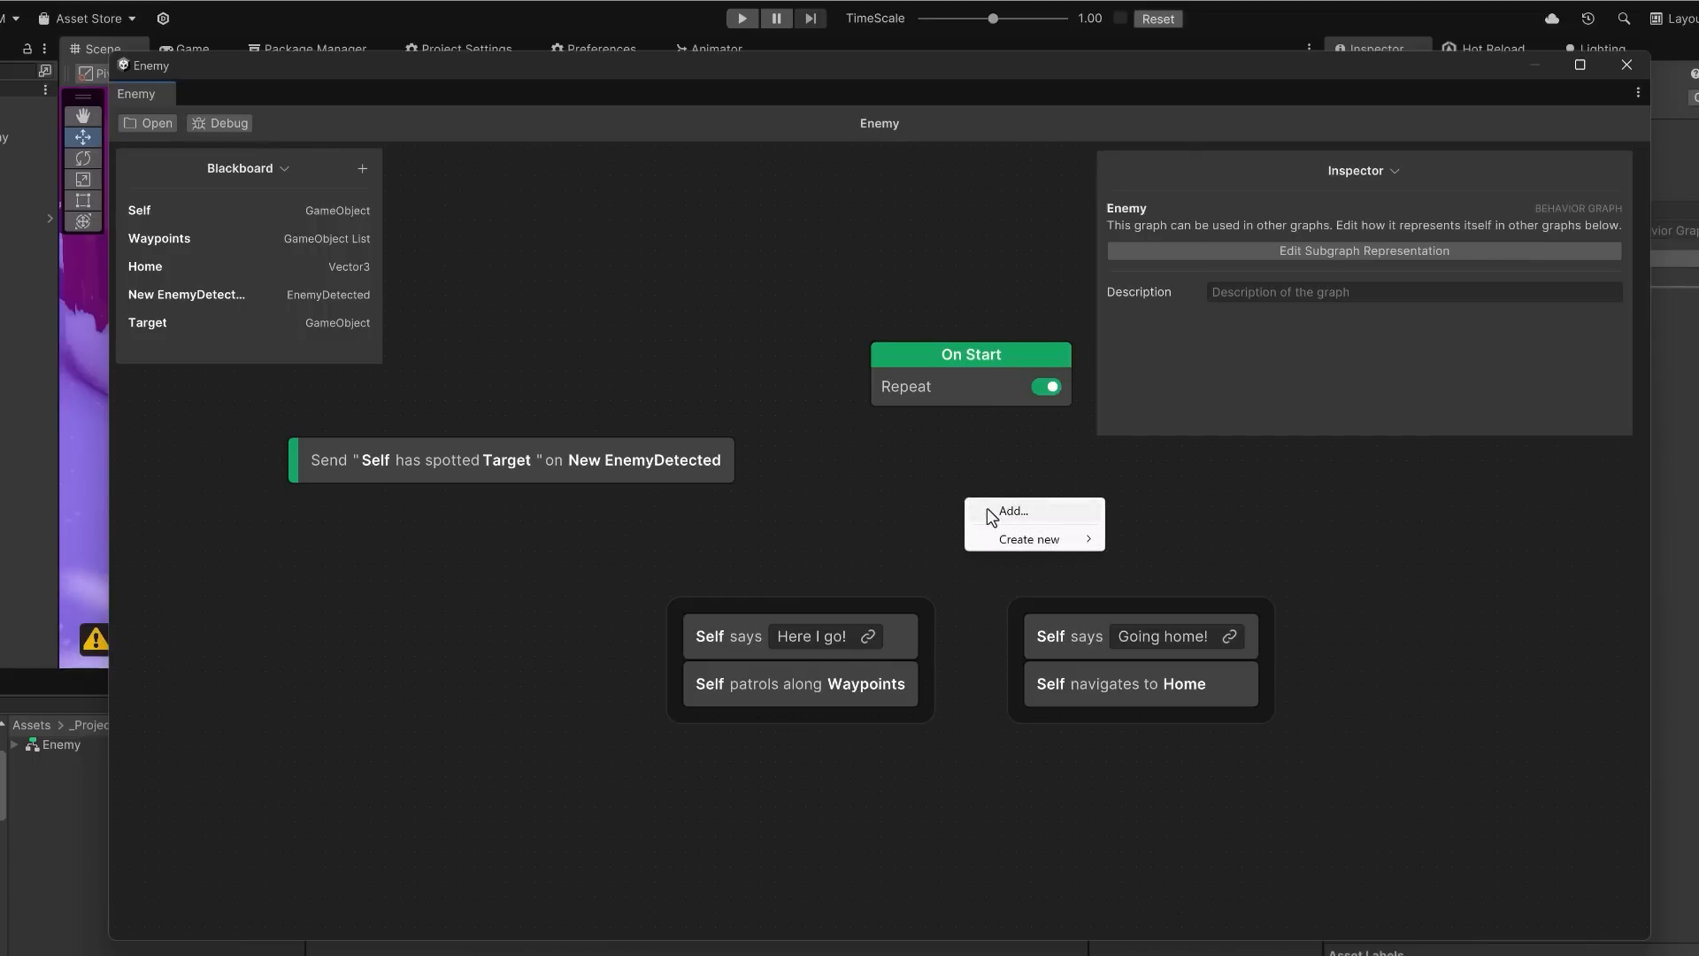
click(987, 509)
click(1021, 664)
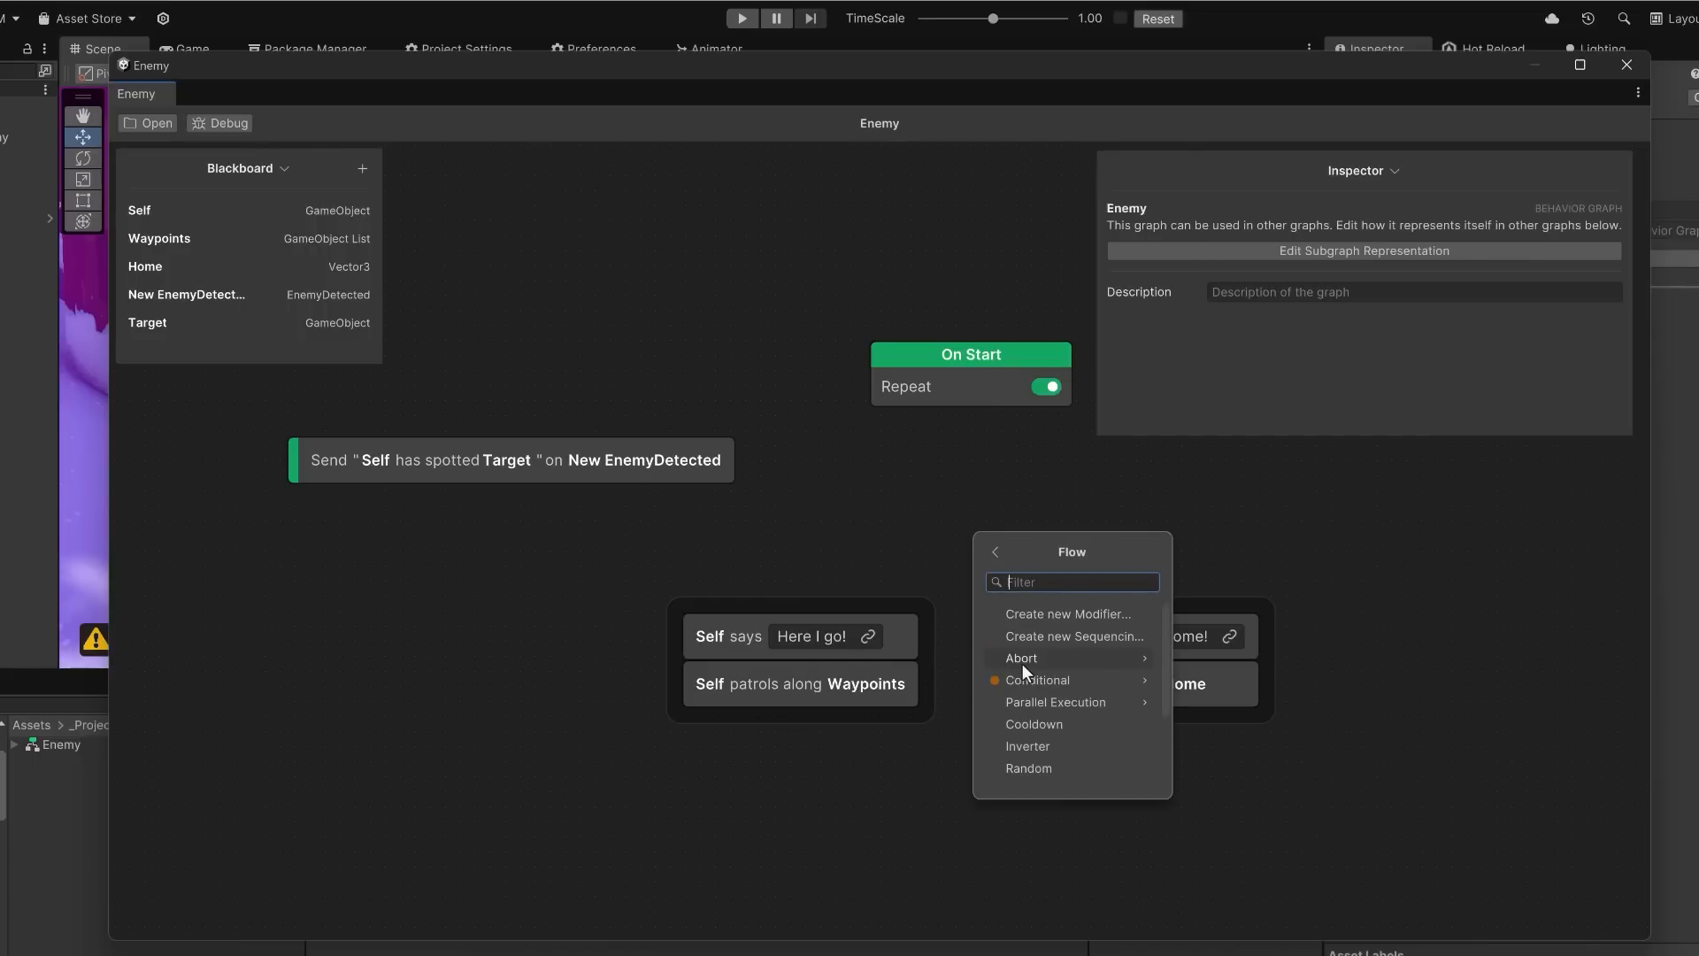
click(1060, 701)
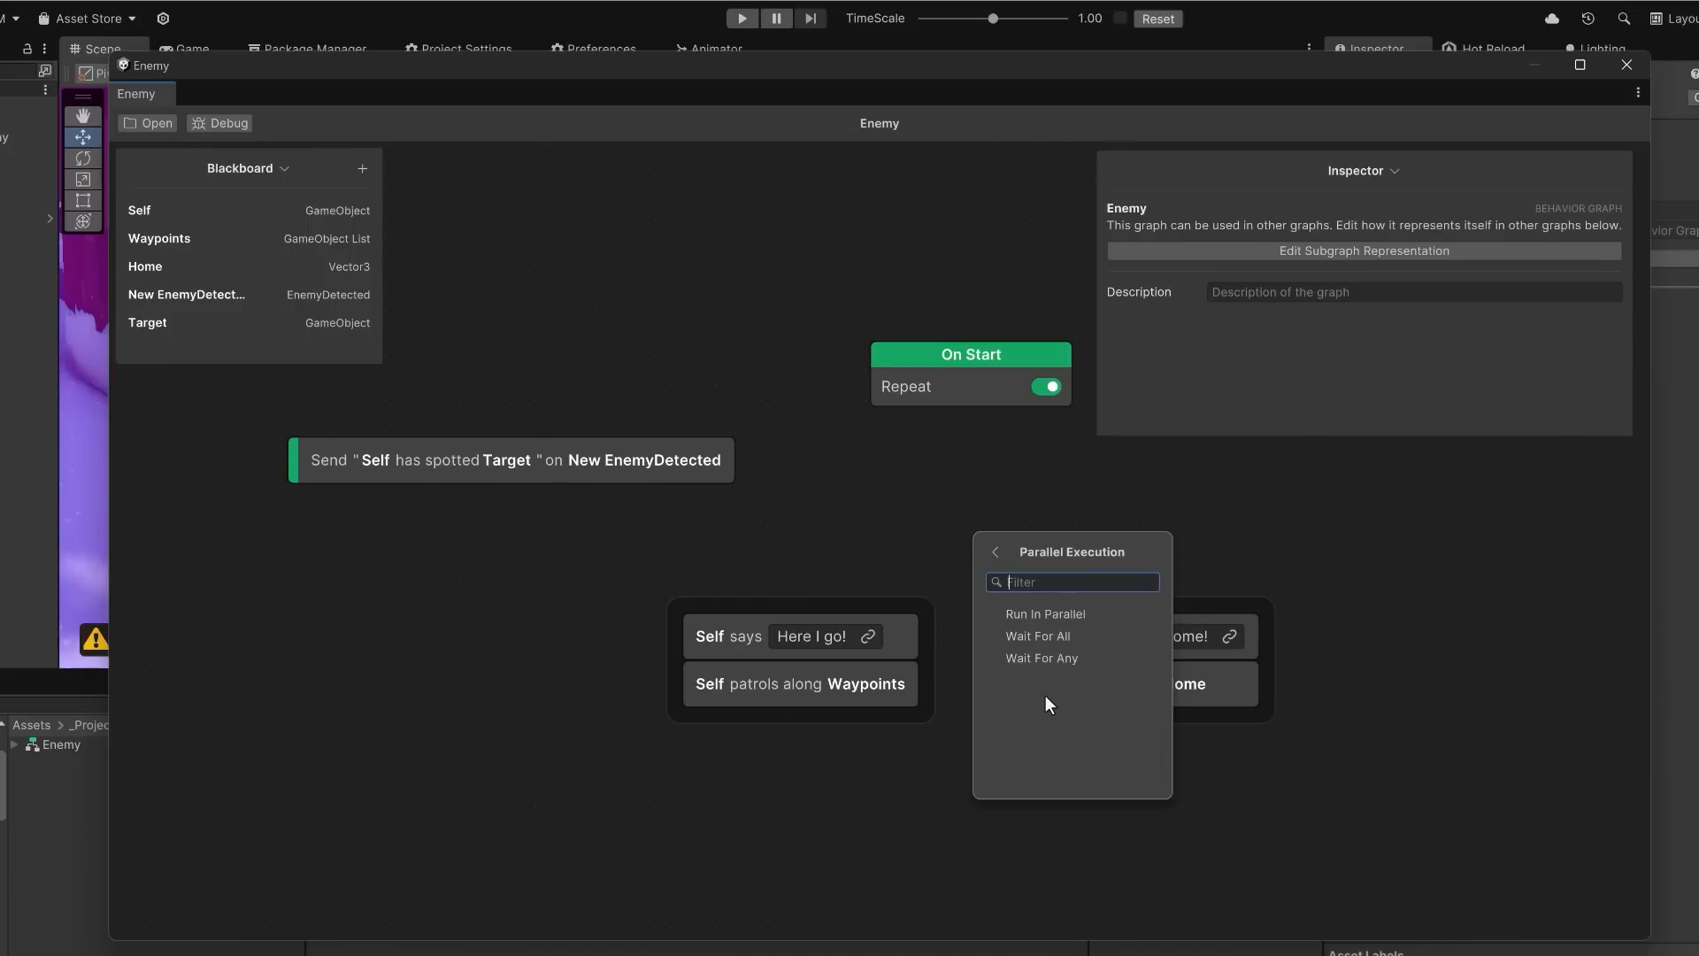
click(1097, 618)
drag(971, 409, 987, 567)
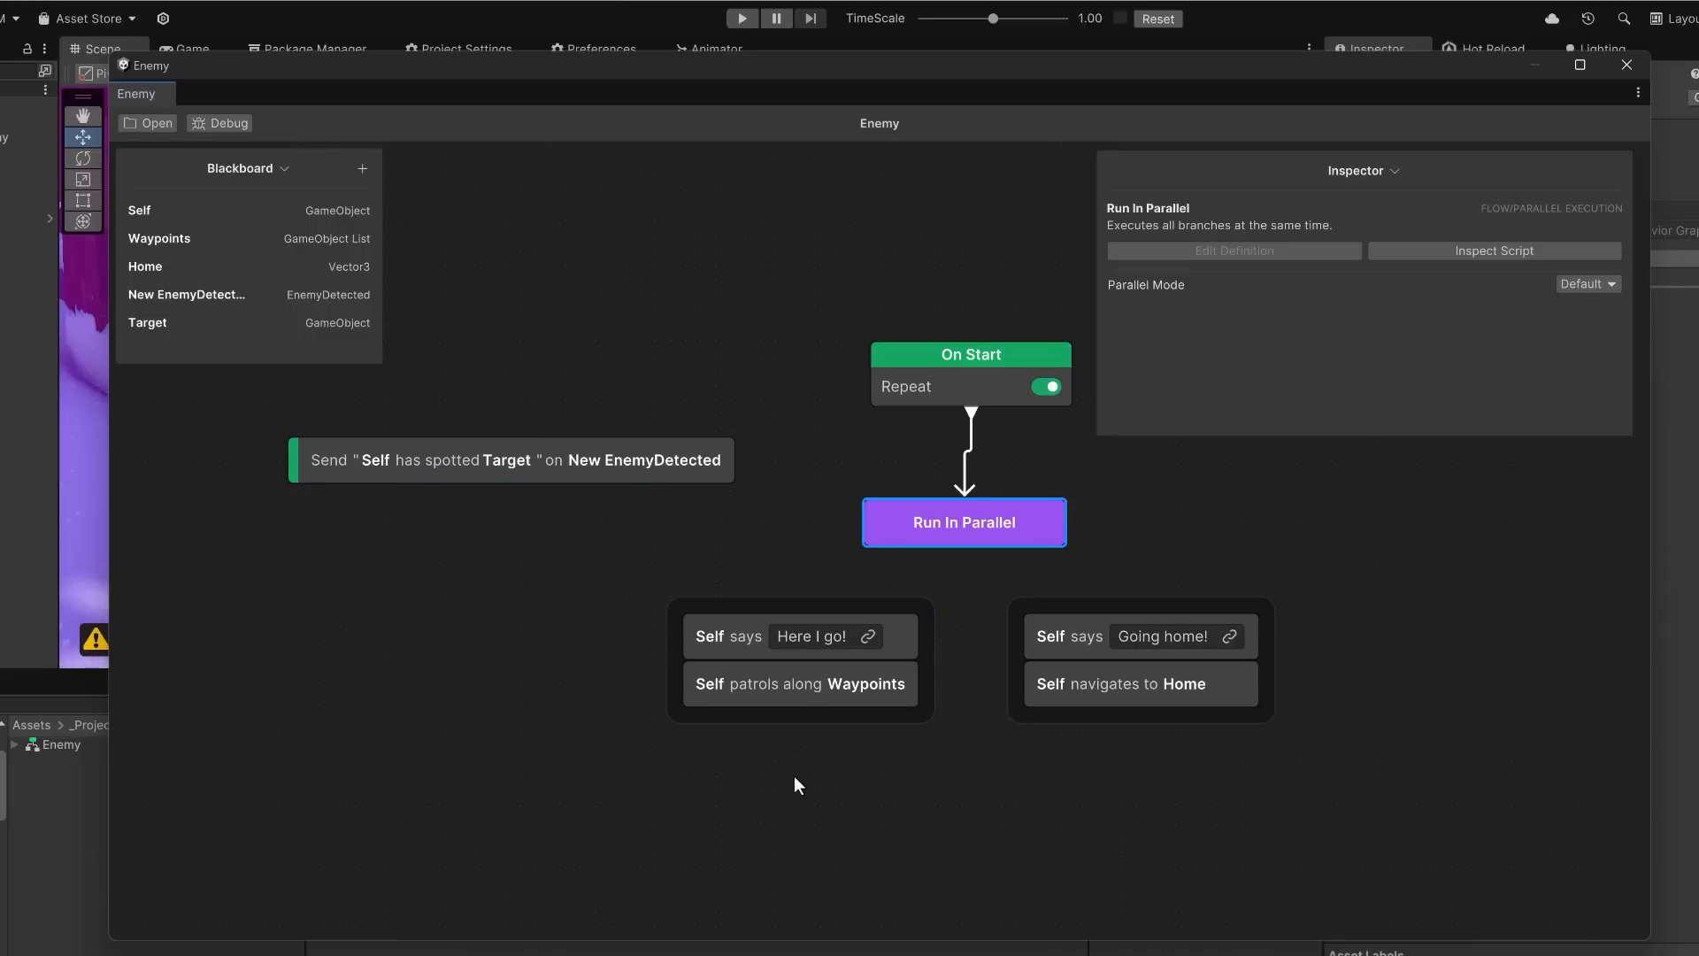
- Move the patrol node into the Going home! sequence, attach Send Event Message below the Here I go! Talk node, and separate the two sequences
drag(768, 697, 1110, 674)
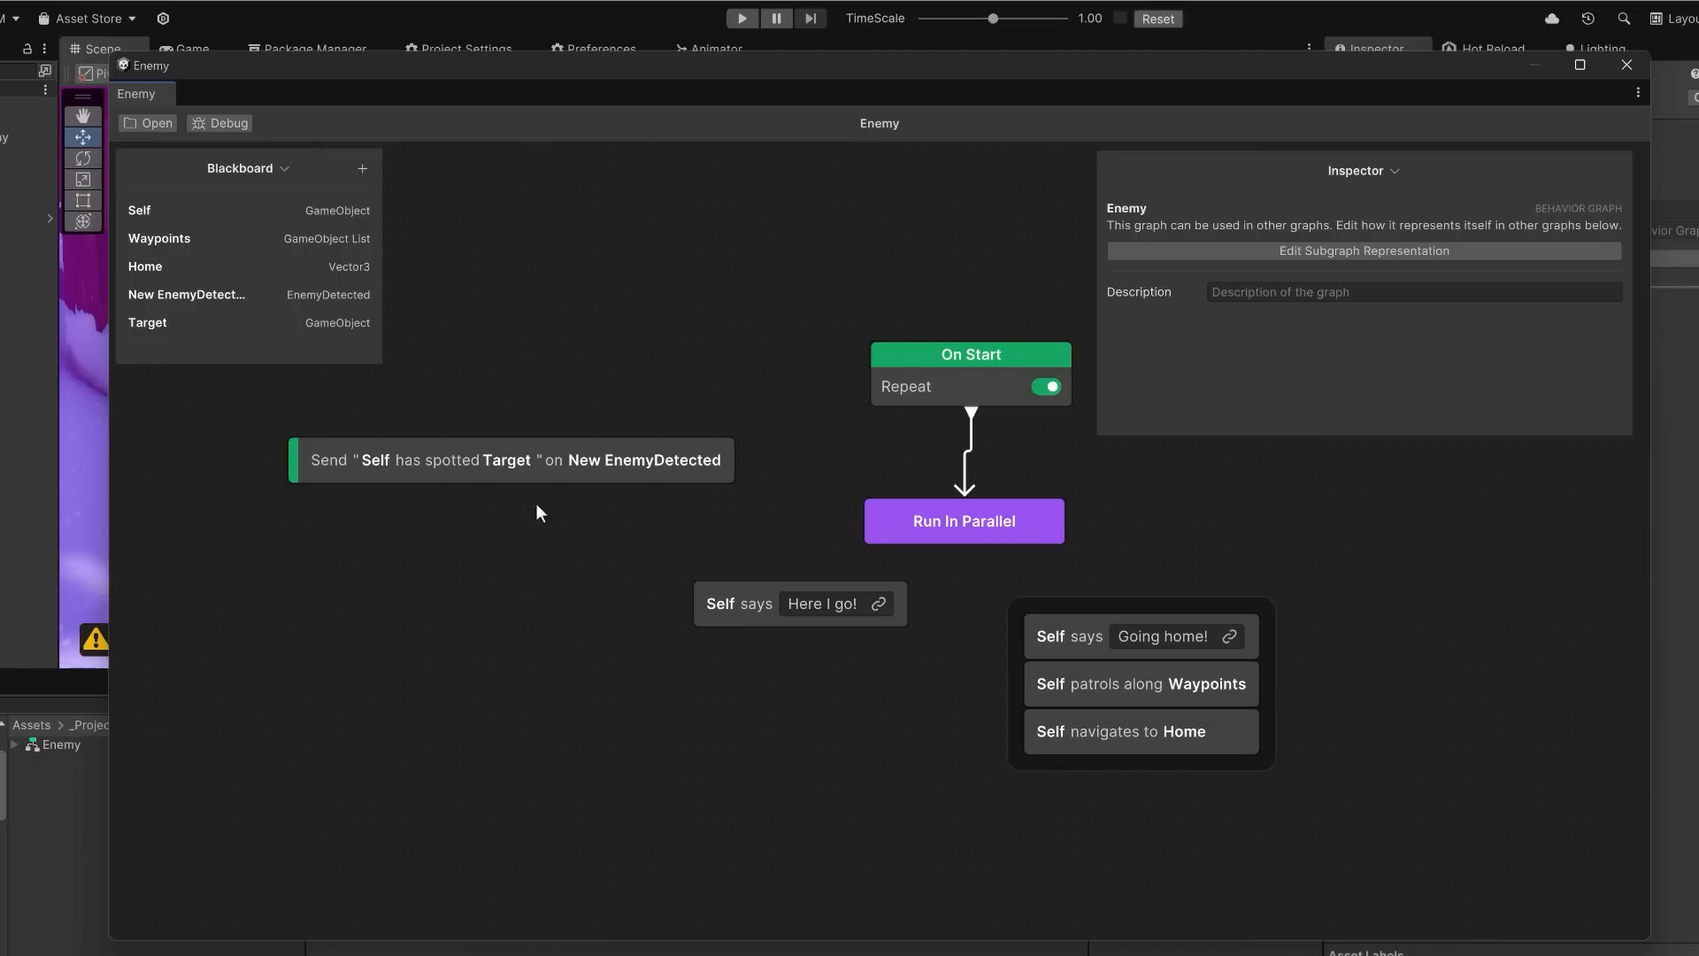
drag(432, 446, 759, 633)
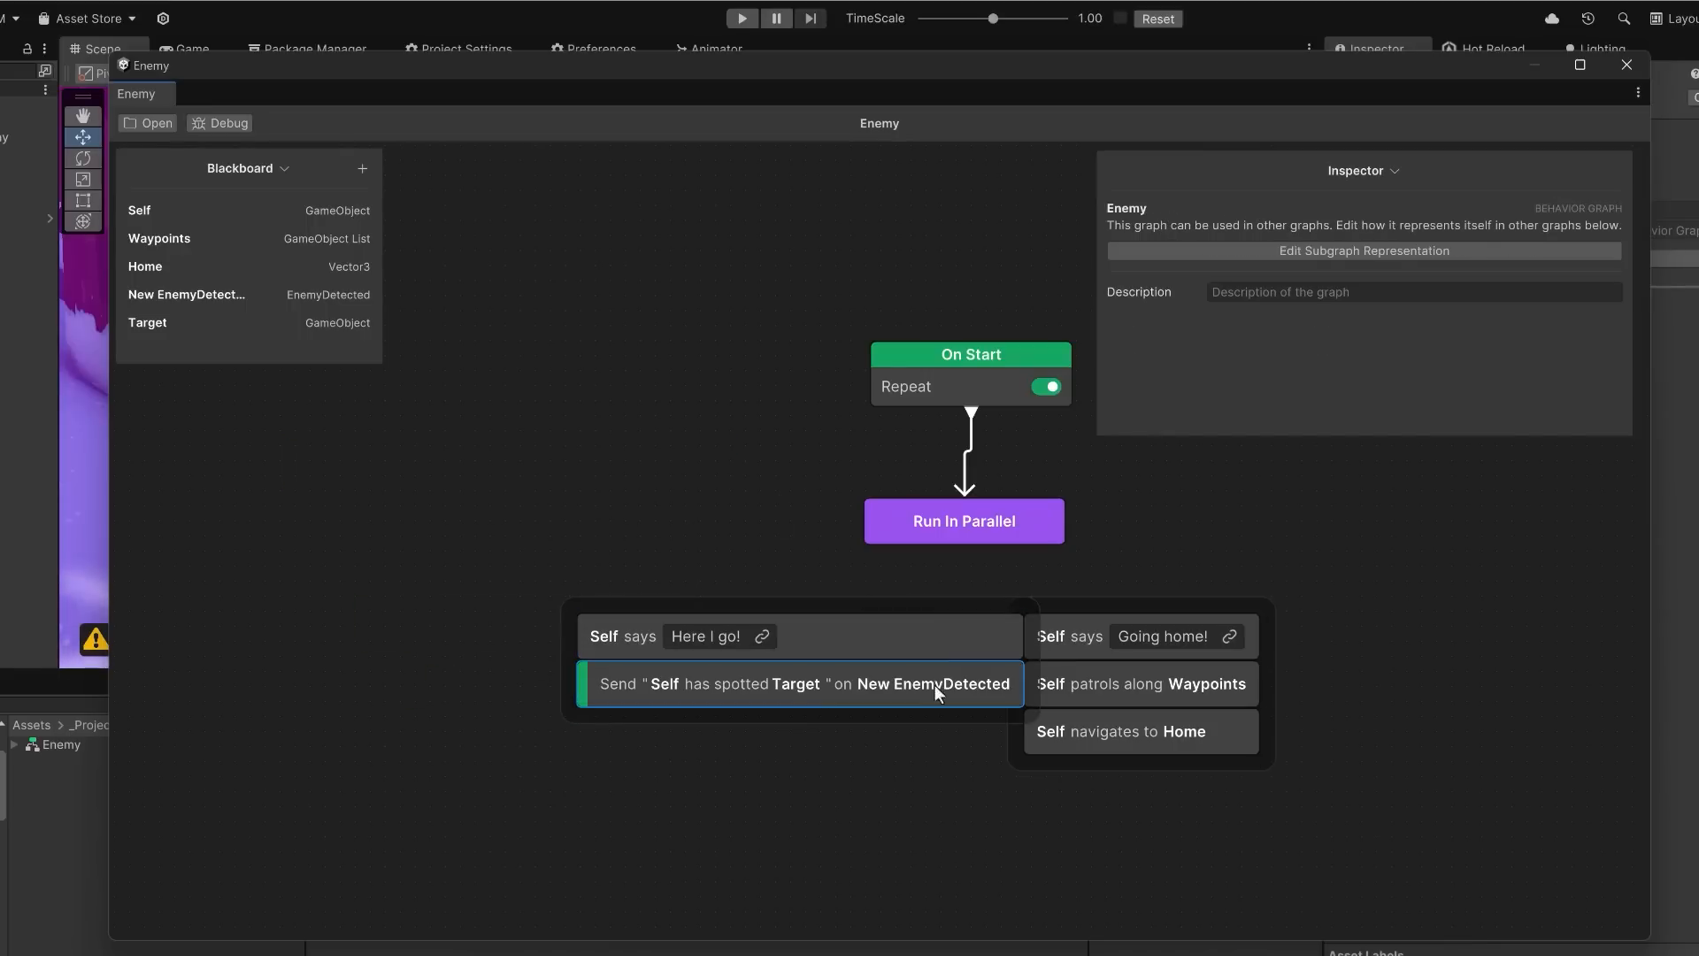
drag(913, 604, 849, 604)
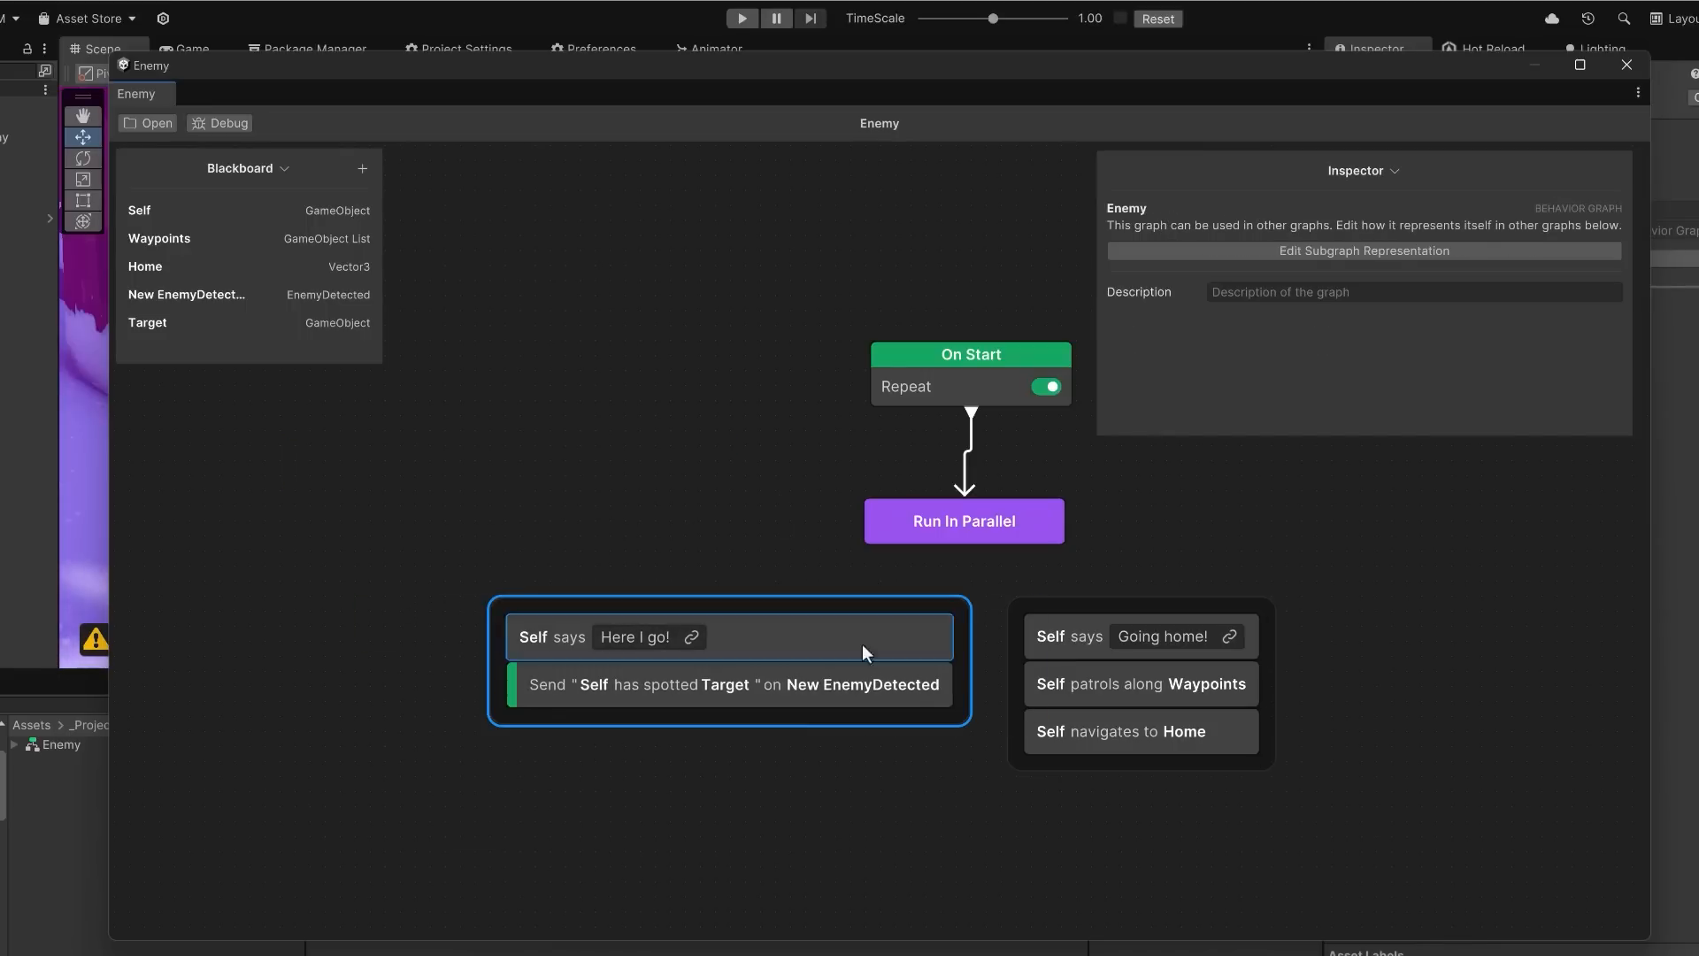
- Delete the Going home! Talk node and the Navigate to Home node, keeping the patrol node
click(1097, 627)
key(Delete)
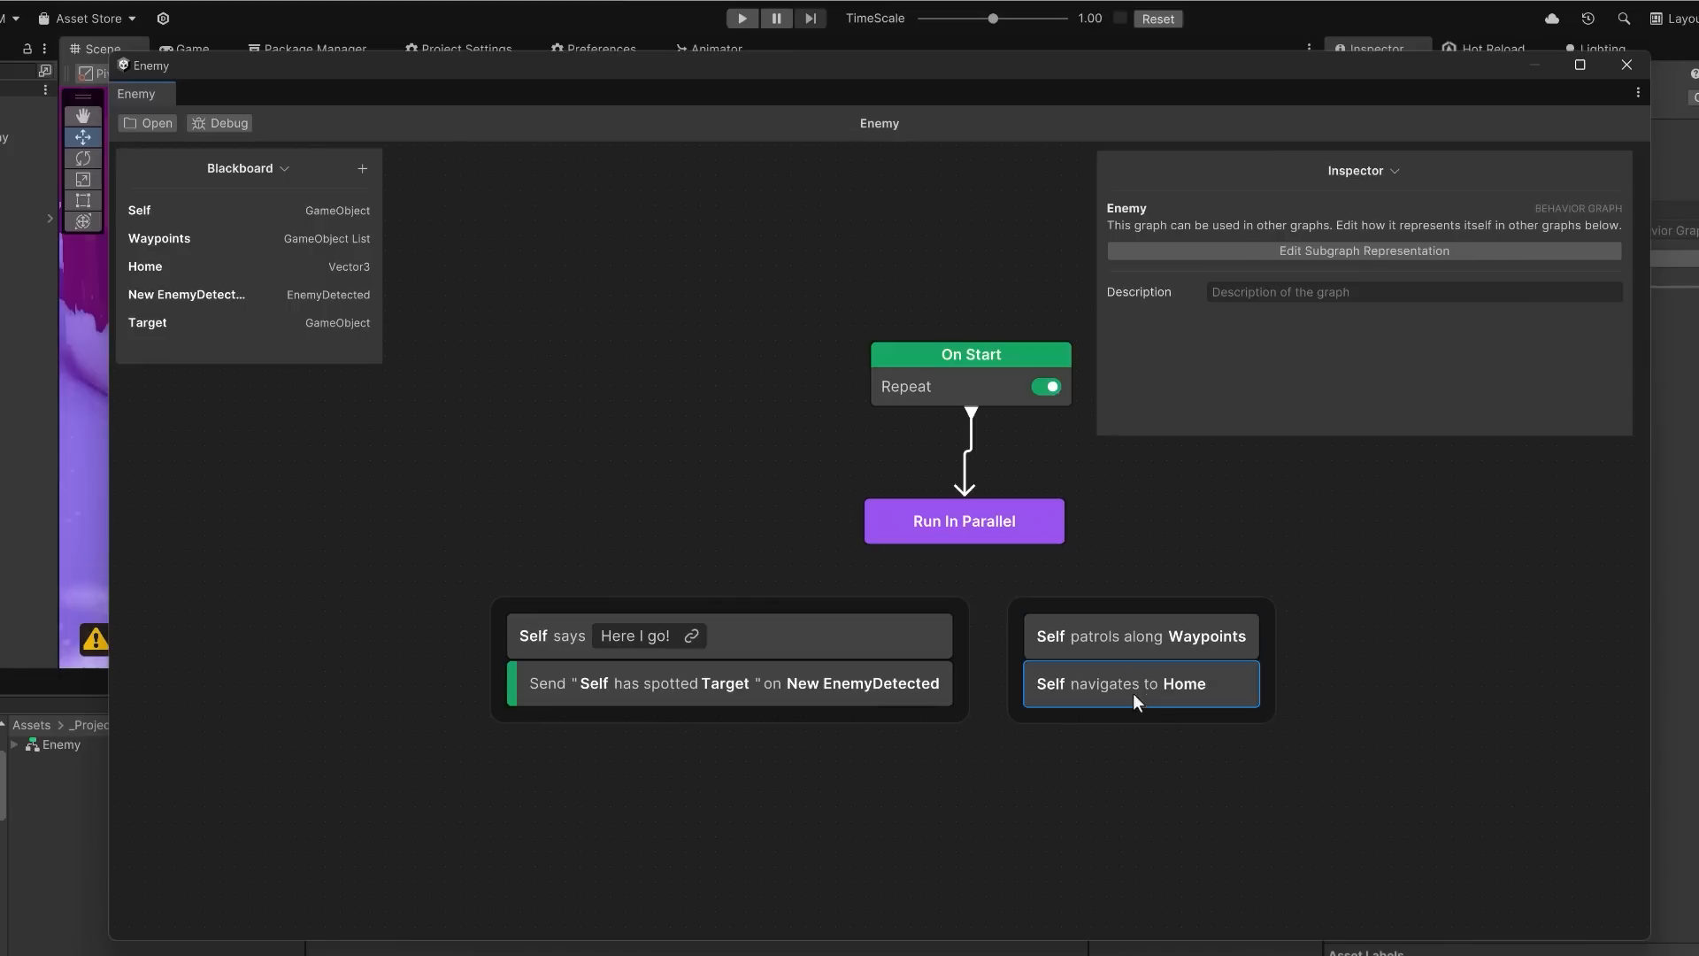
click(1233, 695)
key(Delete)
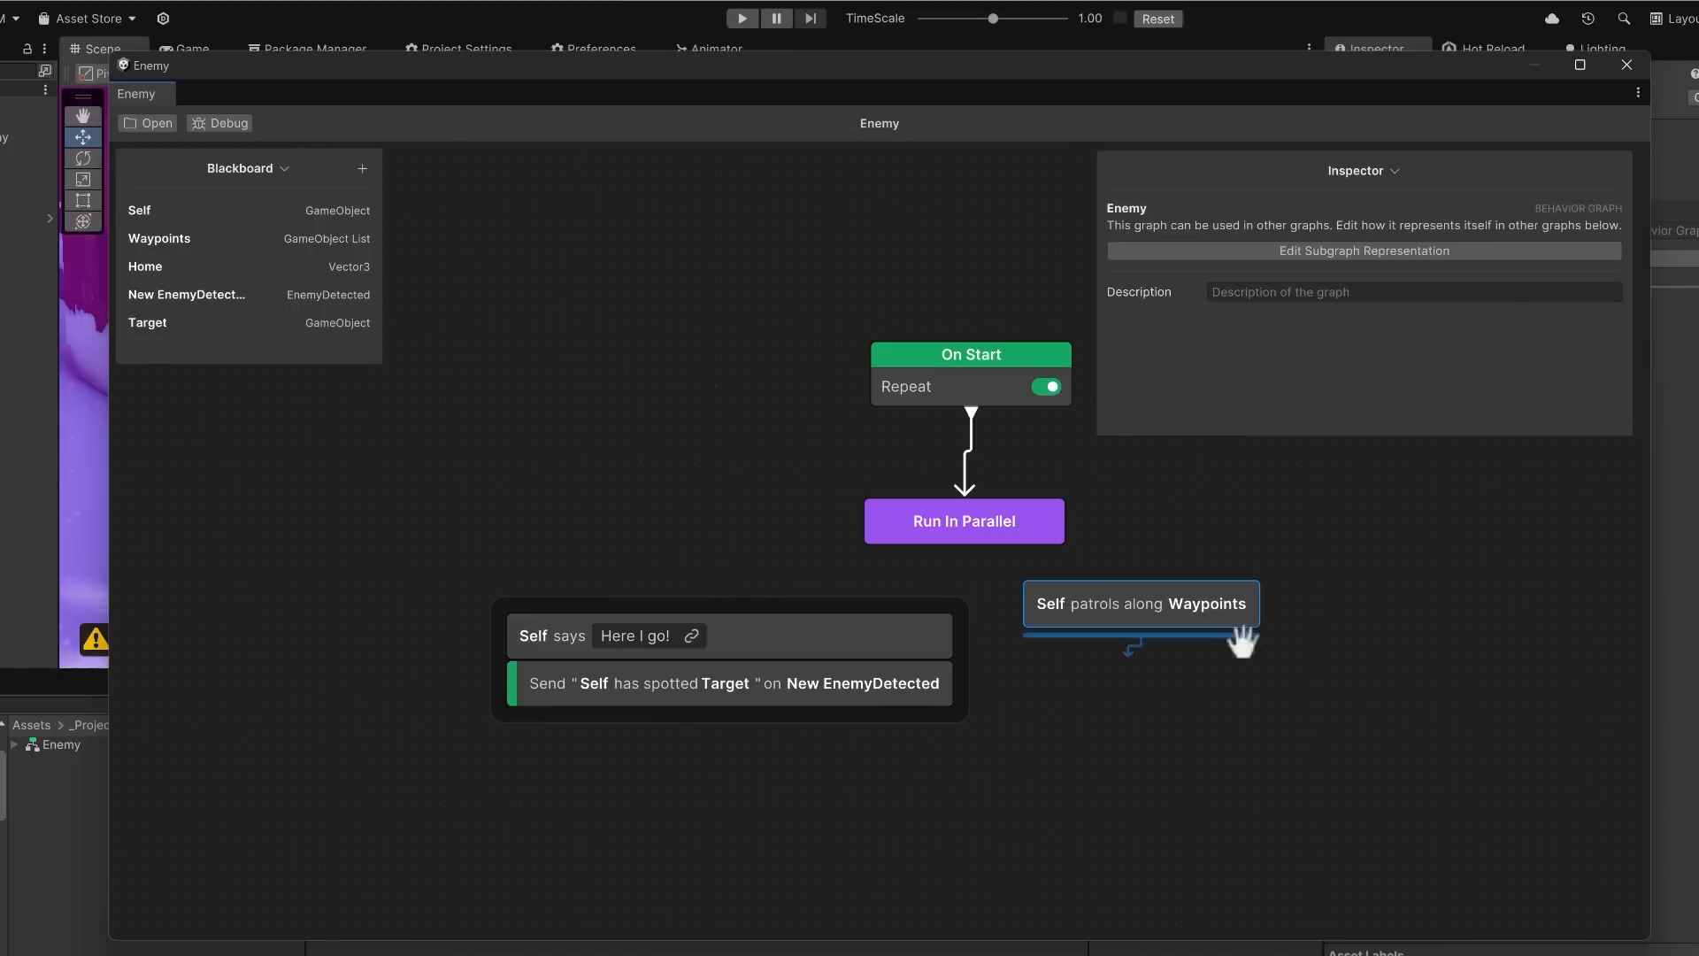
- Add a Wait for Event Message node below the patrol node and link it to New EnemyDetected
right_click(1122, 682)
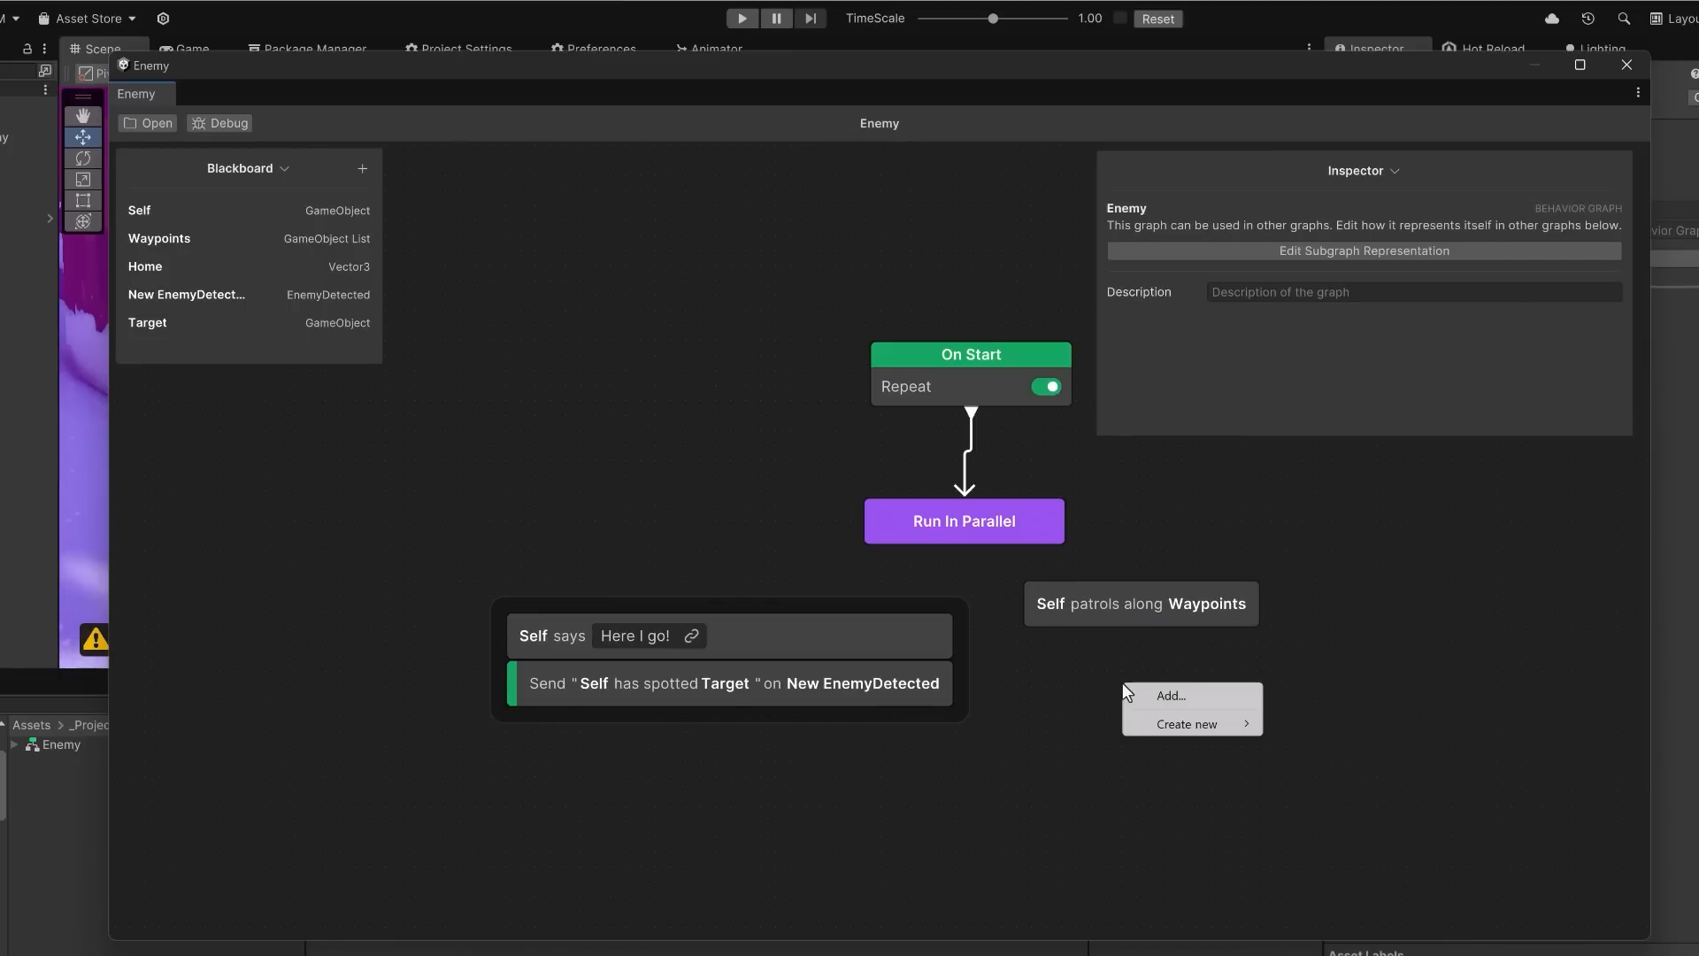
click(1182, 685)
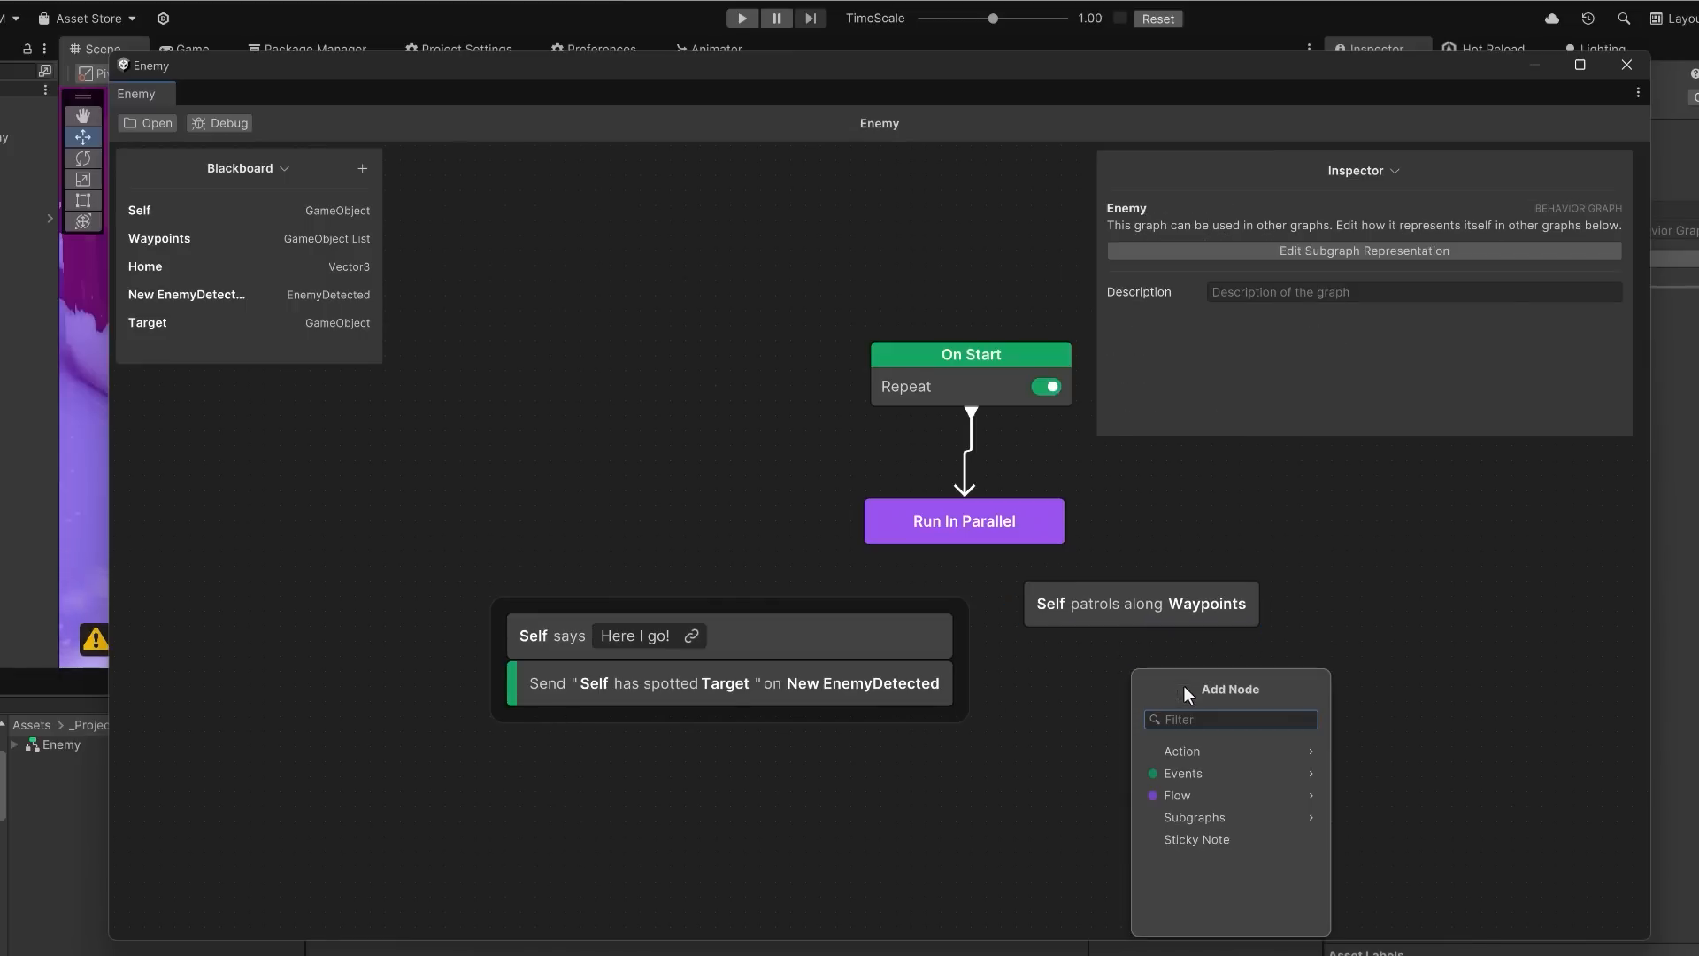
click(1201, 775)
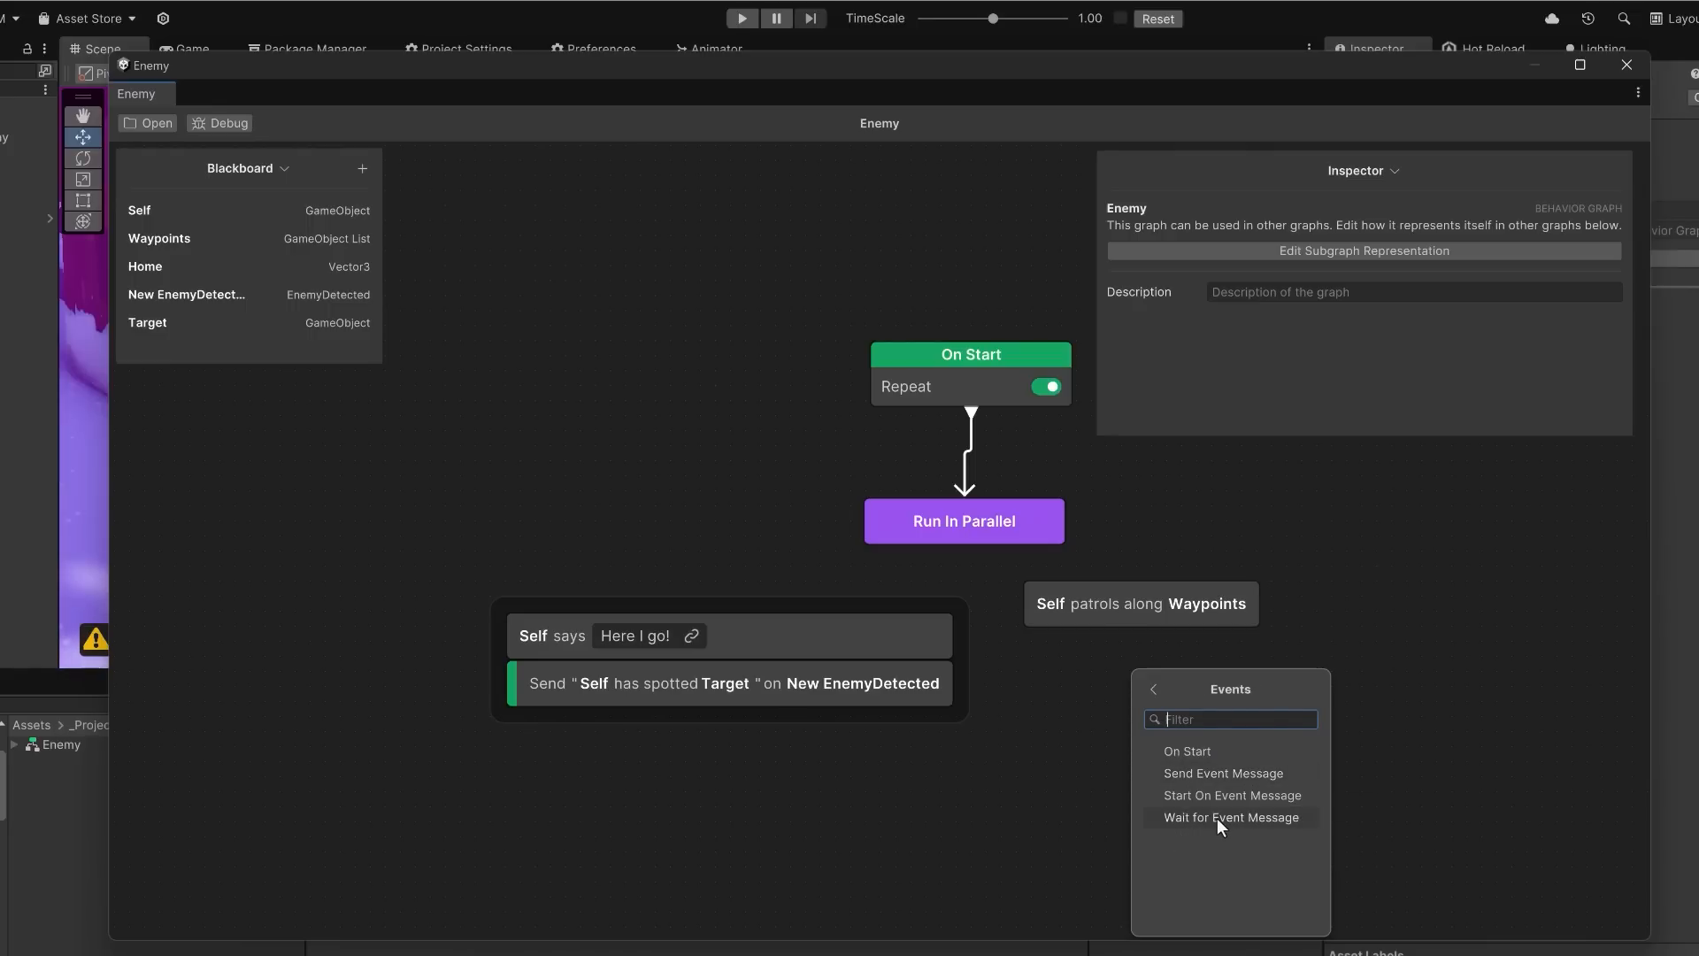
click(1218, 817)
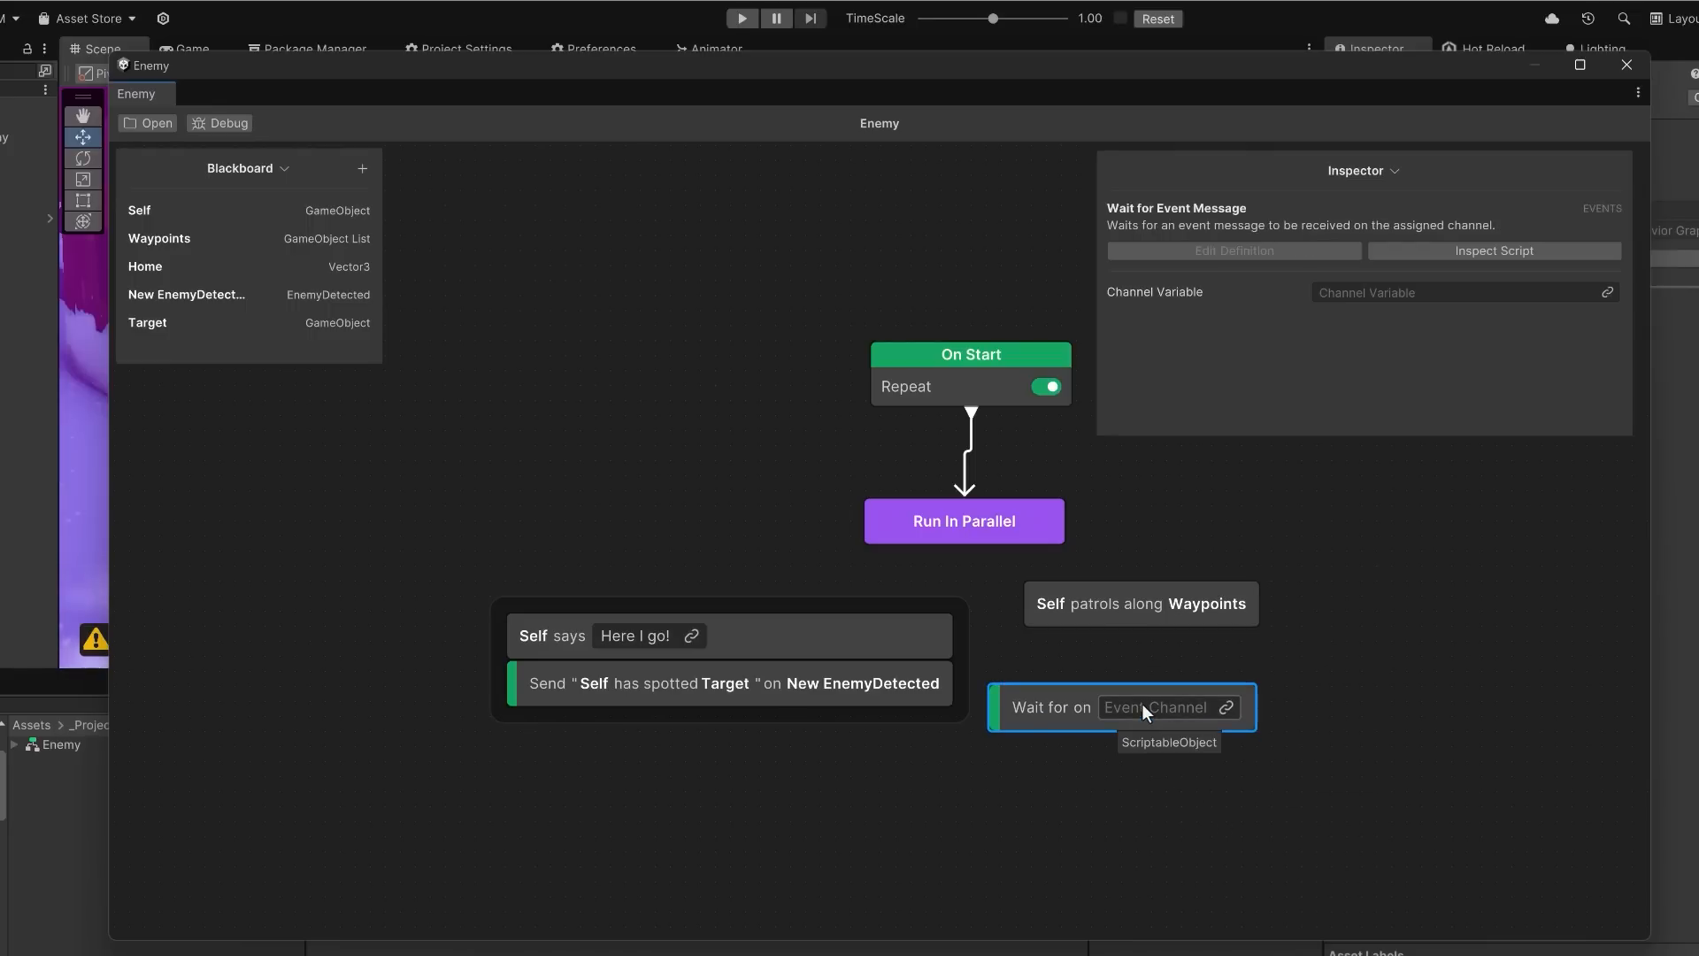
click(1226, 707)
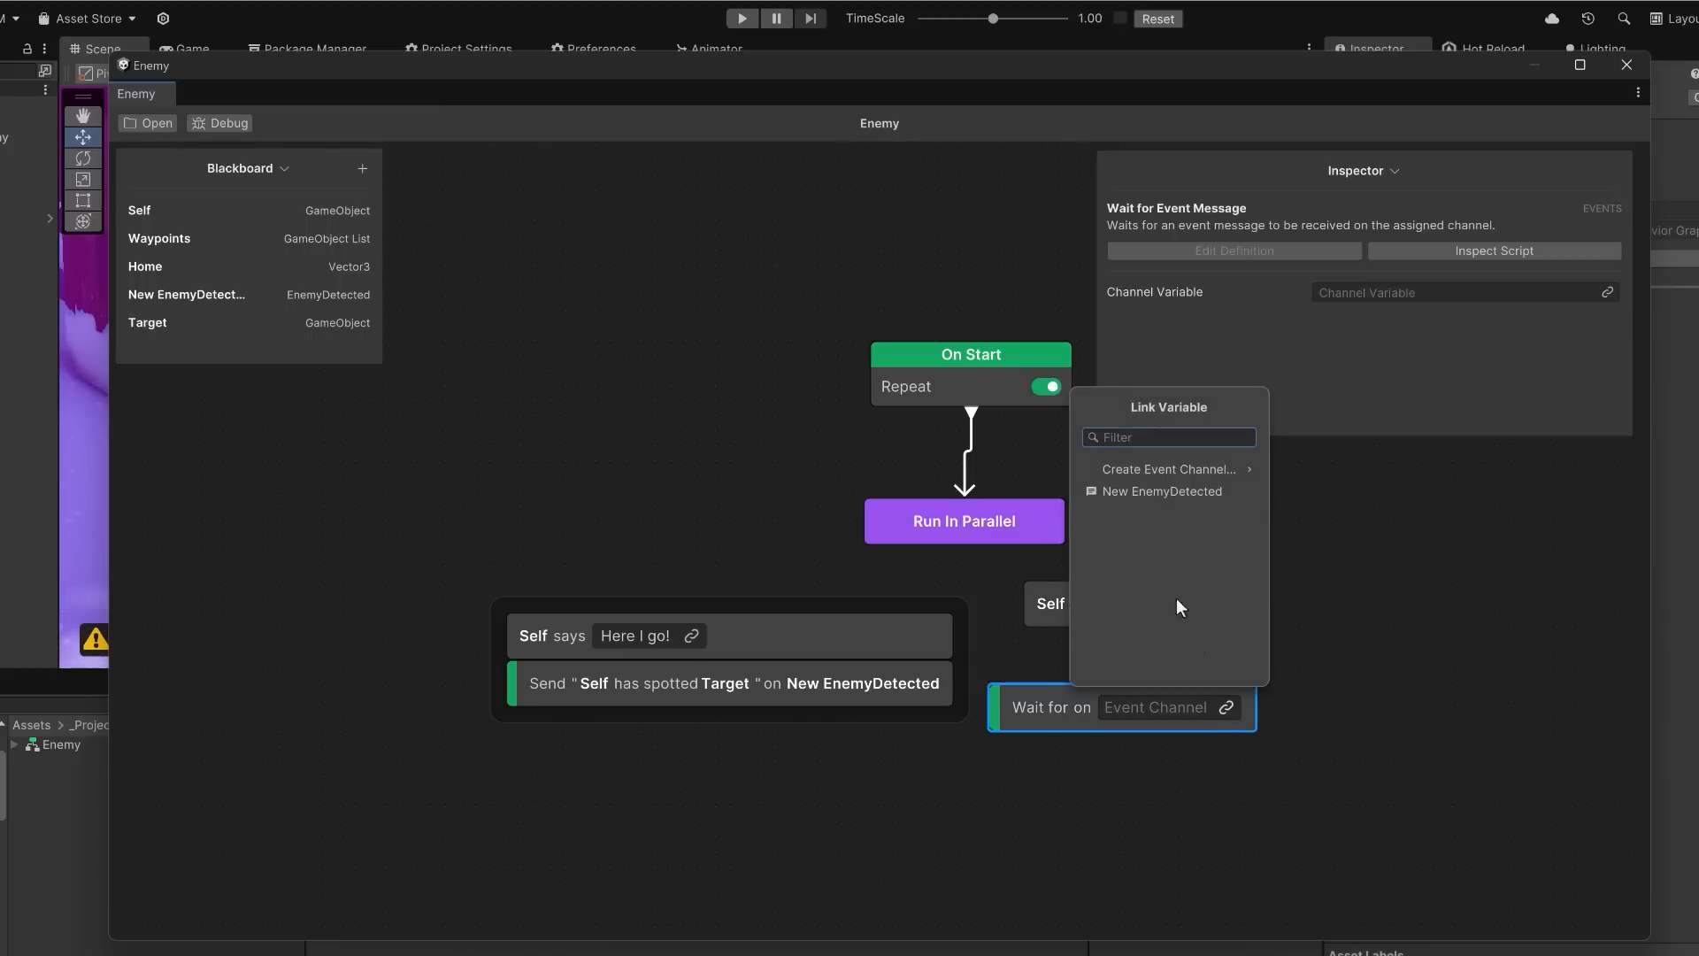
click(1153, 492)
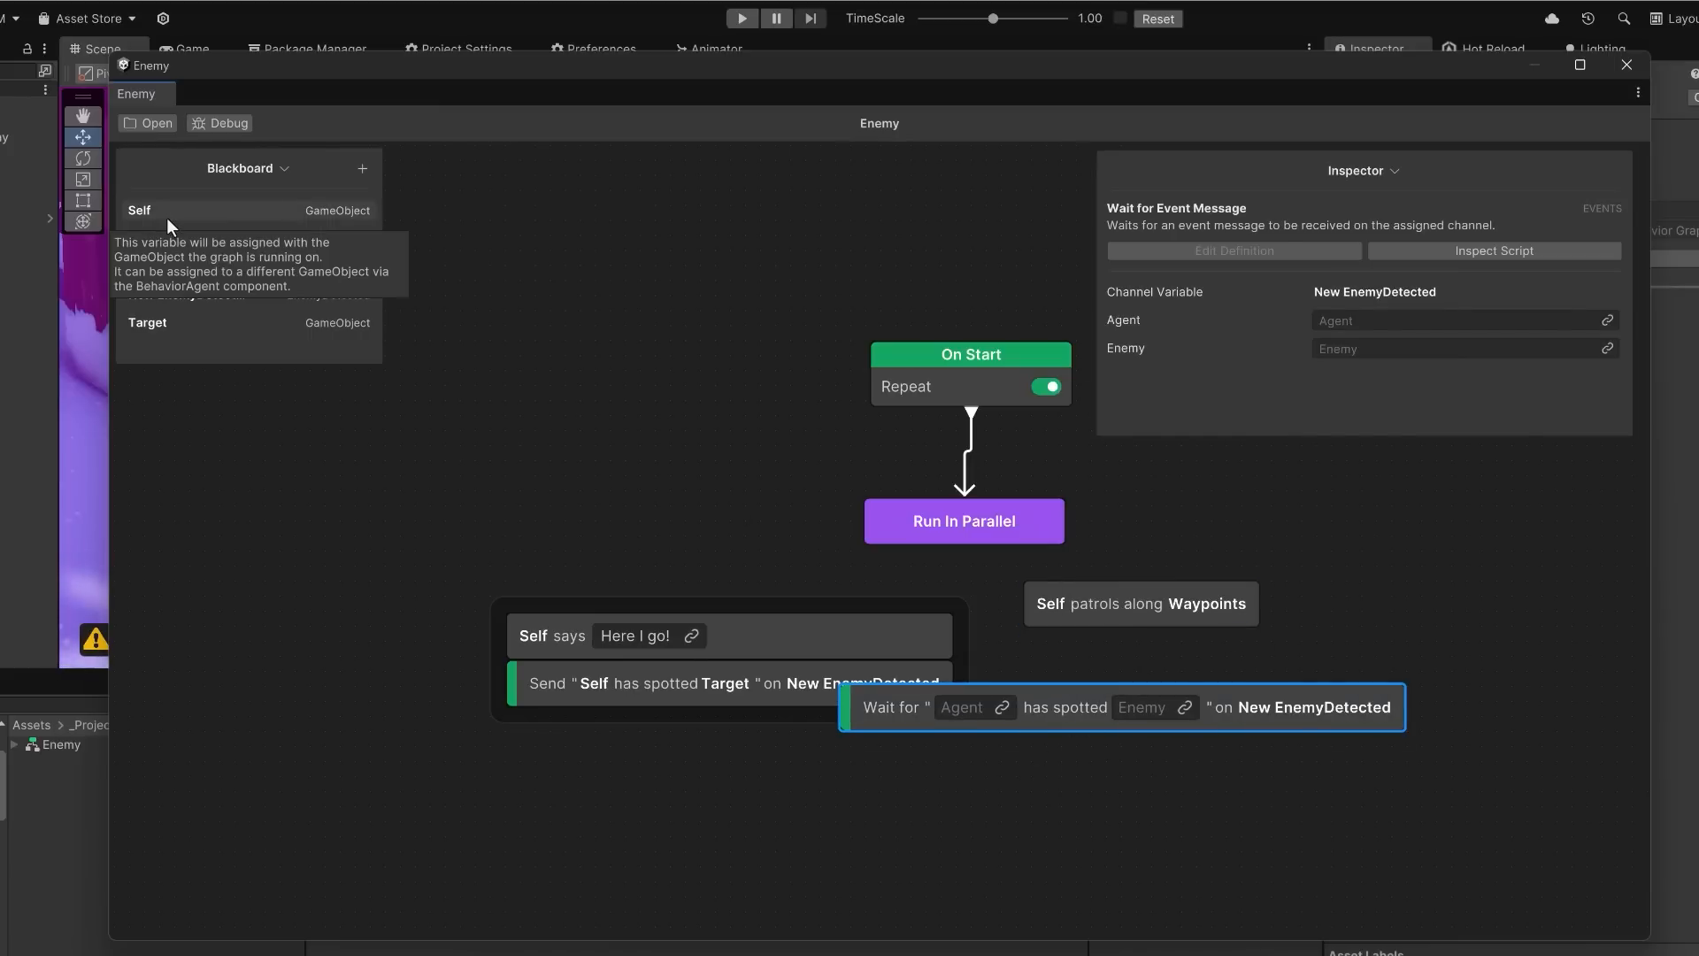
- Assign Self as Agent and Target as Enemy in the Wait for Event Message node, and attach it above the patrol node
drag(167, 218, 996, 715)
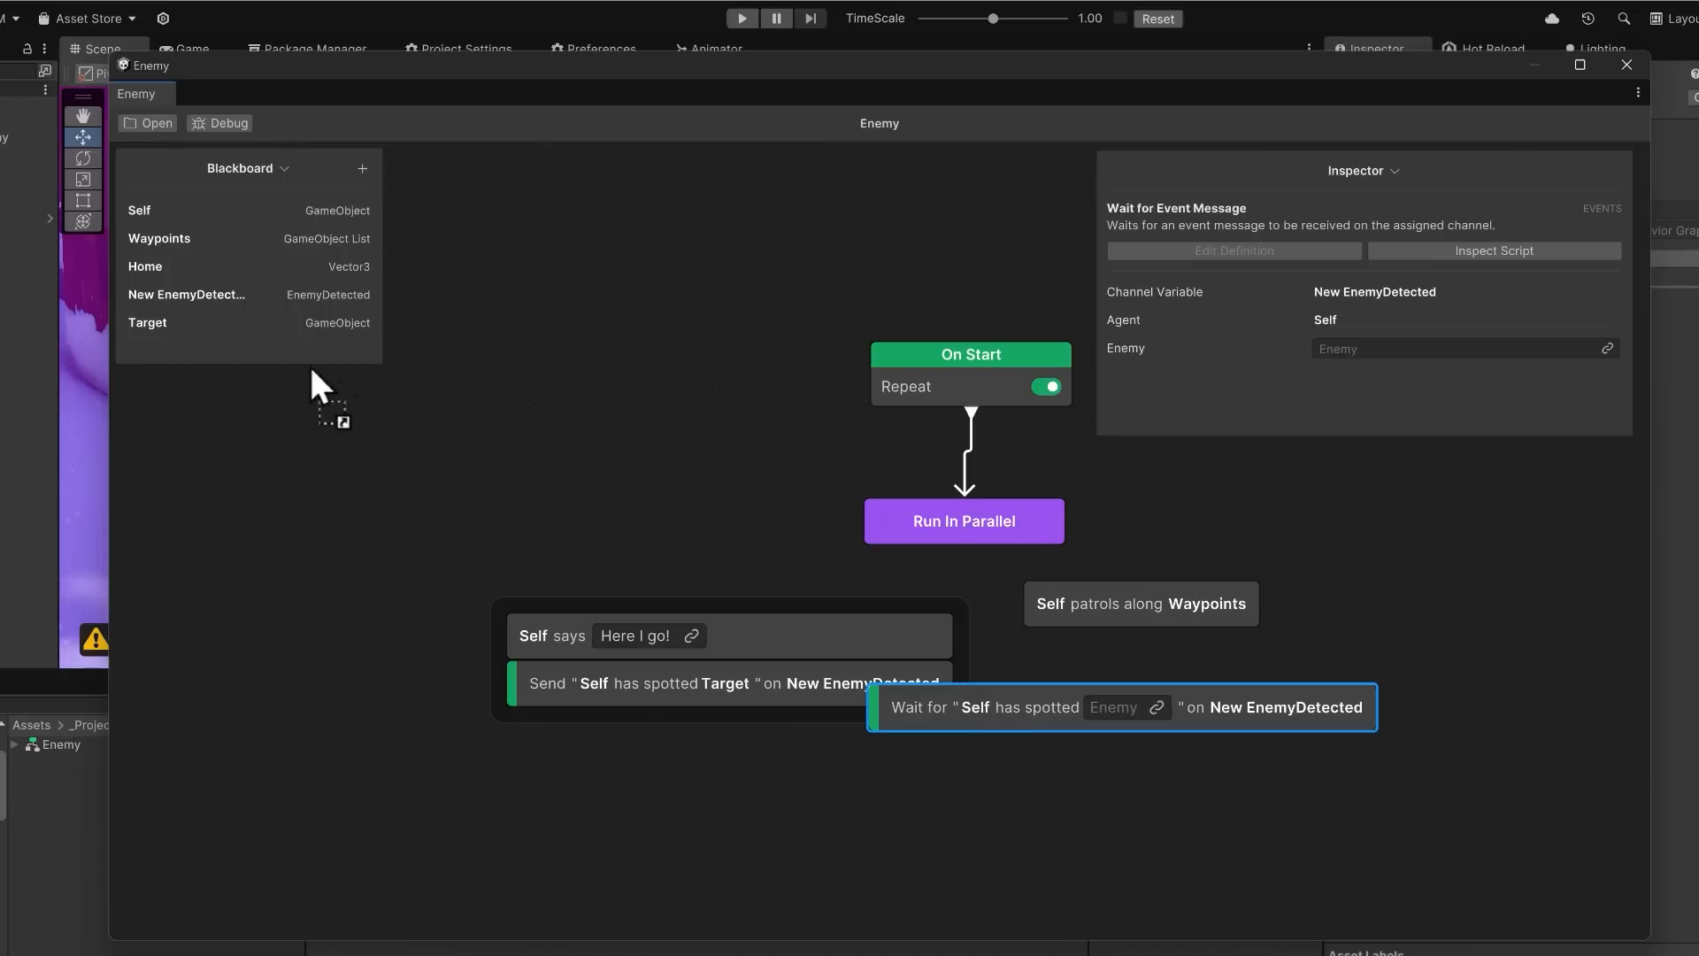
drag(182, 322, 1116, 708)
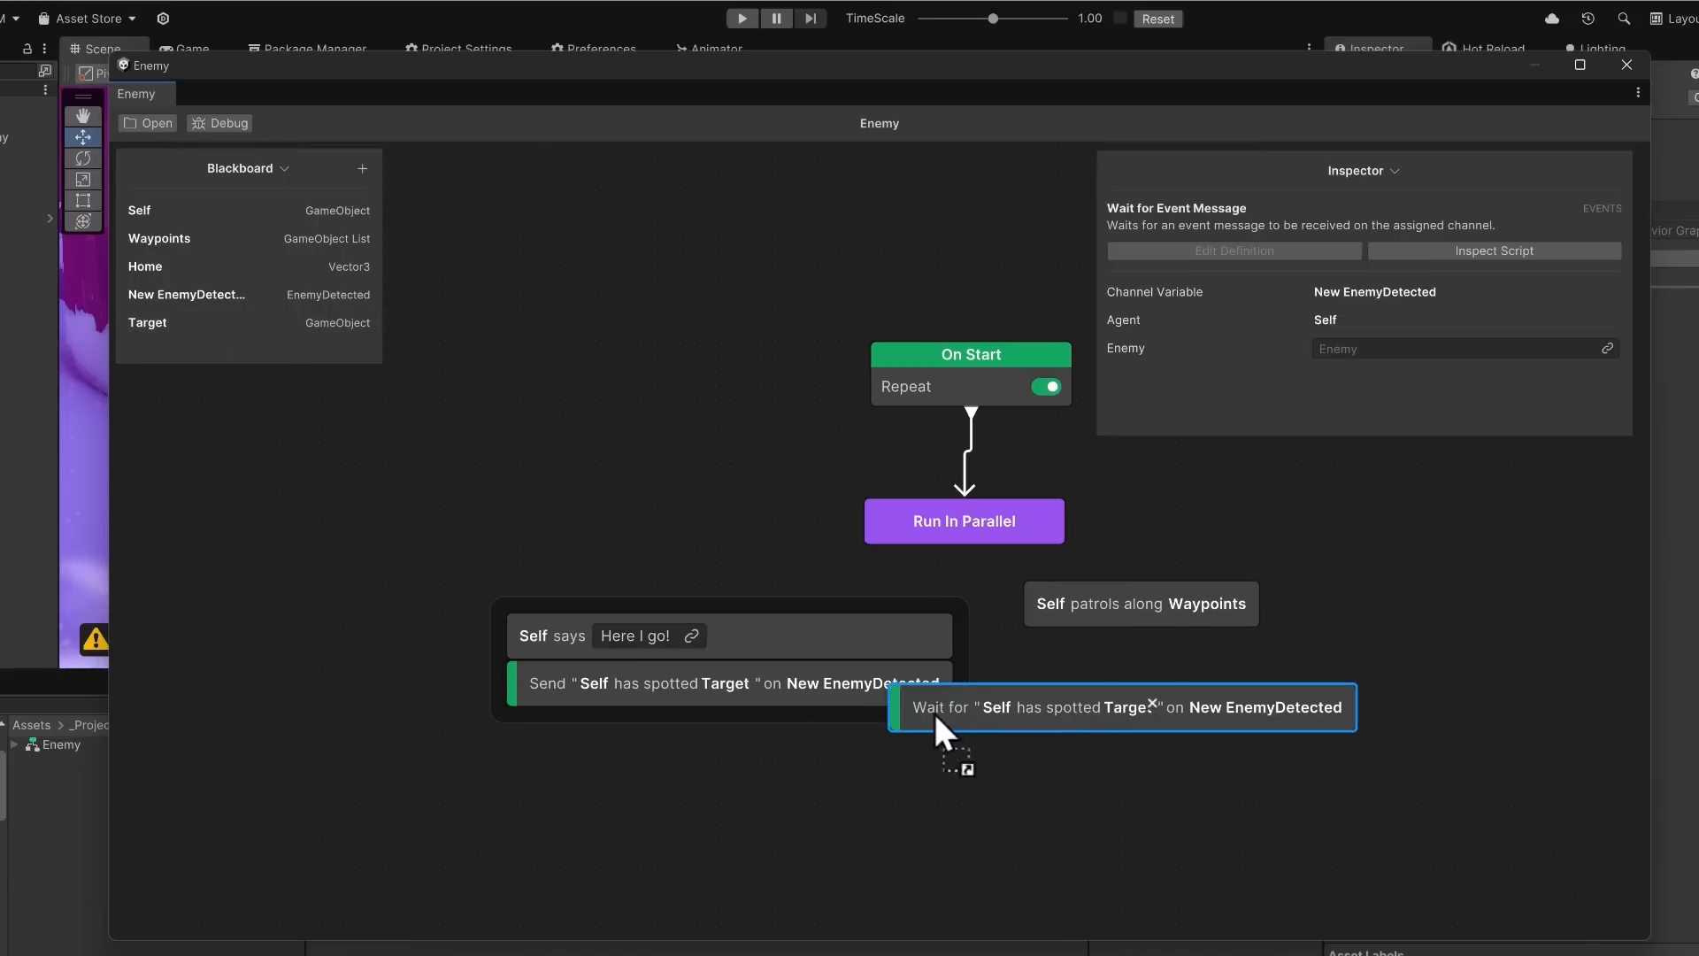
drag(906, 689, 1141, 635)
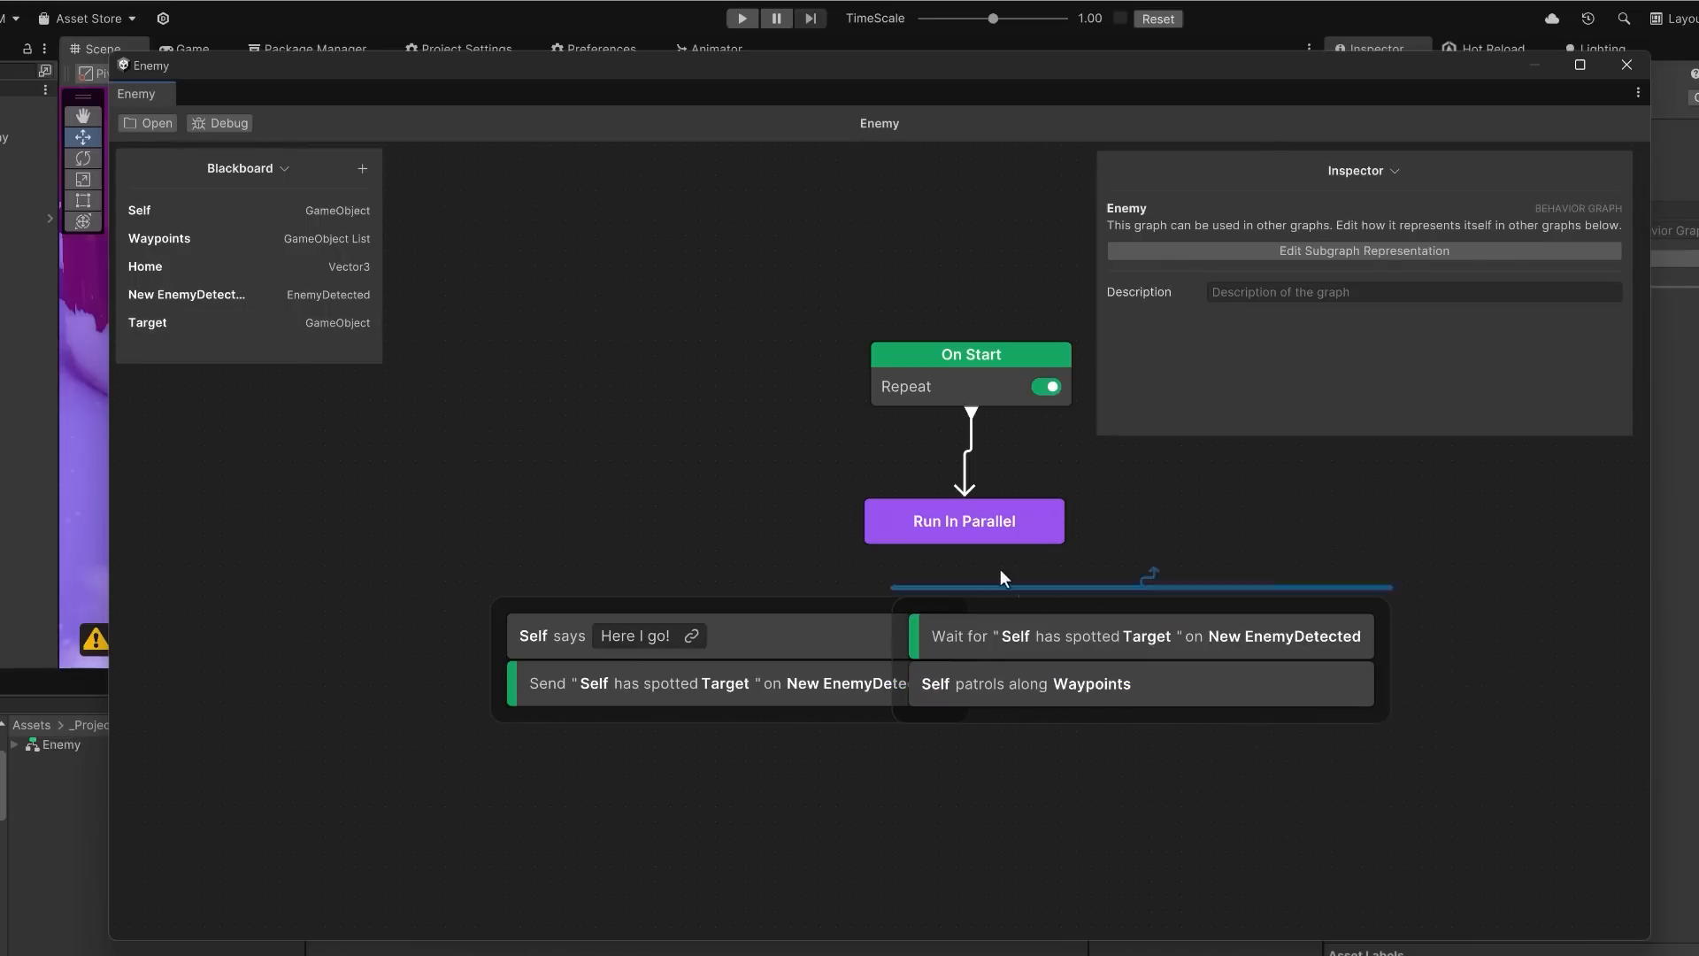
- Connect Run In Parallel to both the Talk and Wait for Event Message sequences, and align the nodes under On Start
drag(936, 555, 731, 586)
drag(974, 554, 1124, 620)
right_click(973, 406)
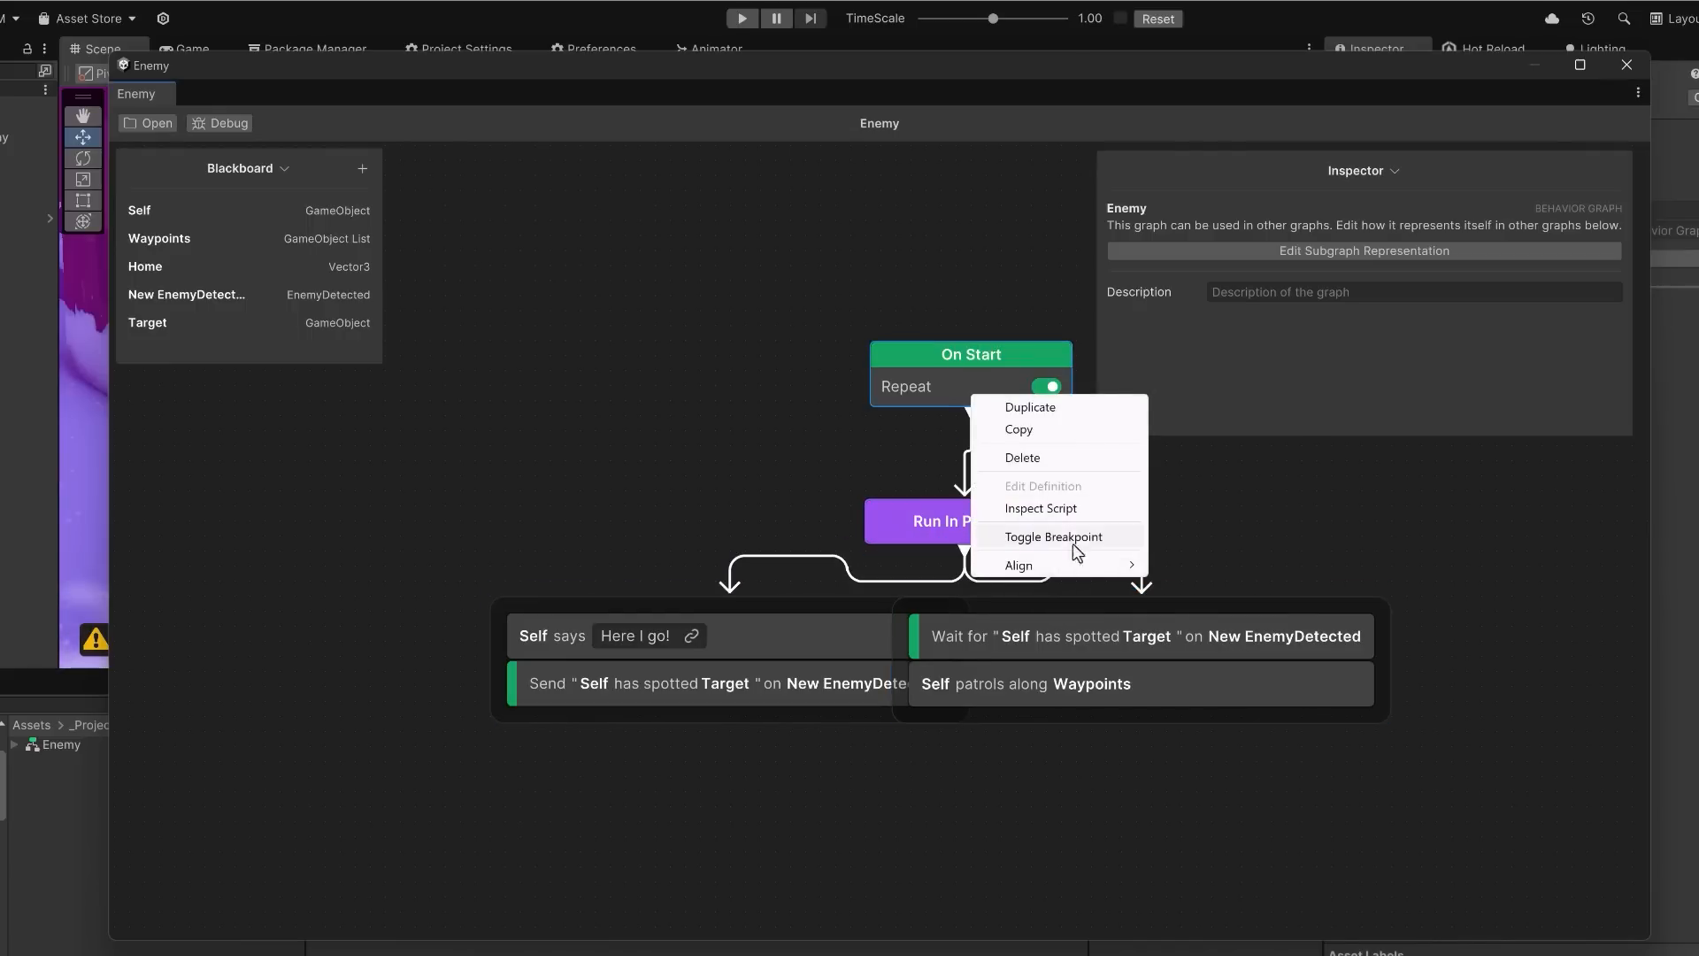
click(1166, 587)
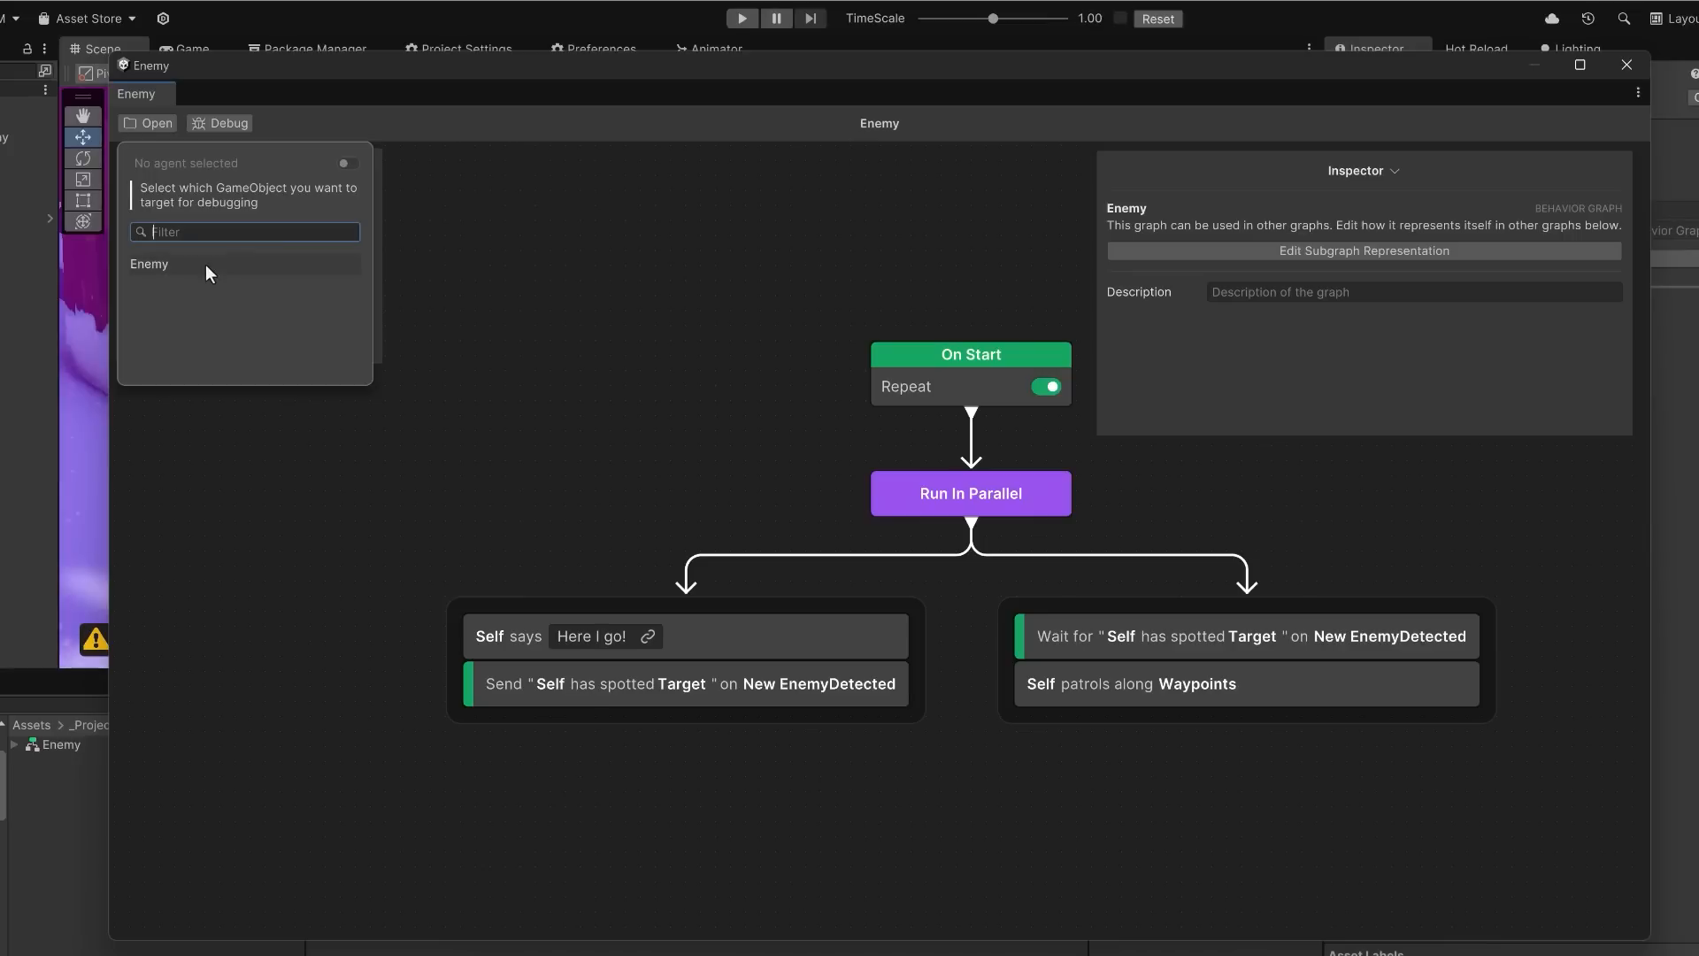
- Target the Enemy for debugging and set the Here I go! Talk node's Duration to 4
click(234, 266)
click(755, 643)
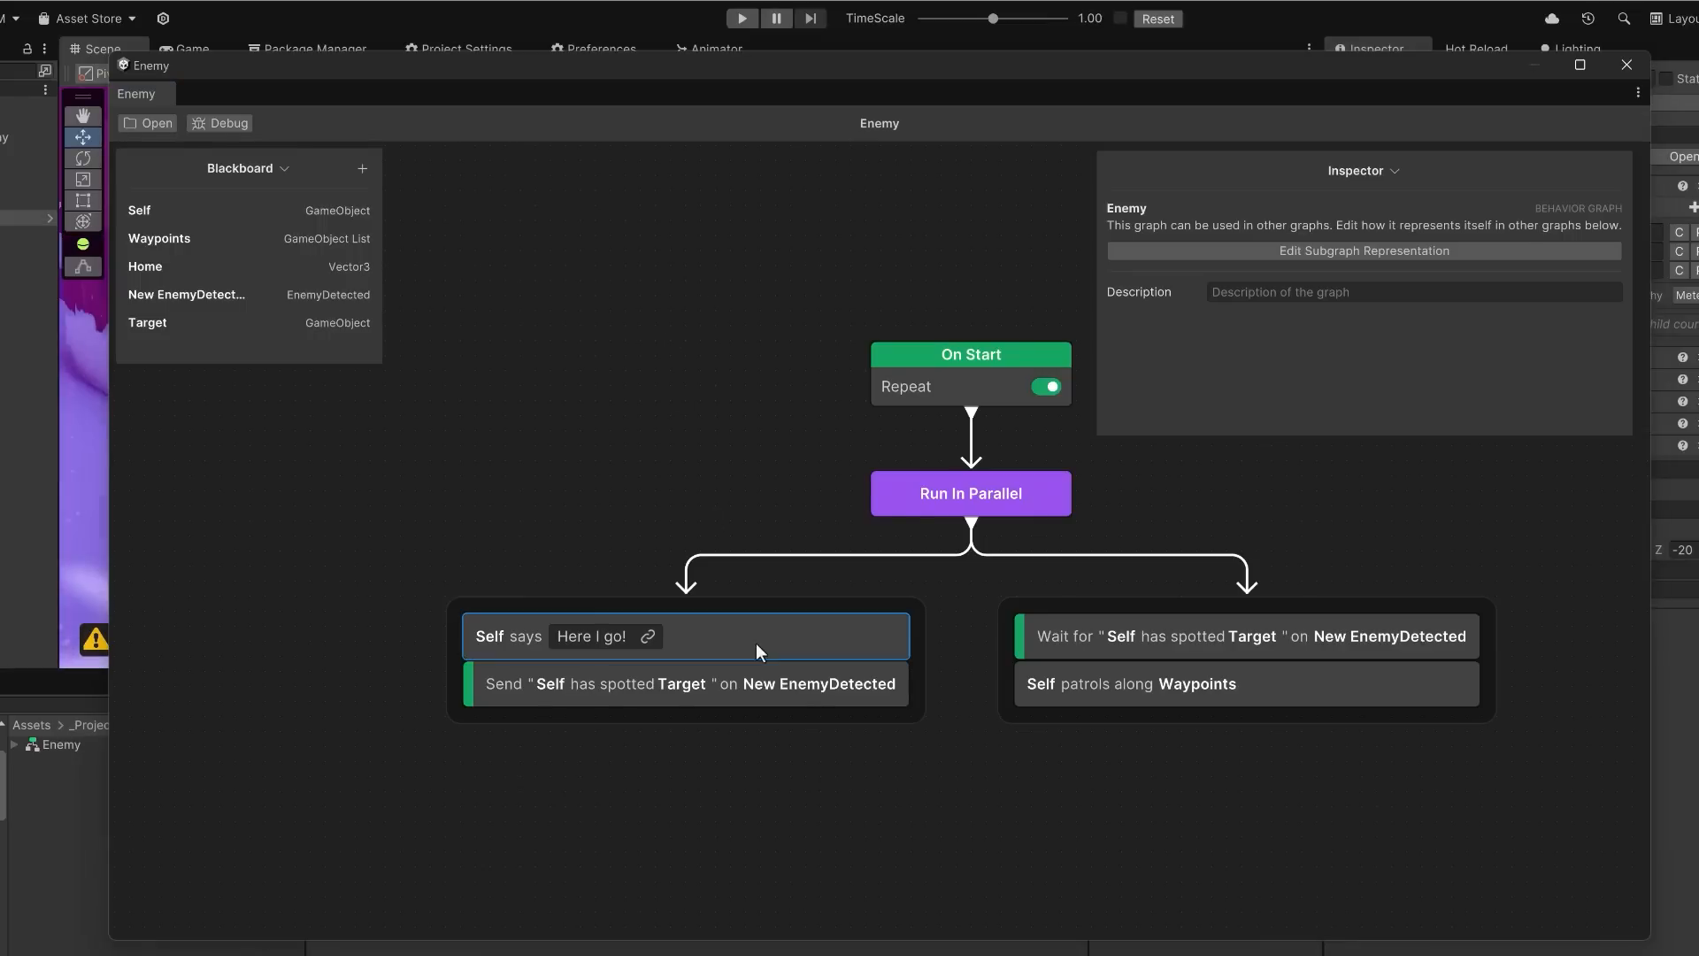
click(1412, 346)
text(3)
key(Return)
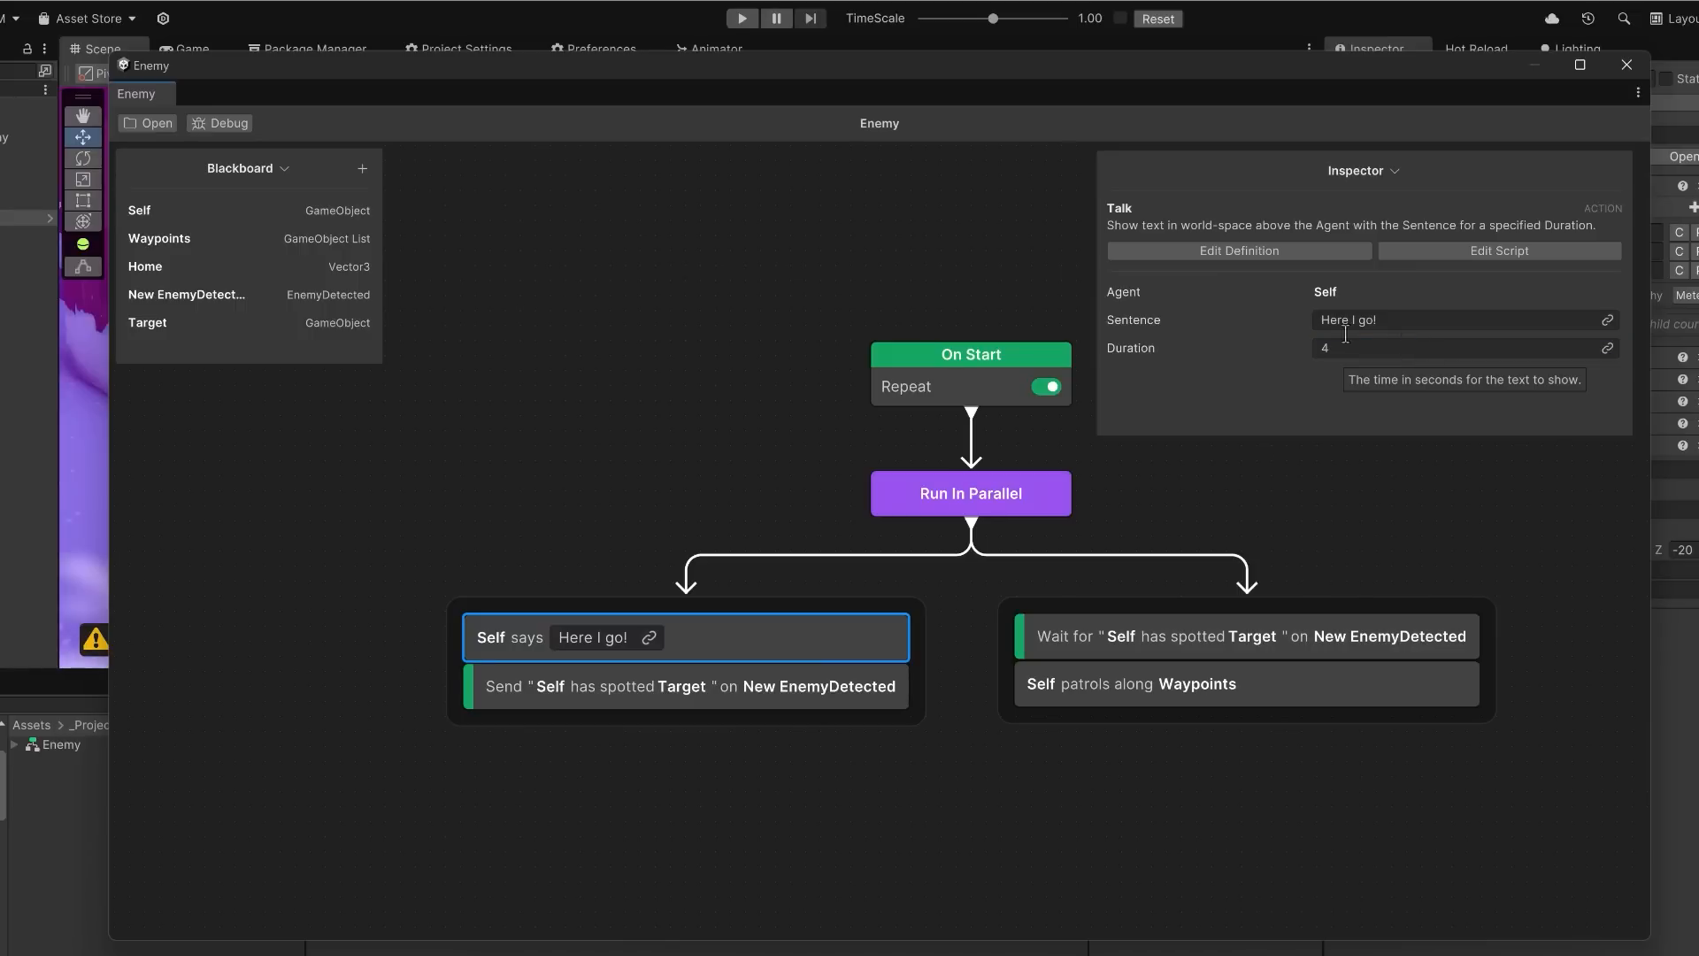
- Play the scene to examine how the parallel branches execute in the graph, and stop it
click(736, 15)
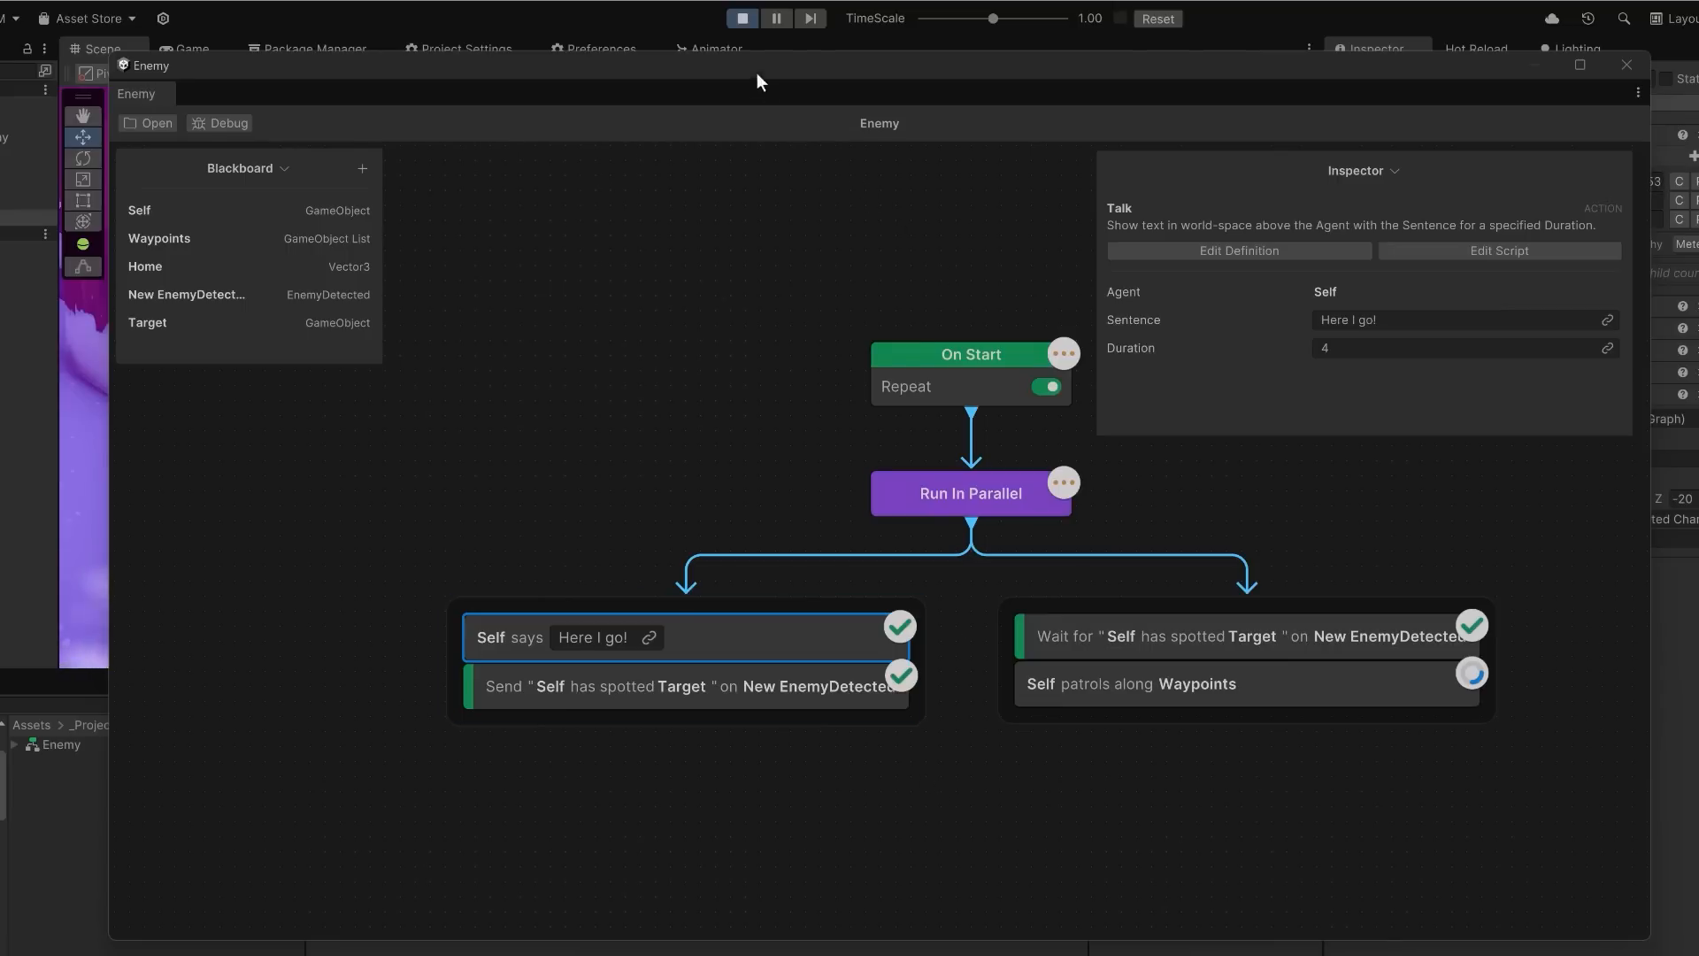
click(741, 19)
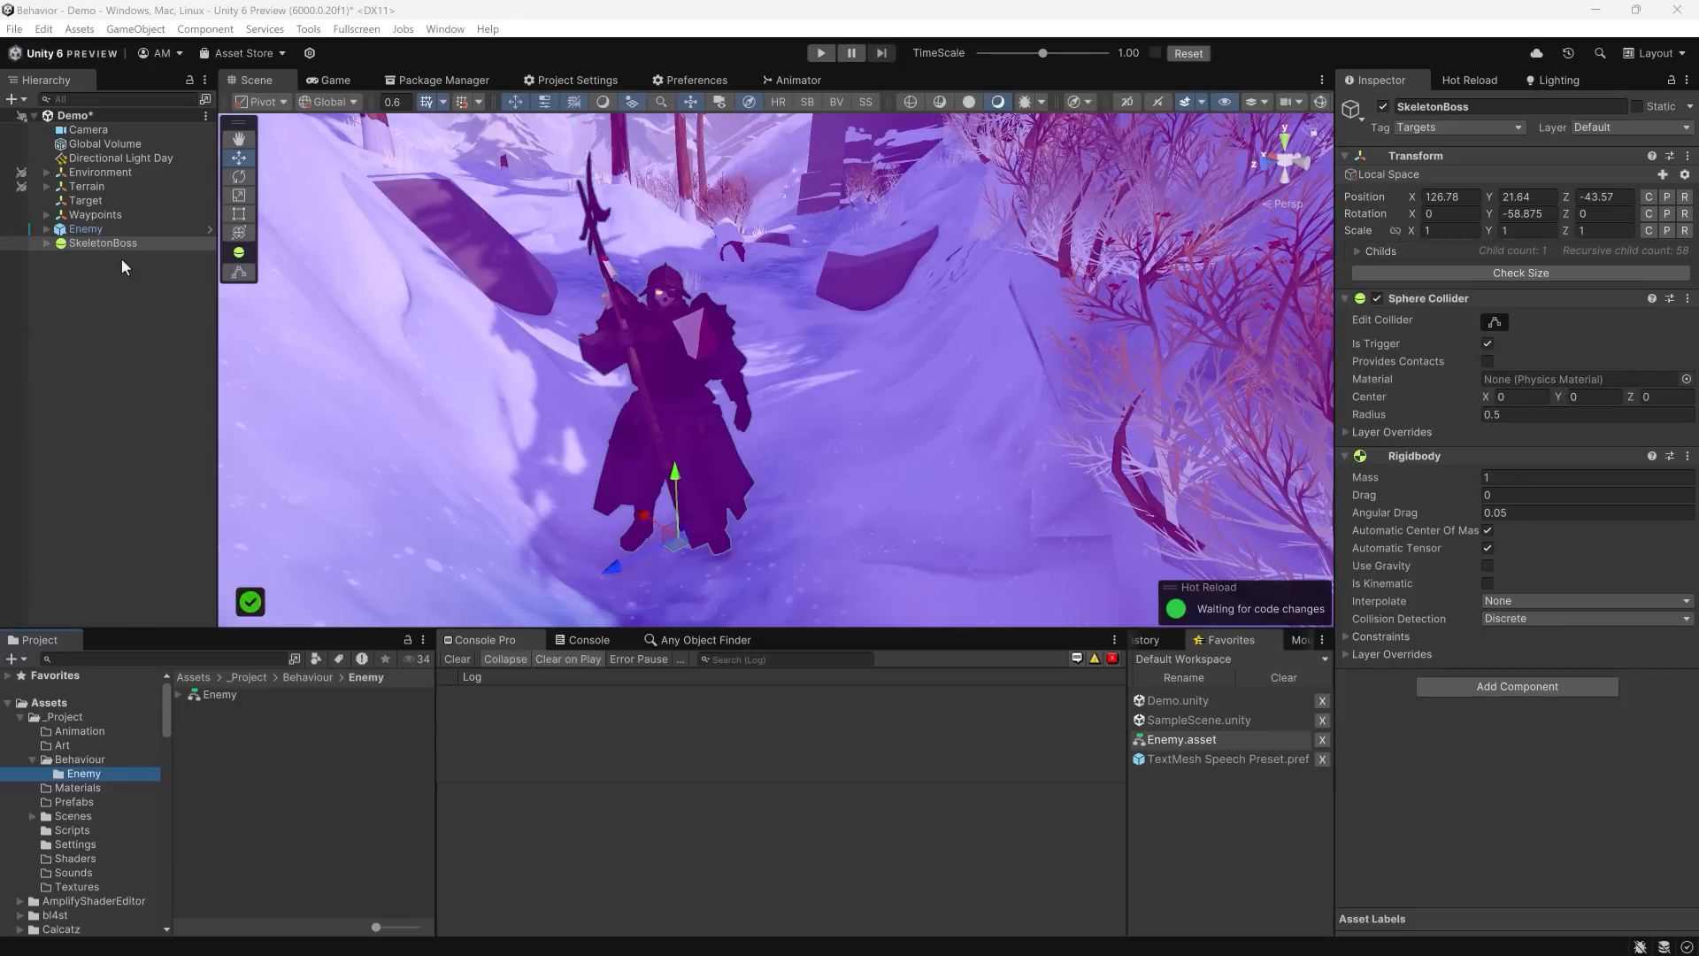
- Reopen the Enemy behavior graph and start a new custom action named DetectTargets in the Action category
key(Up)
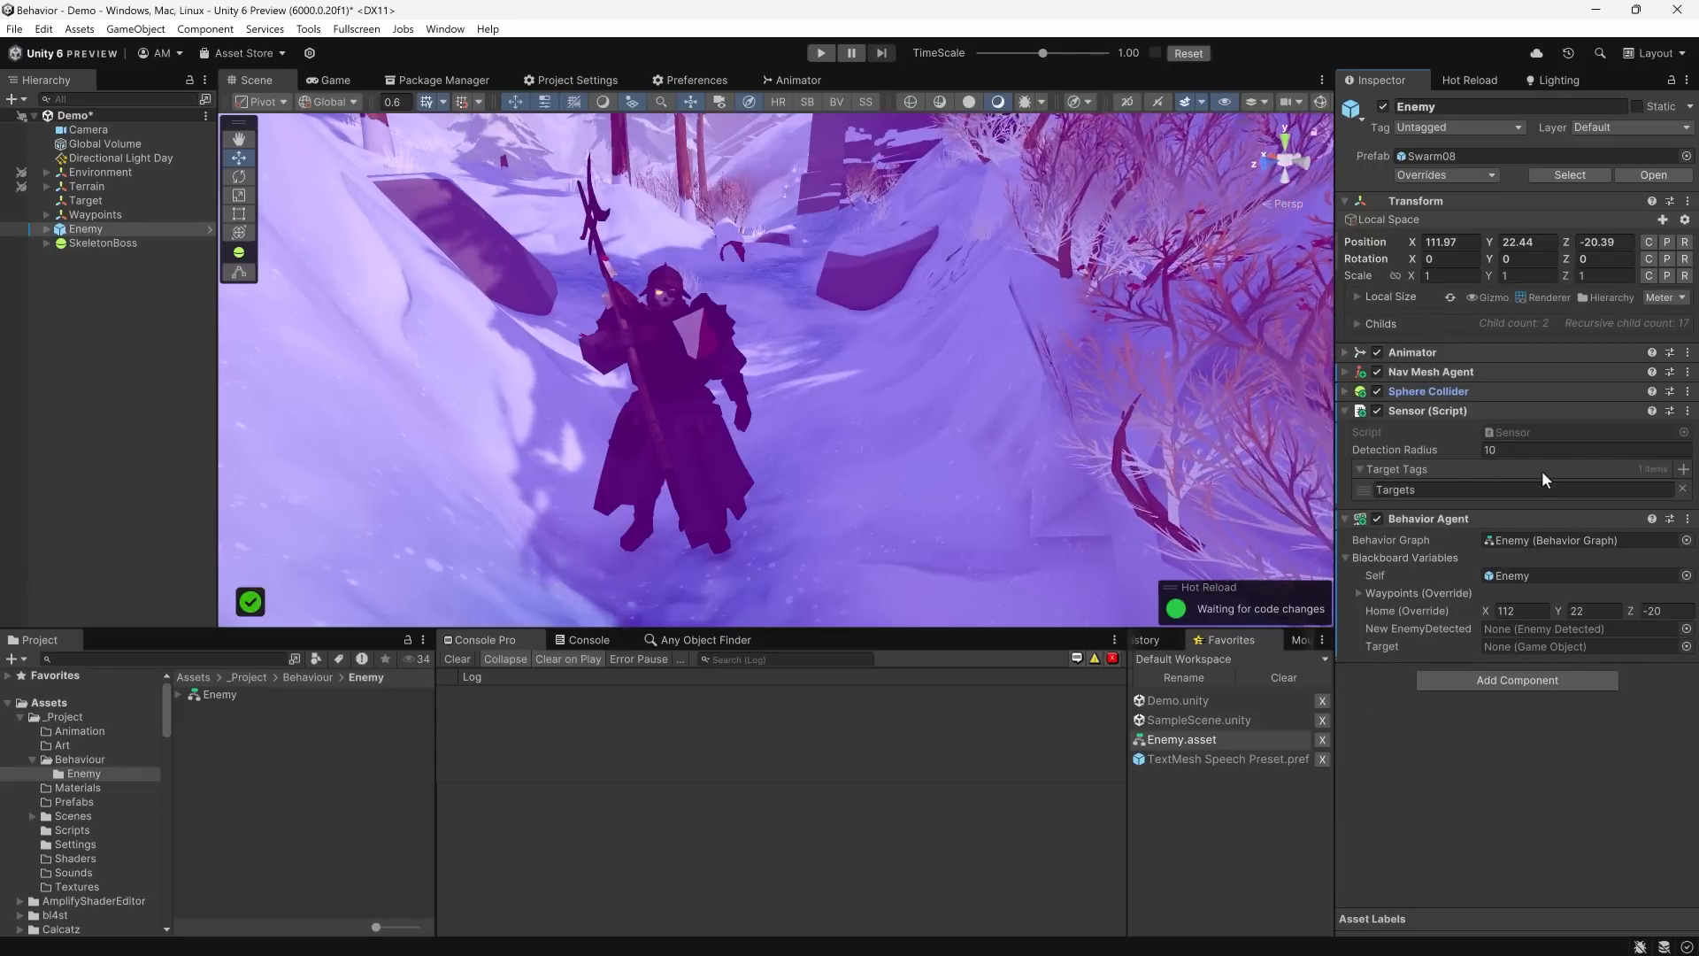
click(1216, 740)
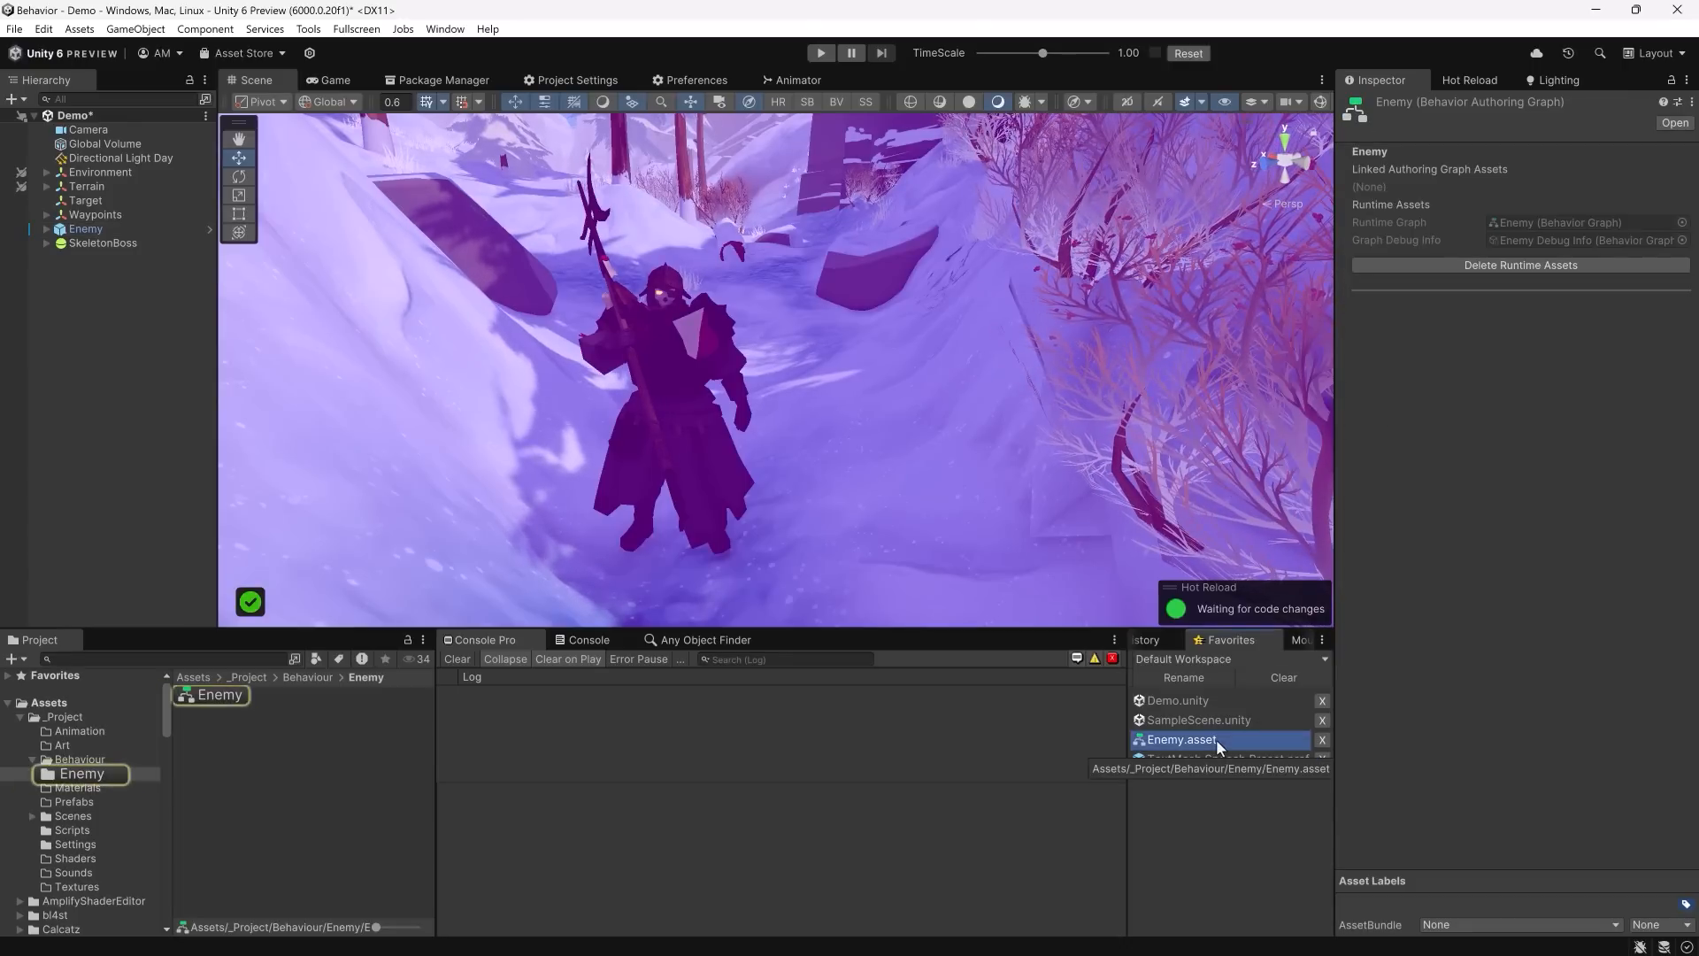
double_click(1216, 740)
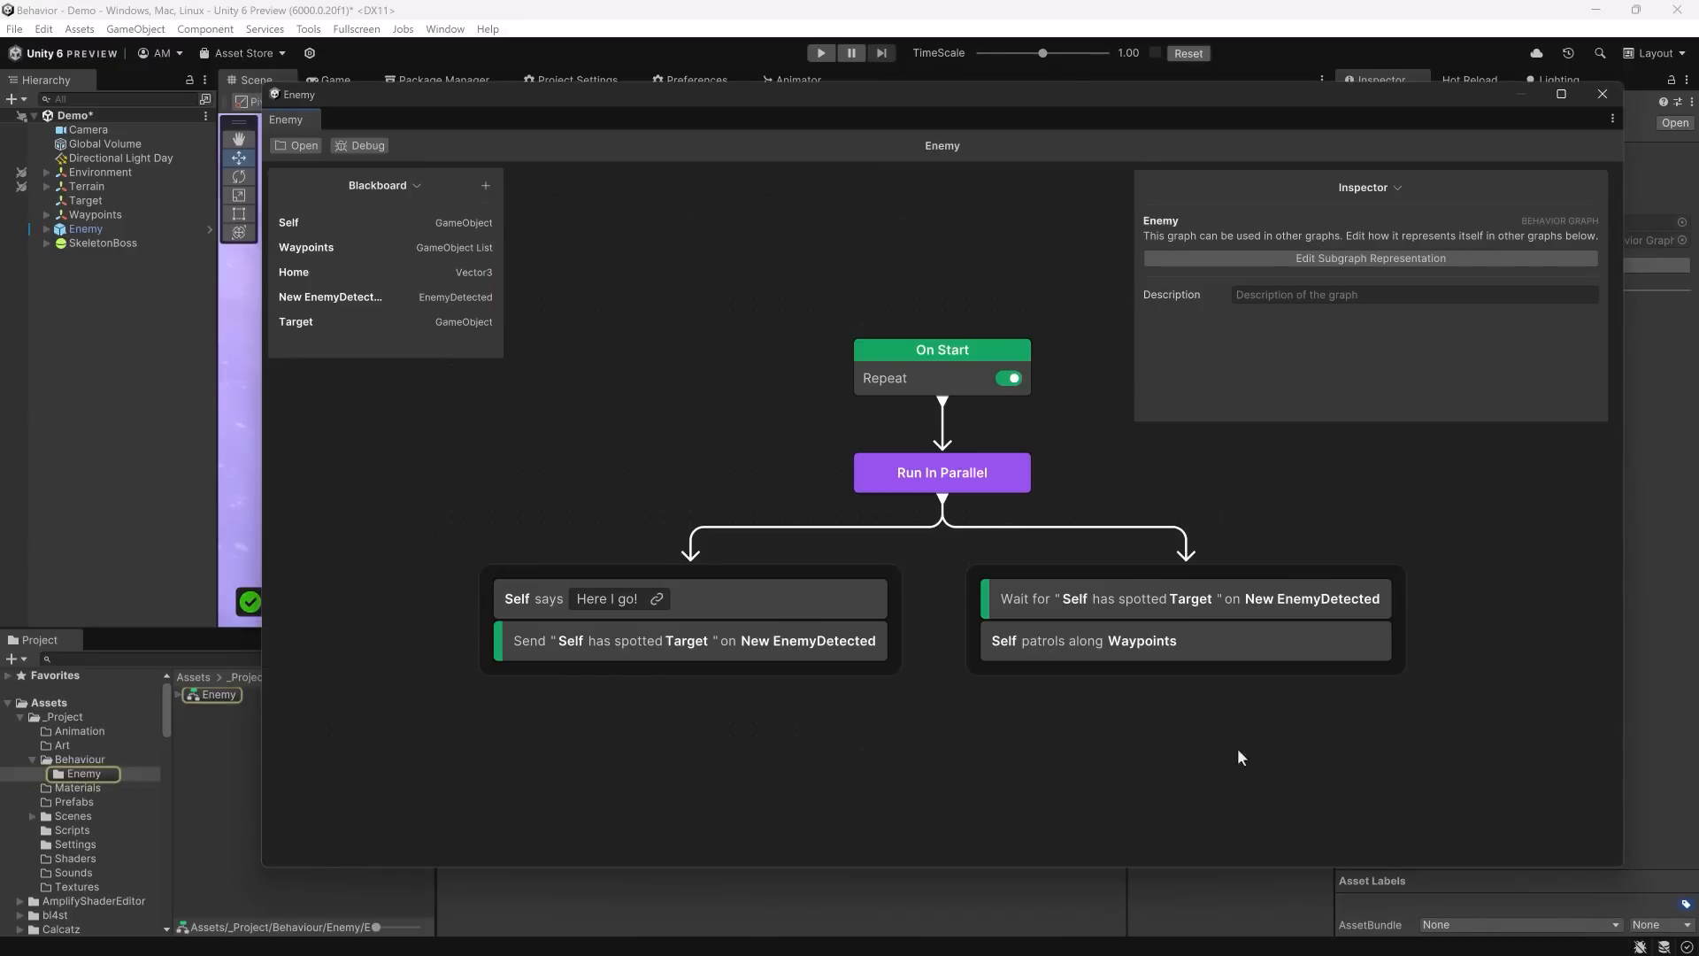
right_click(651, 418)
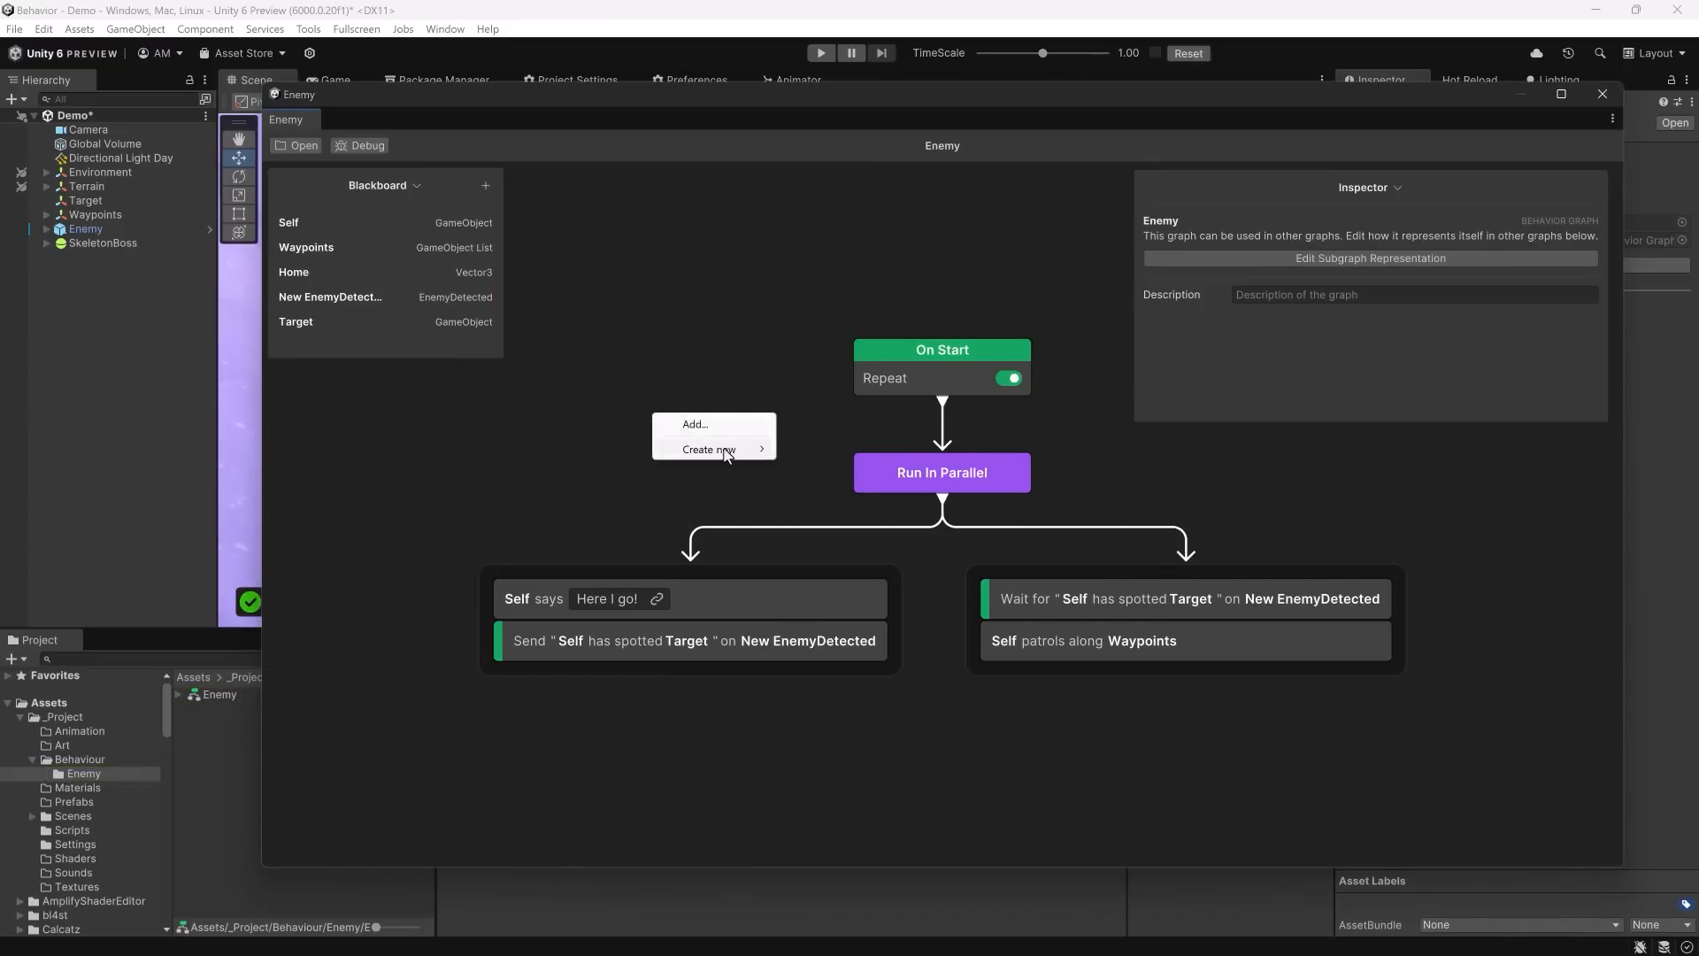
mouse_move(728, 455)
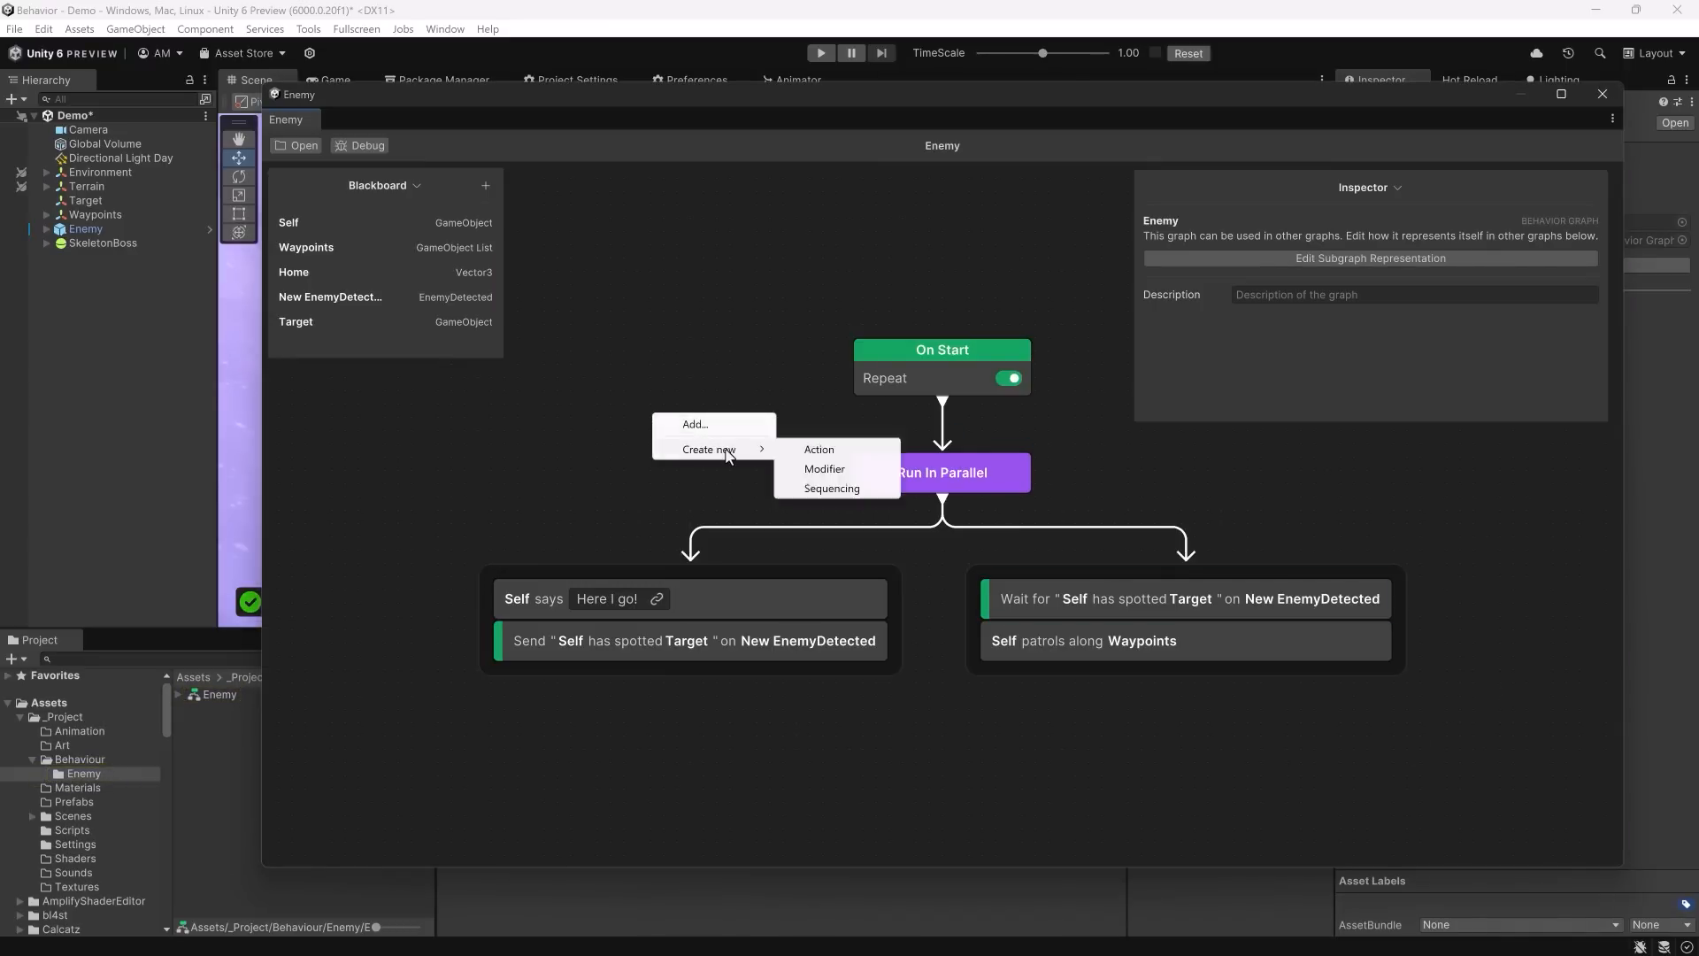
click(863, 451)
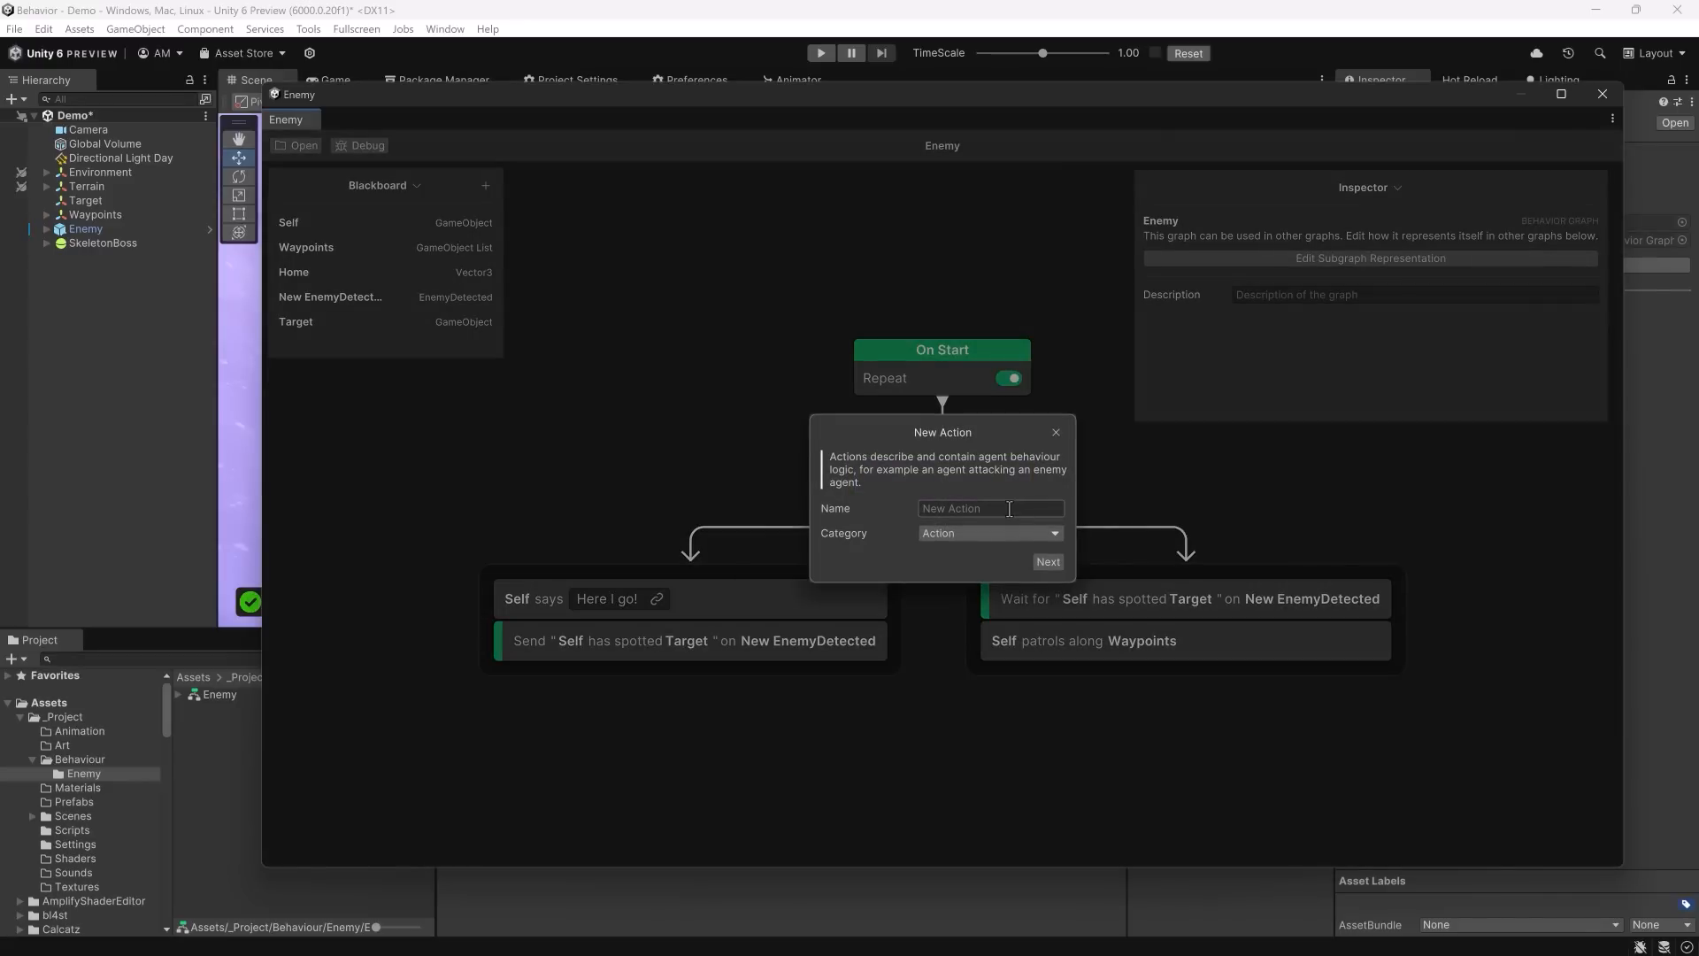
text(DetectTargets)
click(1048, 565)
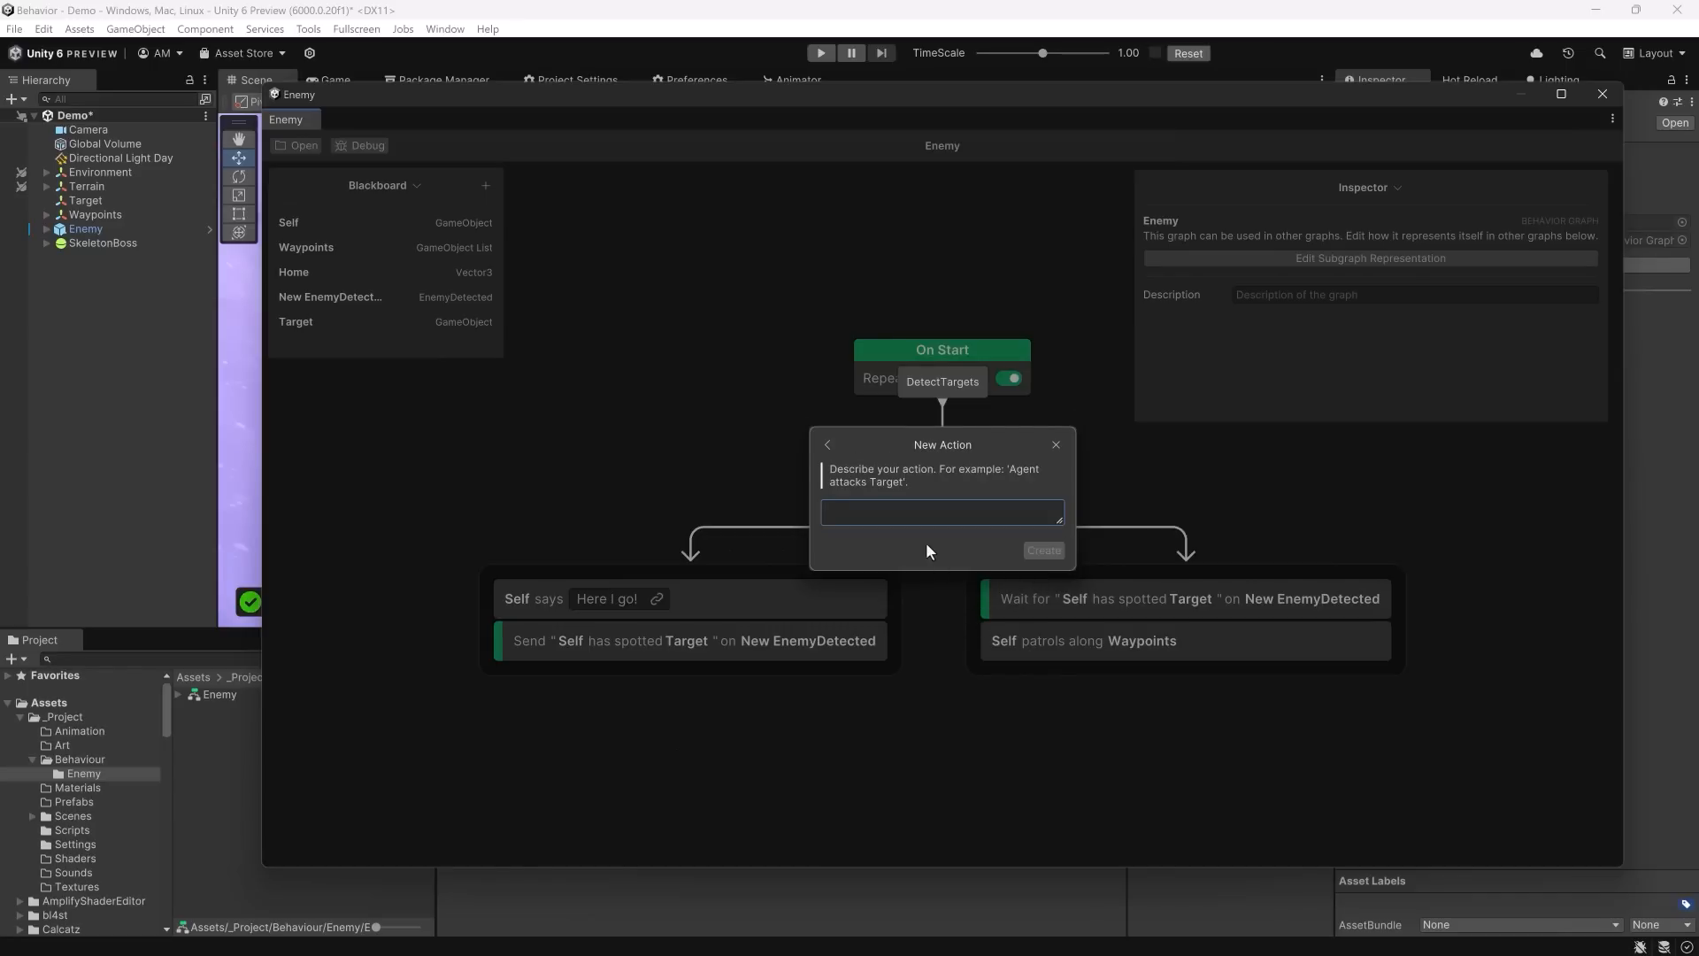
- Describe the action as "Agent detects Target" and set the Agent word's type to GameObject
text(A)
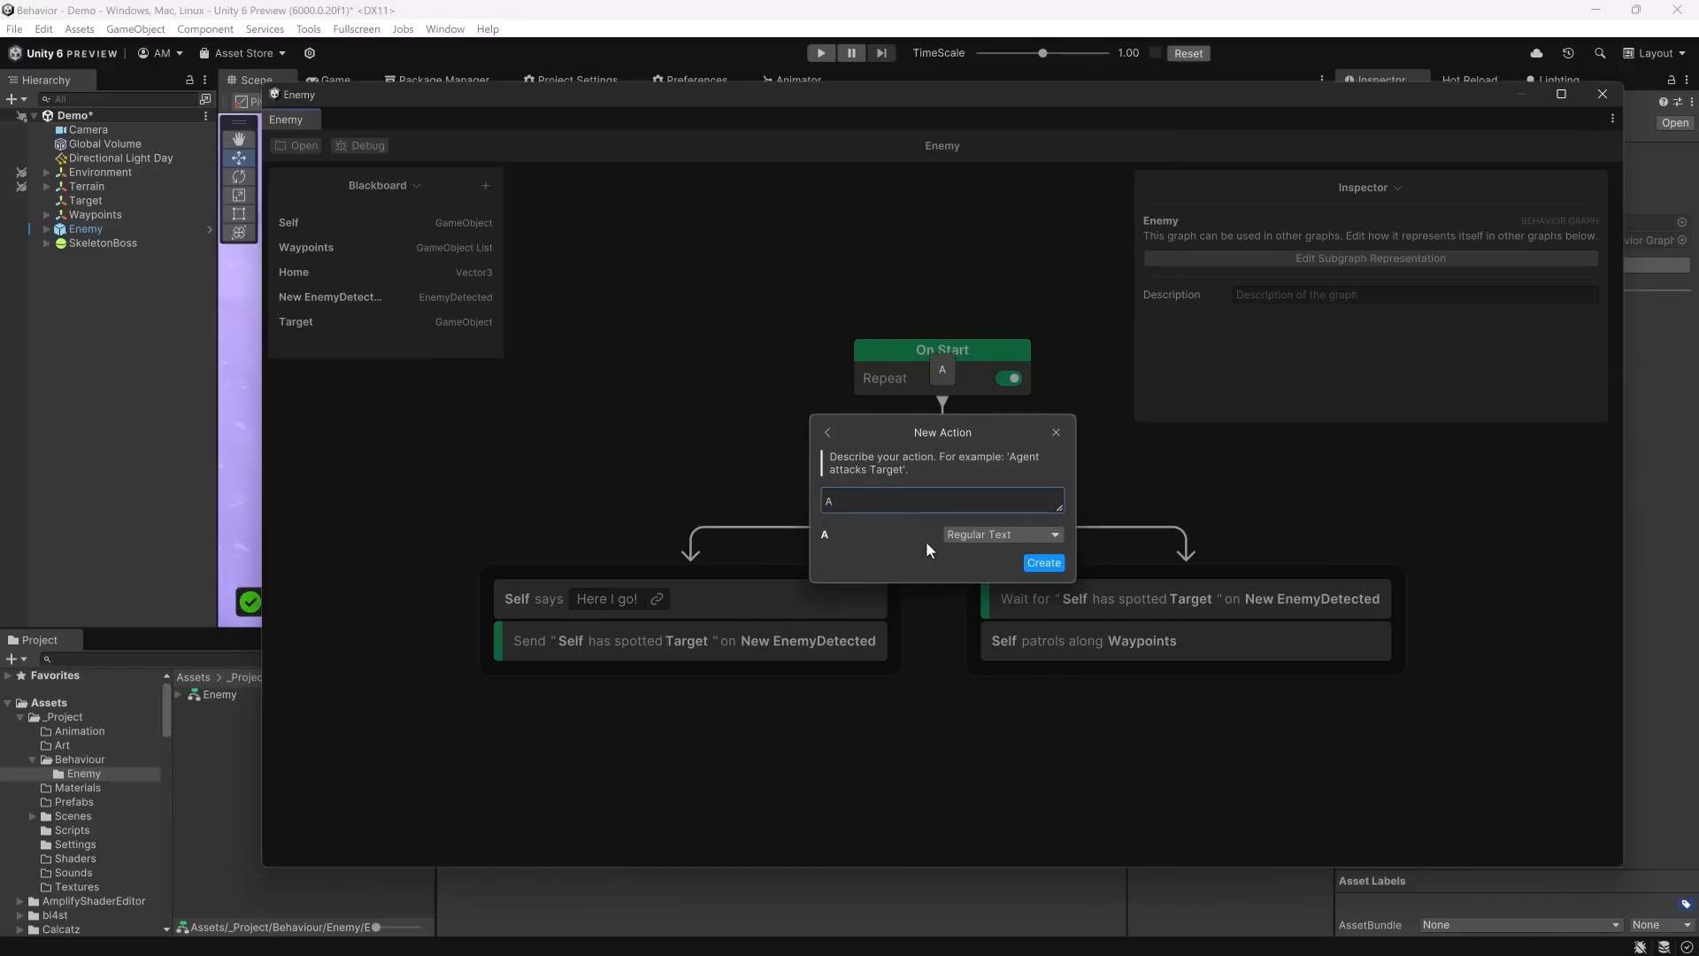
text(gent de)
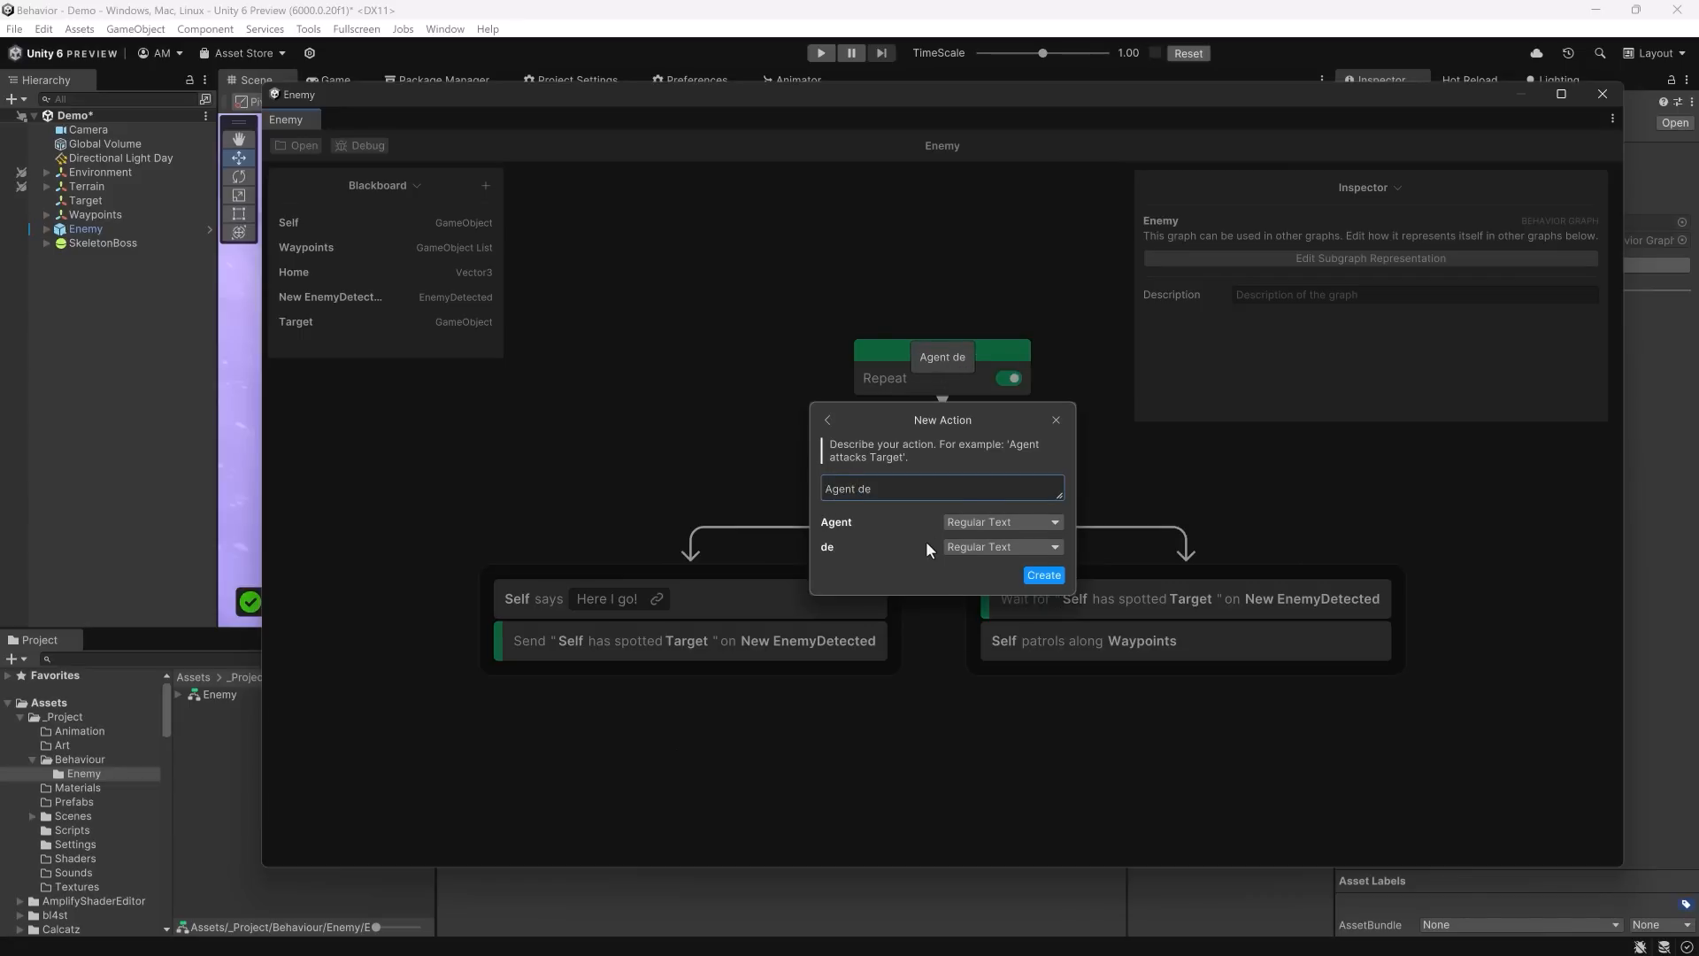
text(tects Target)
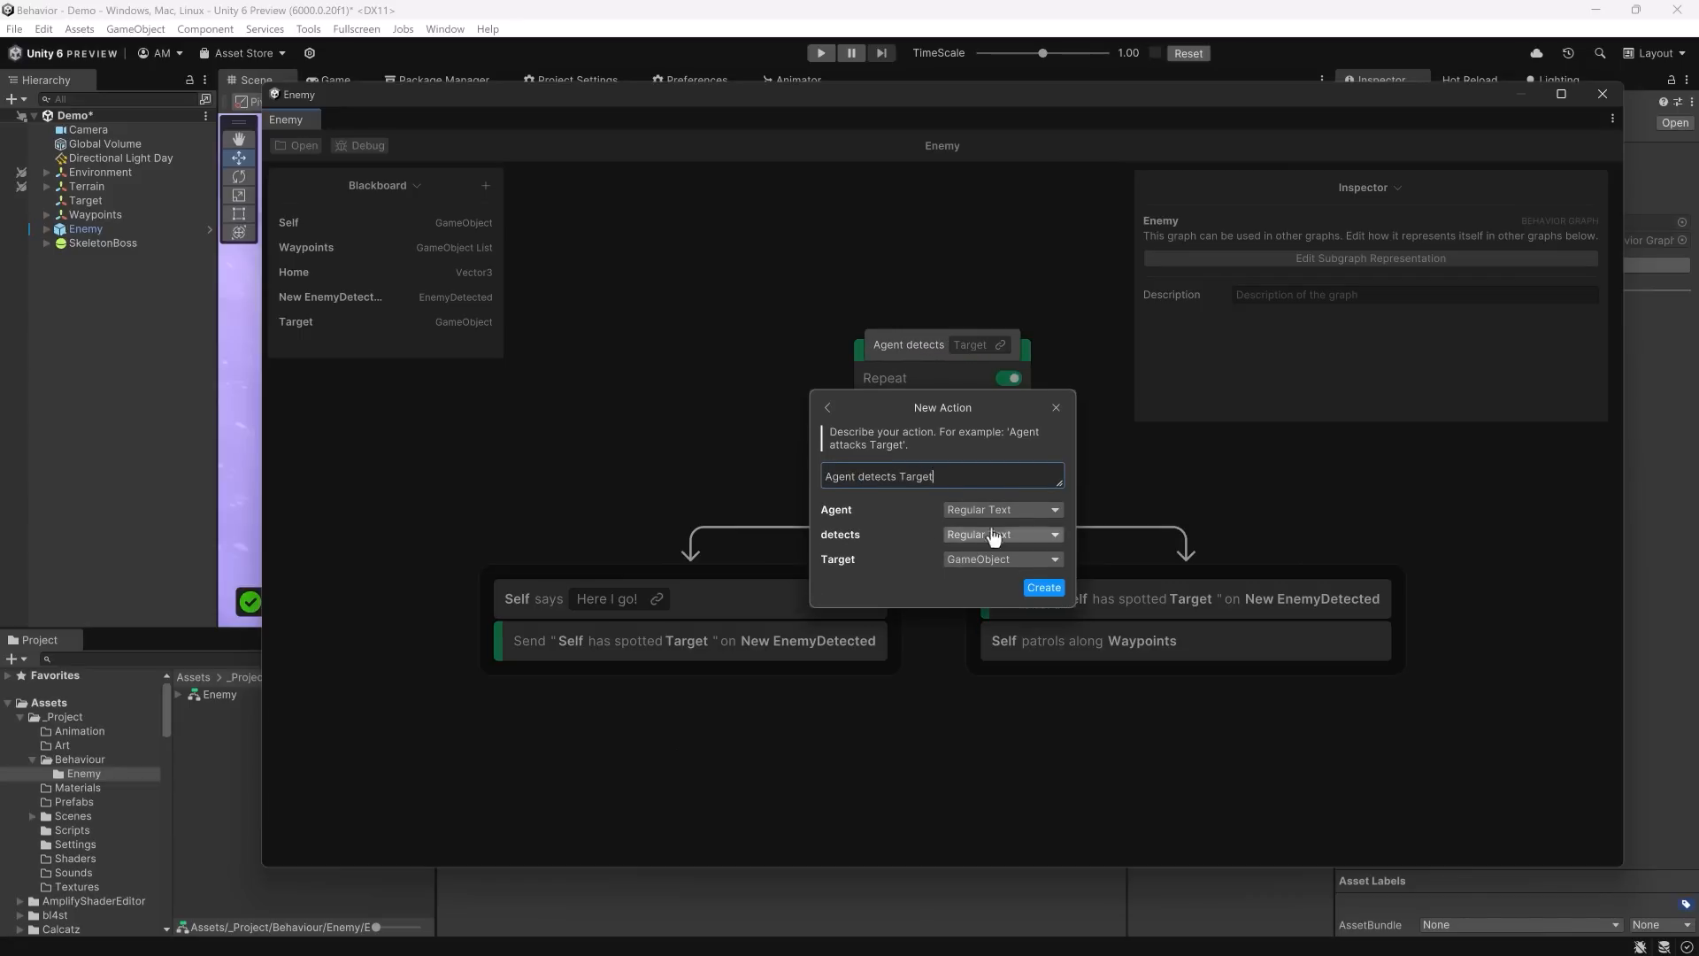
click(1050, 511)
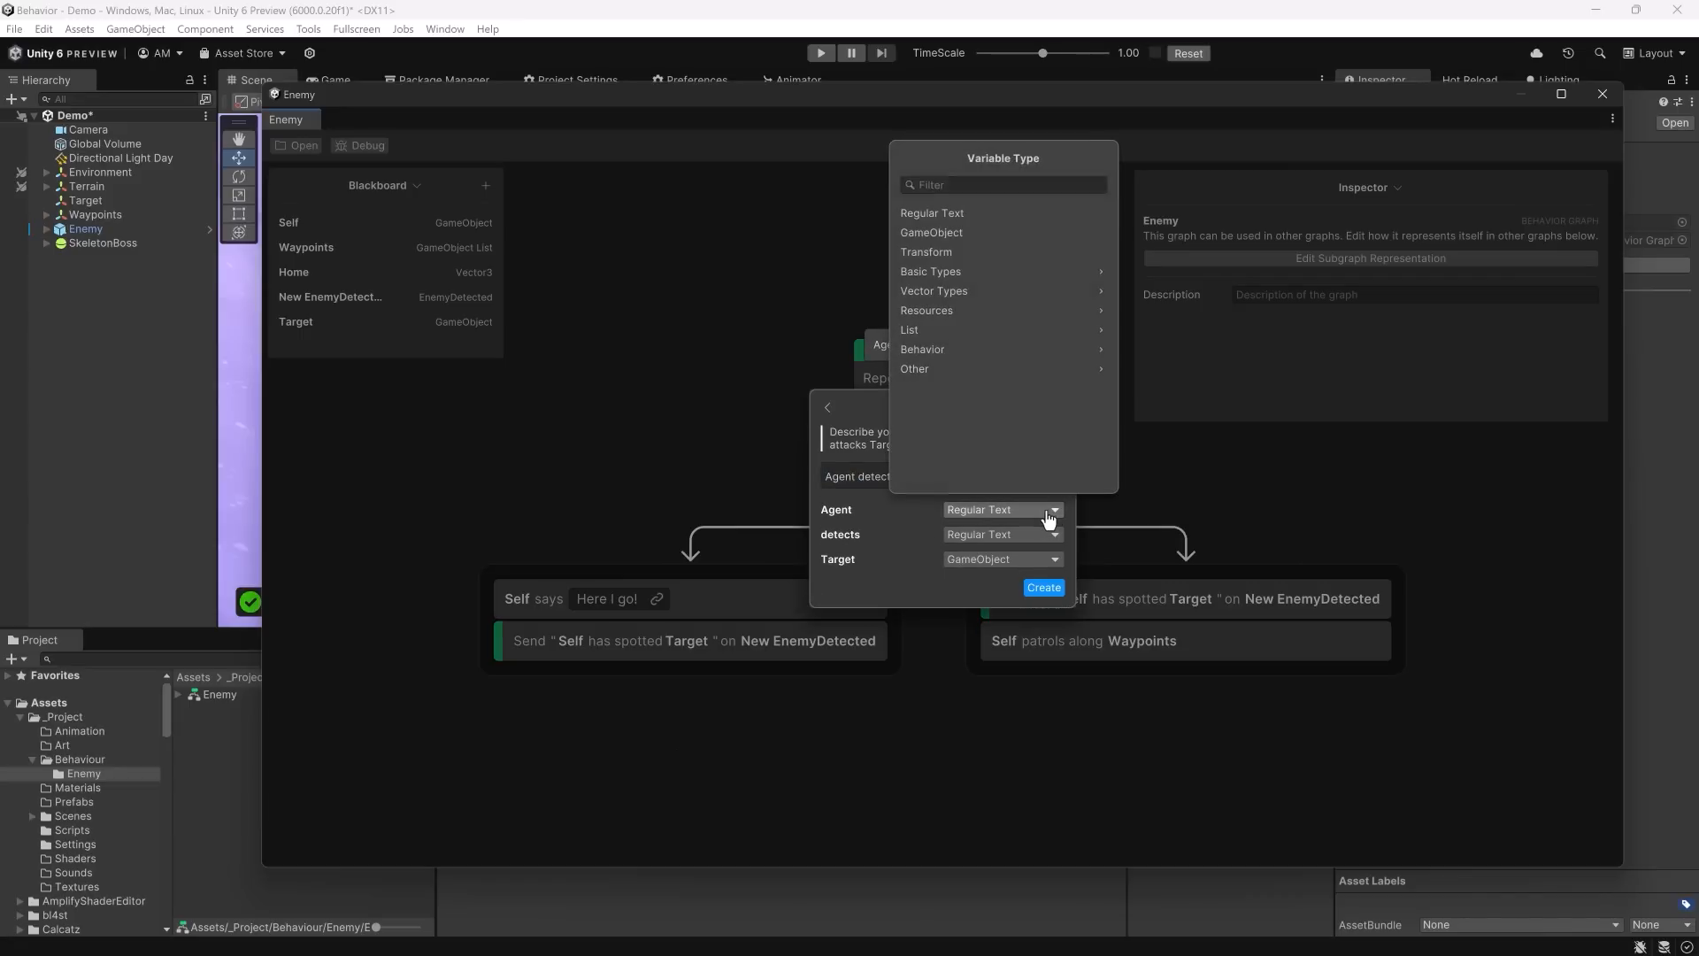
click(984, 235)
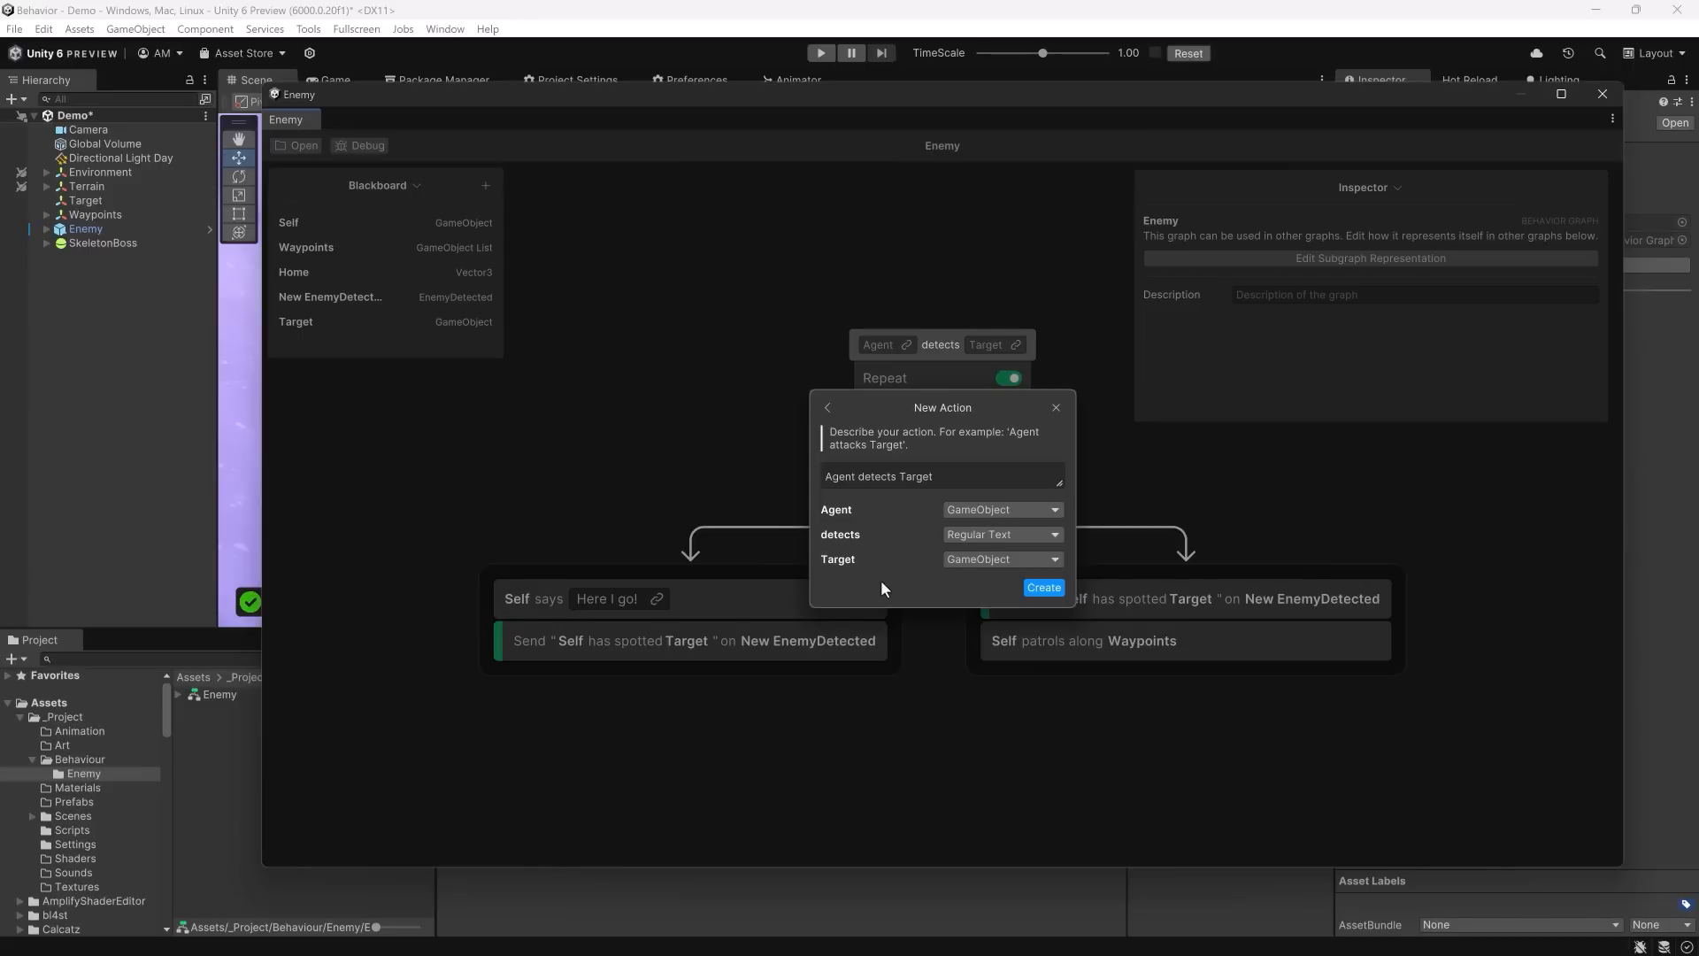
- Create the action and save its script as DetectTargetsAction in the Assets/_Project/Behaviour folder
click(1044, 590)
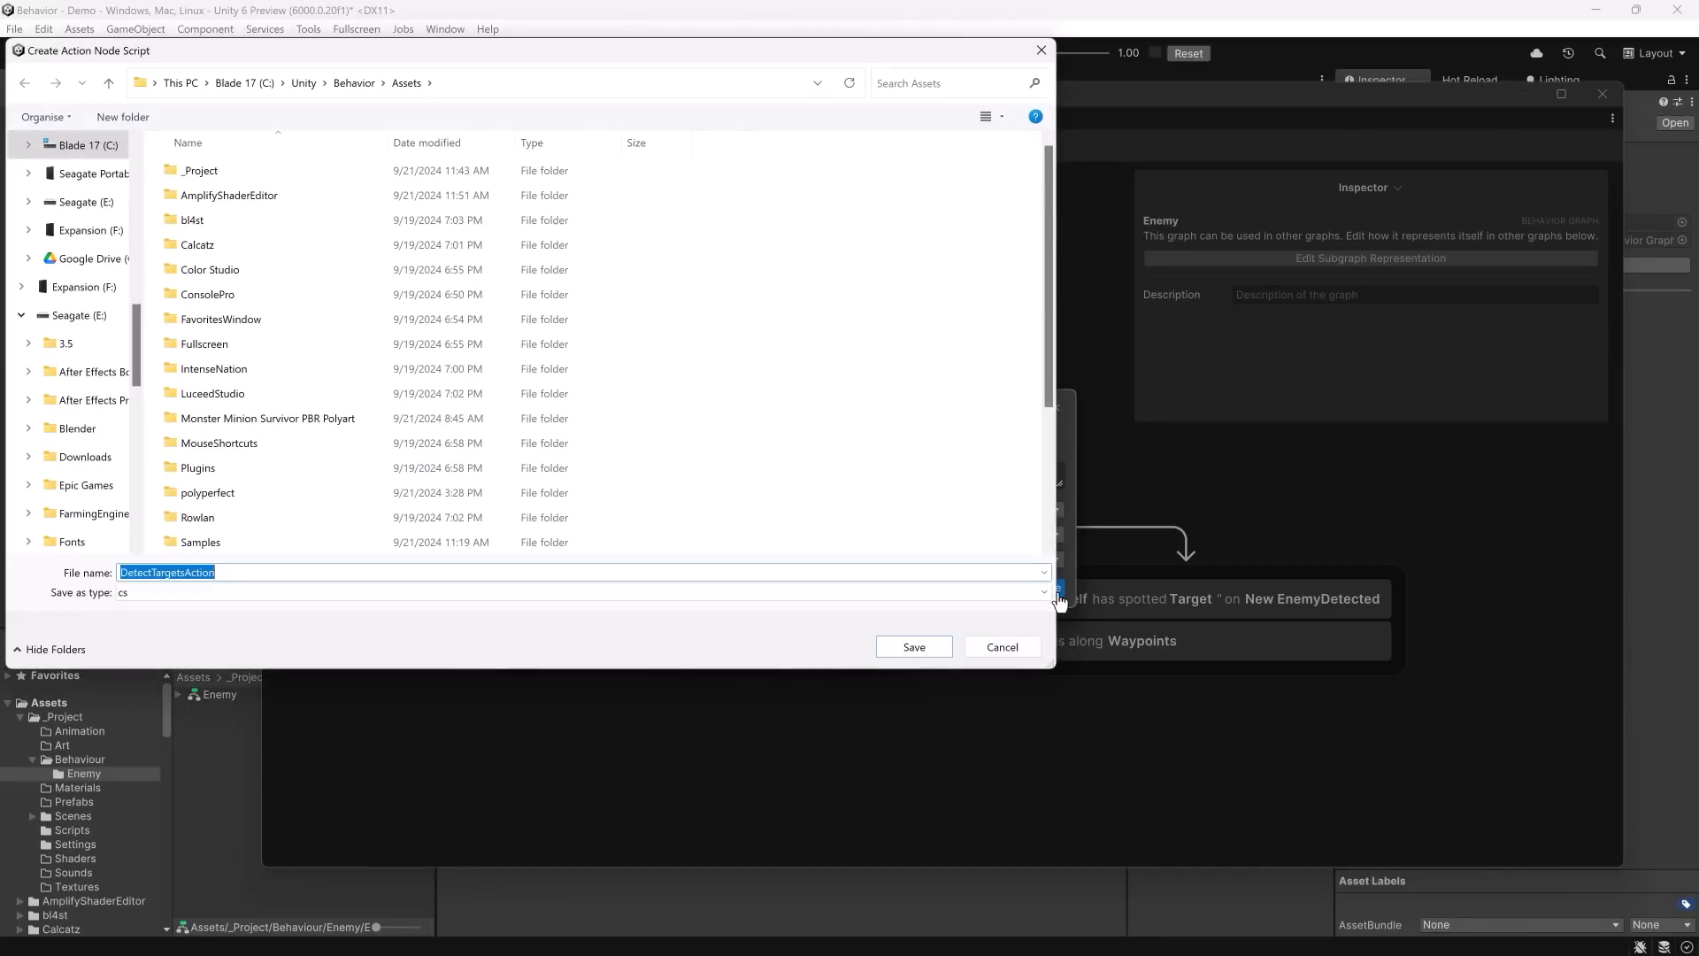
double_click(296, 168)
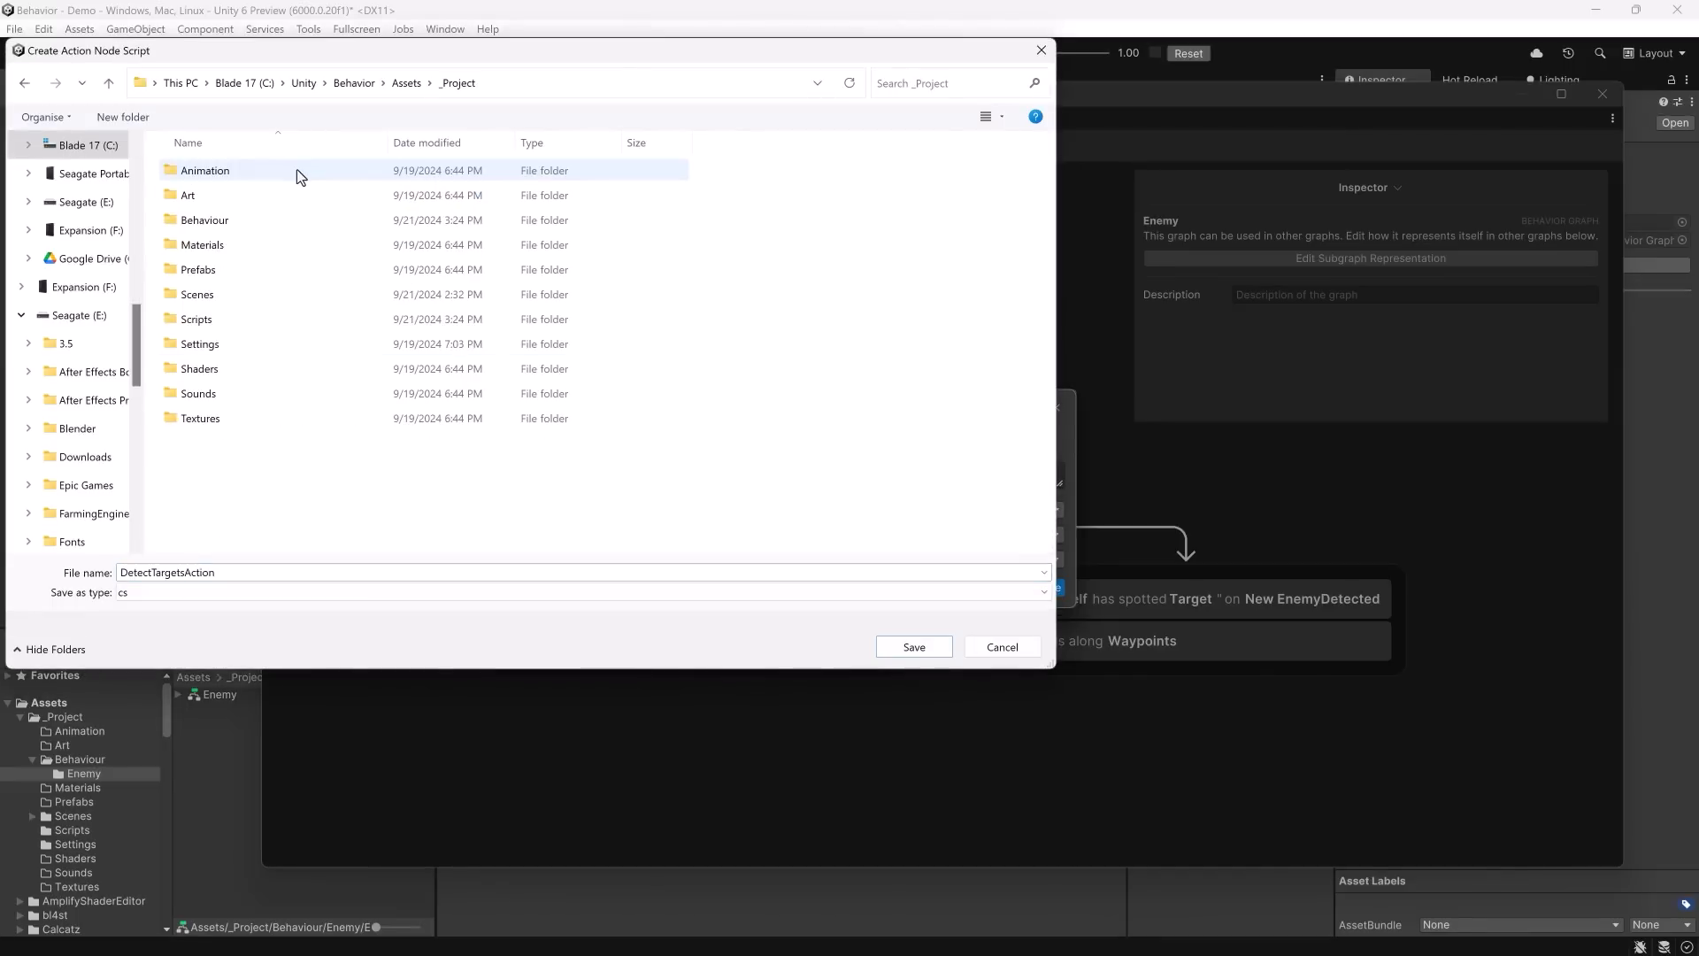
click(227, 223)
double_click(228, 223)
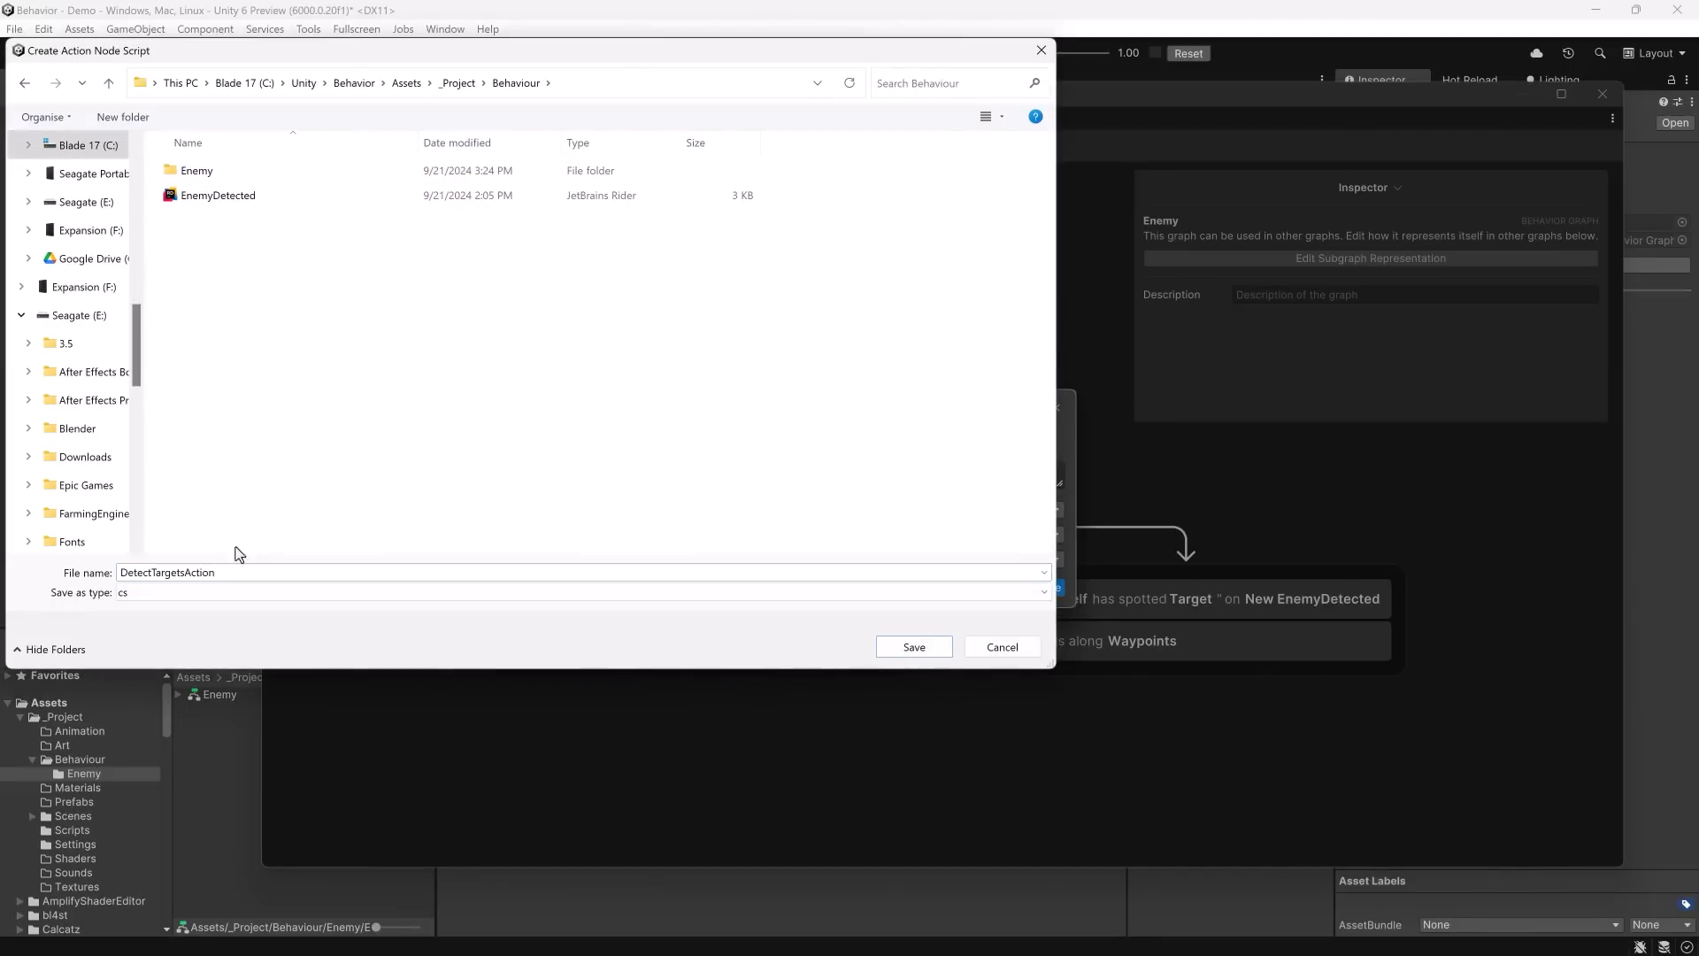
click(916, 647)
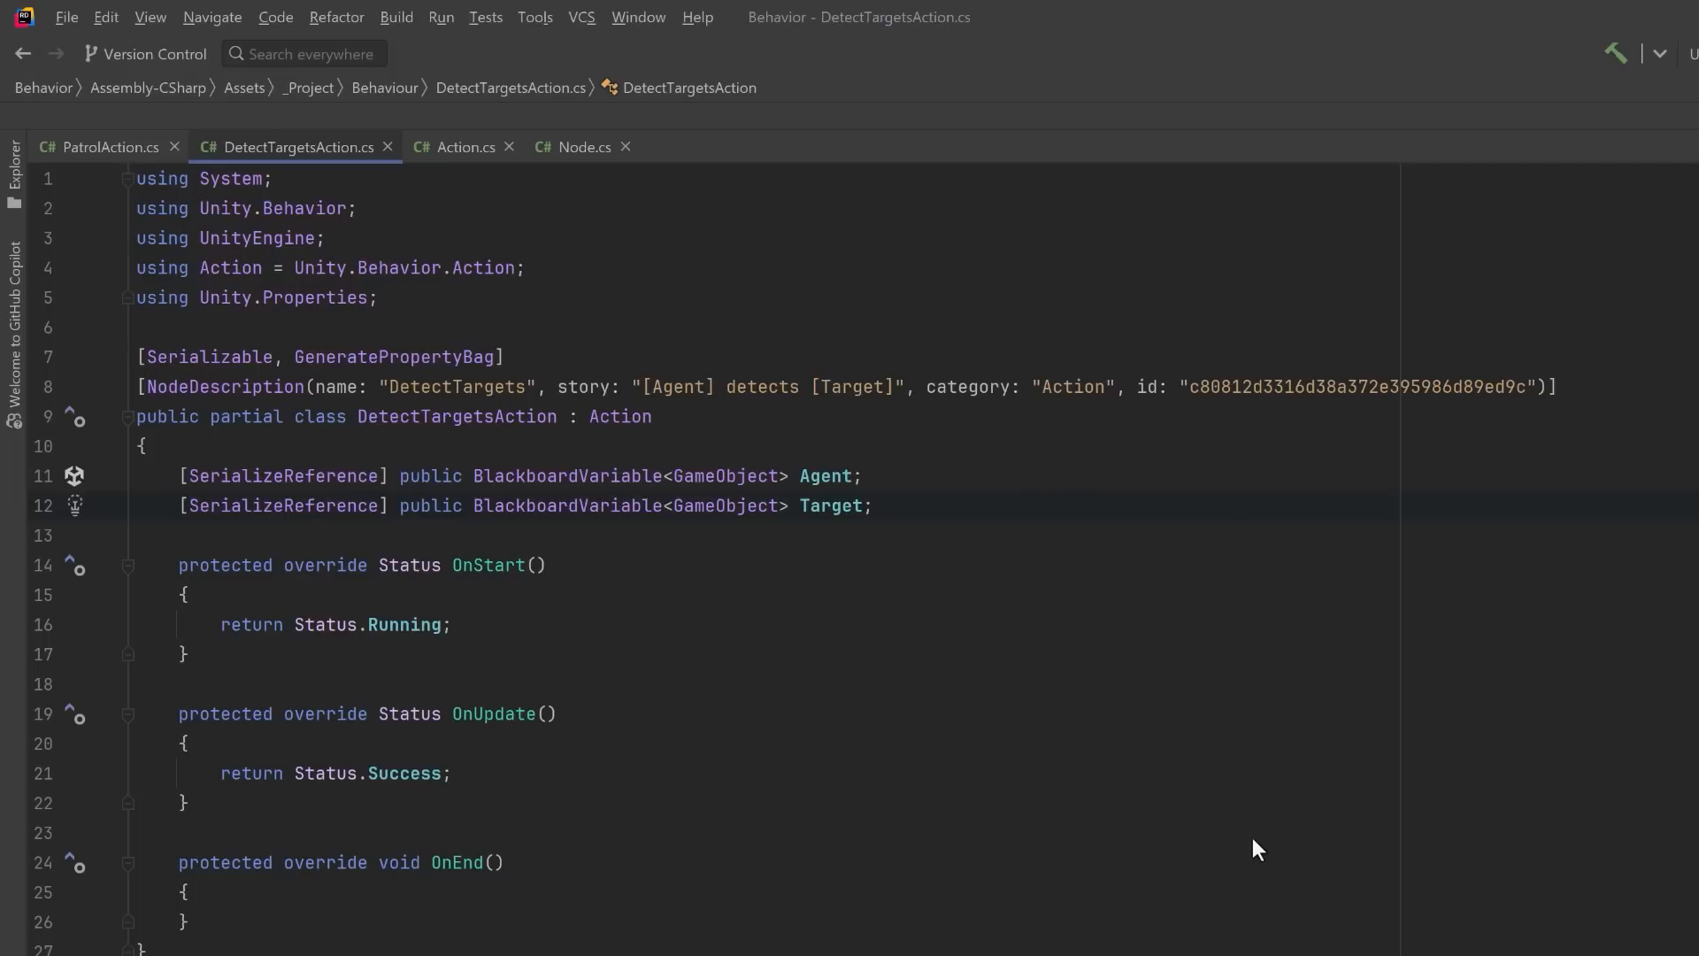
- Declare the fields "NavMeshAgent agent;" and "Sensor sensor;" below the Target variable in DetectTargetsAction, importing UnityEngine.AI
key(Return)
key(Return)
text(NavMeshAgent agent;)
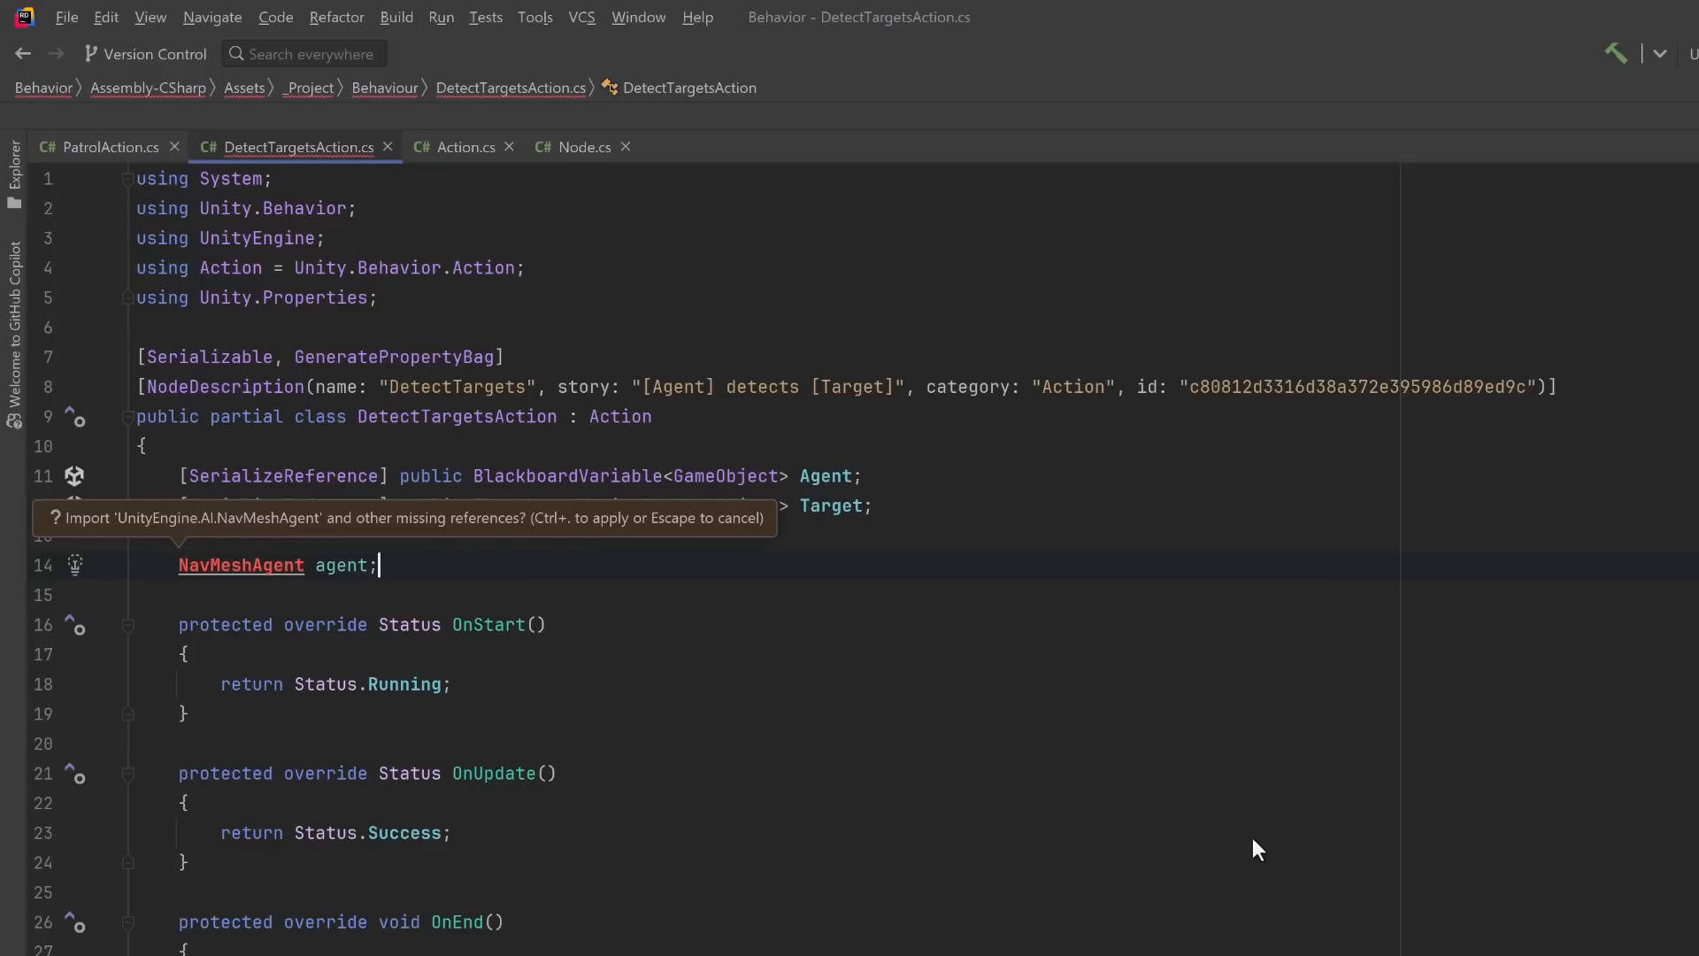
key(alt+Return)
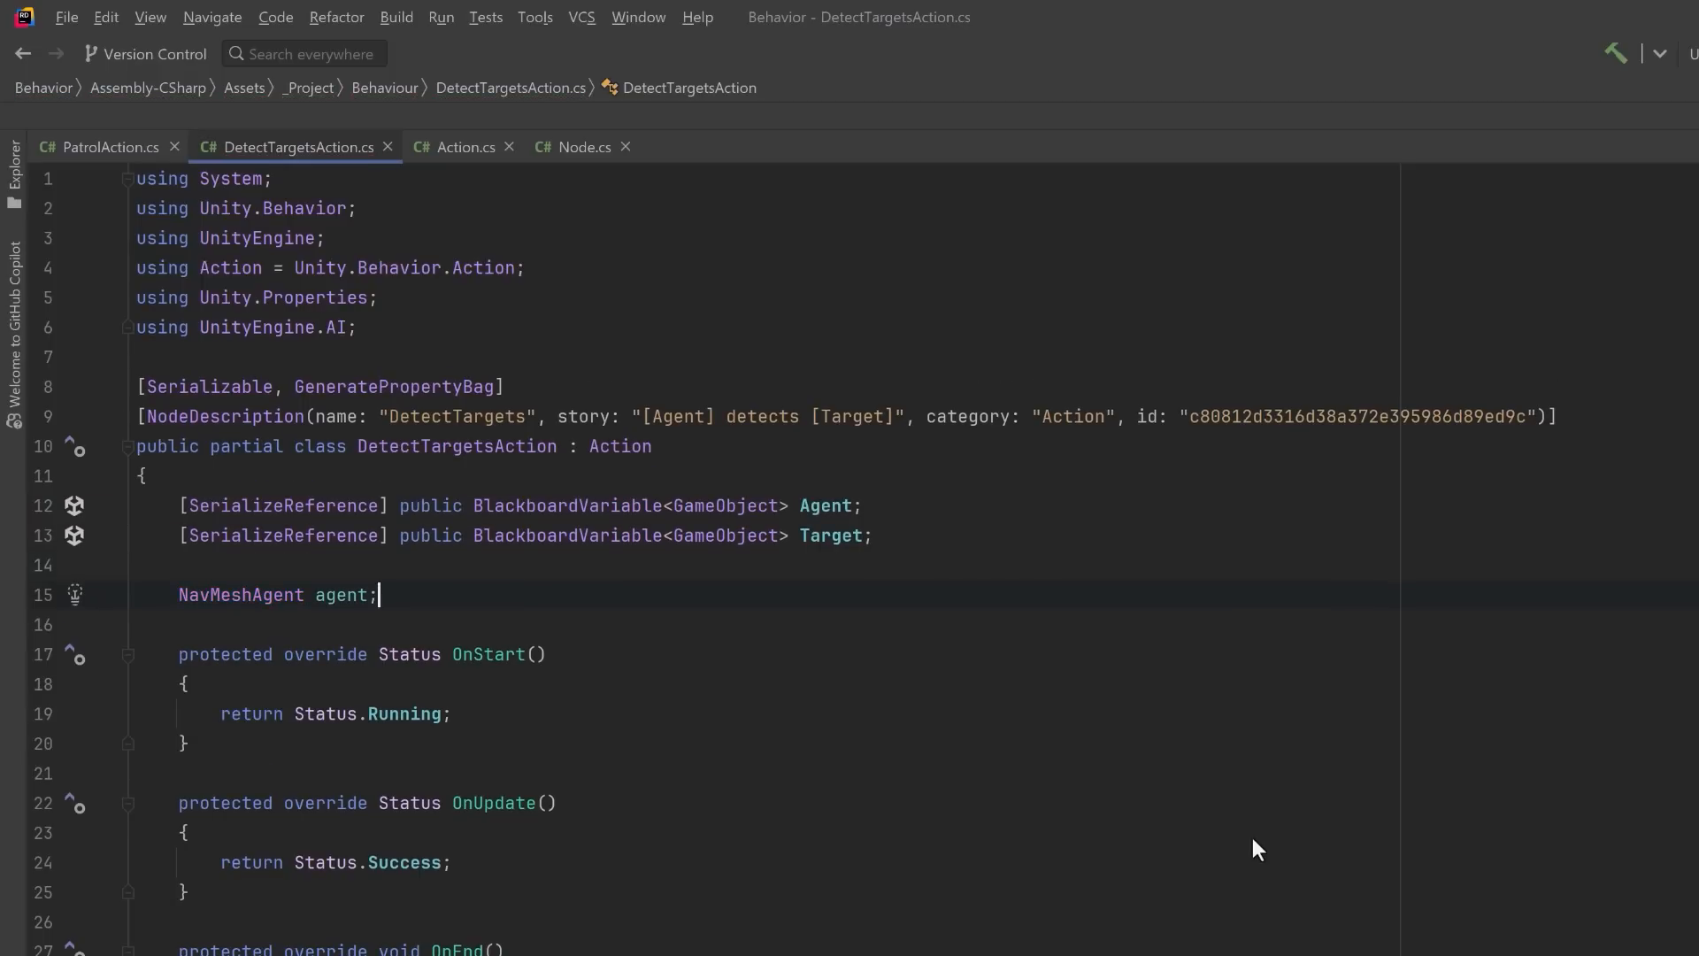
key(Return)
text(Sensor sensor;)
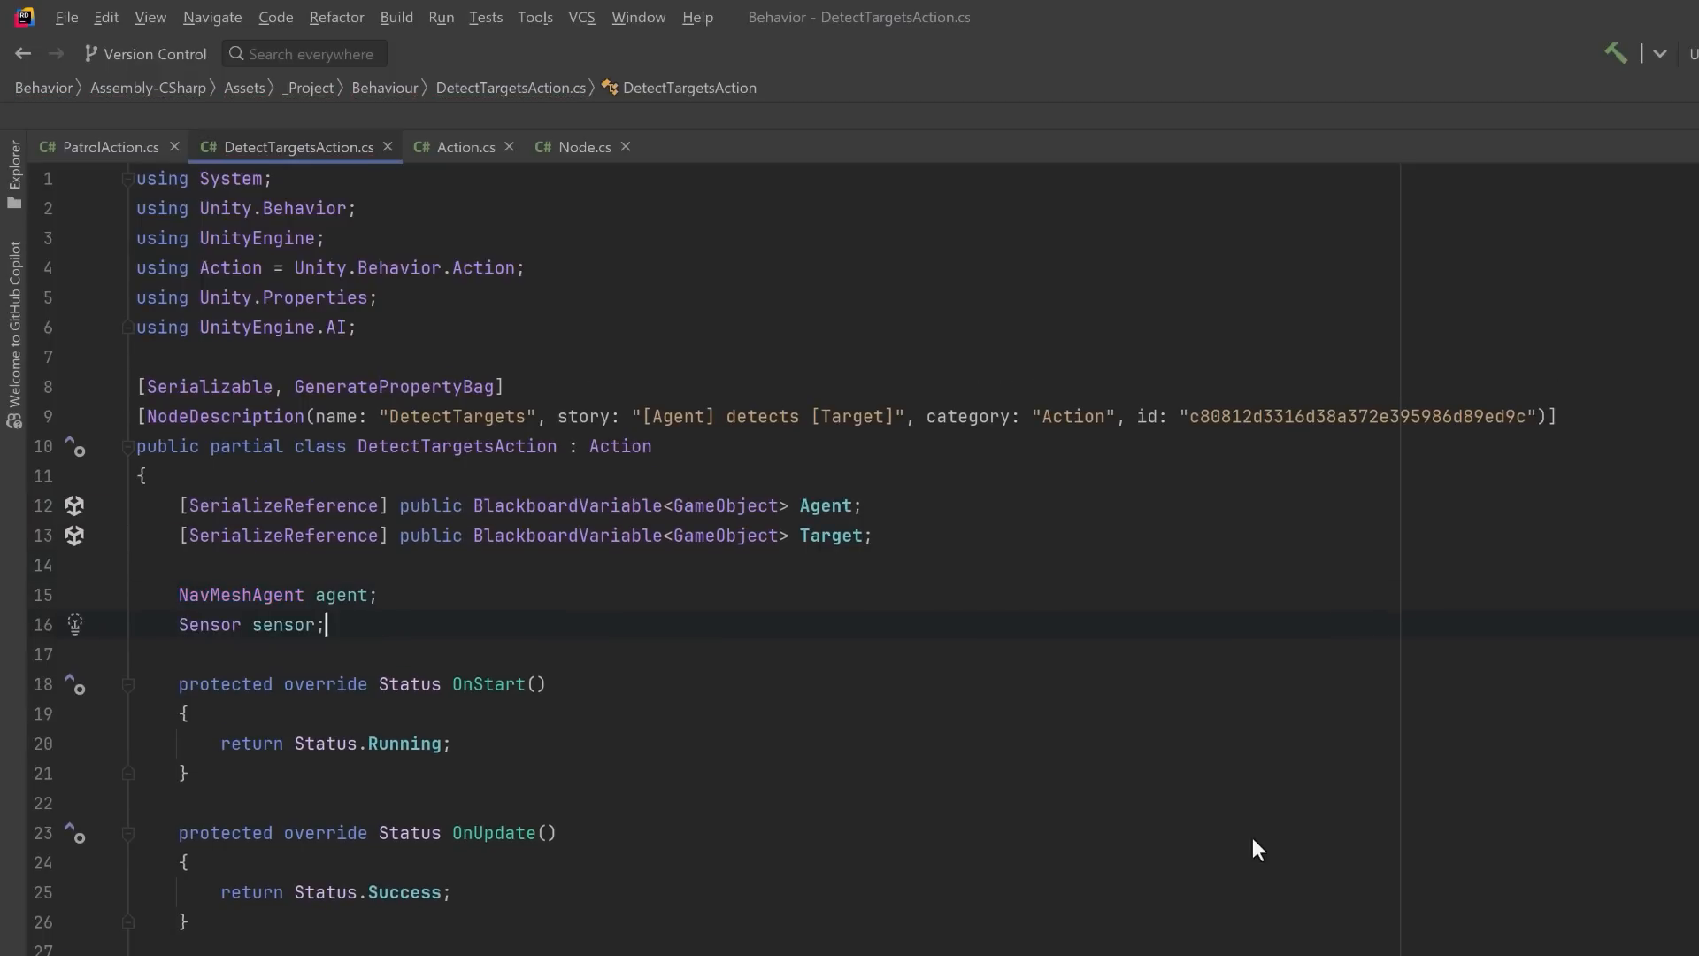
- In OnStart, assign agent and sensor from Agent.Value using GetComponent<NavMeshAgent>() and GetComponent<Sensor>() before the return
key(Down)
key(Down)
key(Down)
key(Return)
key(Tab)
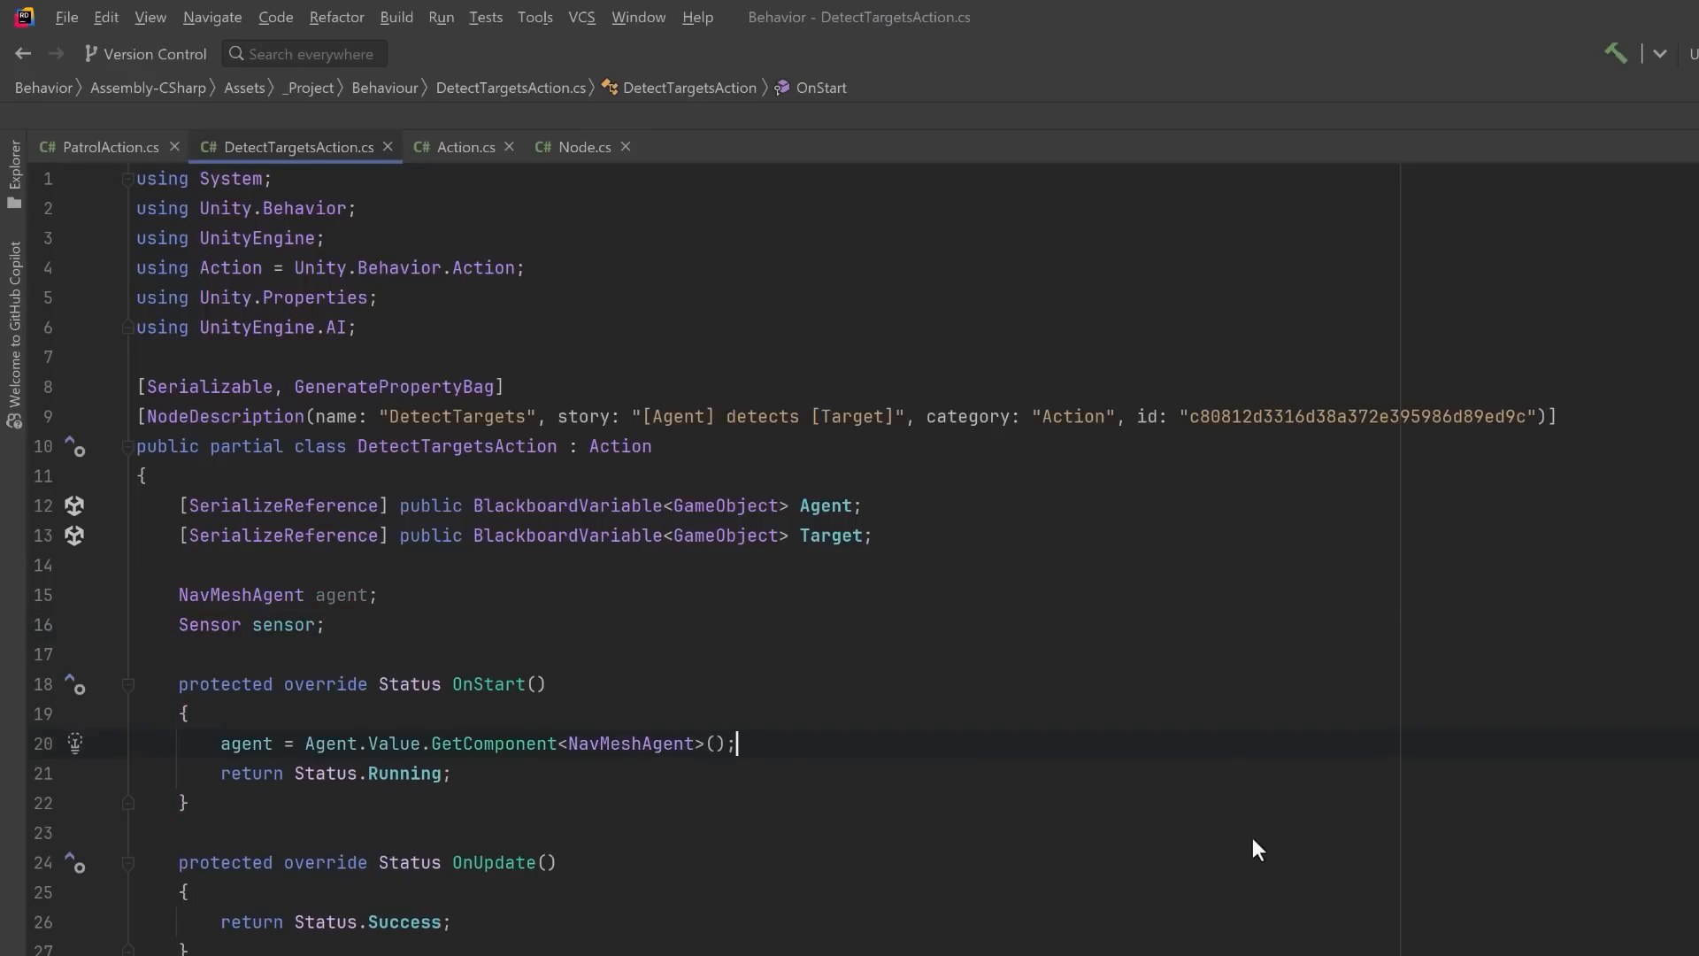
key(Return)
key(Tab)
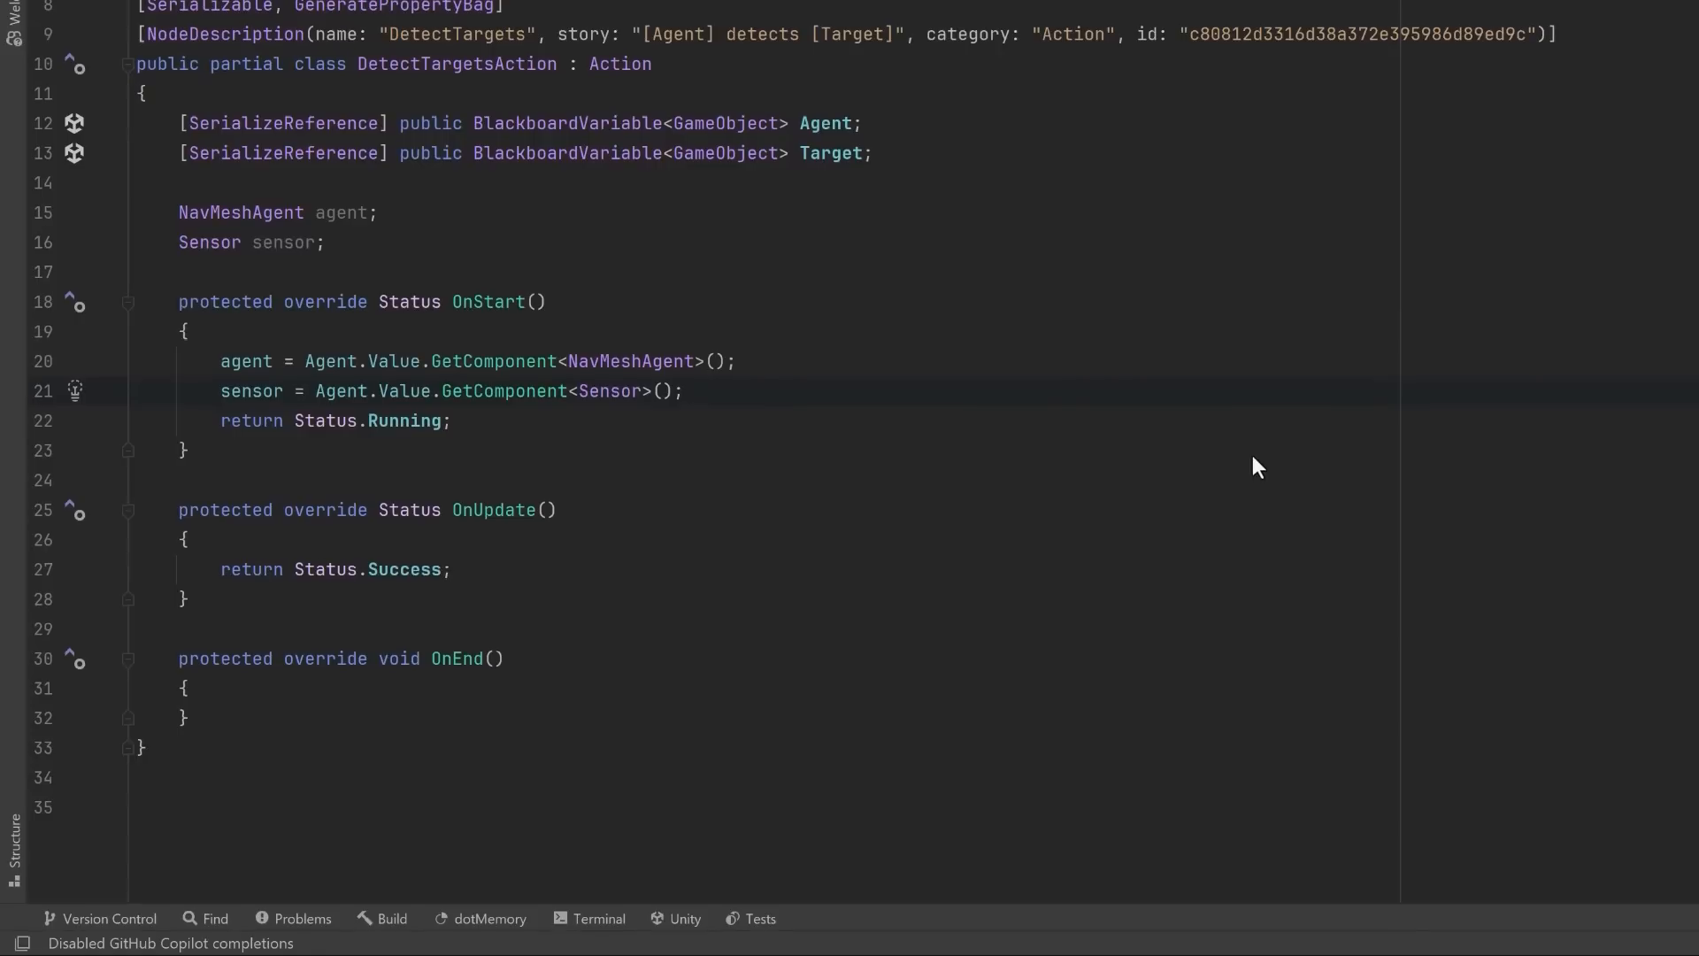
- In OnUpdate, store the result of sensor.GetClosestTarget("Targets") in a variable named target
key(Down)
key(Down)
key(Down)
key(Down)
key(Down)
key(Return)
key(Tab)
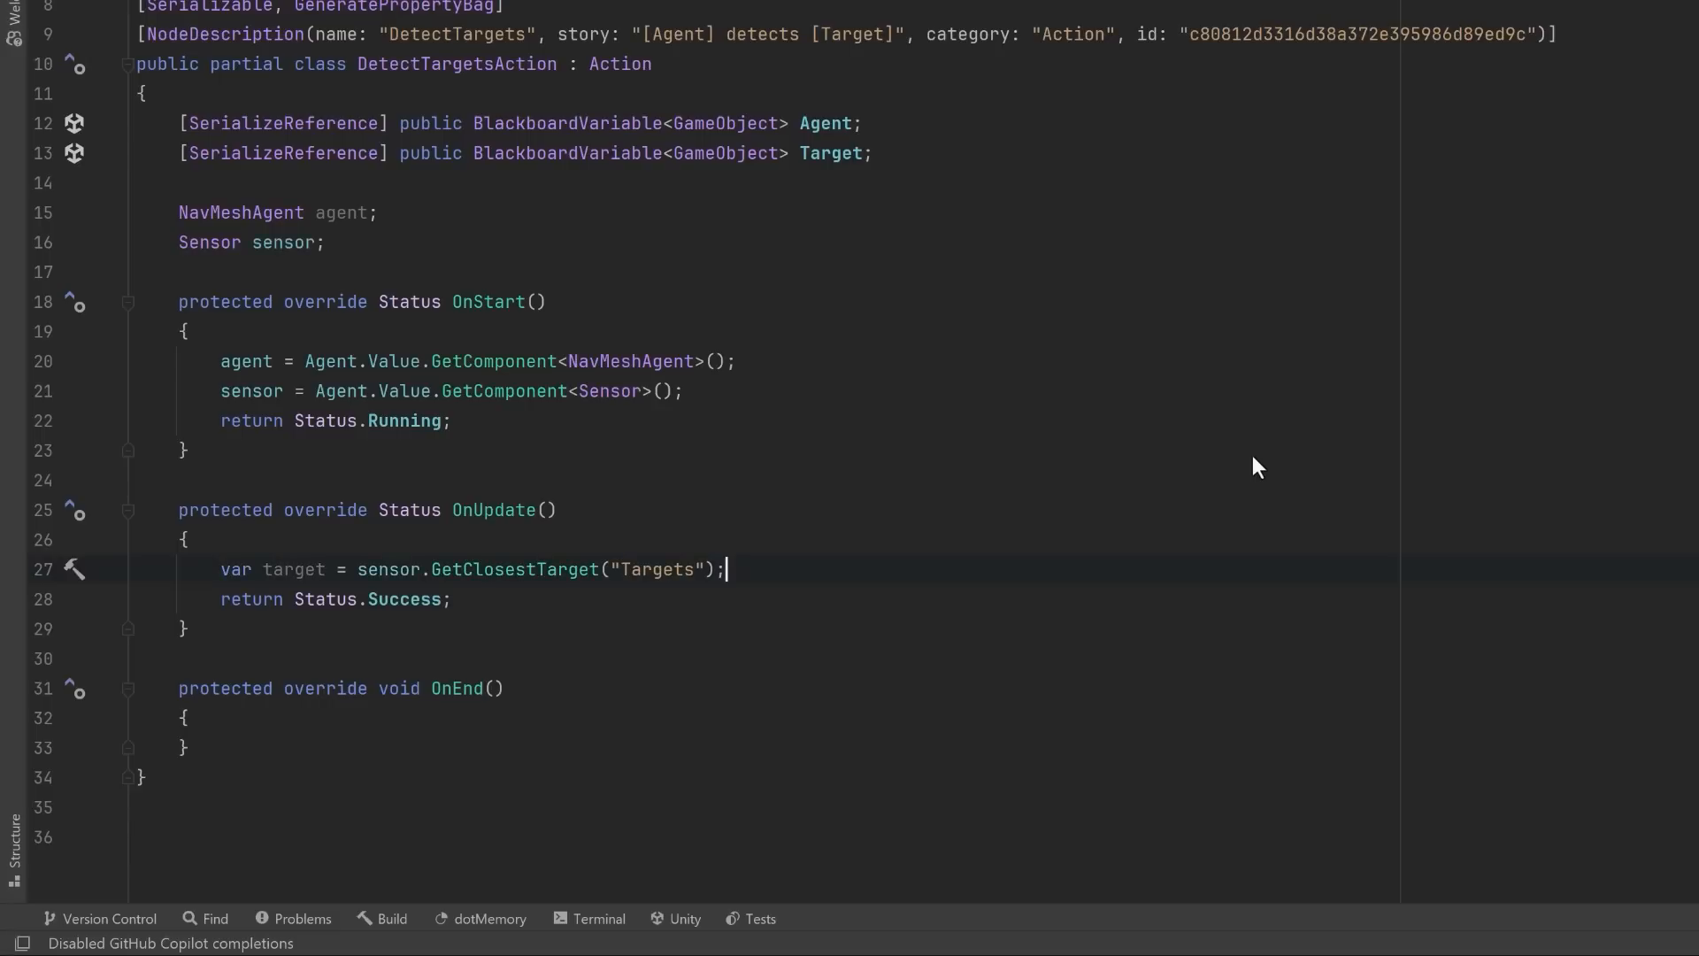
- Return Status.Running when target is null, and otherwise assign it to the Target variable before returning Success
key(Return)
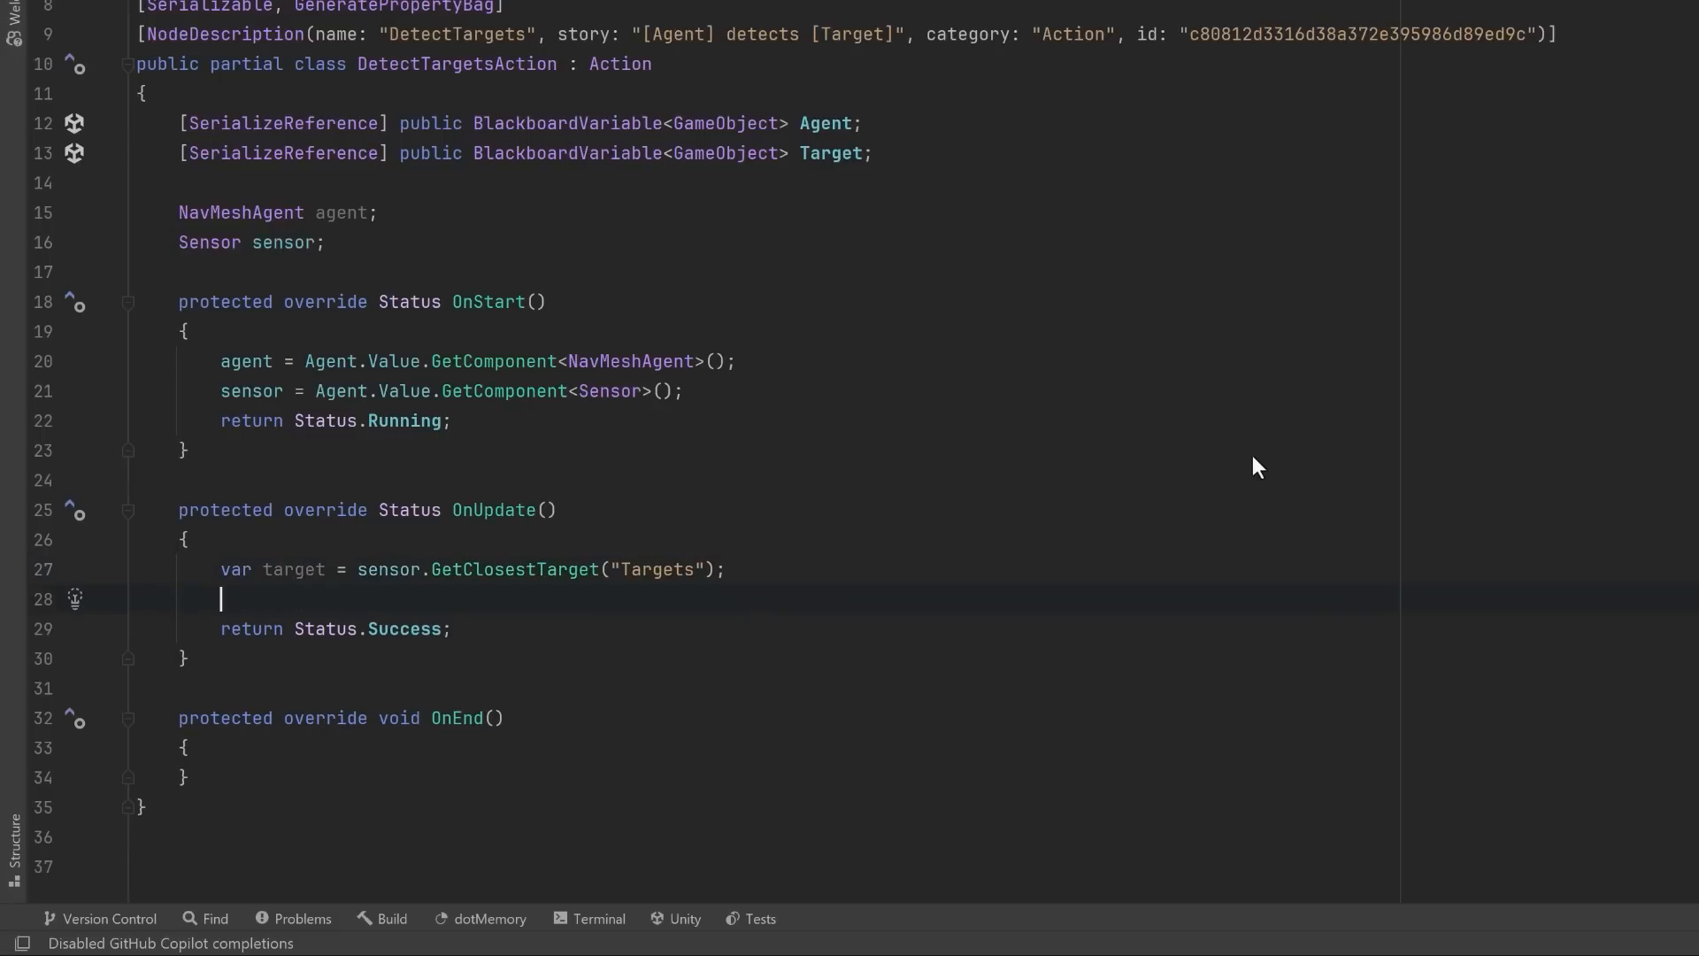
key(Tab)
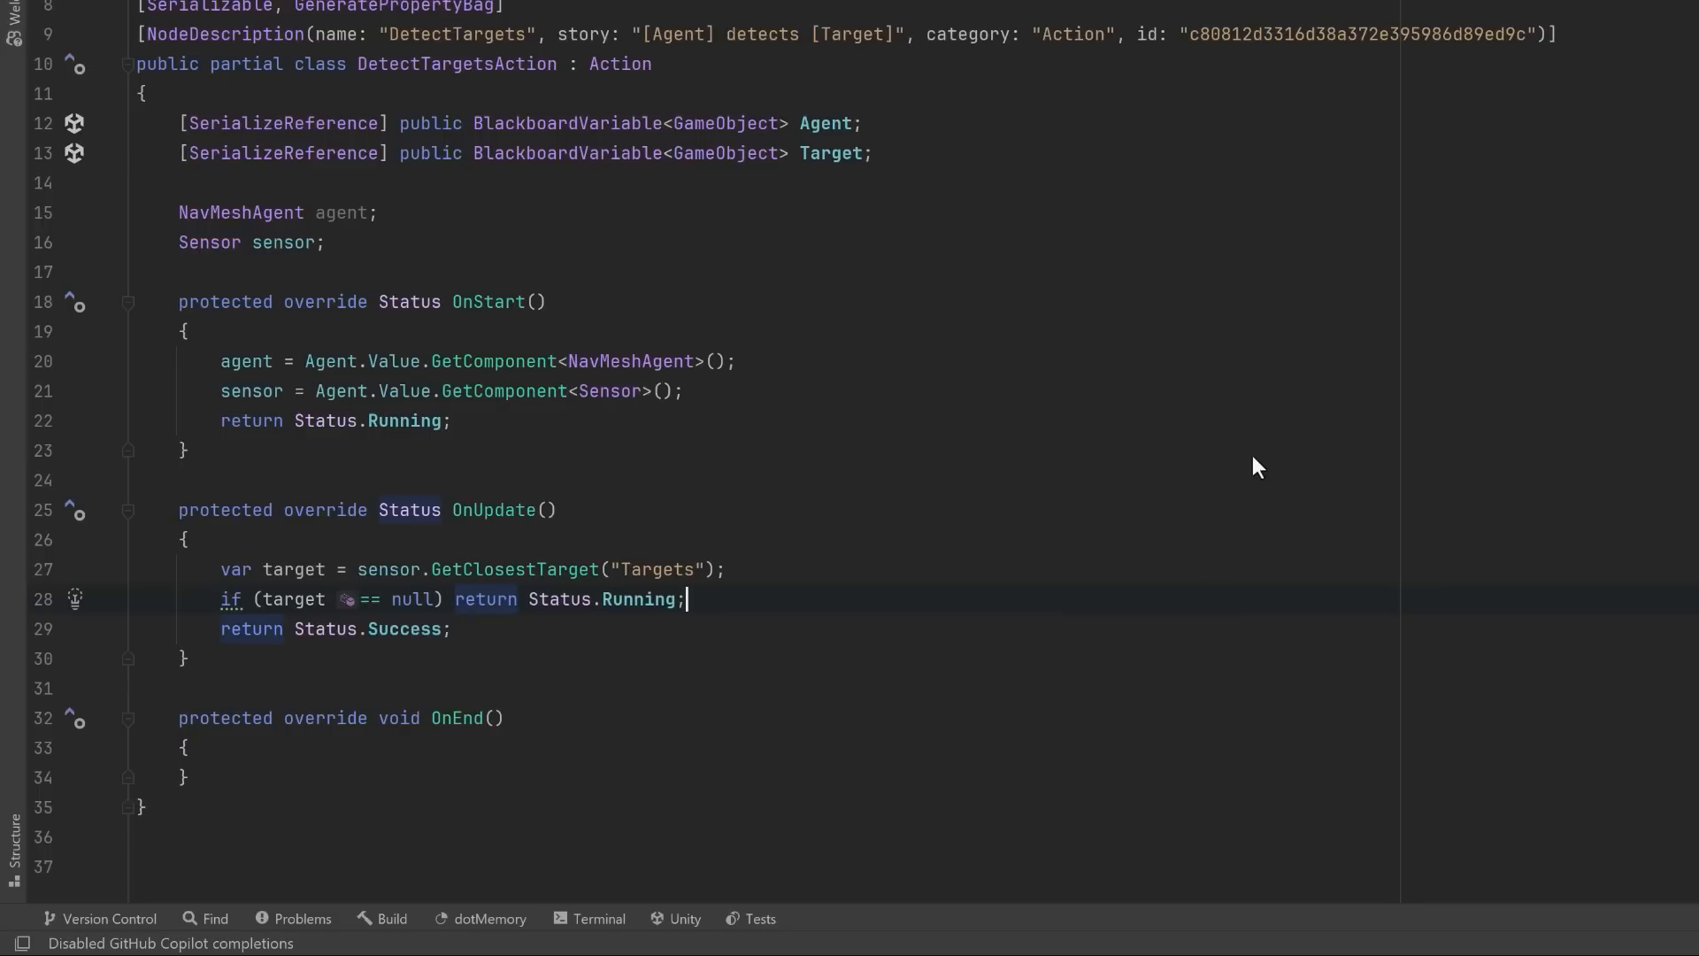
key(Return)
key(Return)
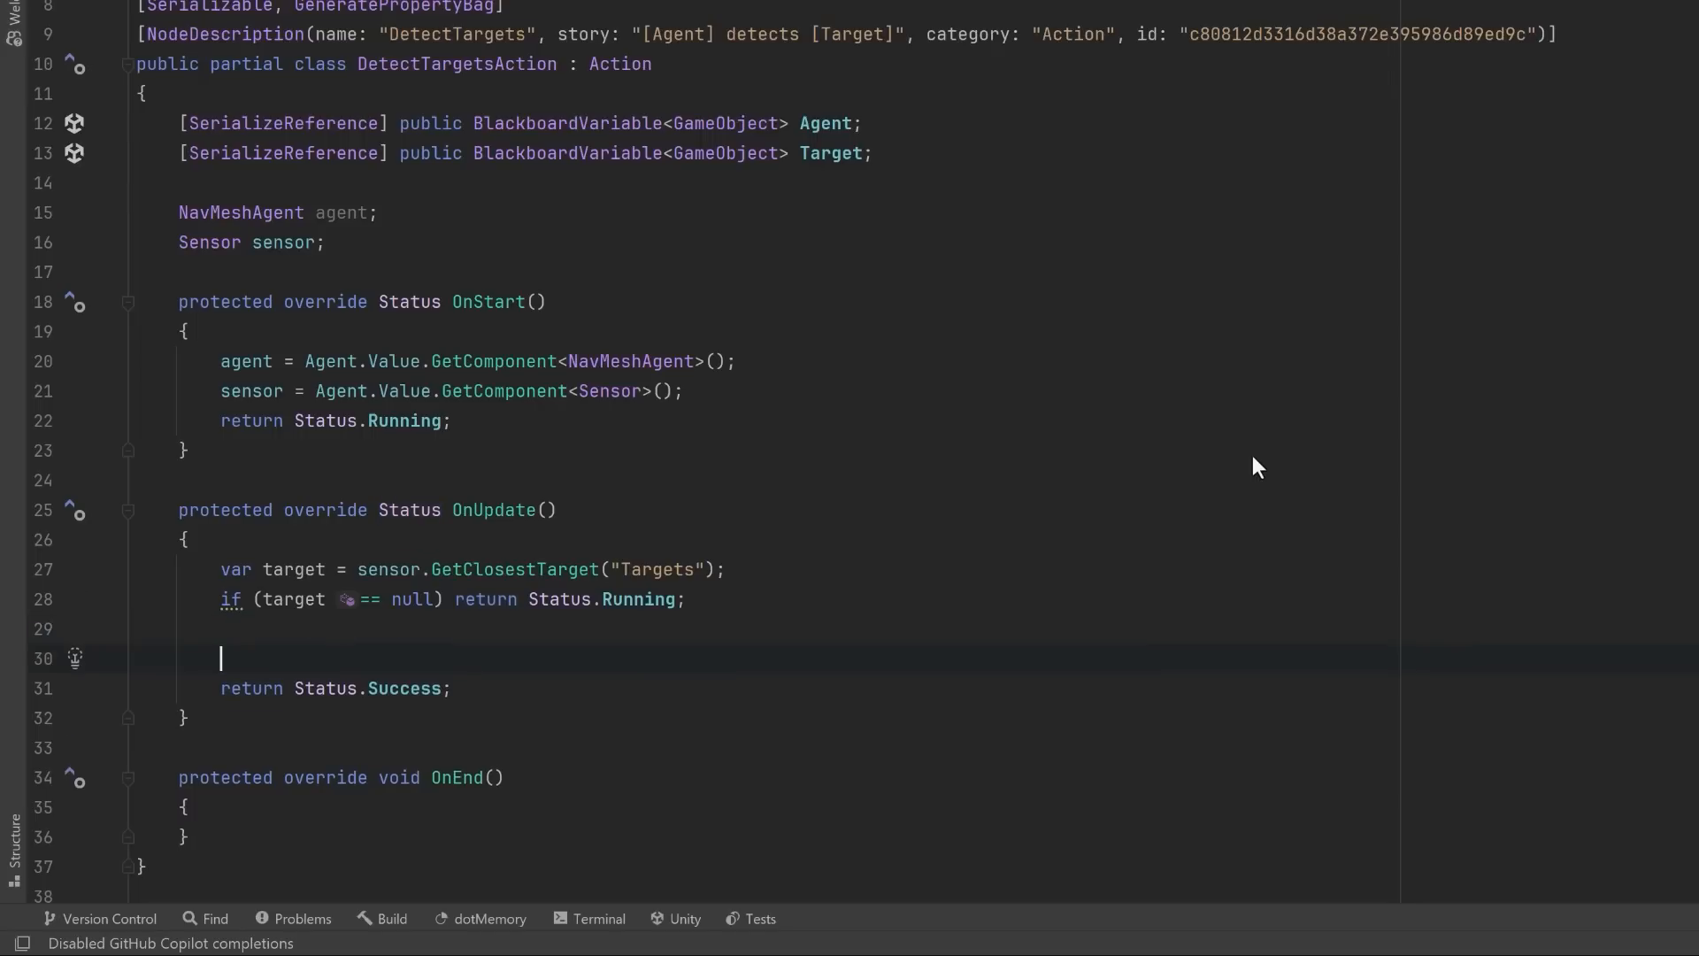
key(Tab)
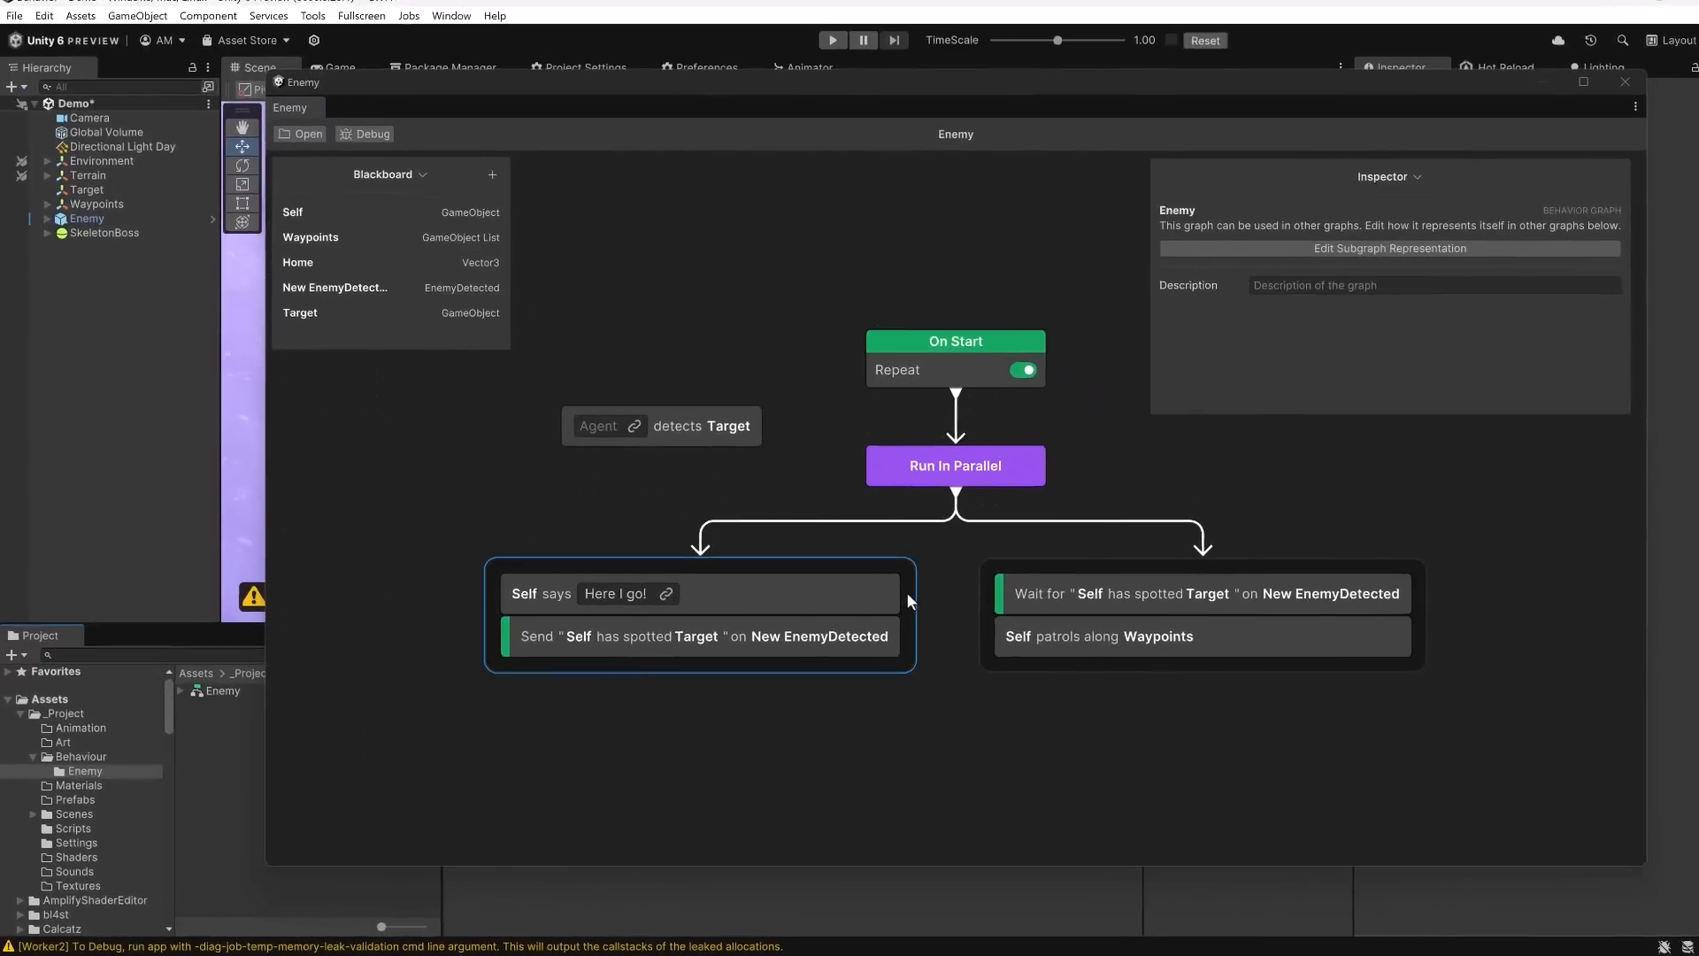
- In the Enemy graph, link the detects Target node's Agent to Self and insert it between the Here I go! and Send nodes
click(630, 434)
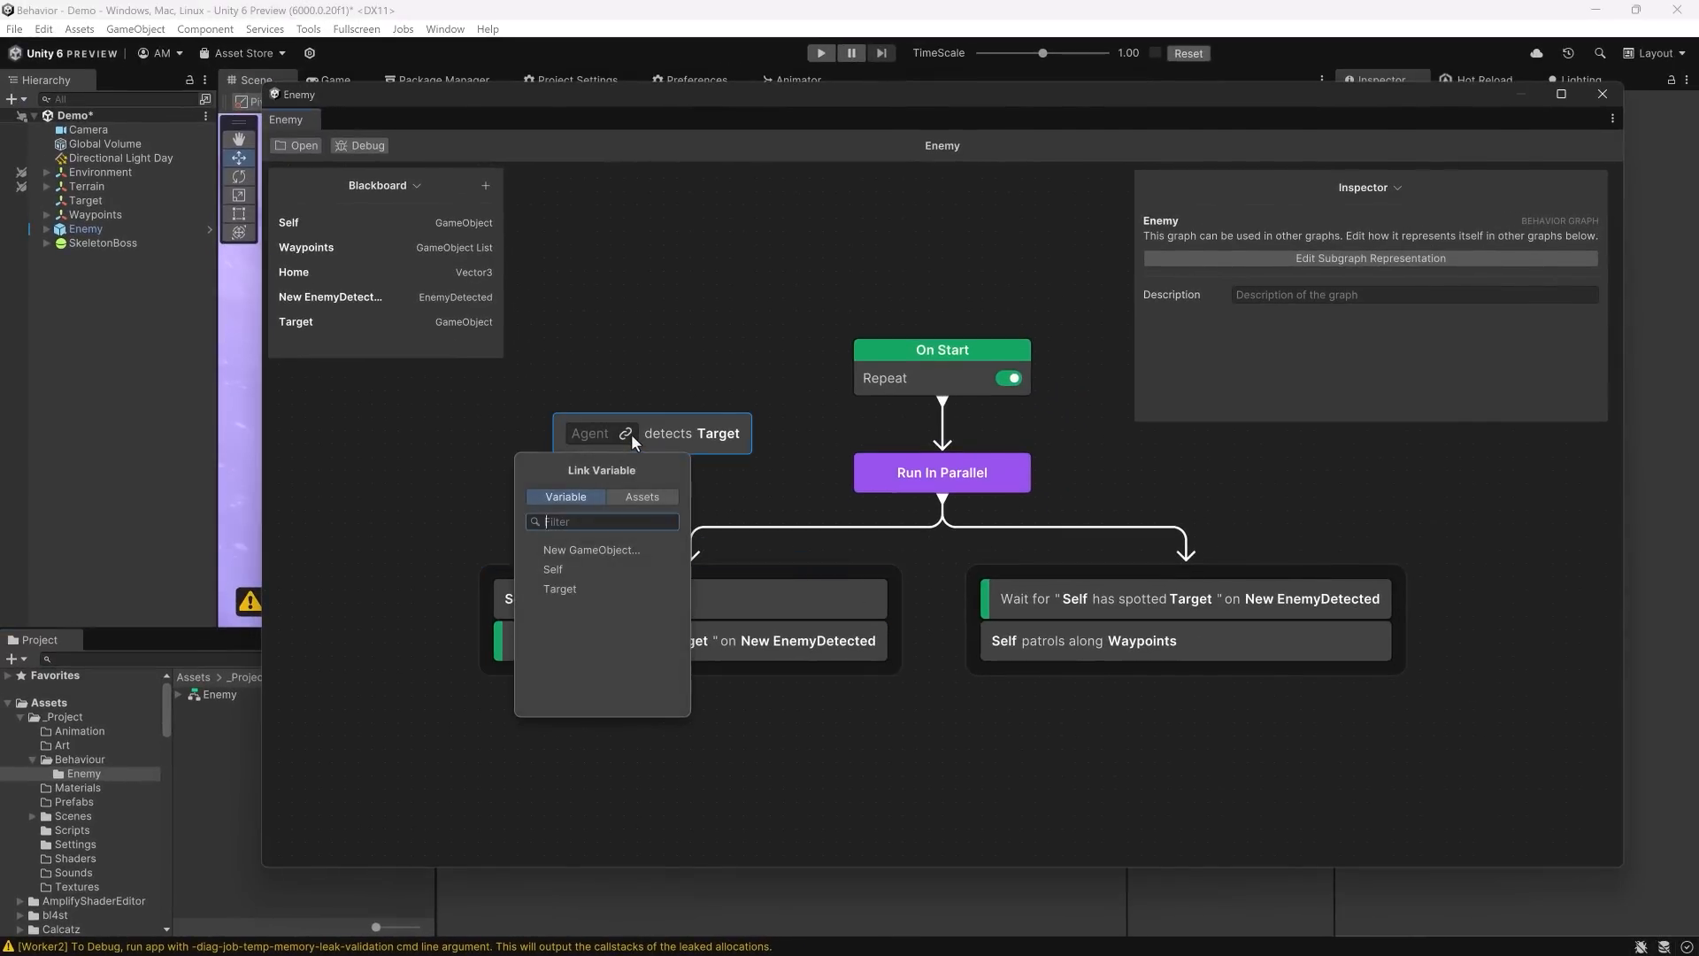
click(571, 570)
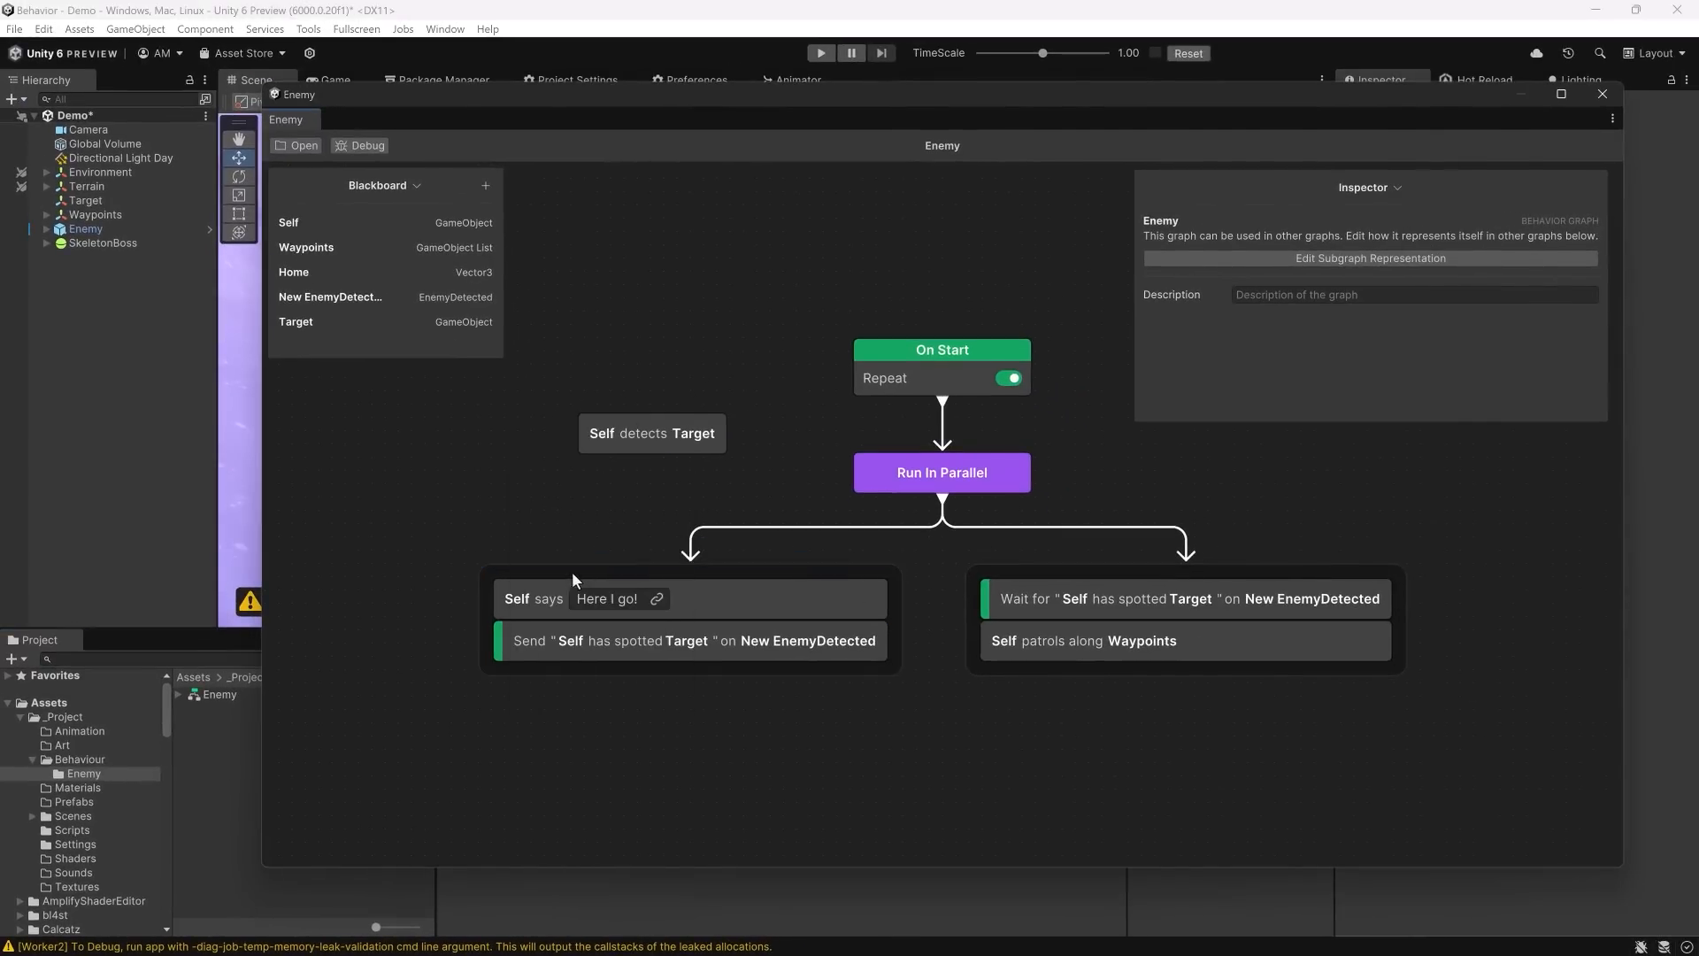
drag(643, 427, 640, 621)
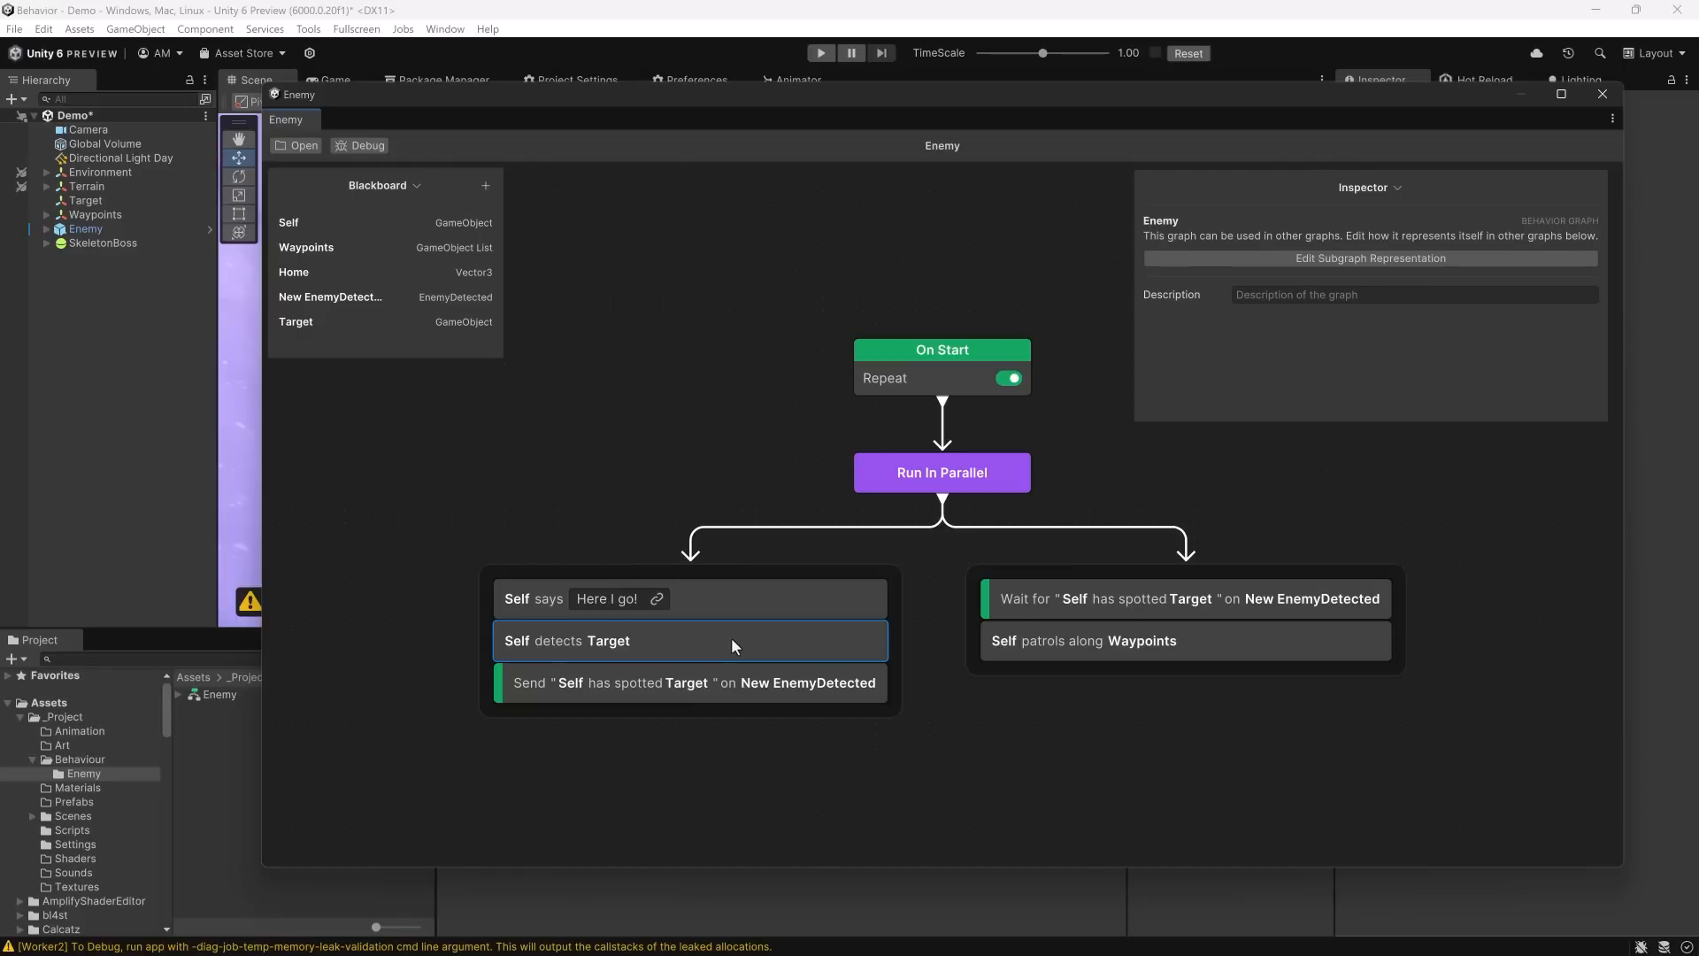
click(755, 701)
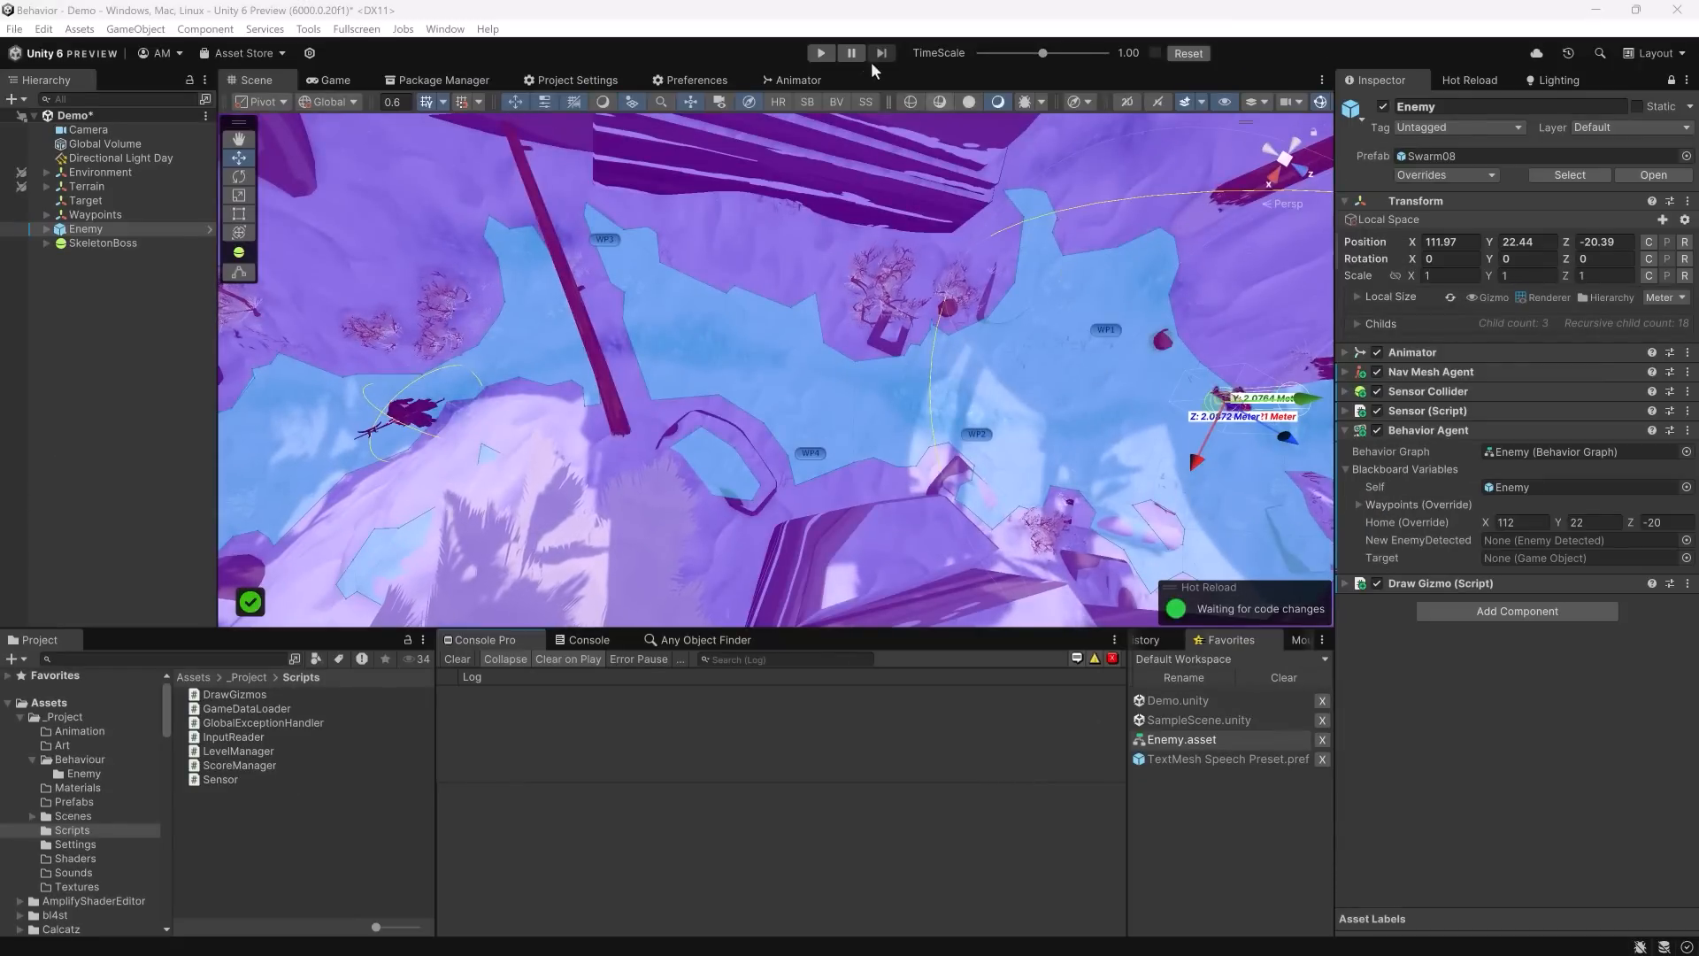
- Play the scene and move SkeletonBoss near waypoint WP2 to check that the Enemy's Target variable picks it up
click(821, 53)
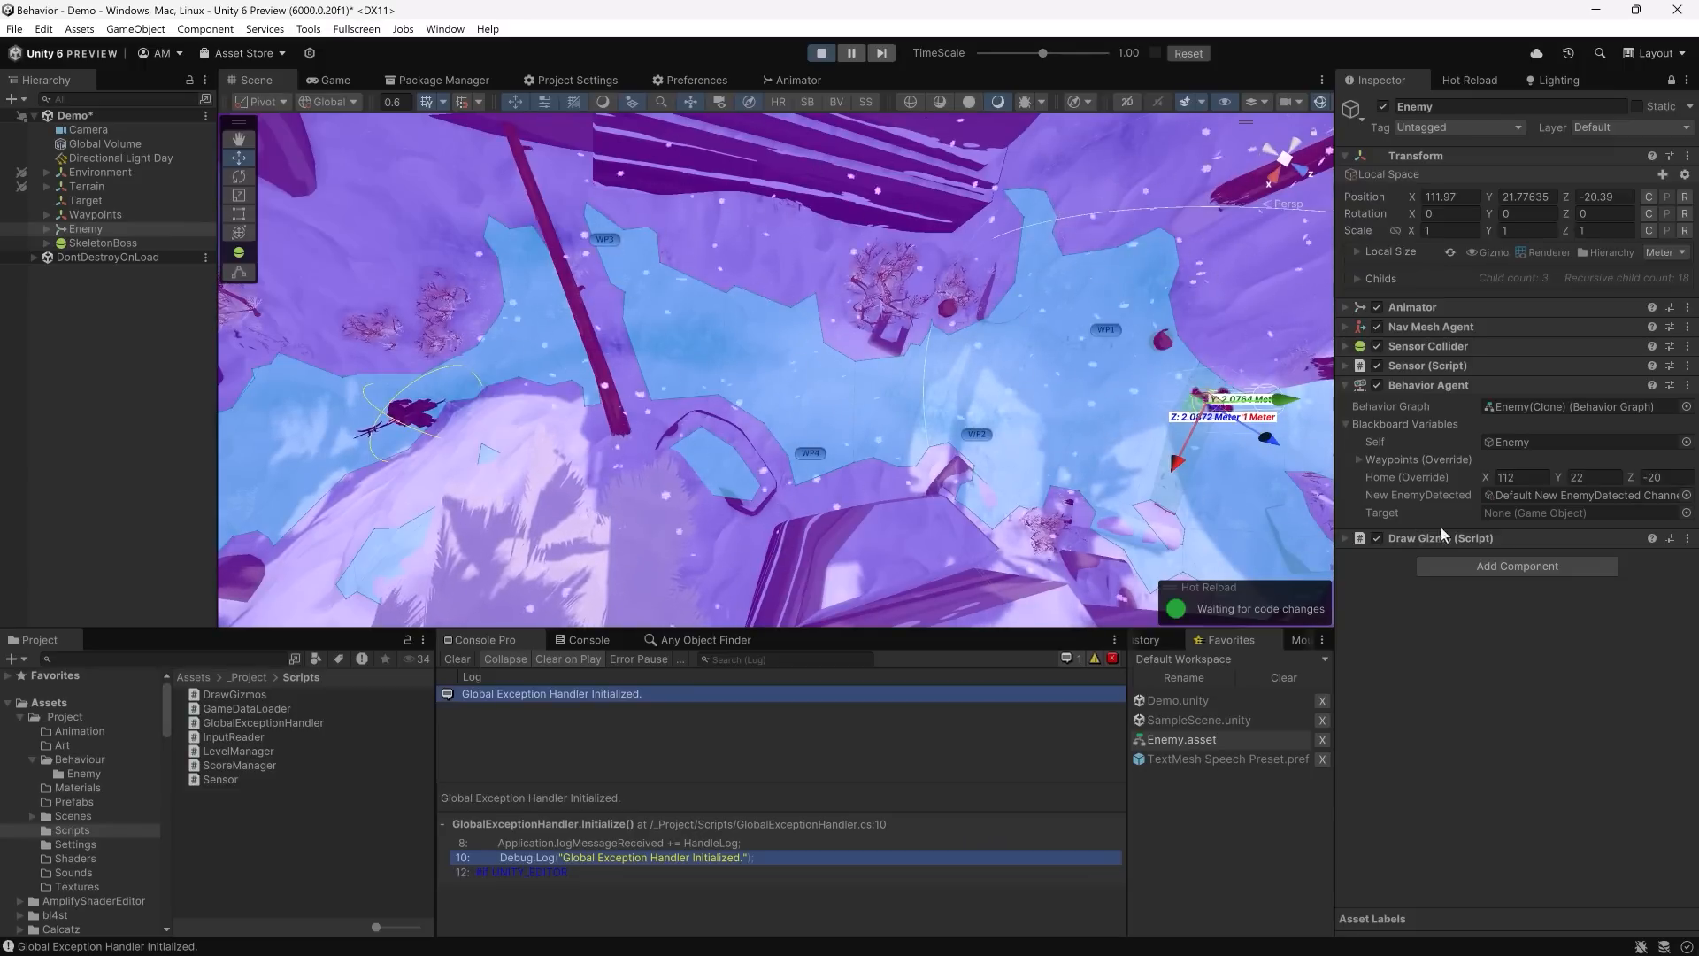
click(105, 239)
drag(730, 396, 940, 423)
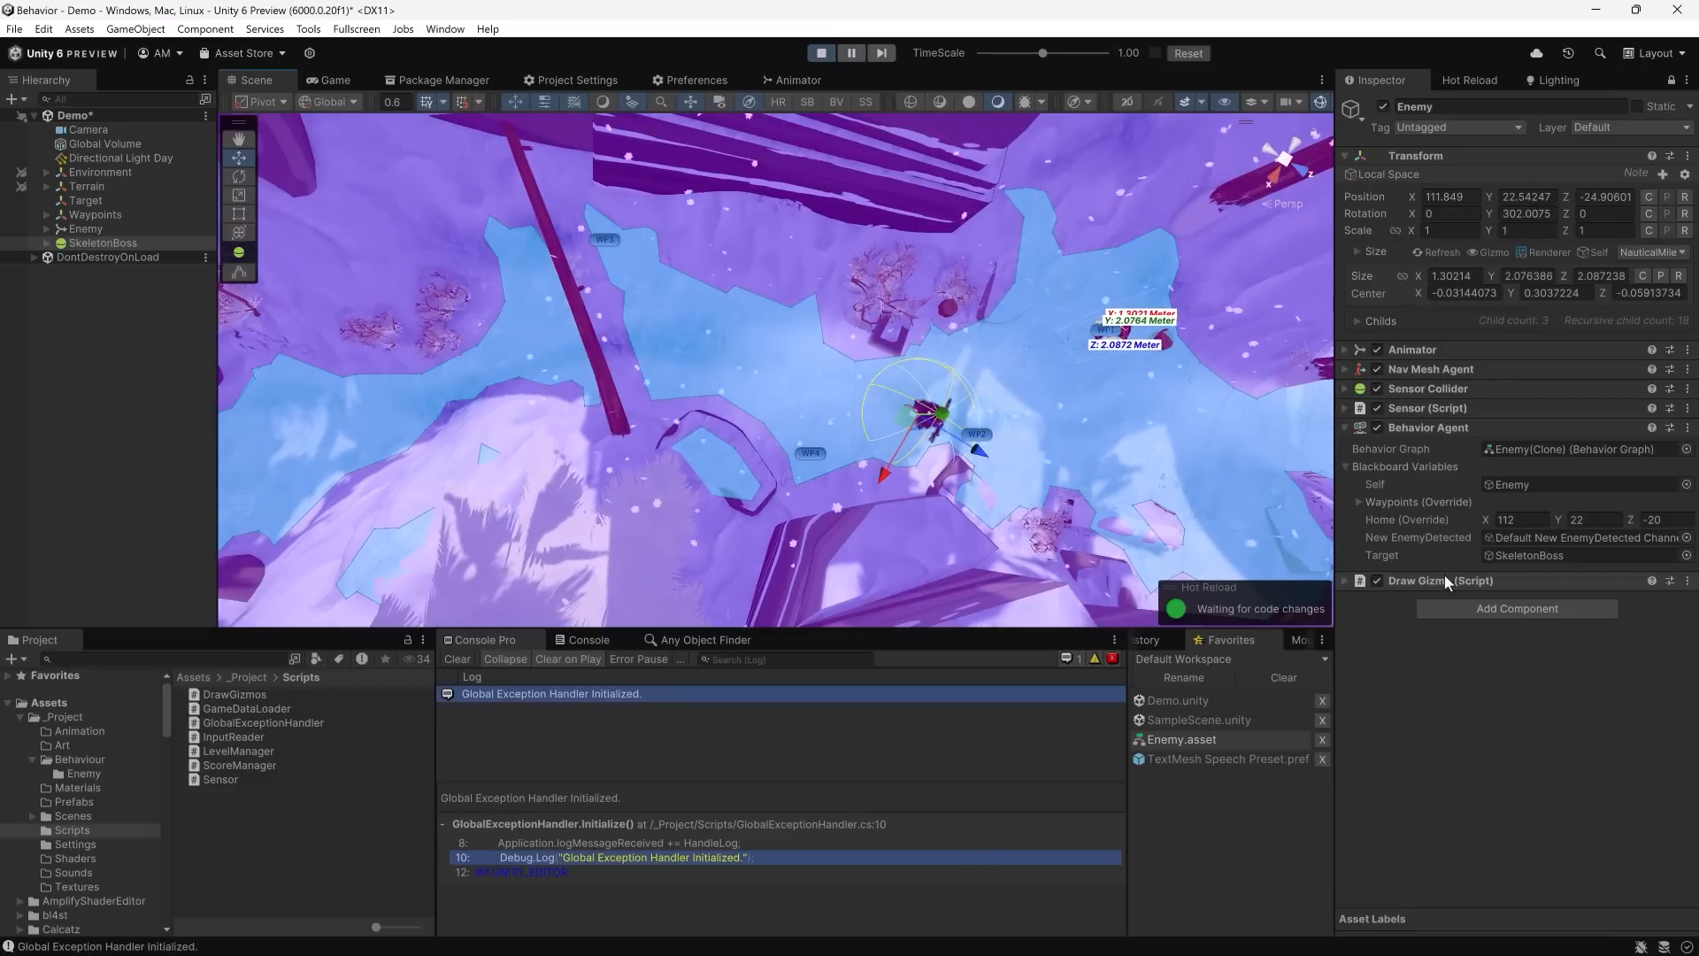
- Reopen the Enemy behavior graph, mark the Target blackboard variable as Shared, and check the setting
click(1154, 740)
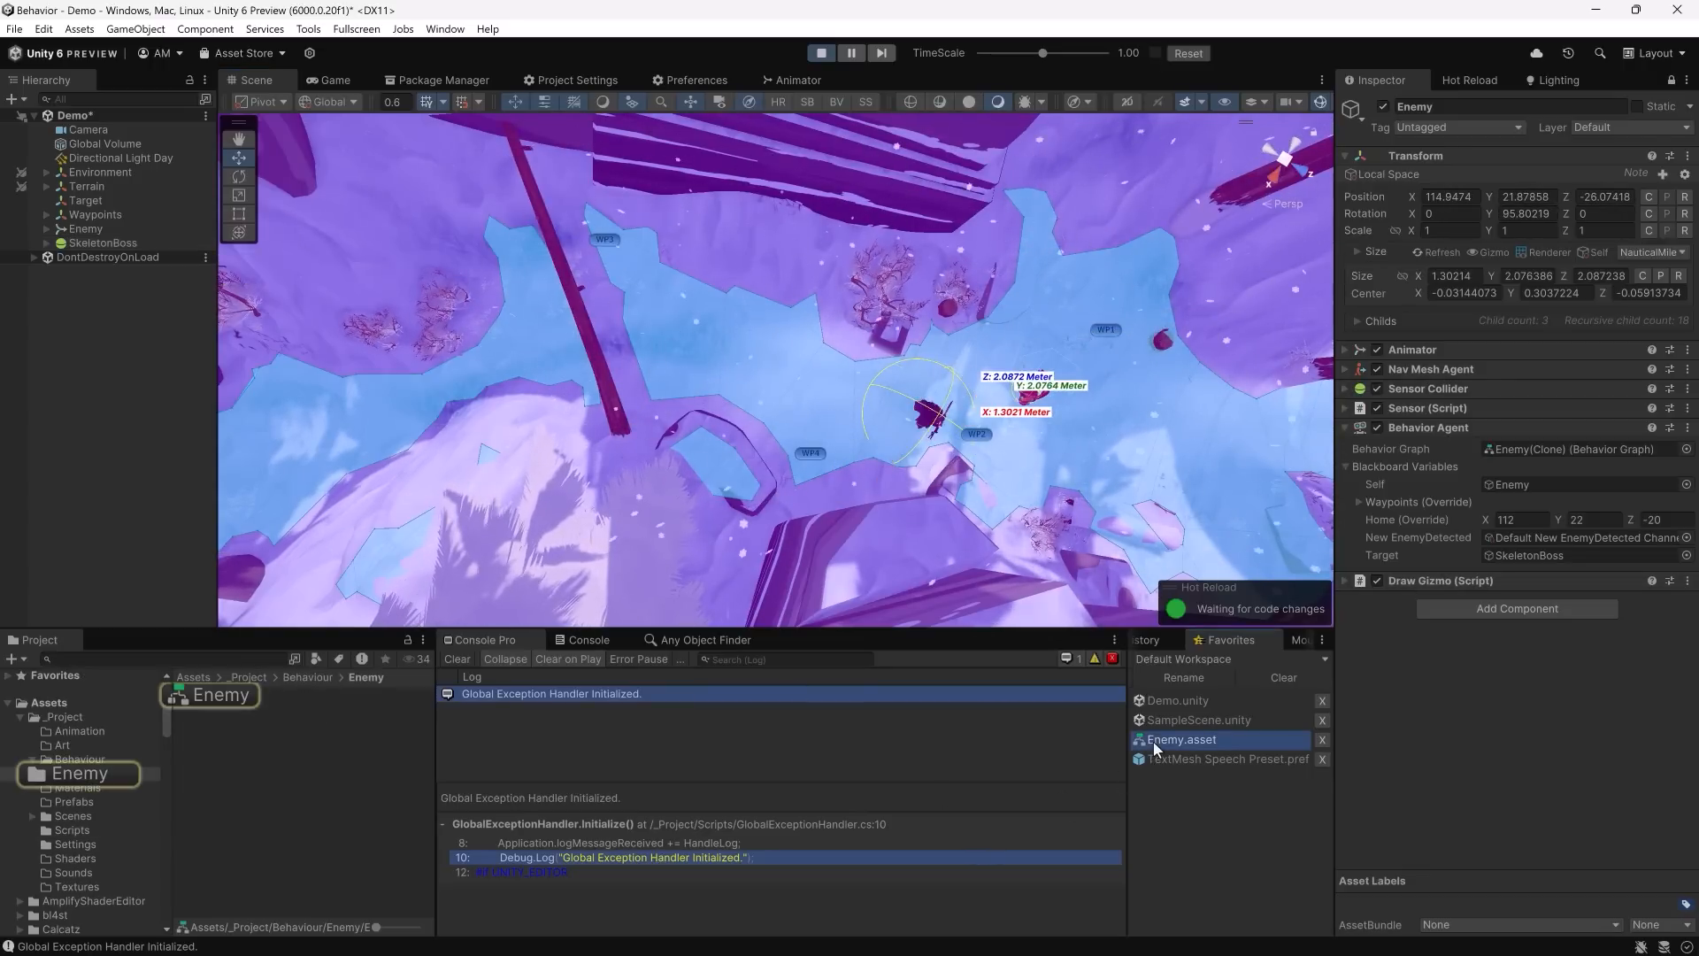
double_click(1154, 740)
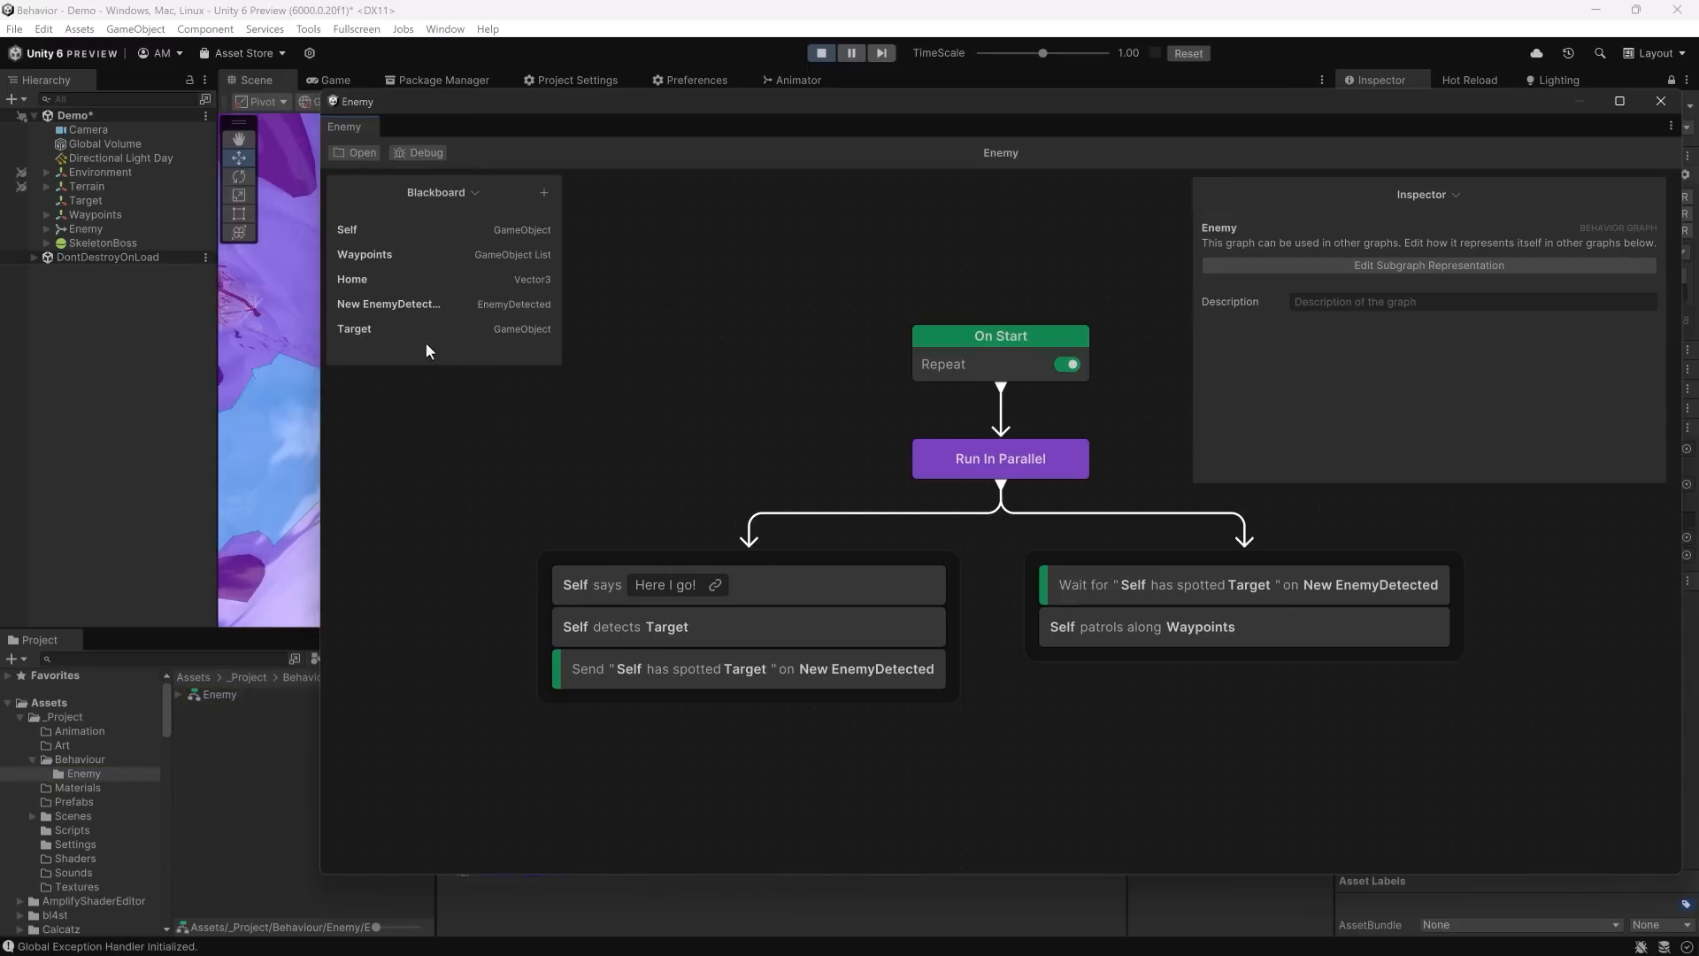
right_click(461, 333)
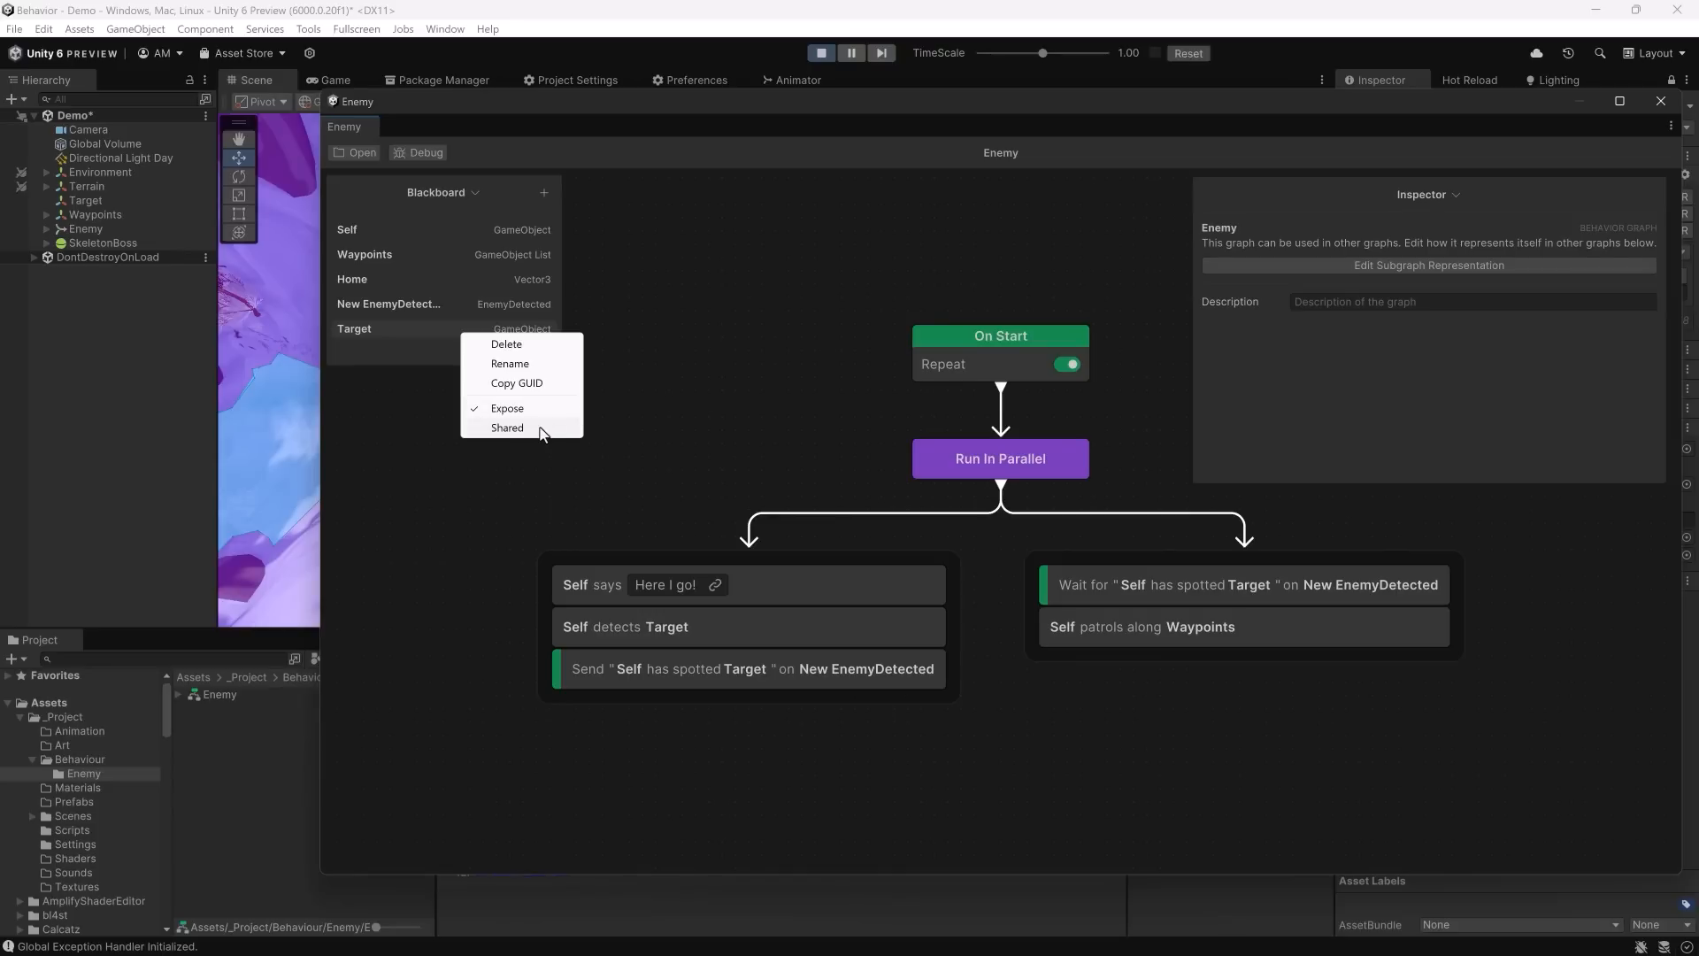
click(507, 427)
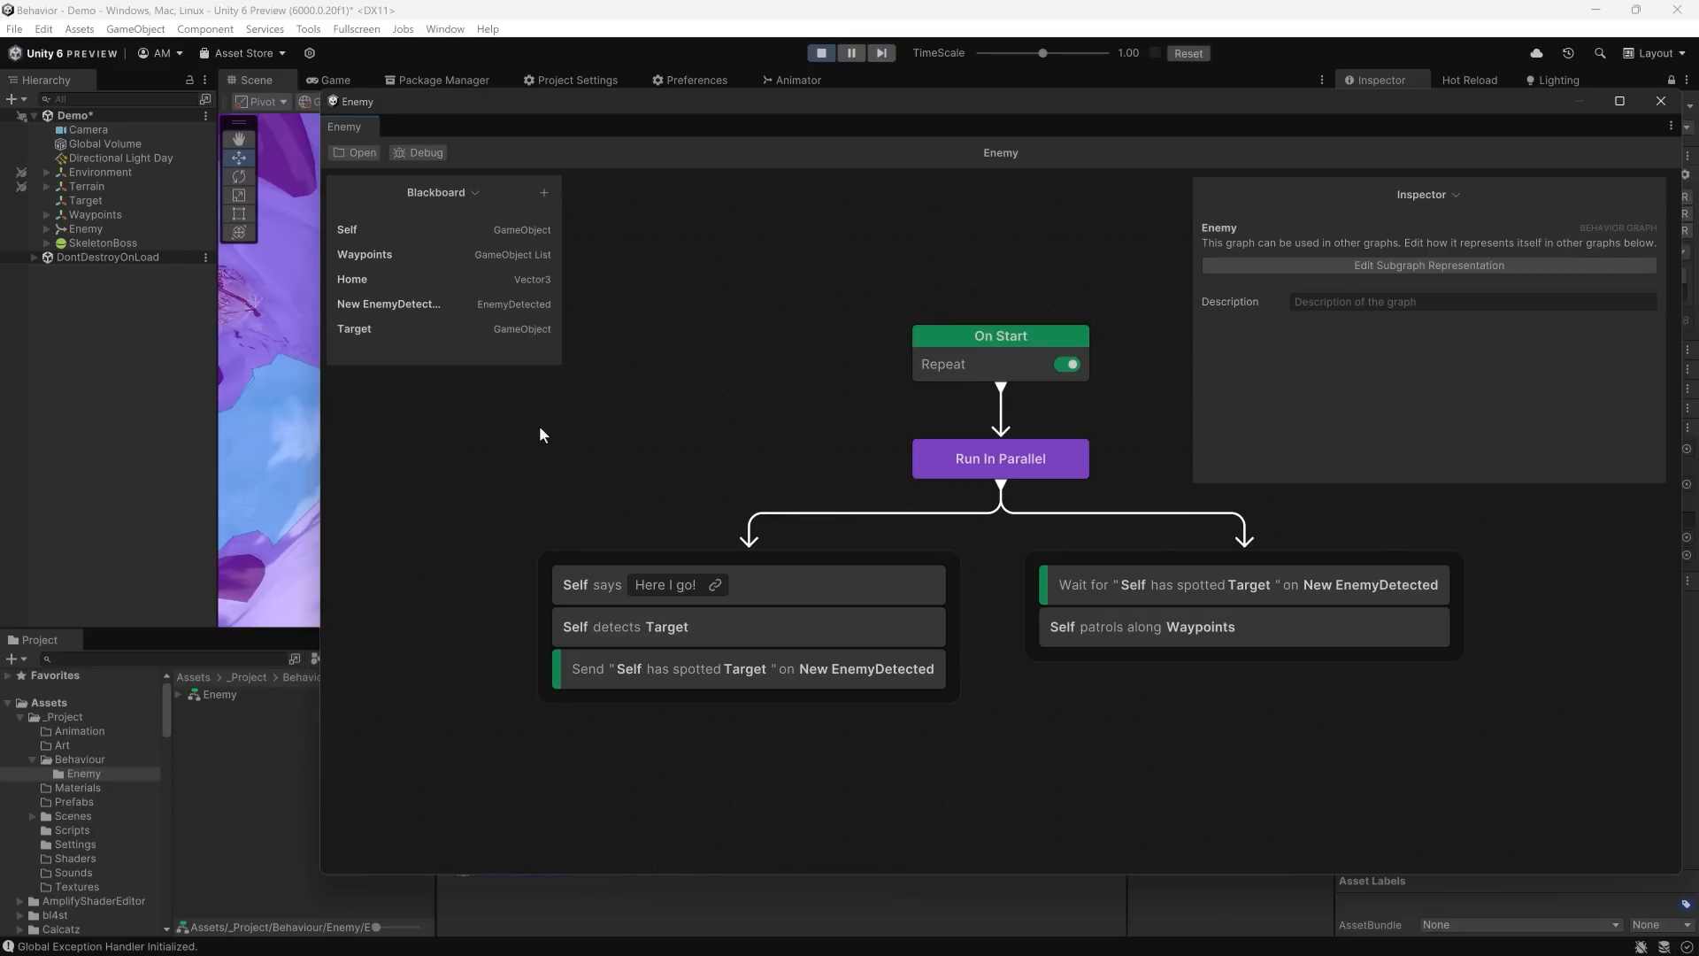
right_click(462, 334)
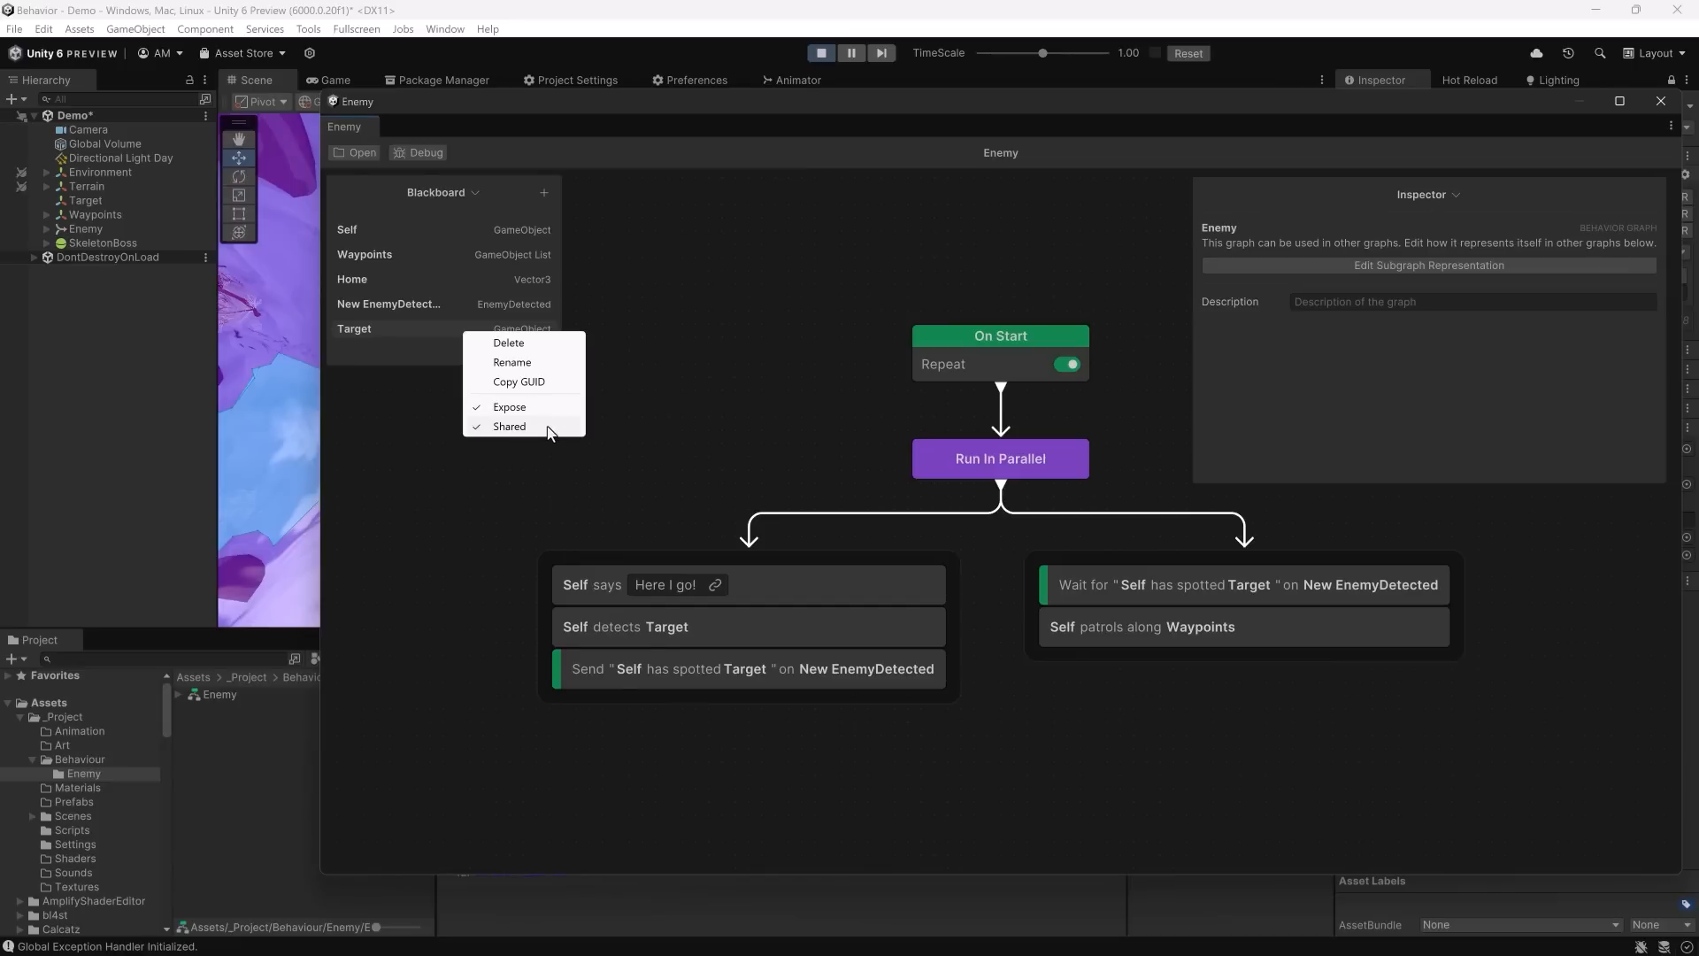
click(409, 363)
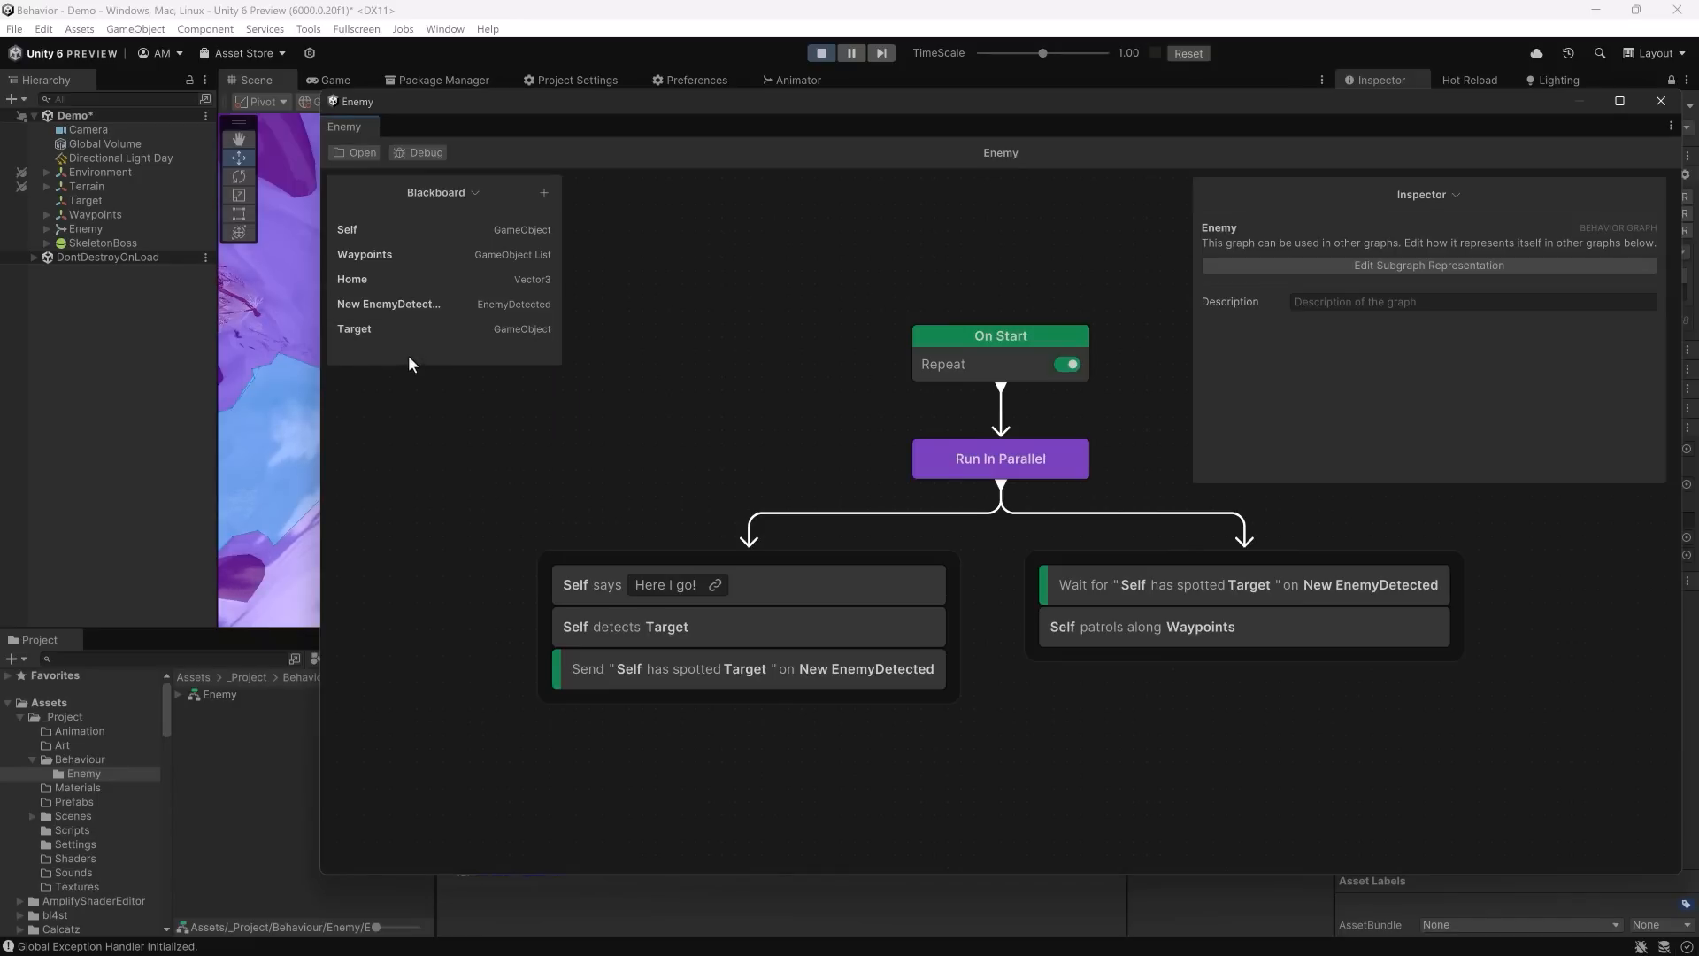